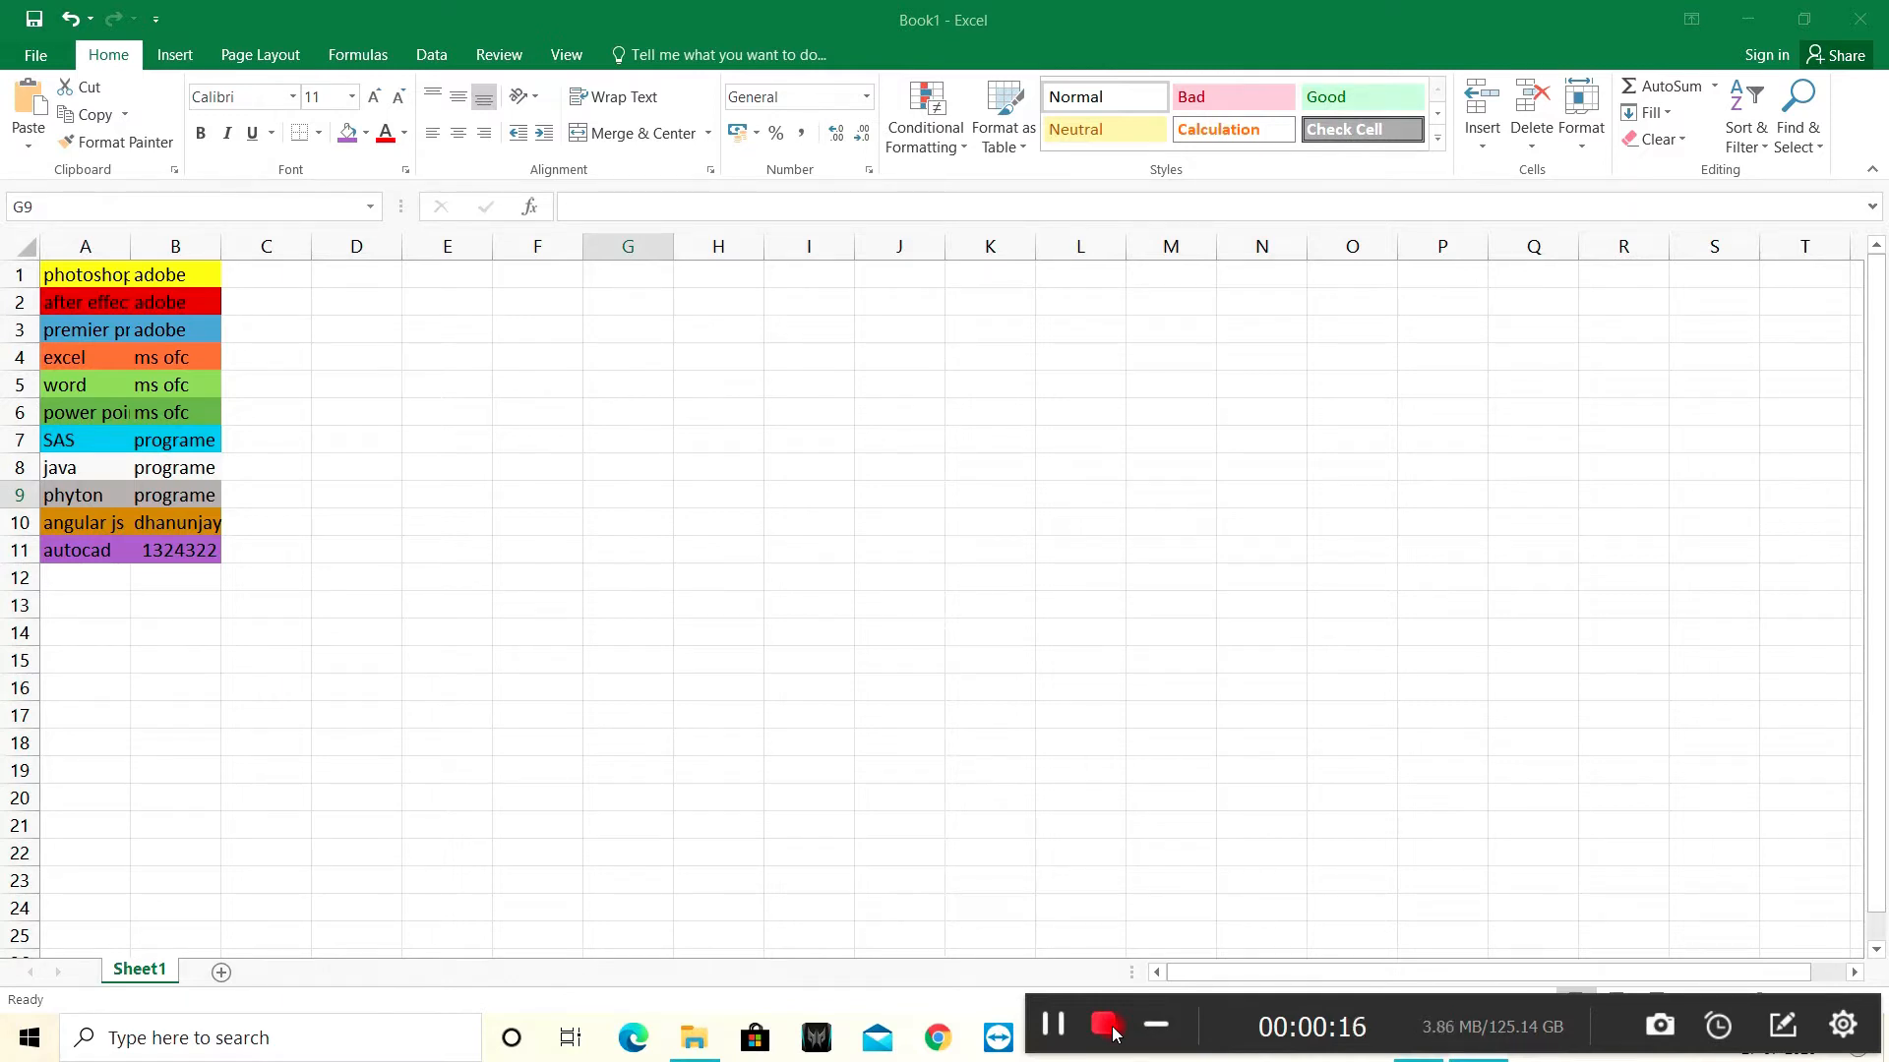
left_click(1112, 1029)
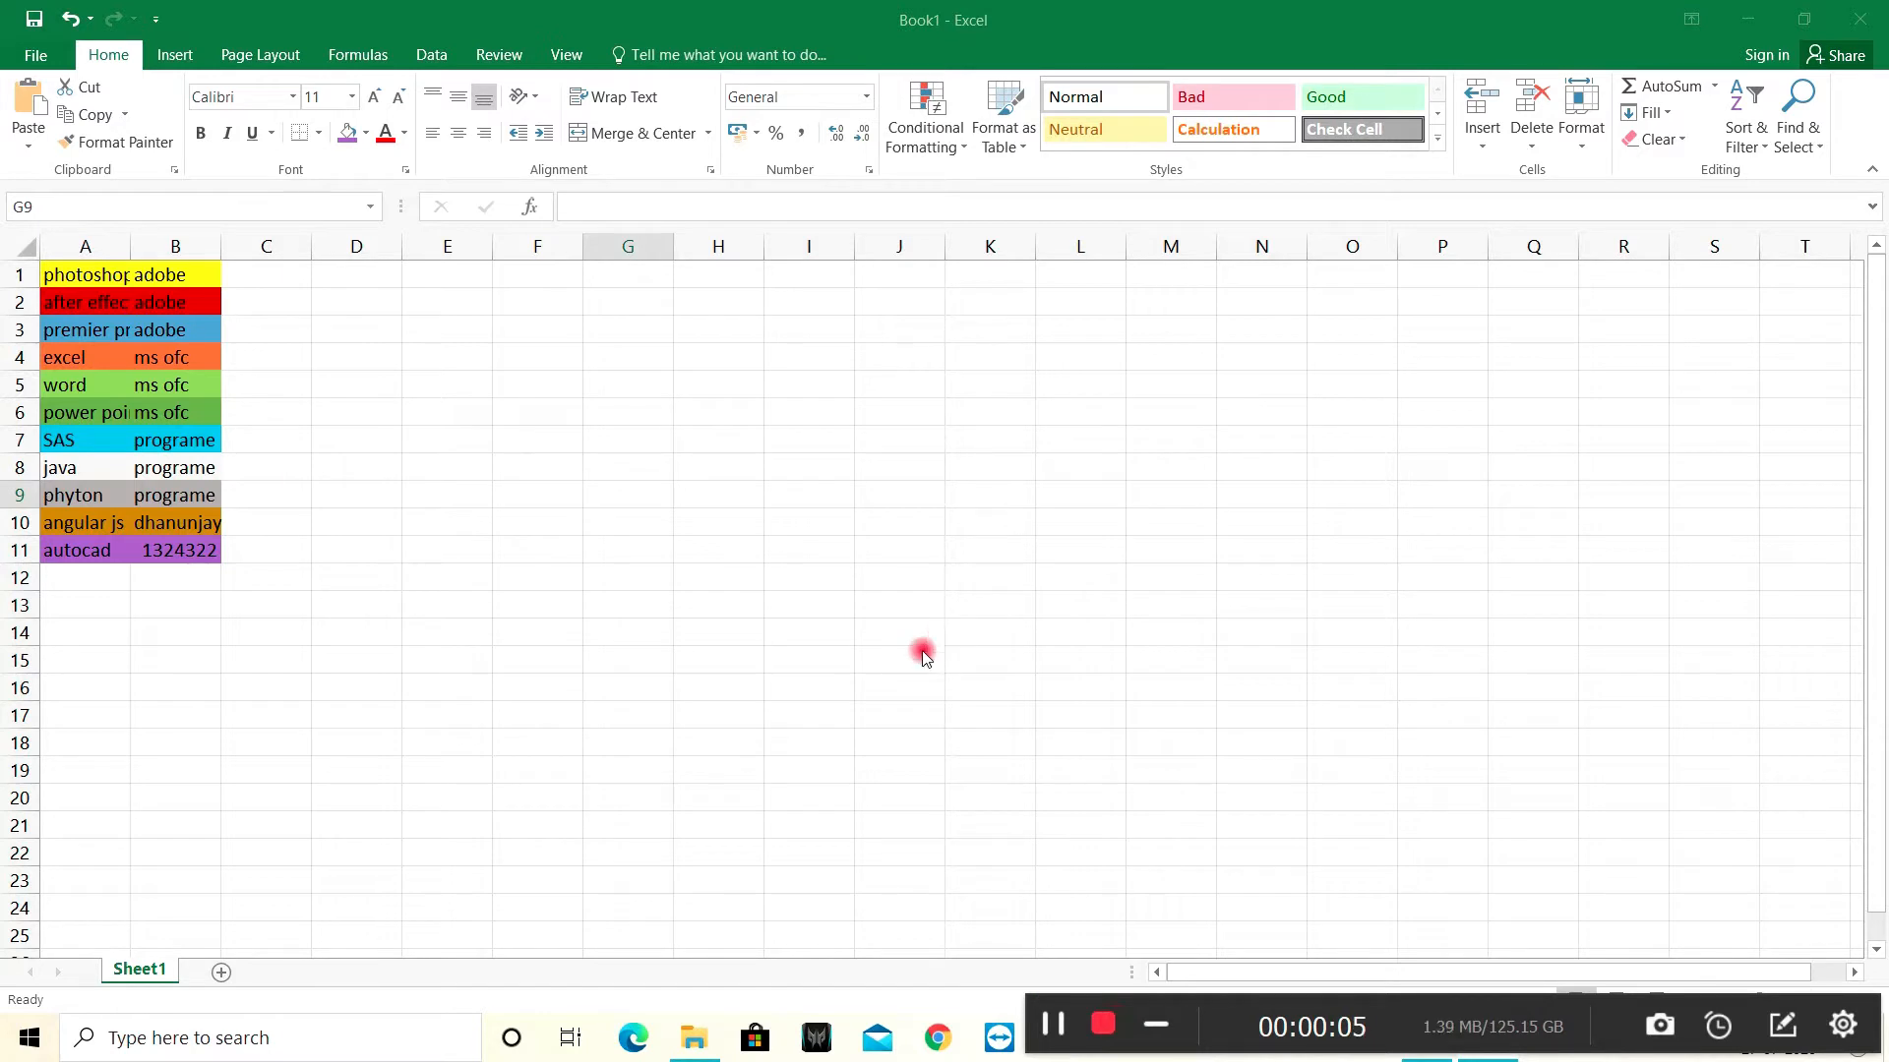
Add three blank worksheets, Sheet2, Sheet3 and Sheet4, after Sheet1.
left_click(224, 974)
left_click(293, 972)
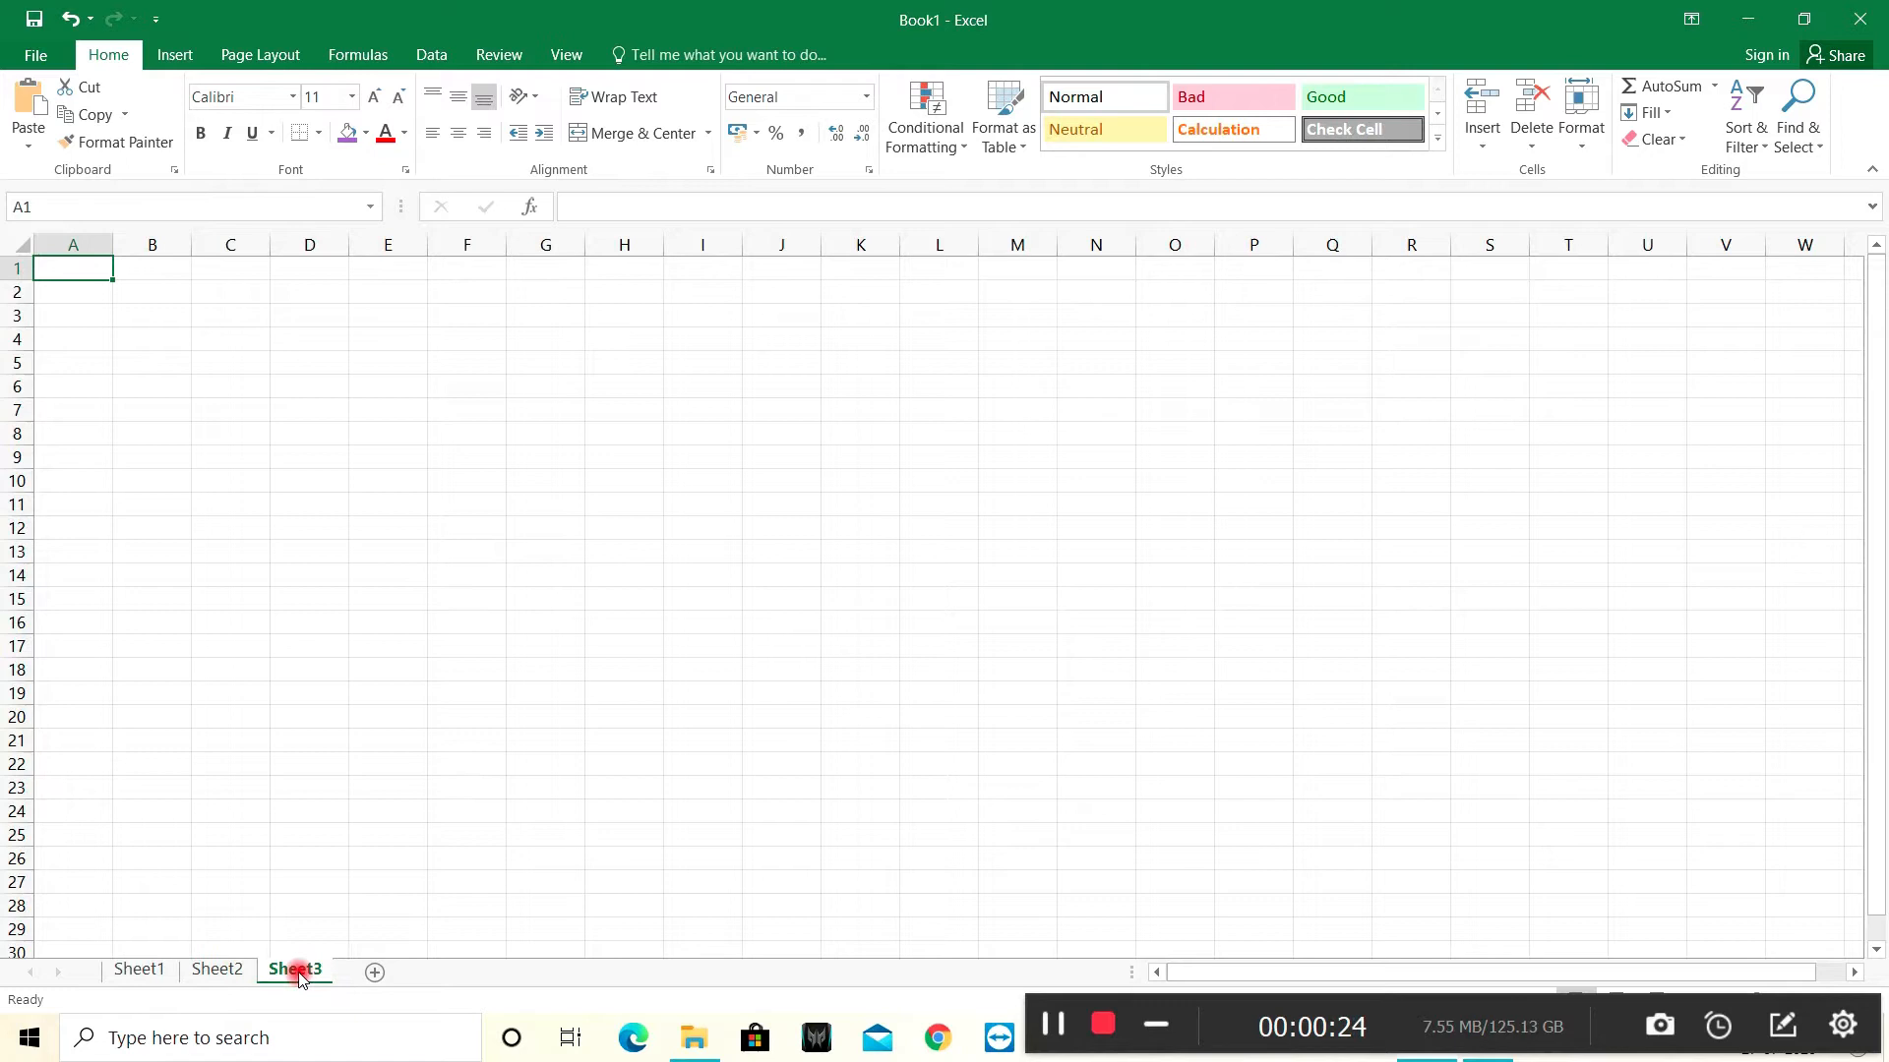
left_click(375, 972)
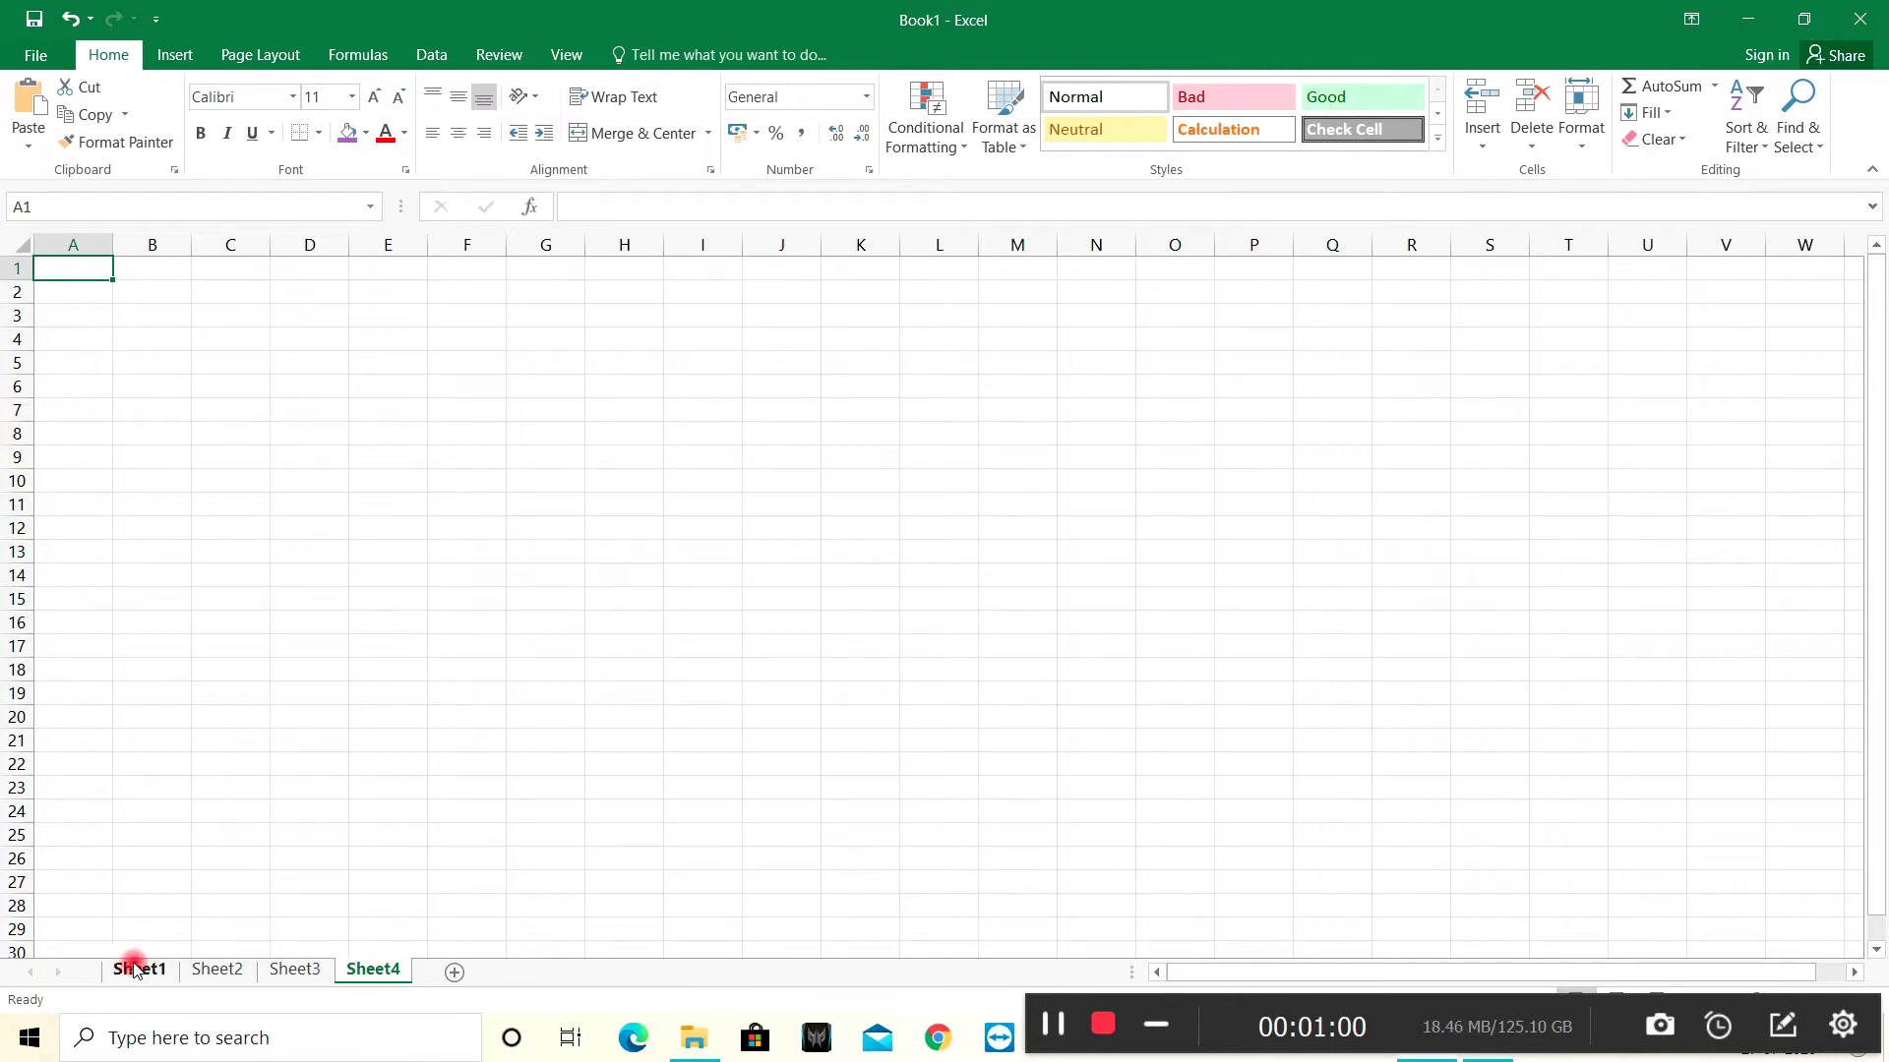
Return to Sheet1 with the coloured software list and rename it with the owner's short first name.
left_click(222, 974)
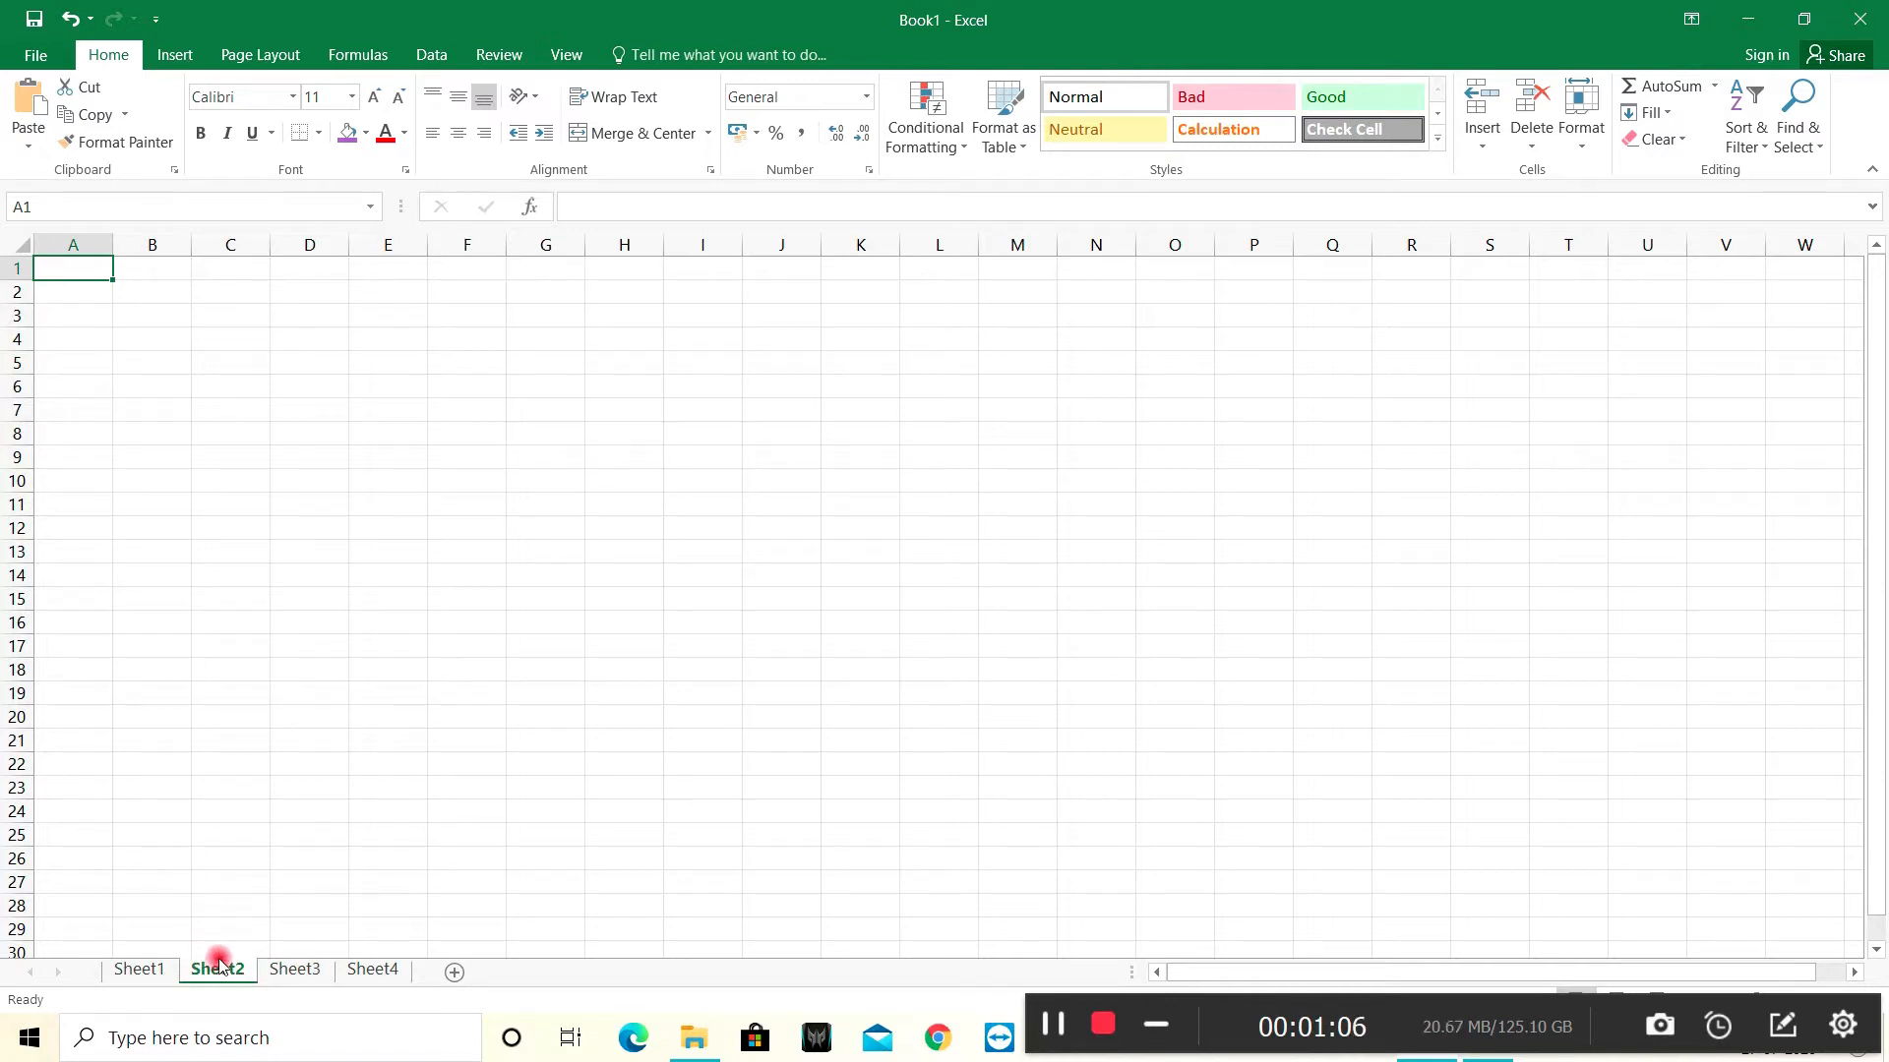
left_click(138, 974)
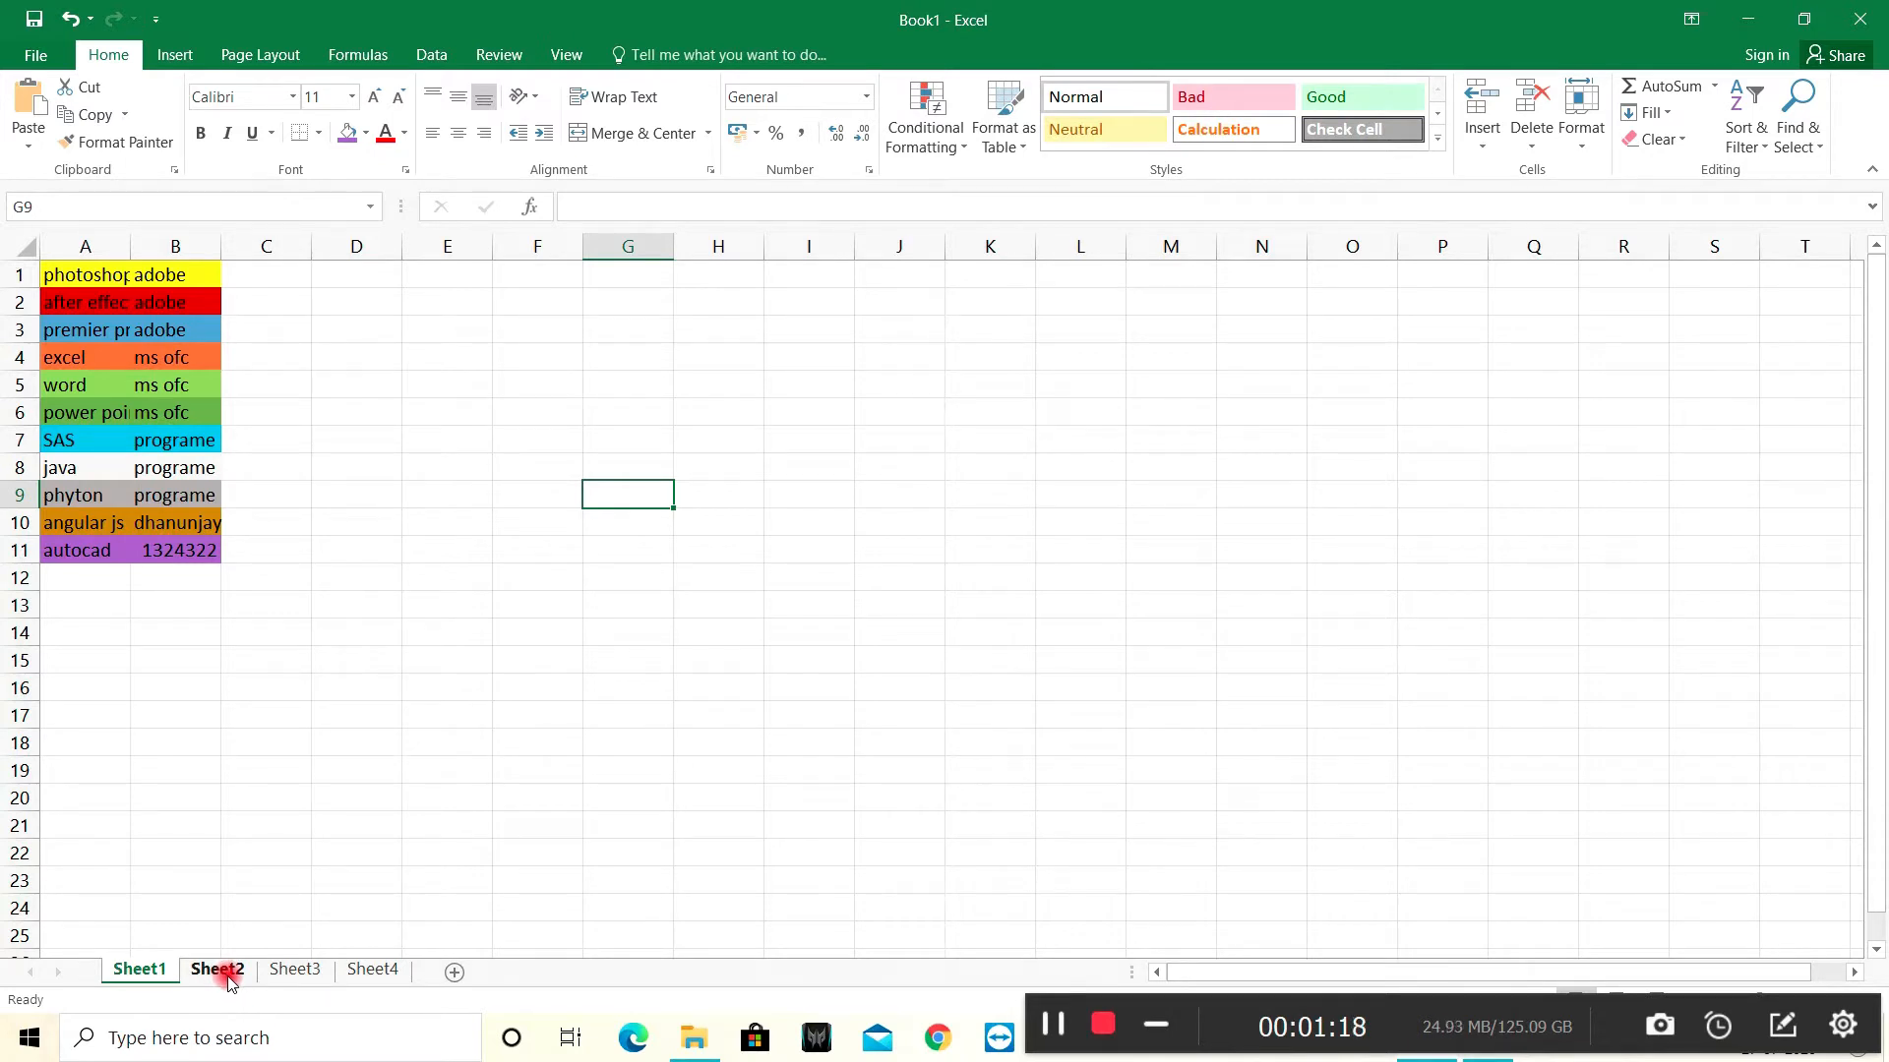
right_click(152, 973)
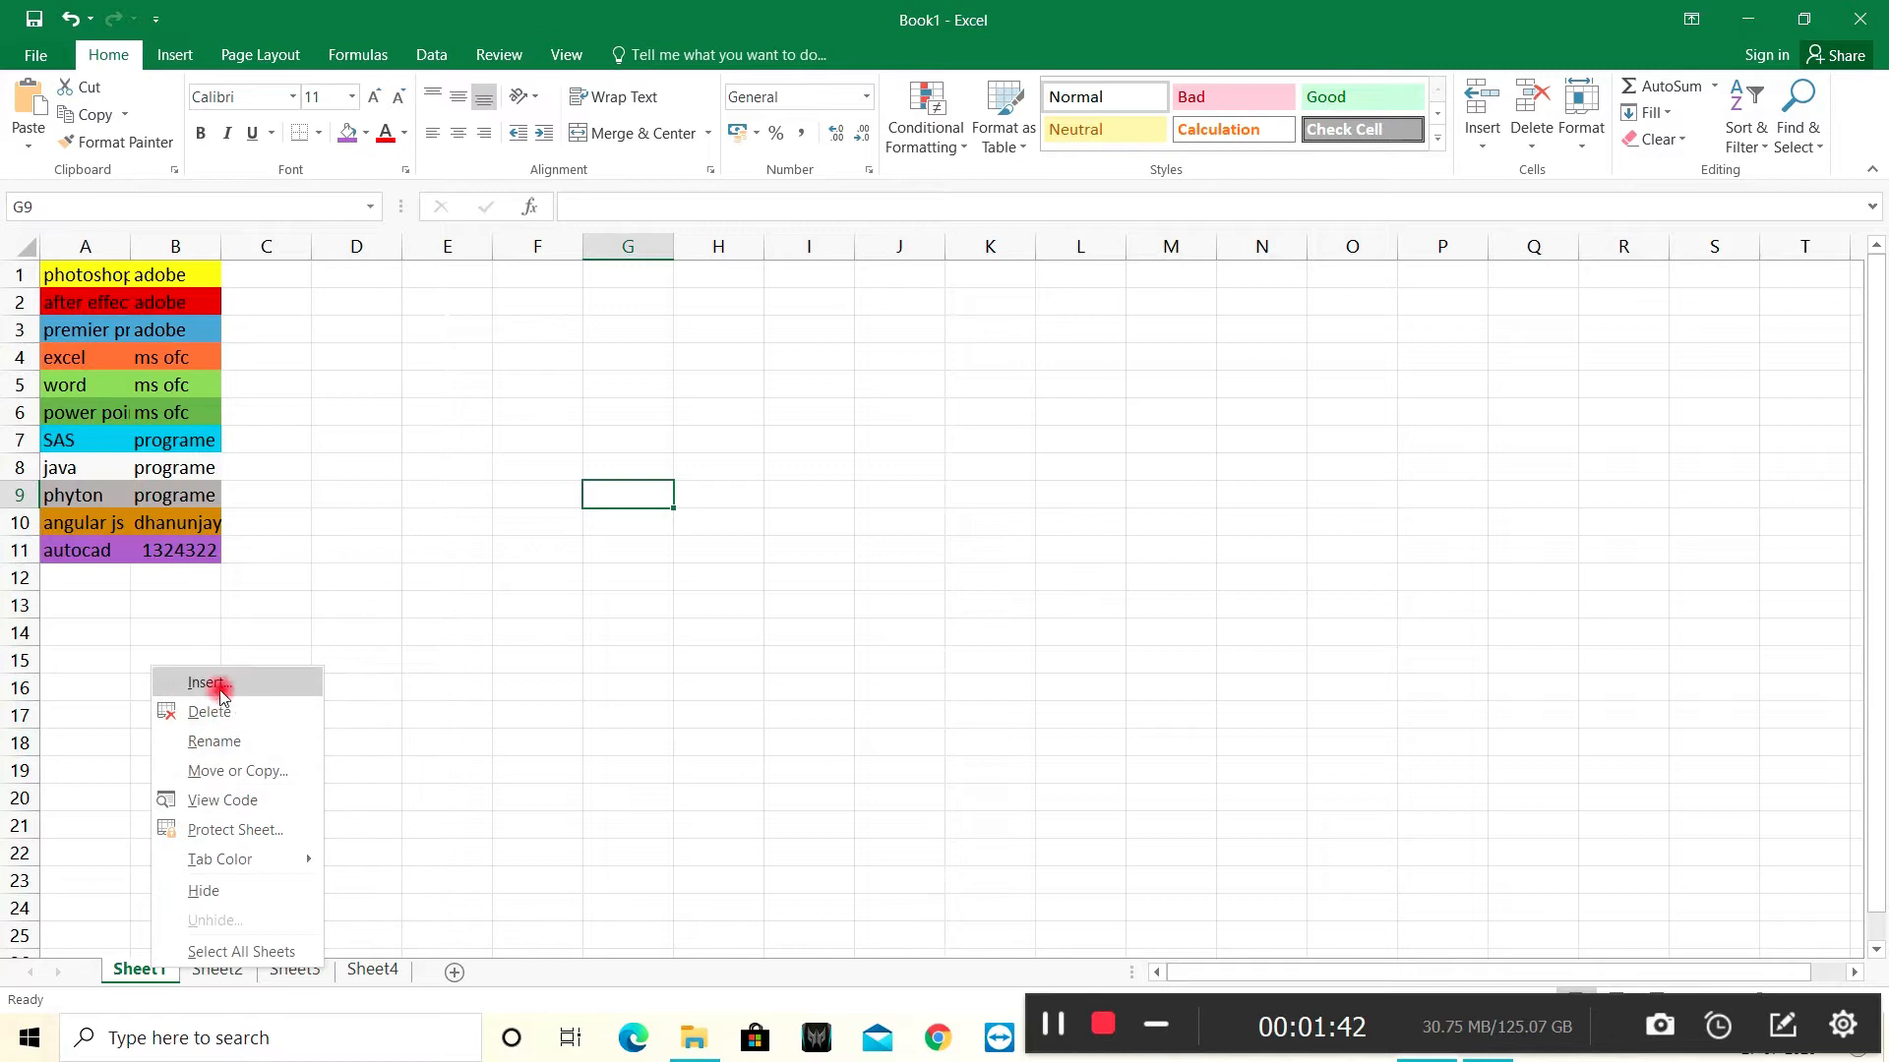
left_click(216, 740)
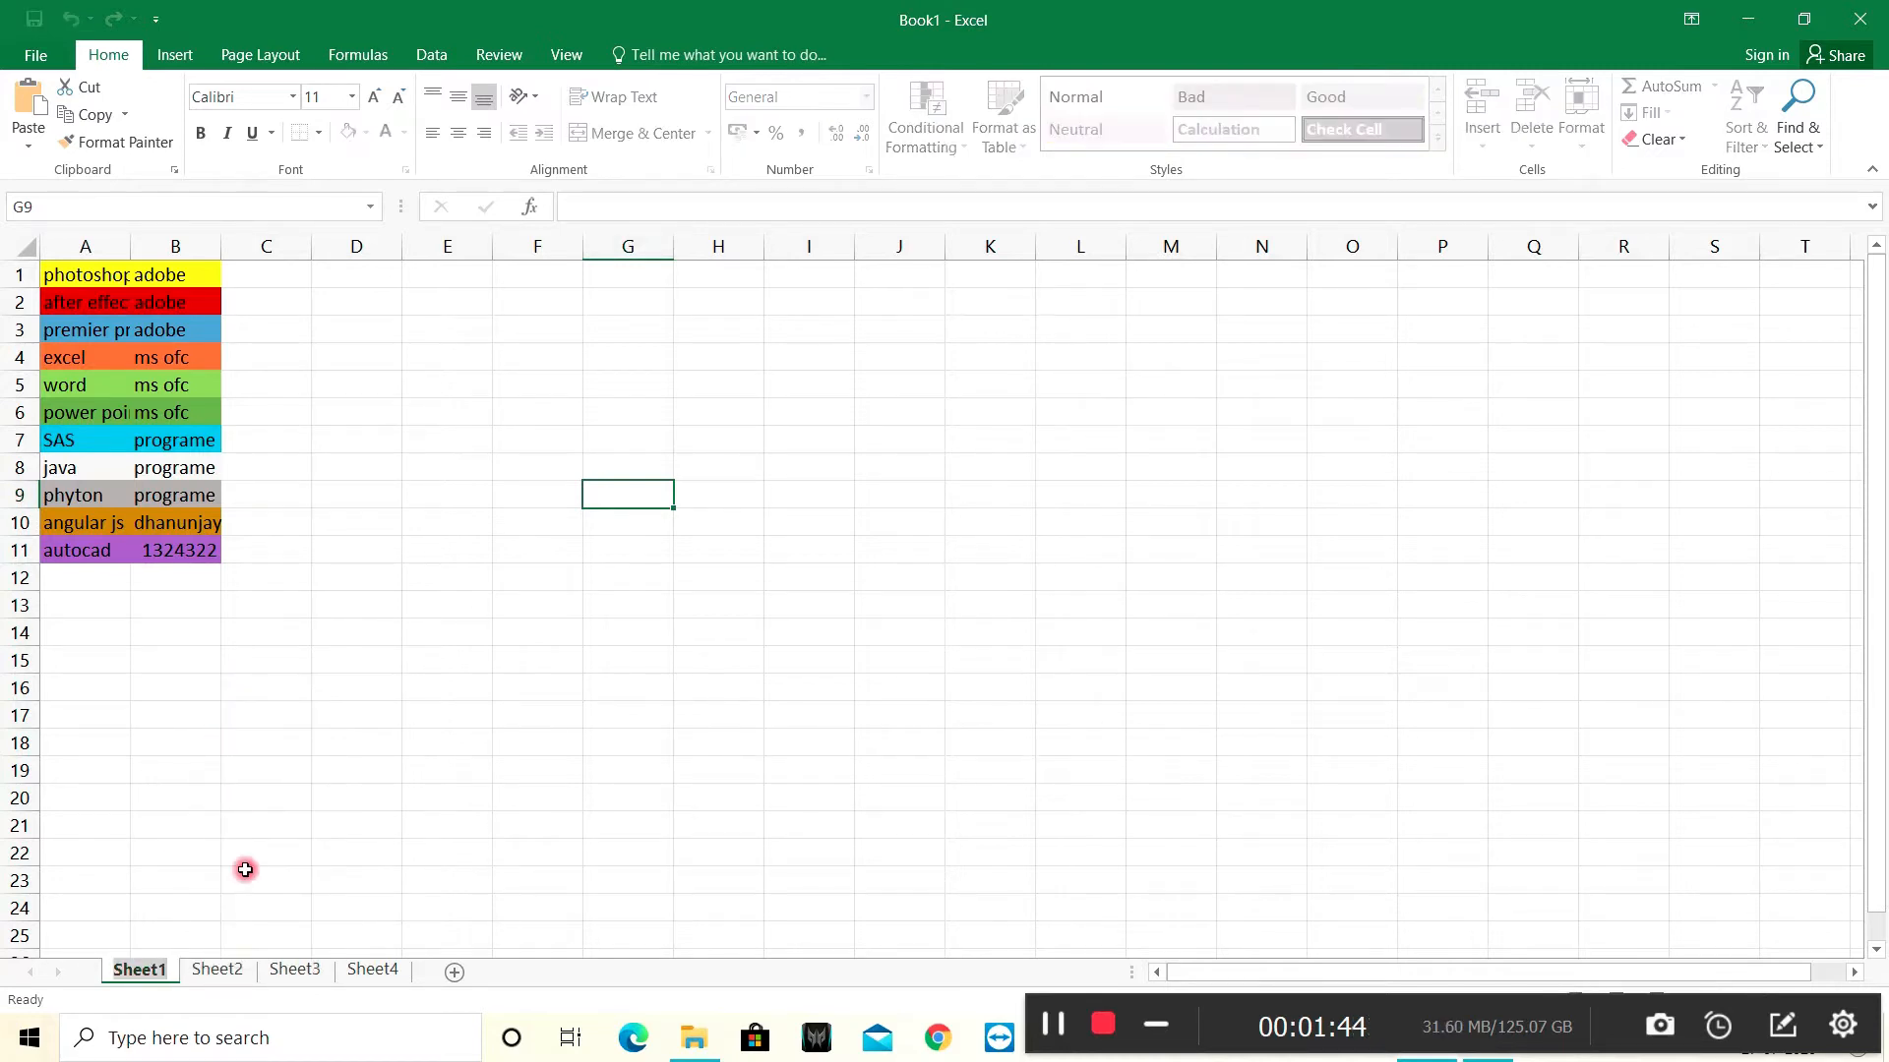
type("dhanu")
key("Return")
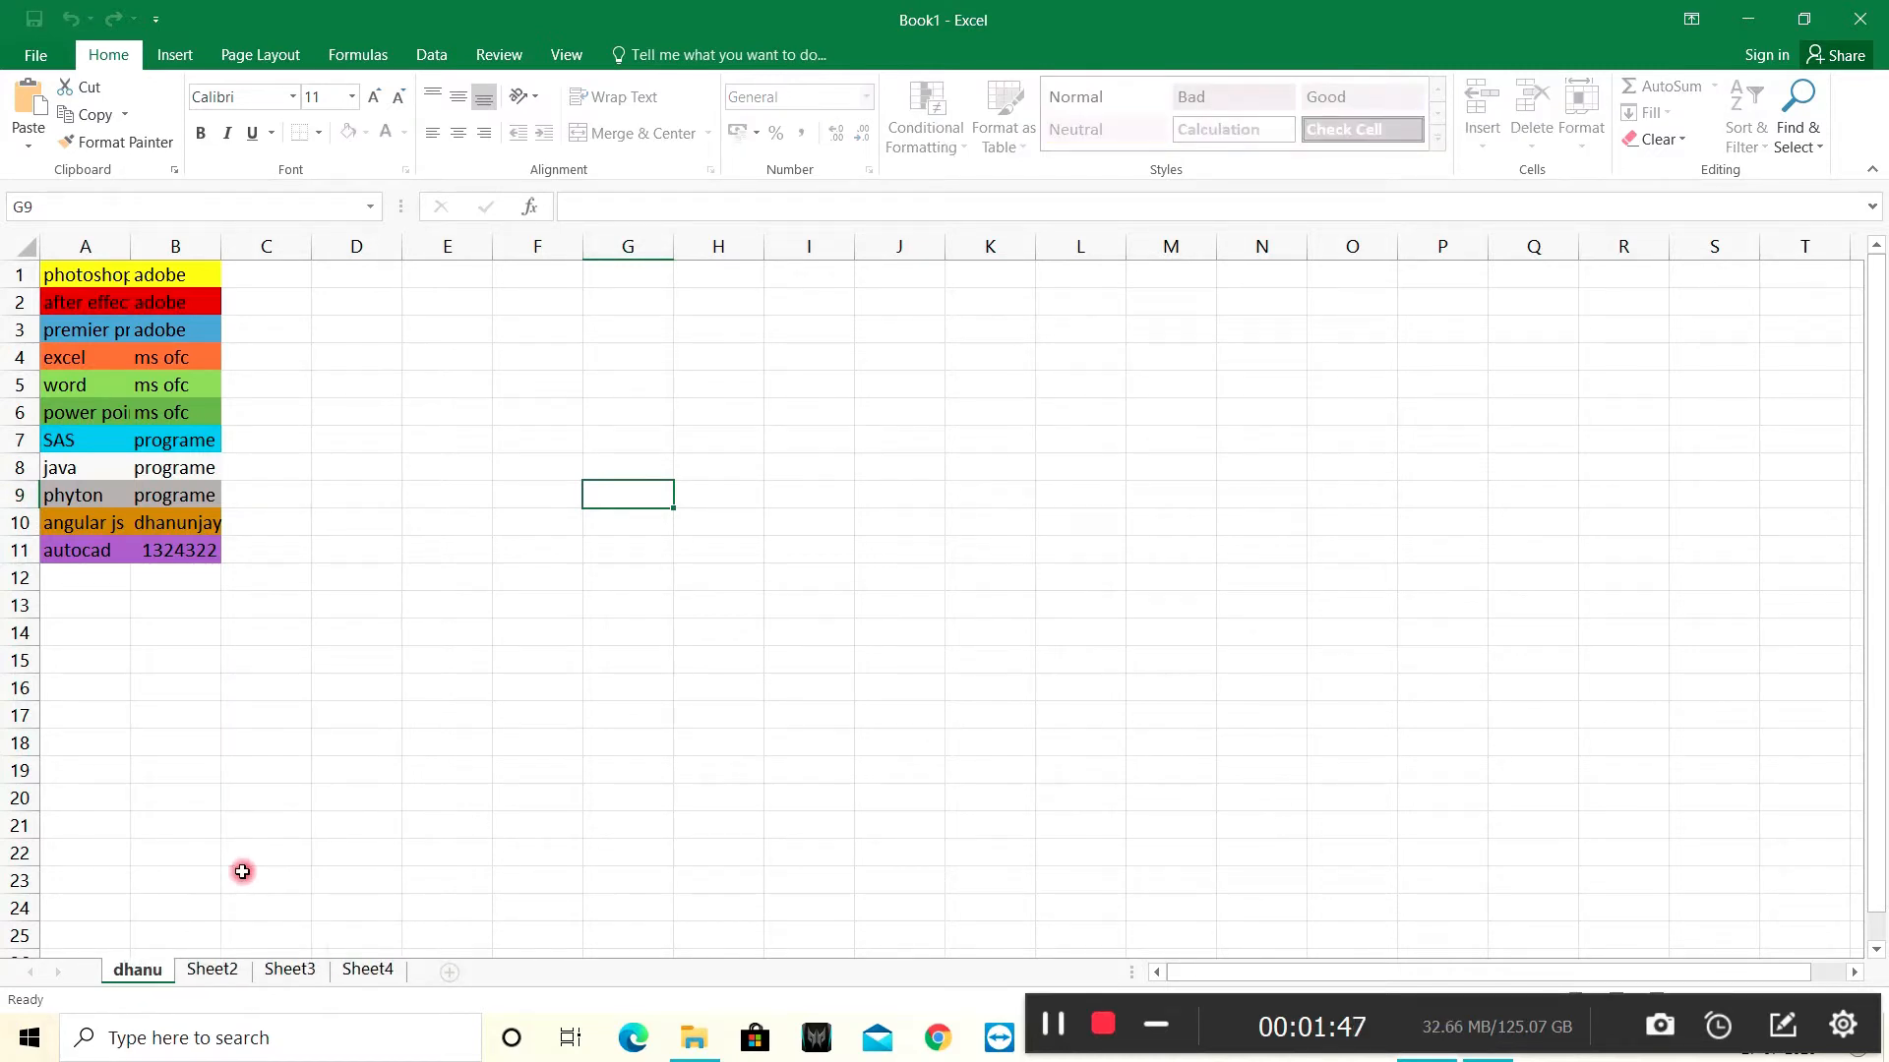
Rename Sheet2 as Dj.
left_click(215, 974)
right_click(217, 982)
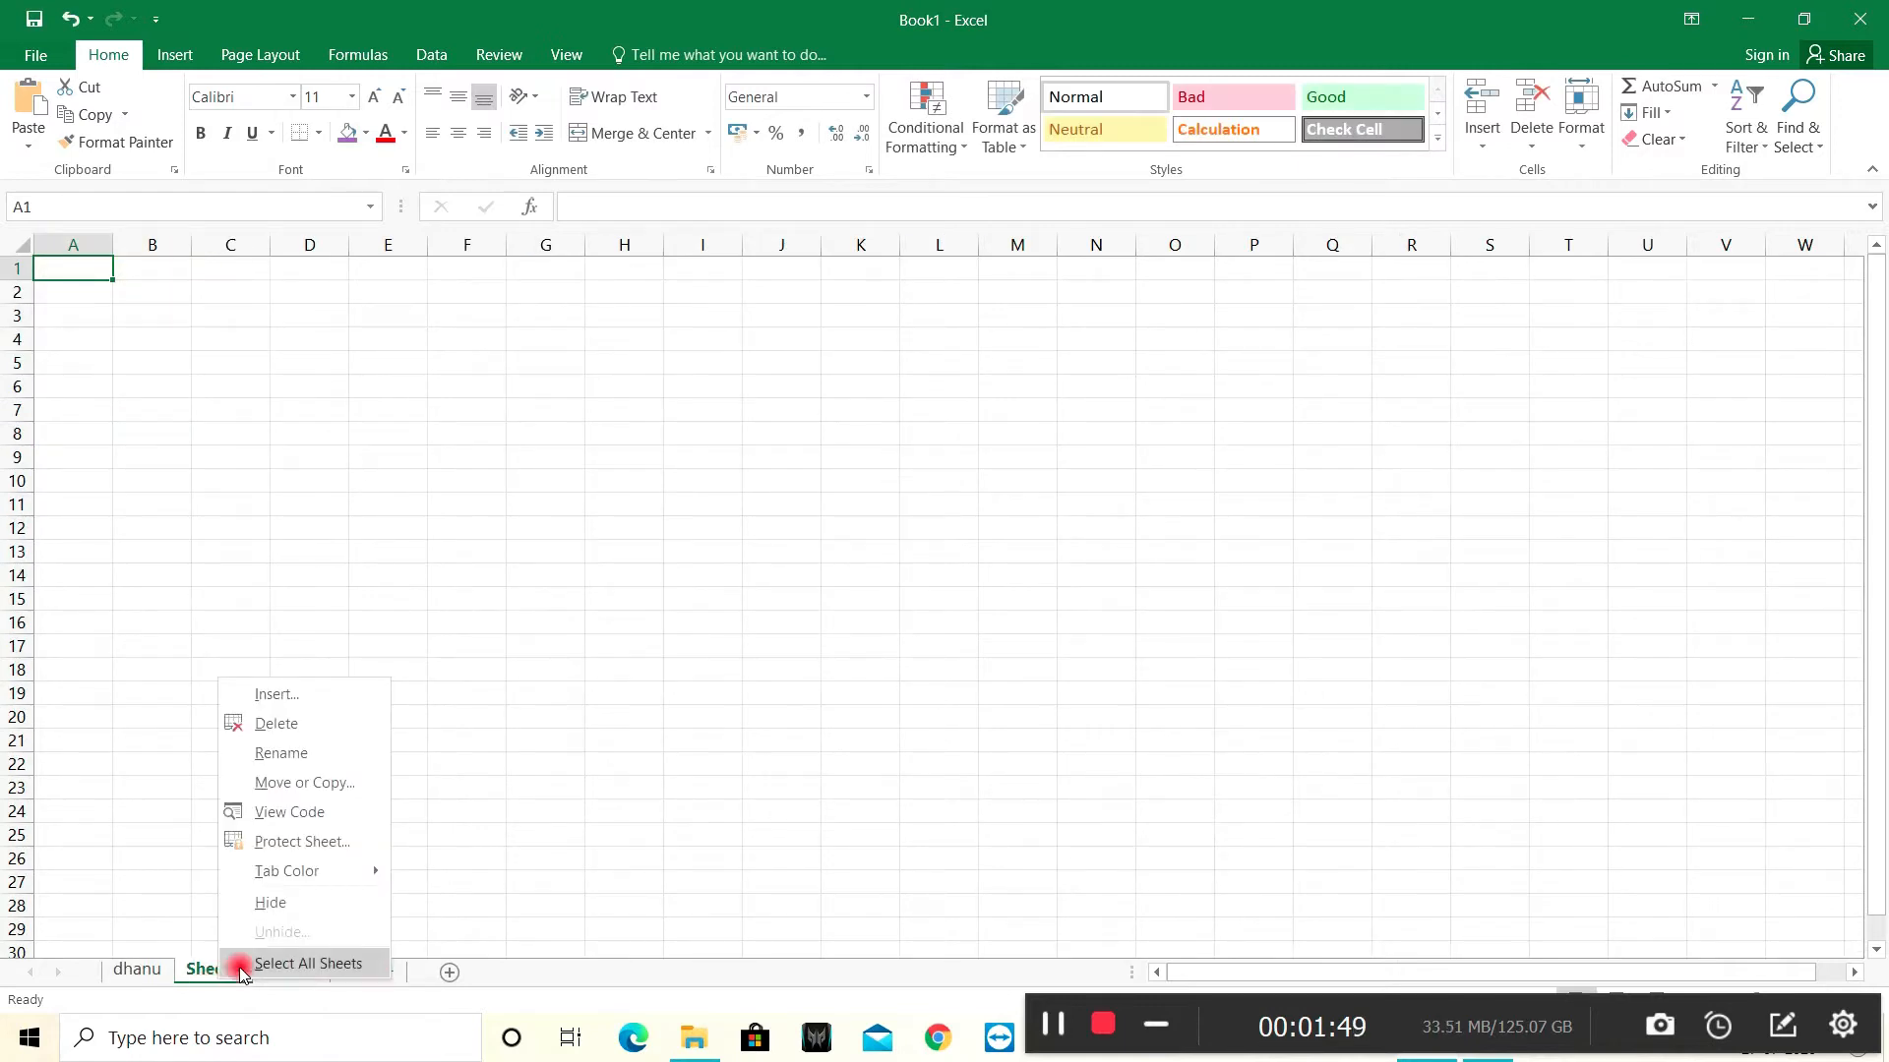
left_click(295, 755)
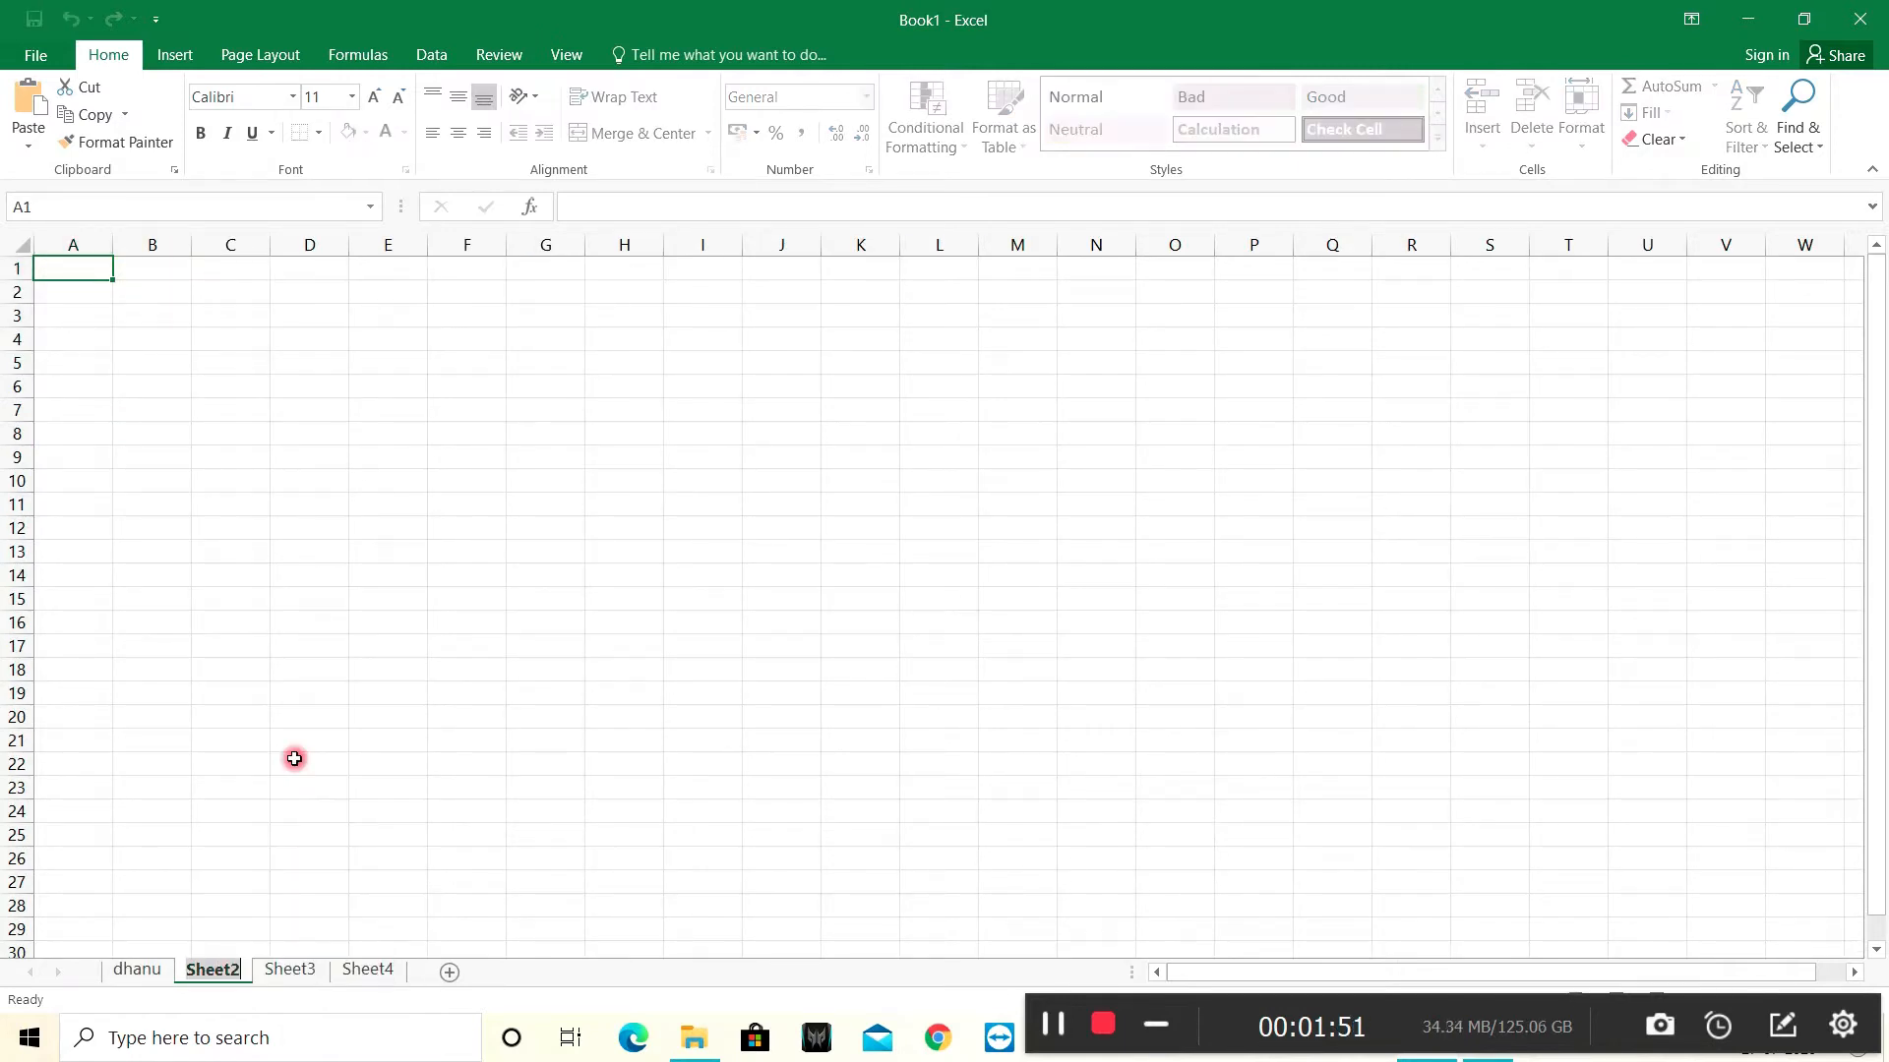
type("Dj")
Rename Sheet3 as d999.
left_click(272, 974)
right_click(272, 976)
left_click(300, 754)
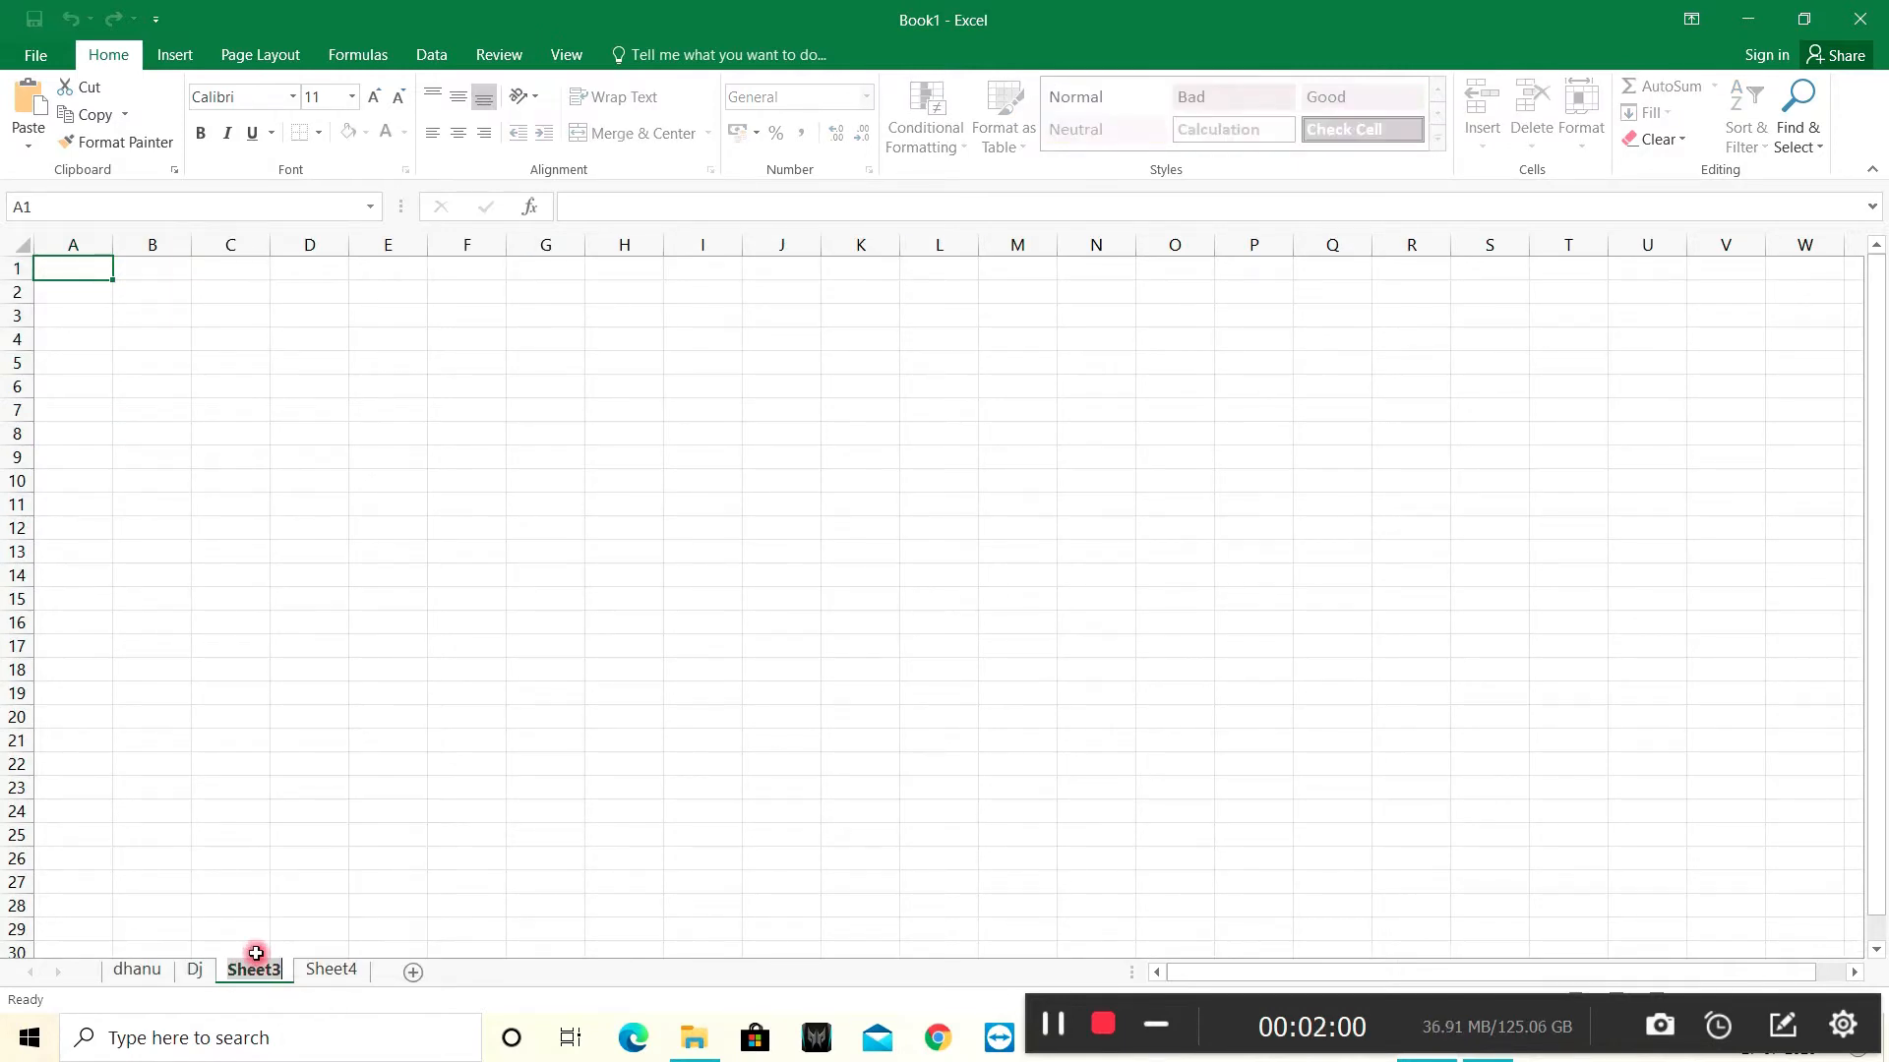
type("d999")
Rename Sheet4 as dj999.
left_click(298, 976)
right_click(298, 979)
left_click(365, 752)
type("dj999")
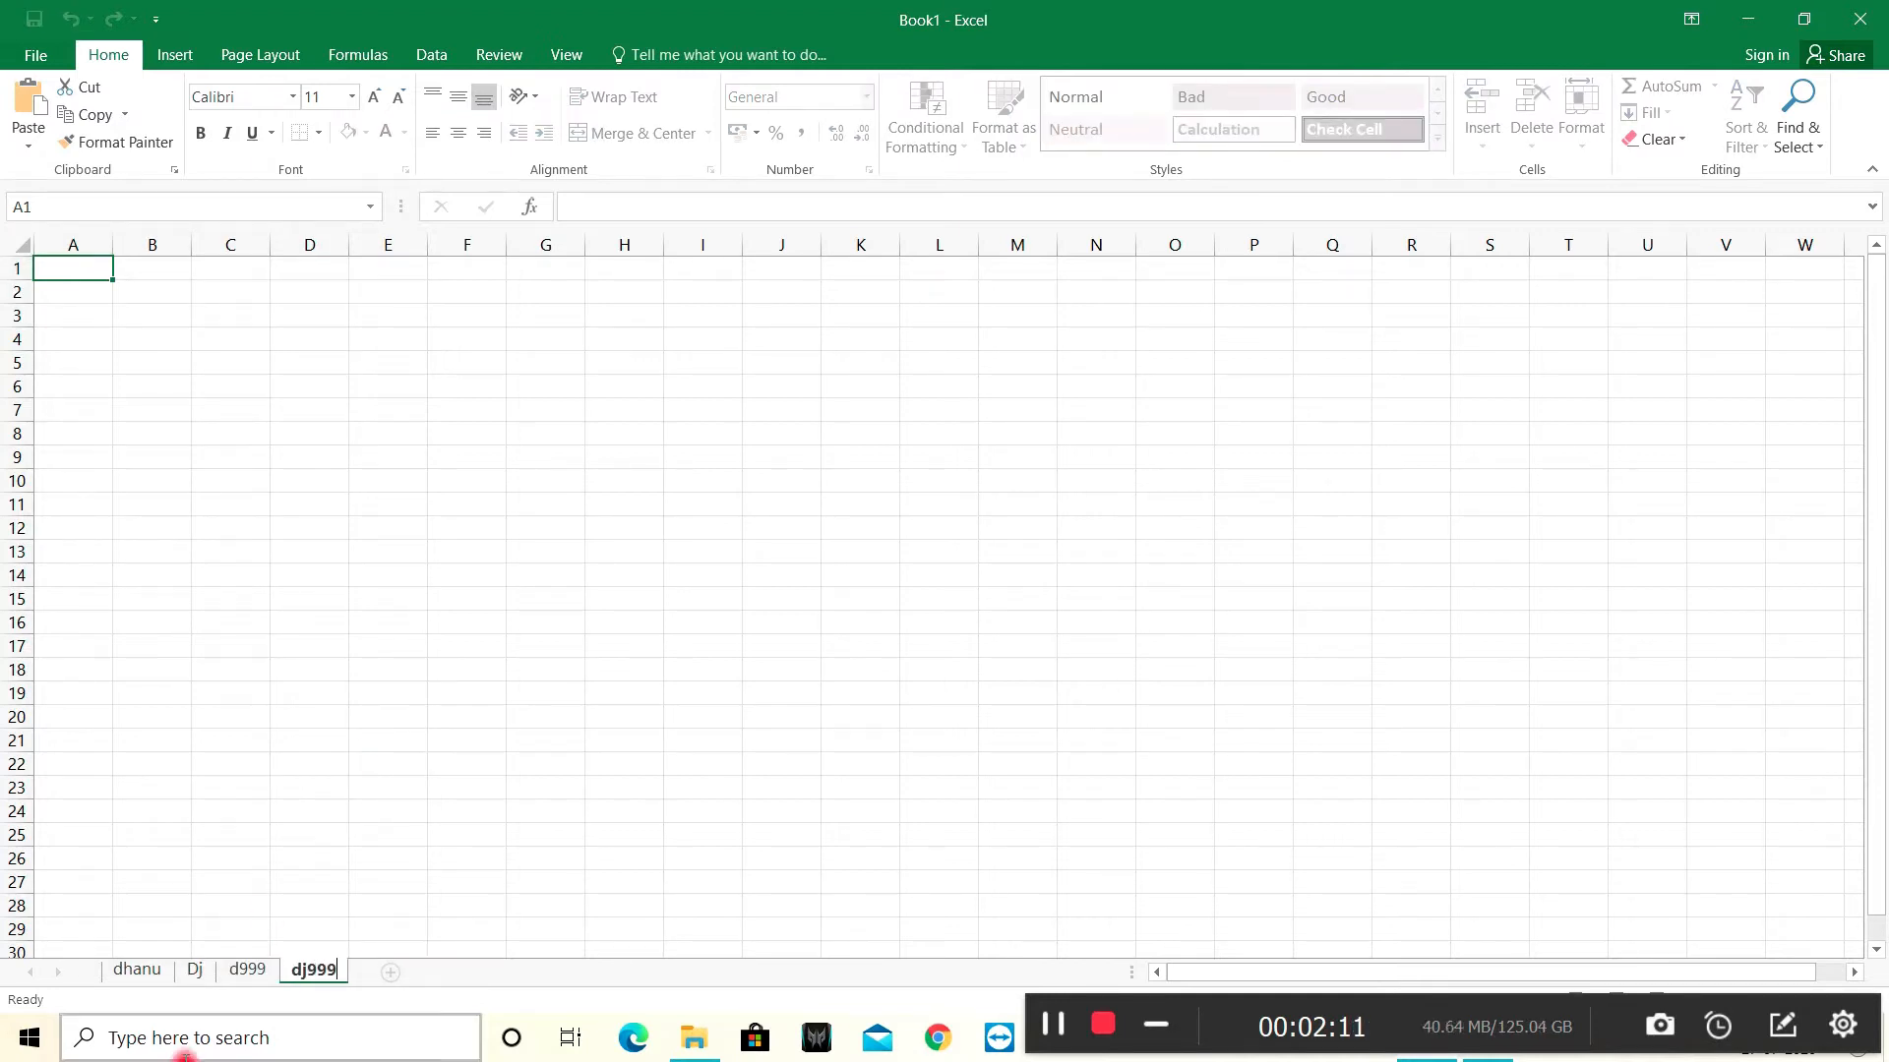
Reorder the sheets by moving the one with the software list after Dj and moving dj999 to the front.
left_click(115, 974)
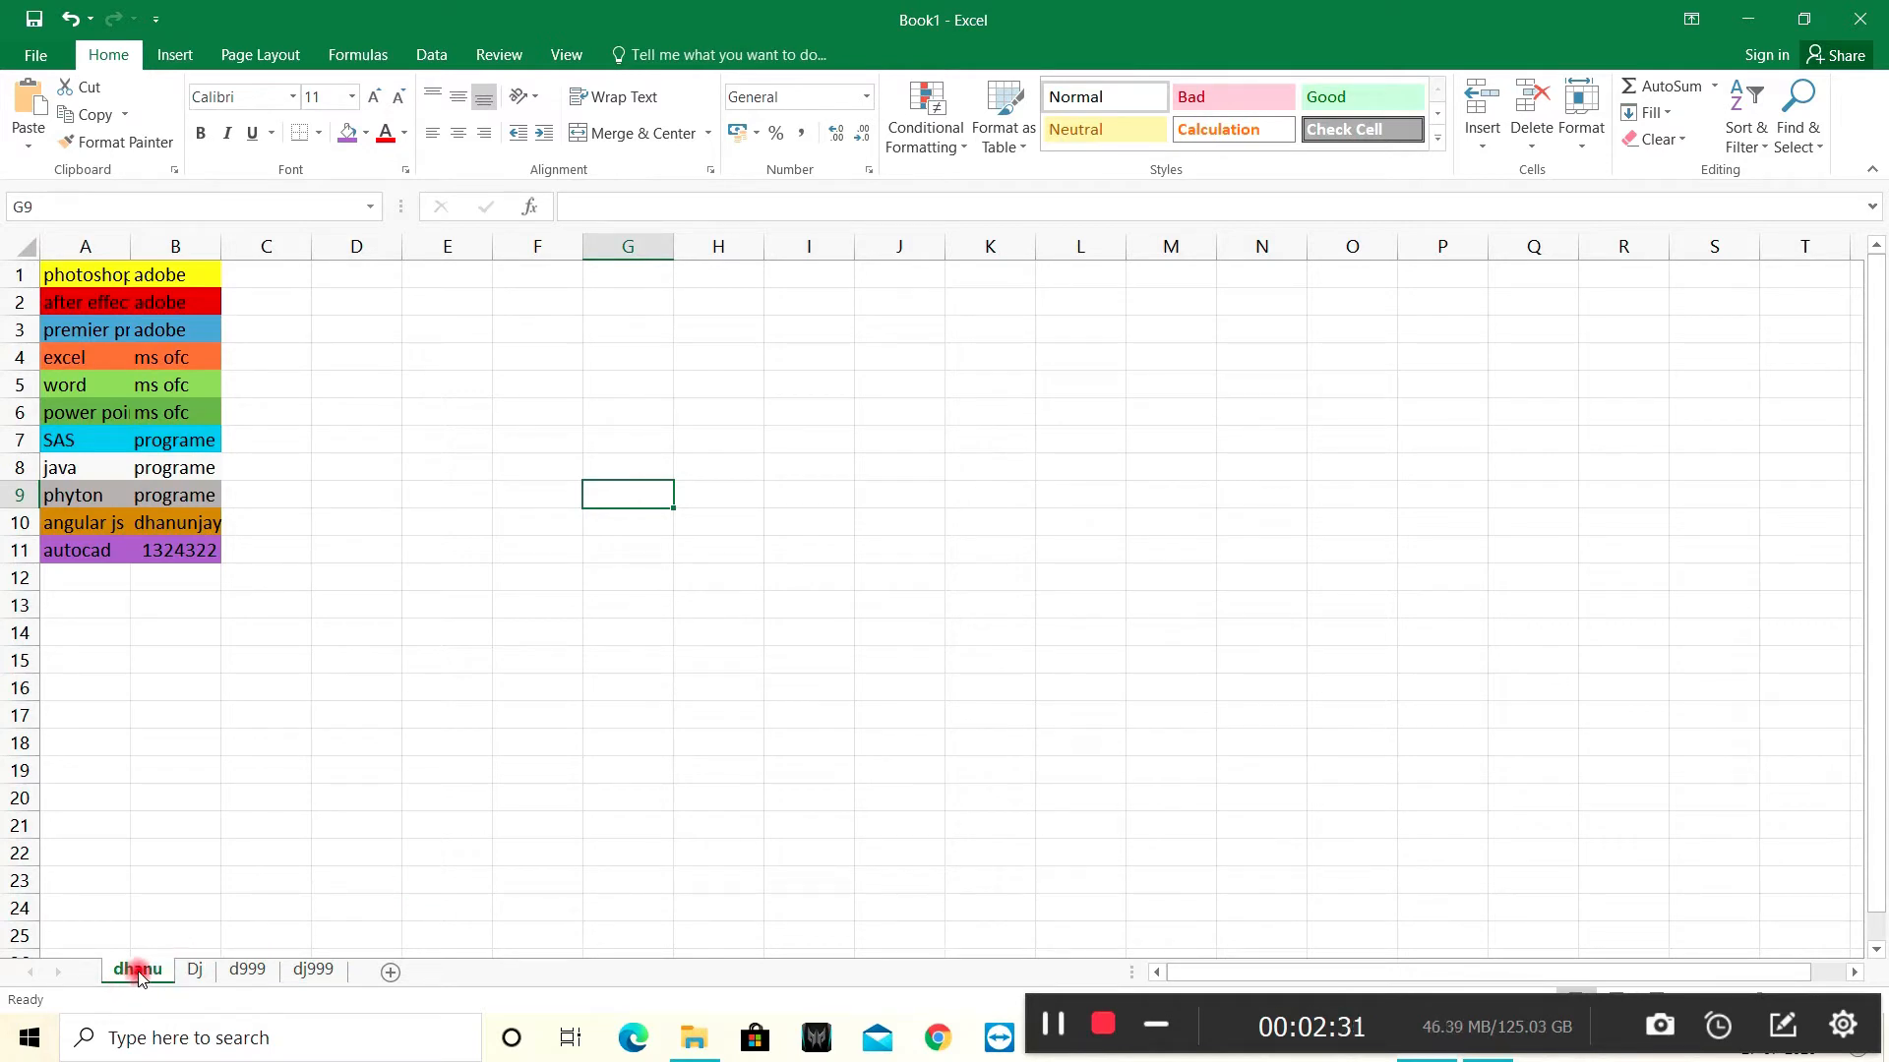
left_click_drag(139, 970, 252, 974)
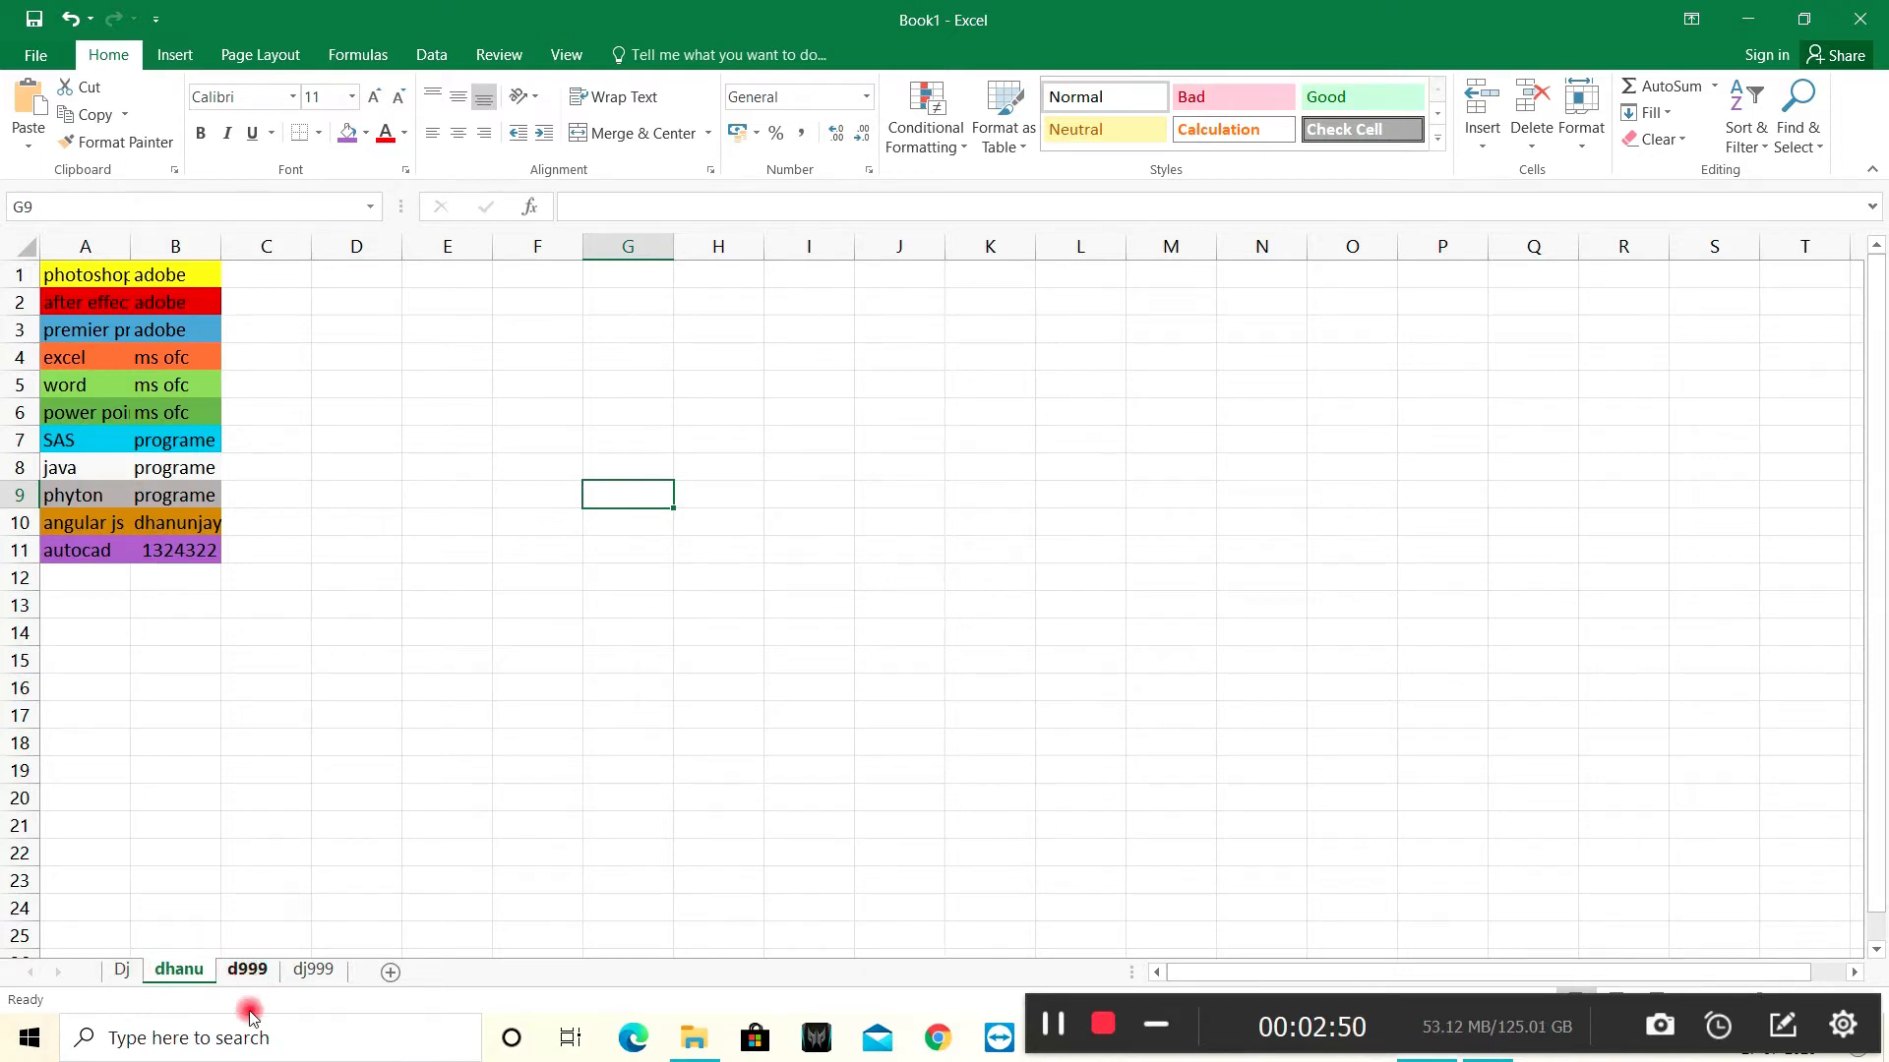
left_click(250, 971)
mouse_move(251, 971)
left_mouse_down()
mouse_move(320, 980)
mouse_move(116, 969)
left_mouse_up()
left_click(162, 970)
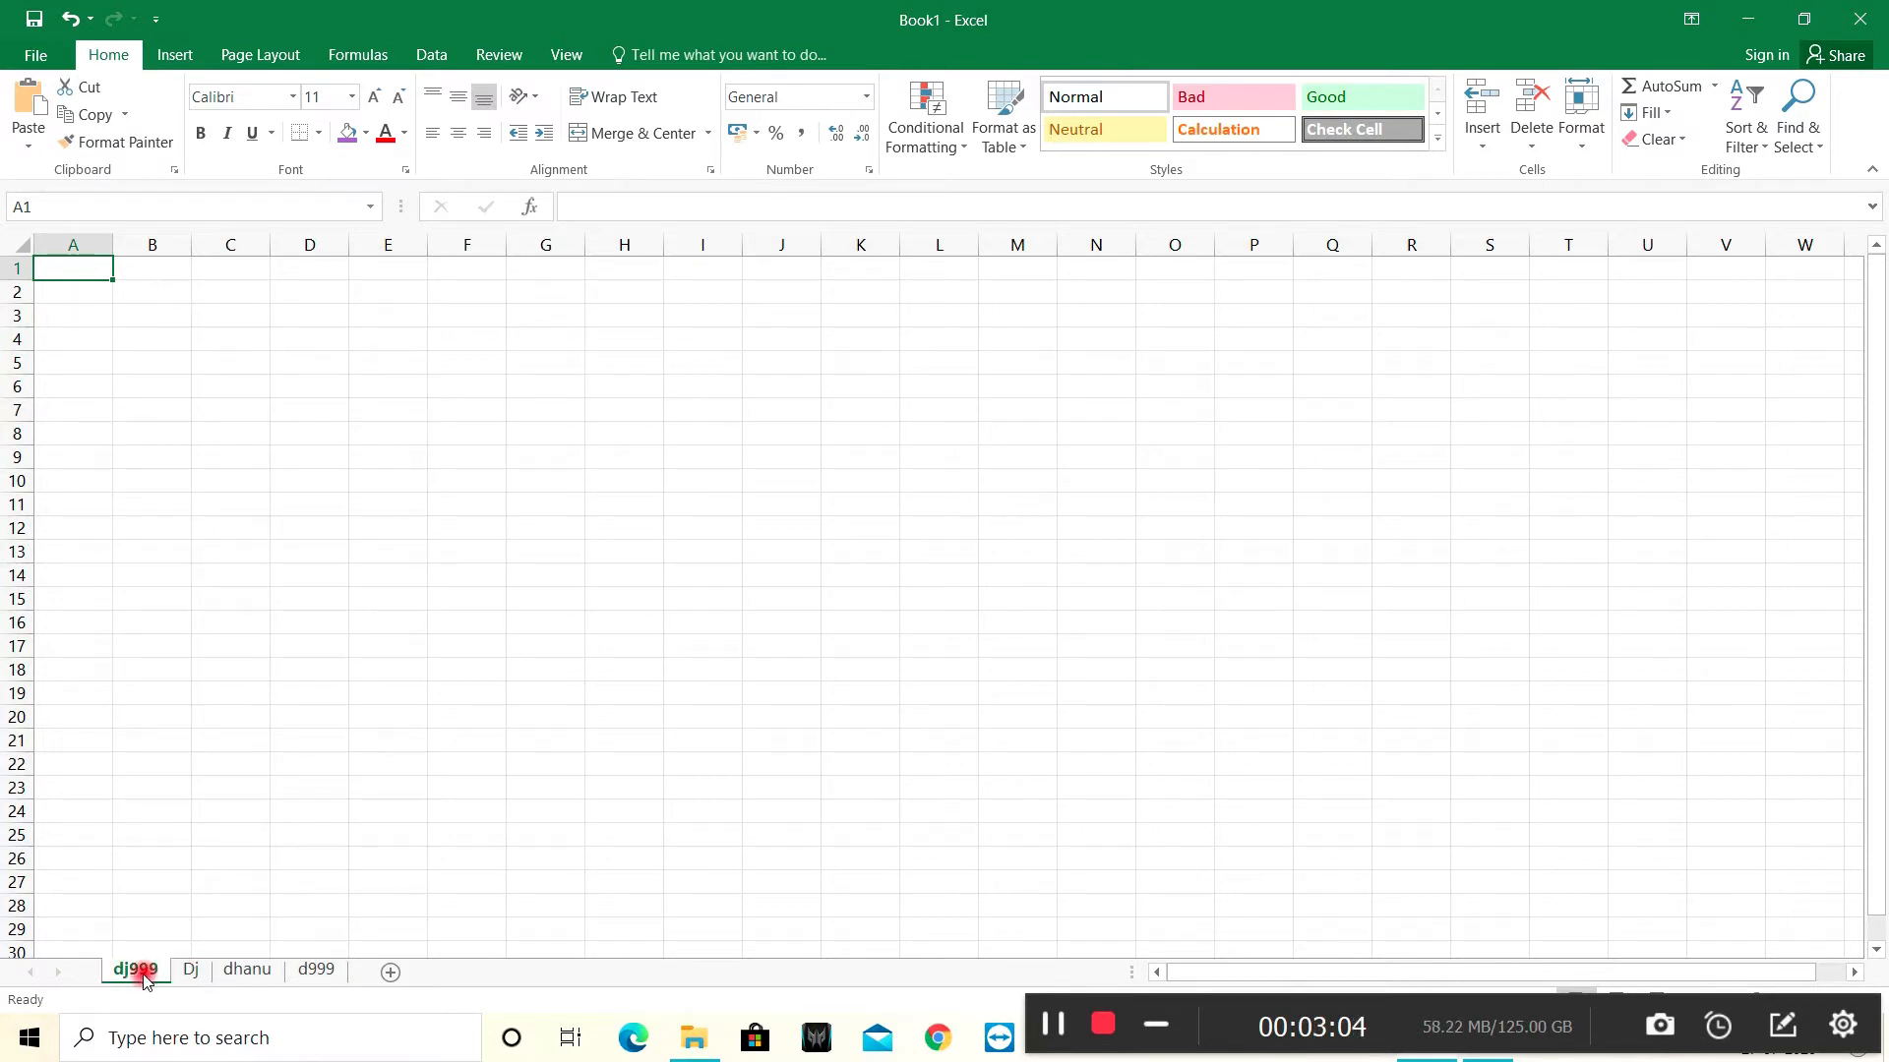
Move the dj999 sheet to the end with Move or Copy, and return it to the front of the sheet order.
right_click(143, 977)
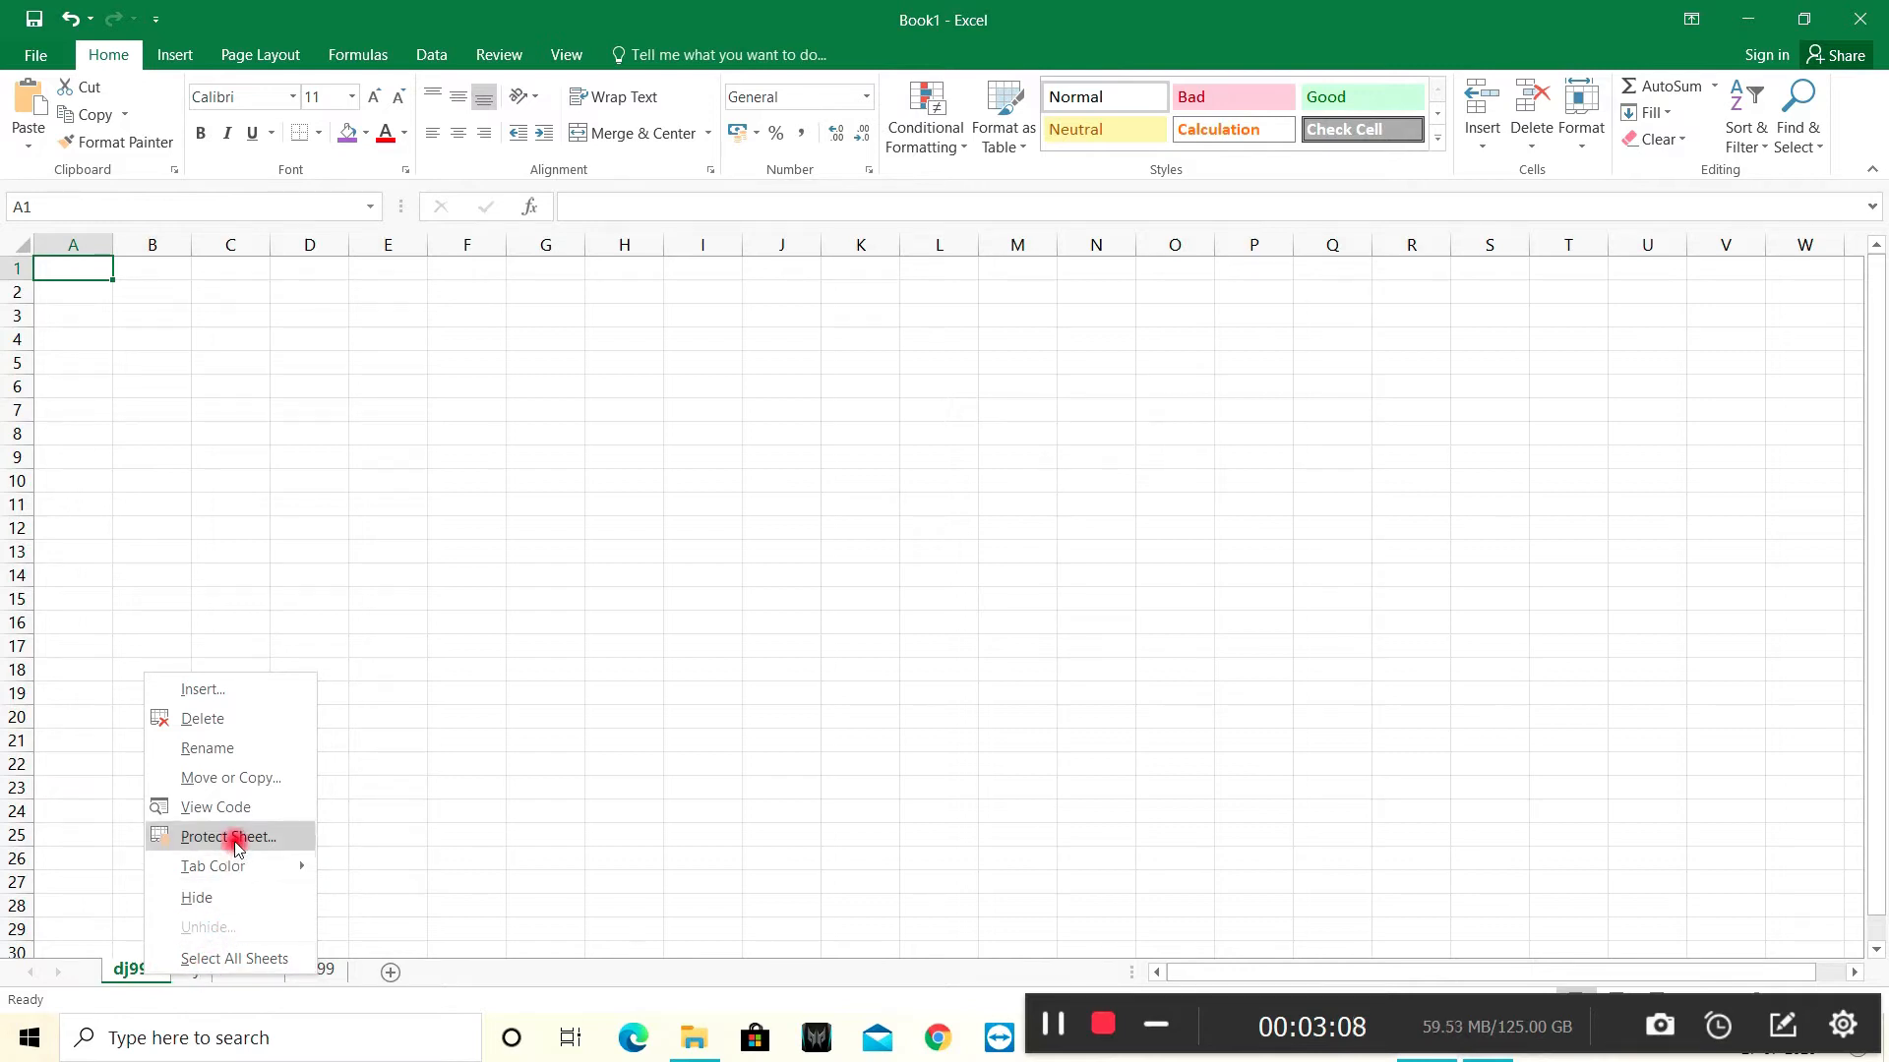
left_click(241, 782)
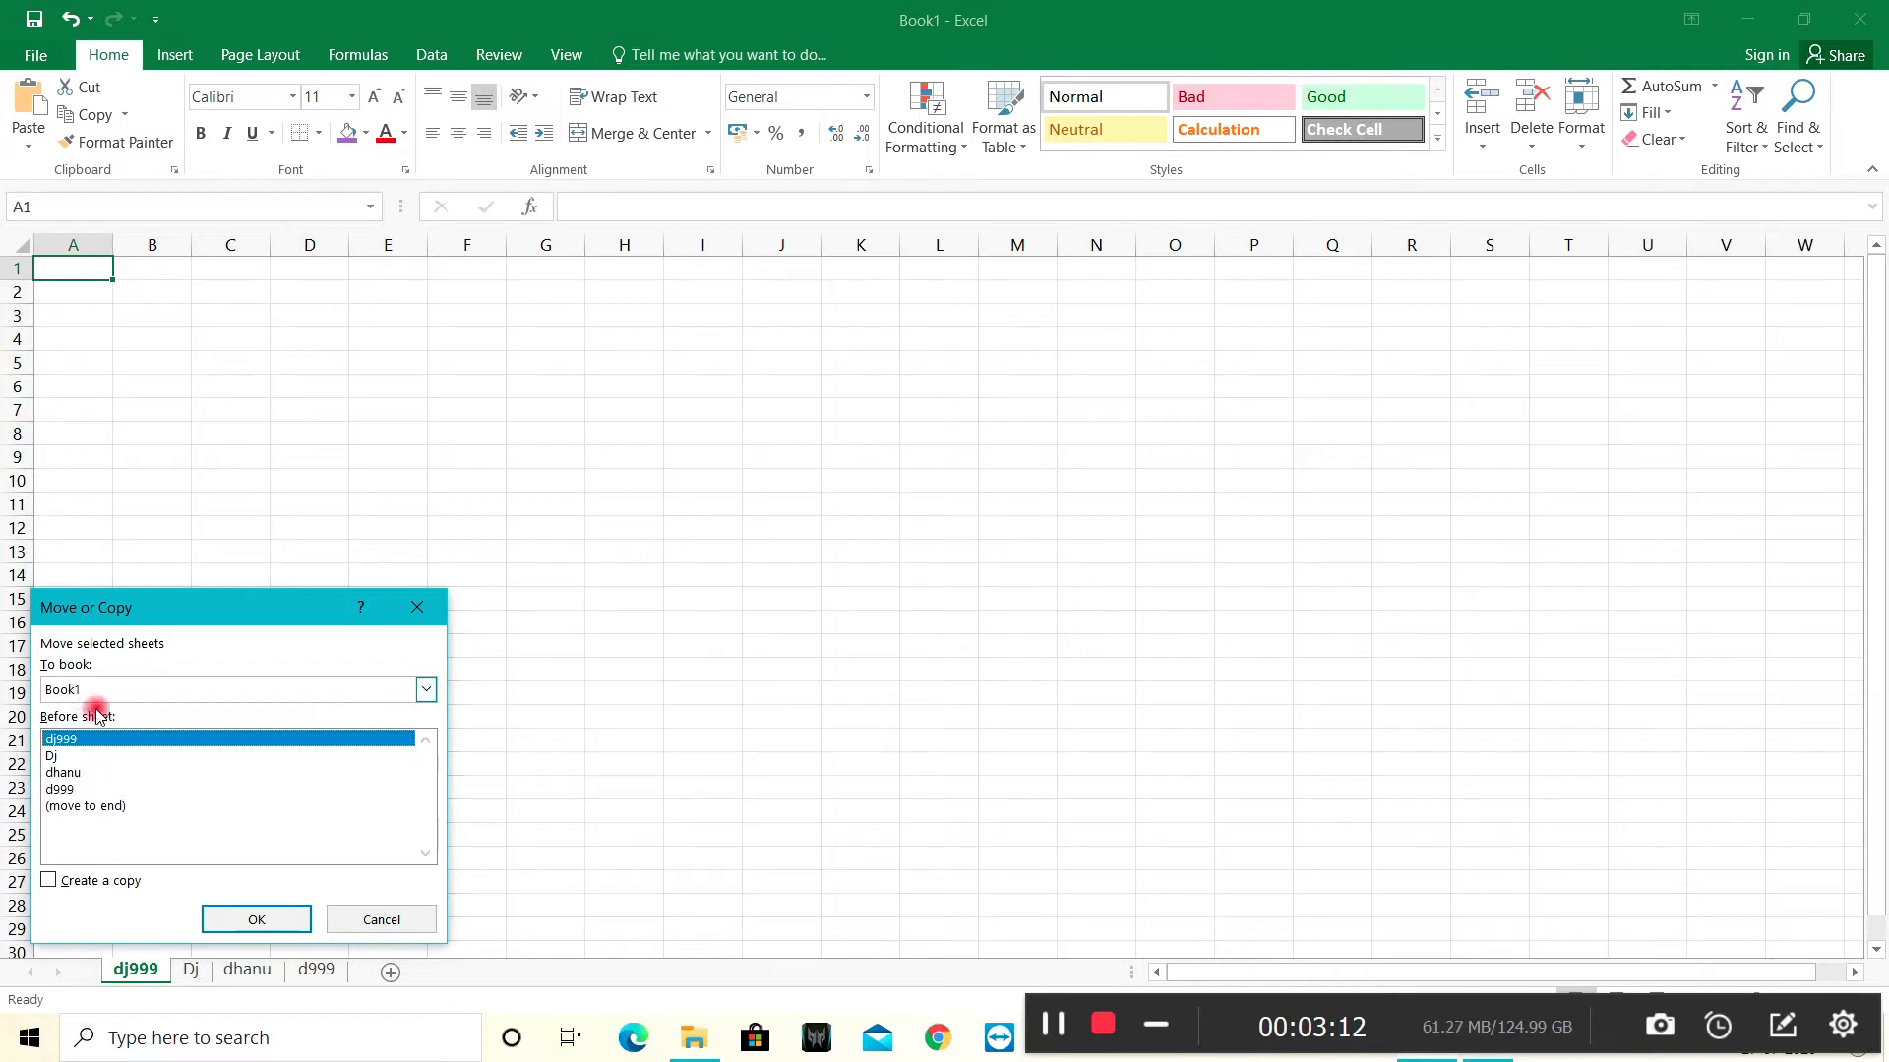
left_click(110, 808)
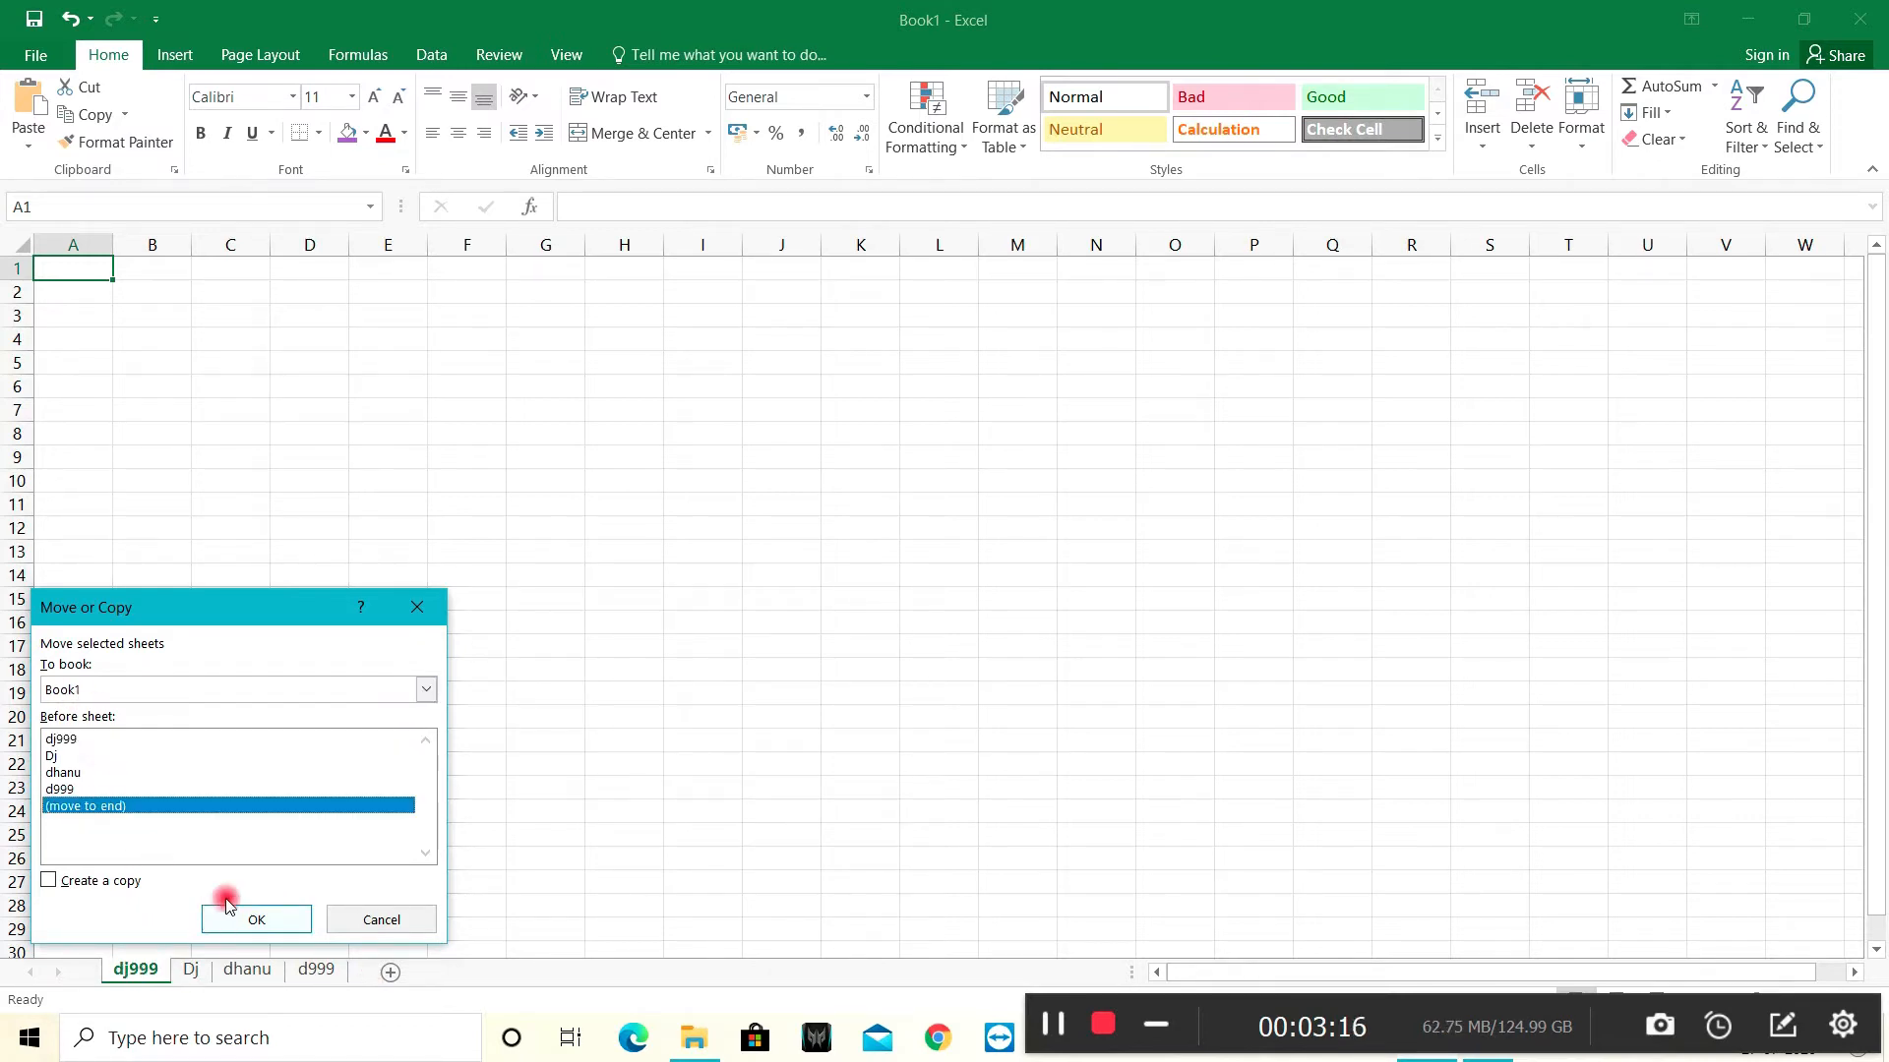
left_click(254, 919)
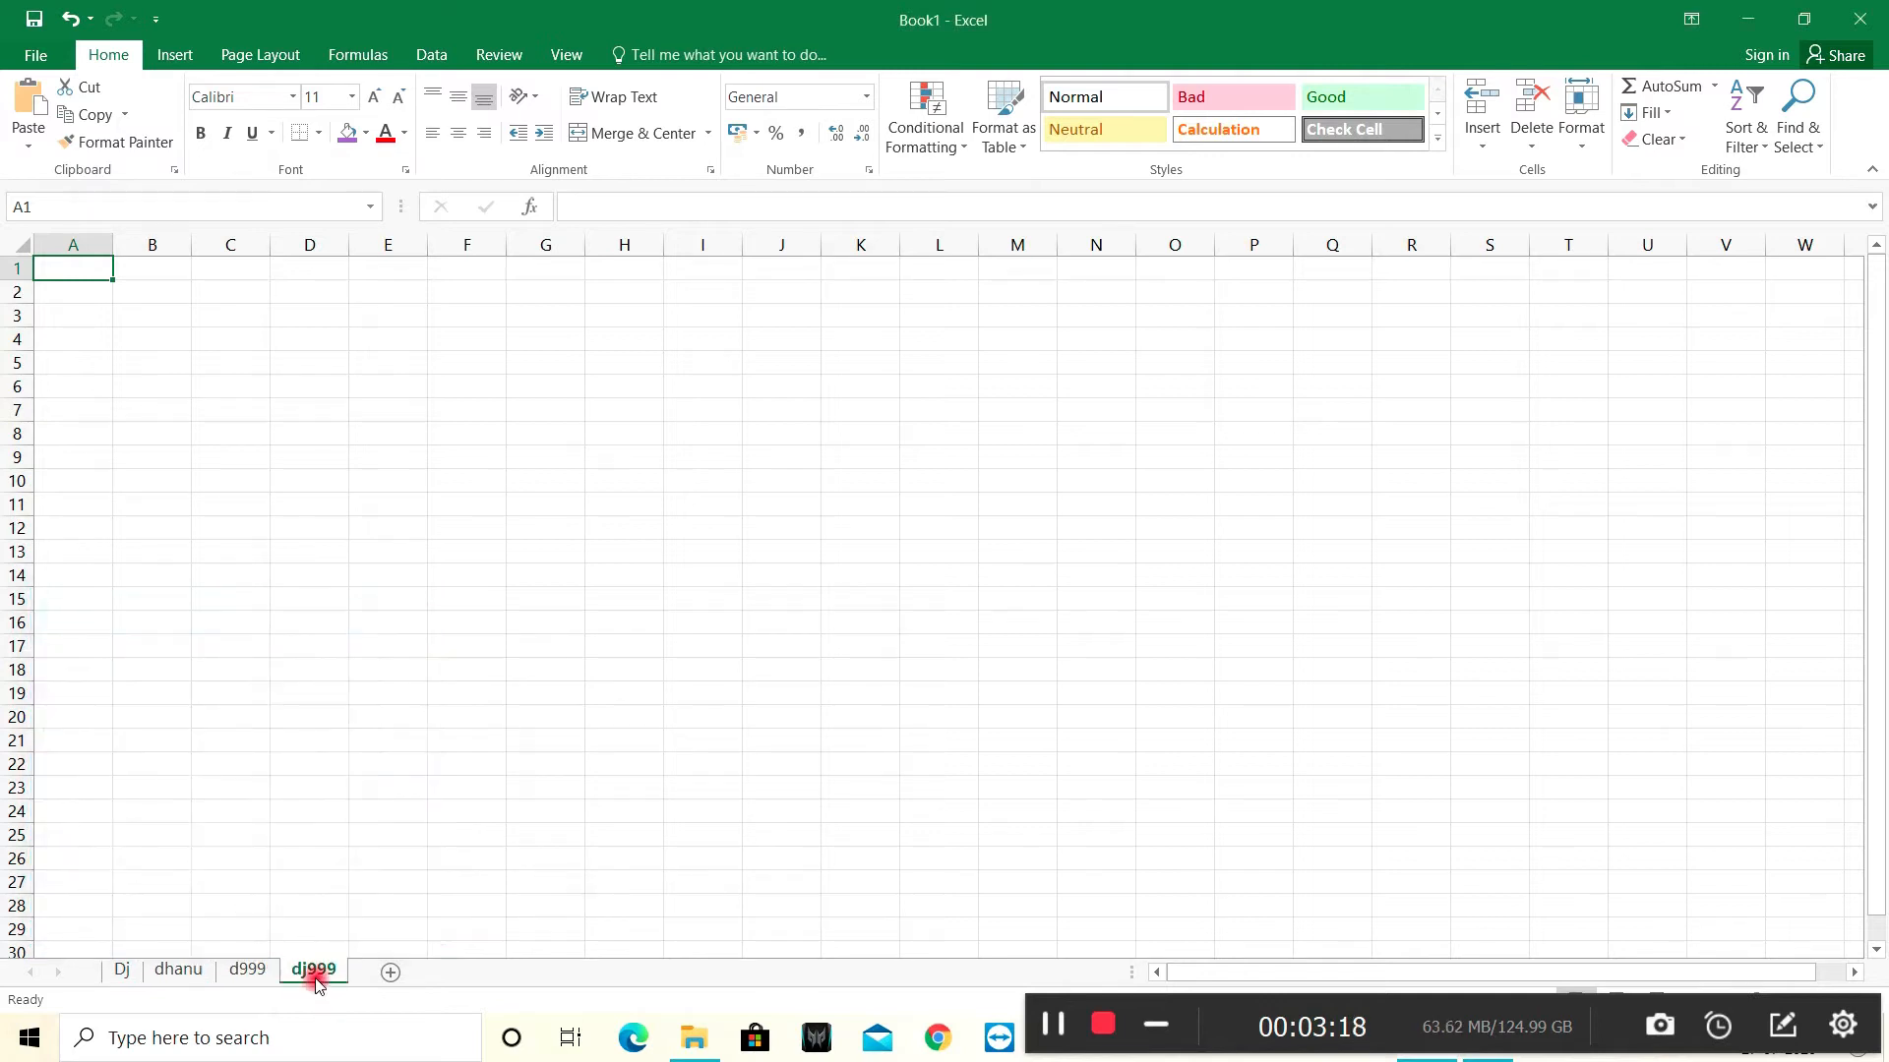
left_click_drag(322, 979, 145, 978)
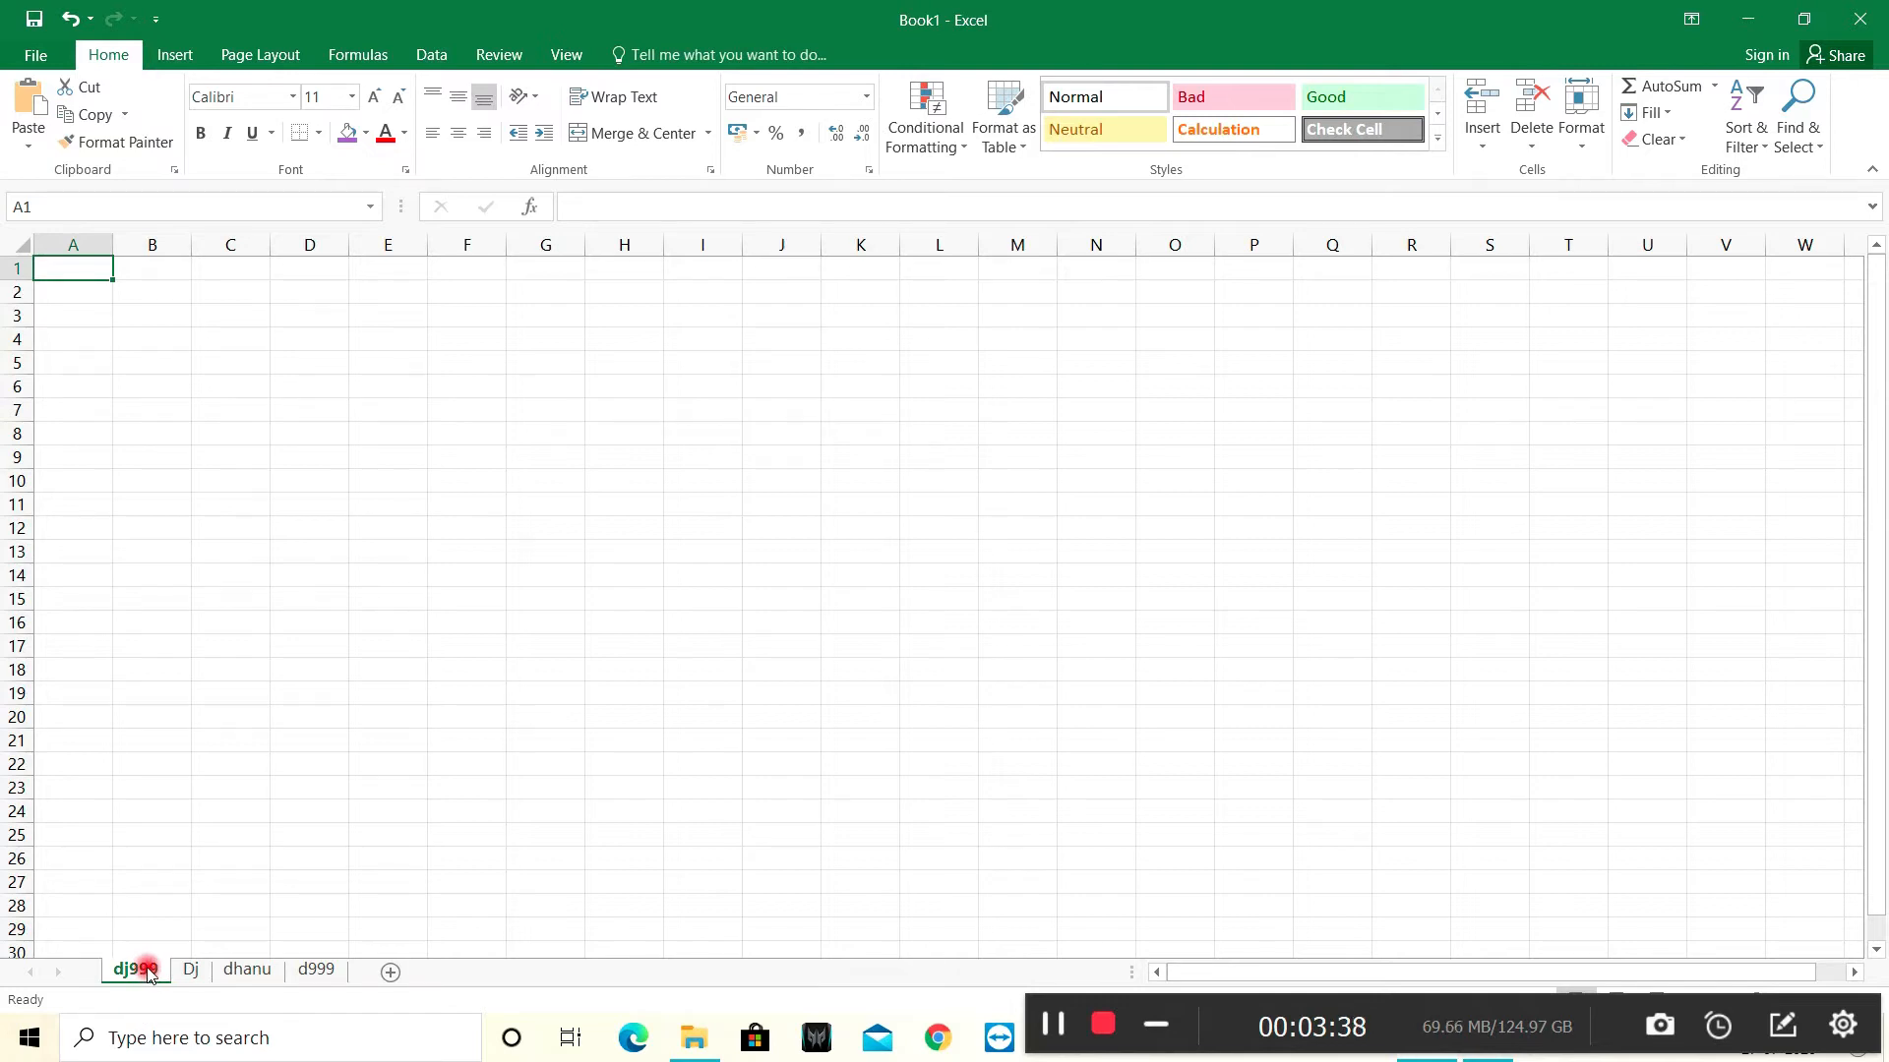
Create a copy of the dj999 sheet before the original with Move or Copy, and delete that copy.
right_click(150, 972)
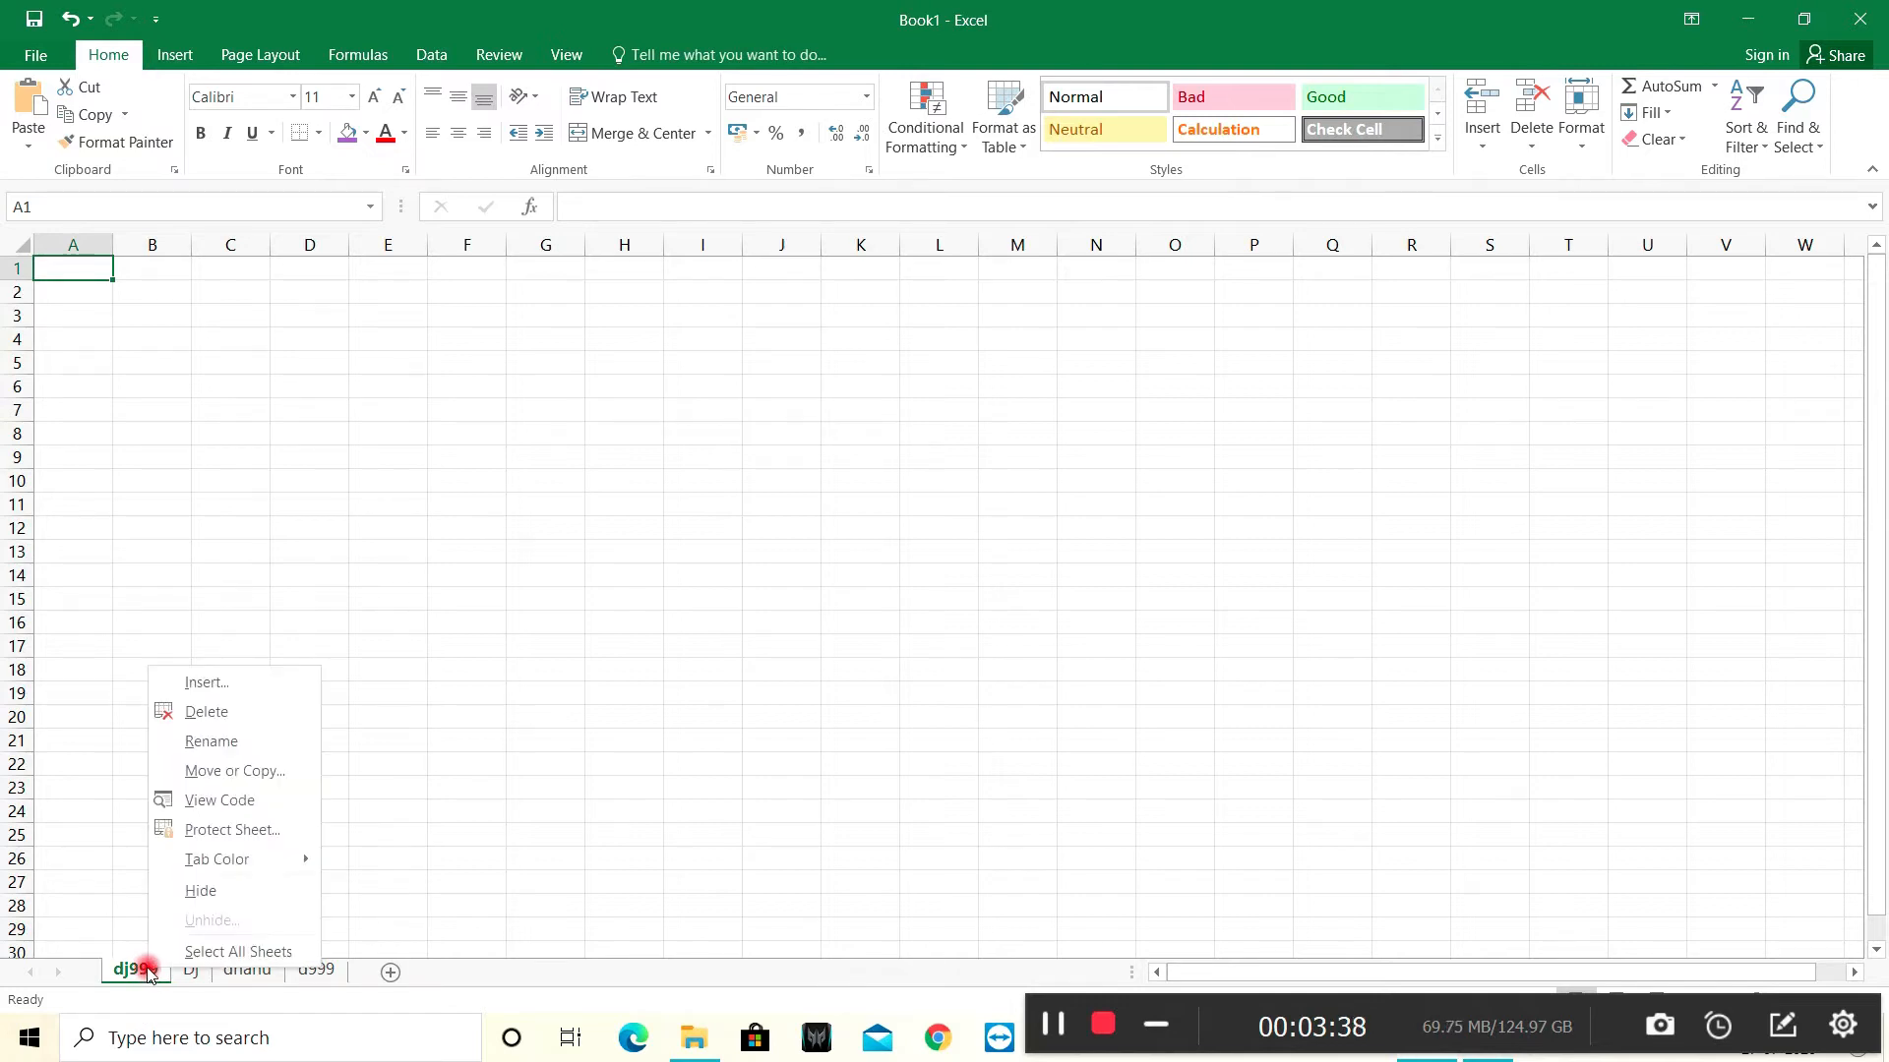
left_click(205, 771)
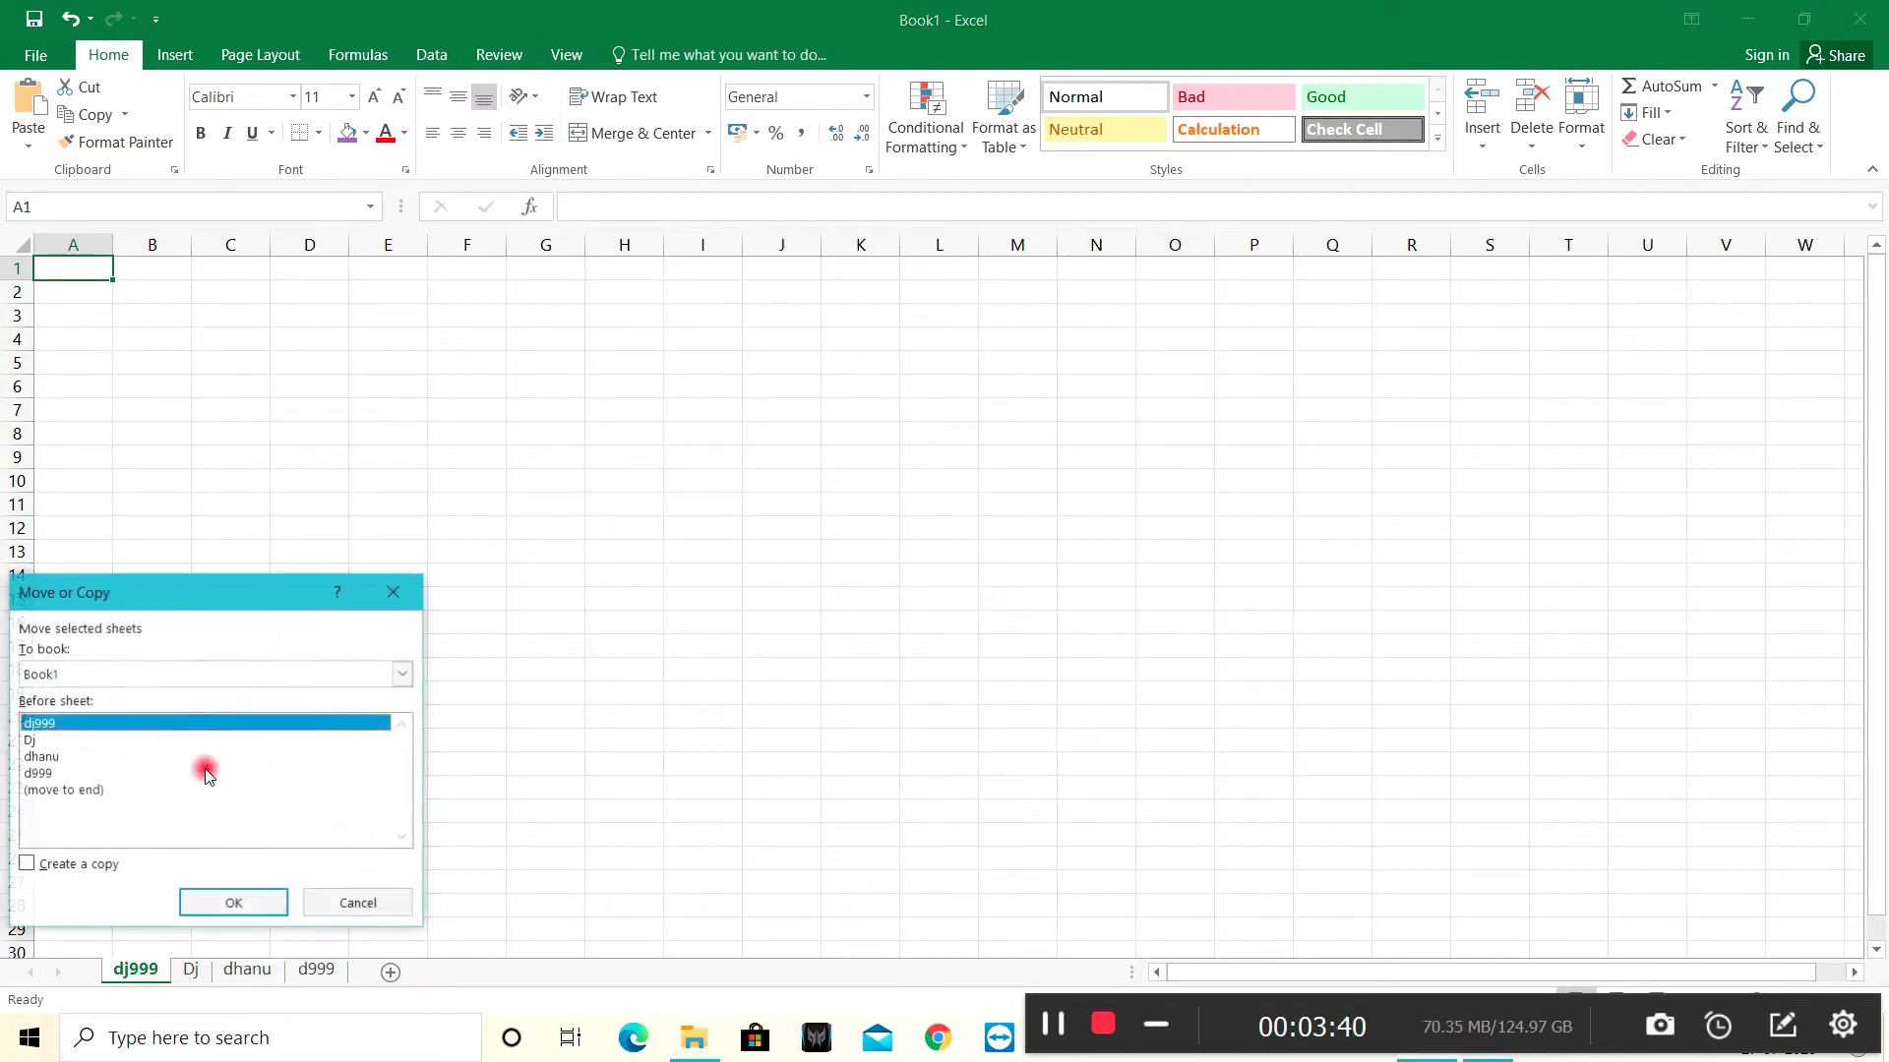
left_click(27, 864)
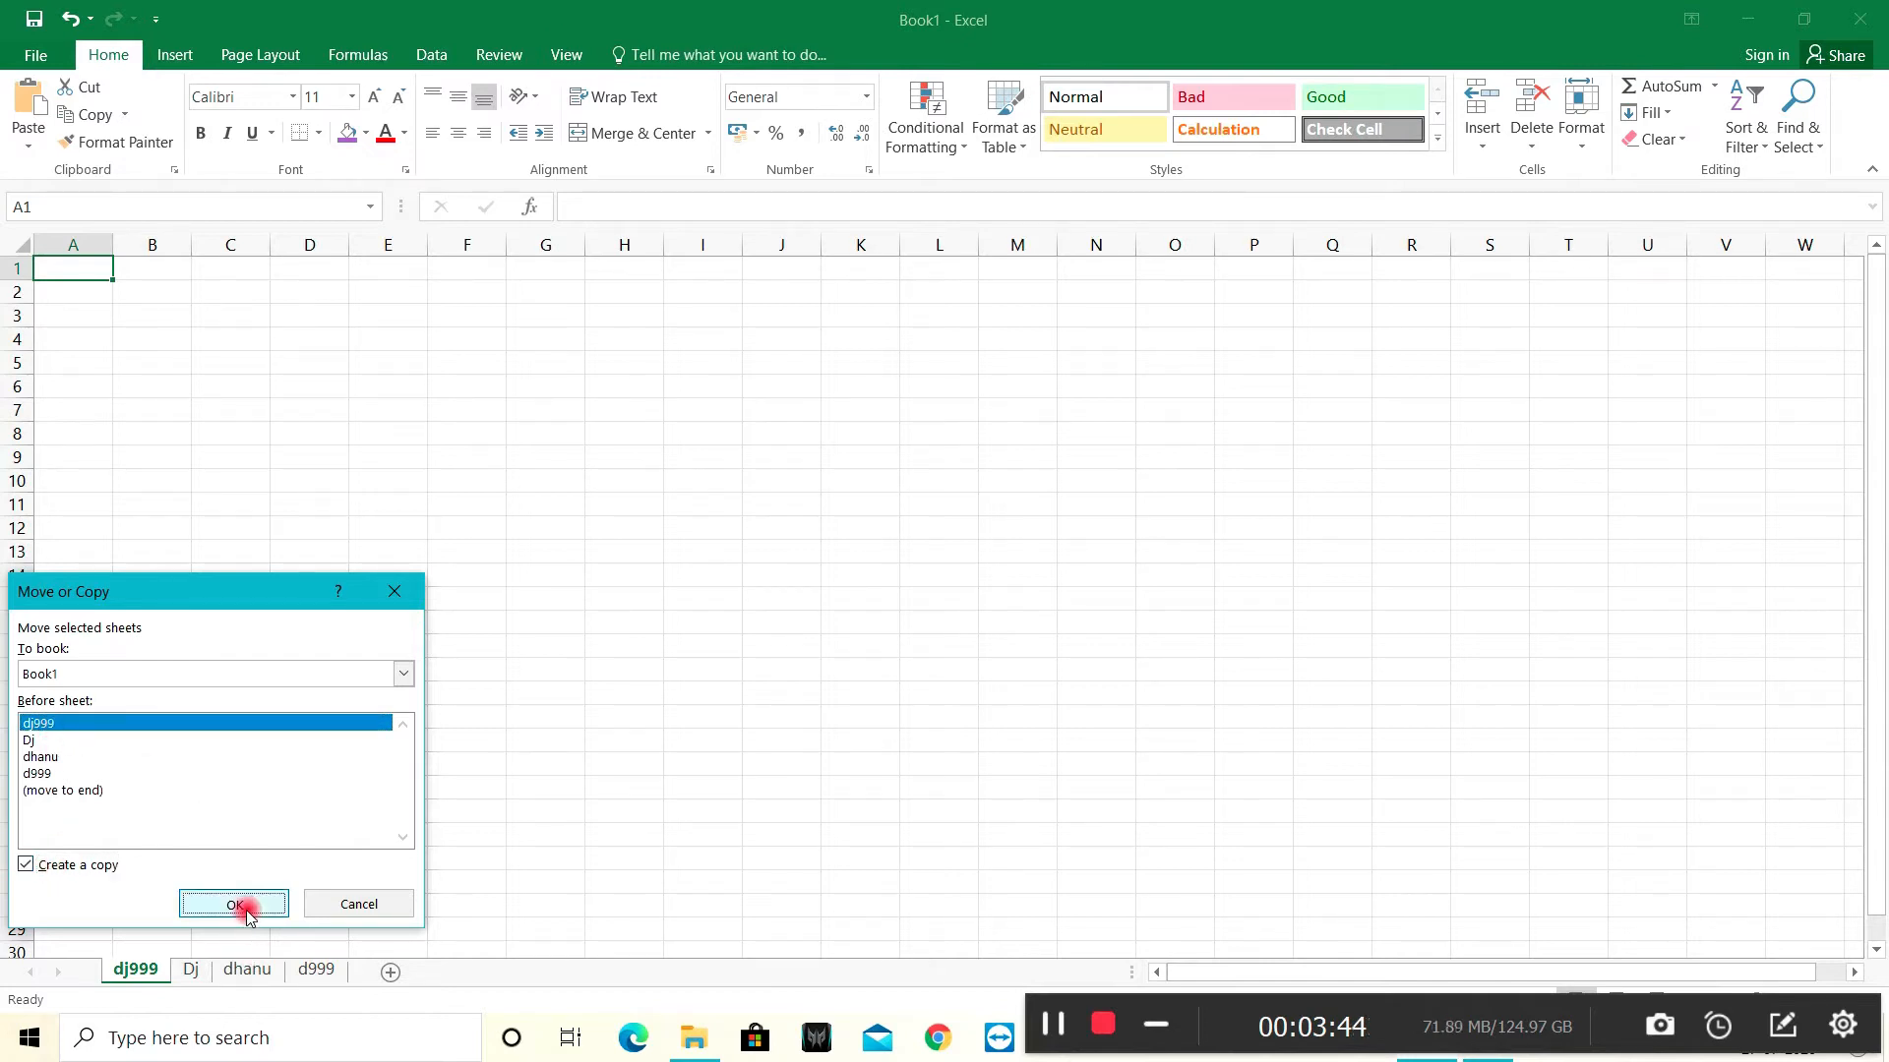
left_click(234, 903)
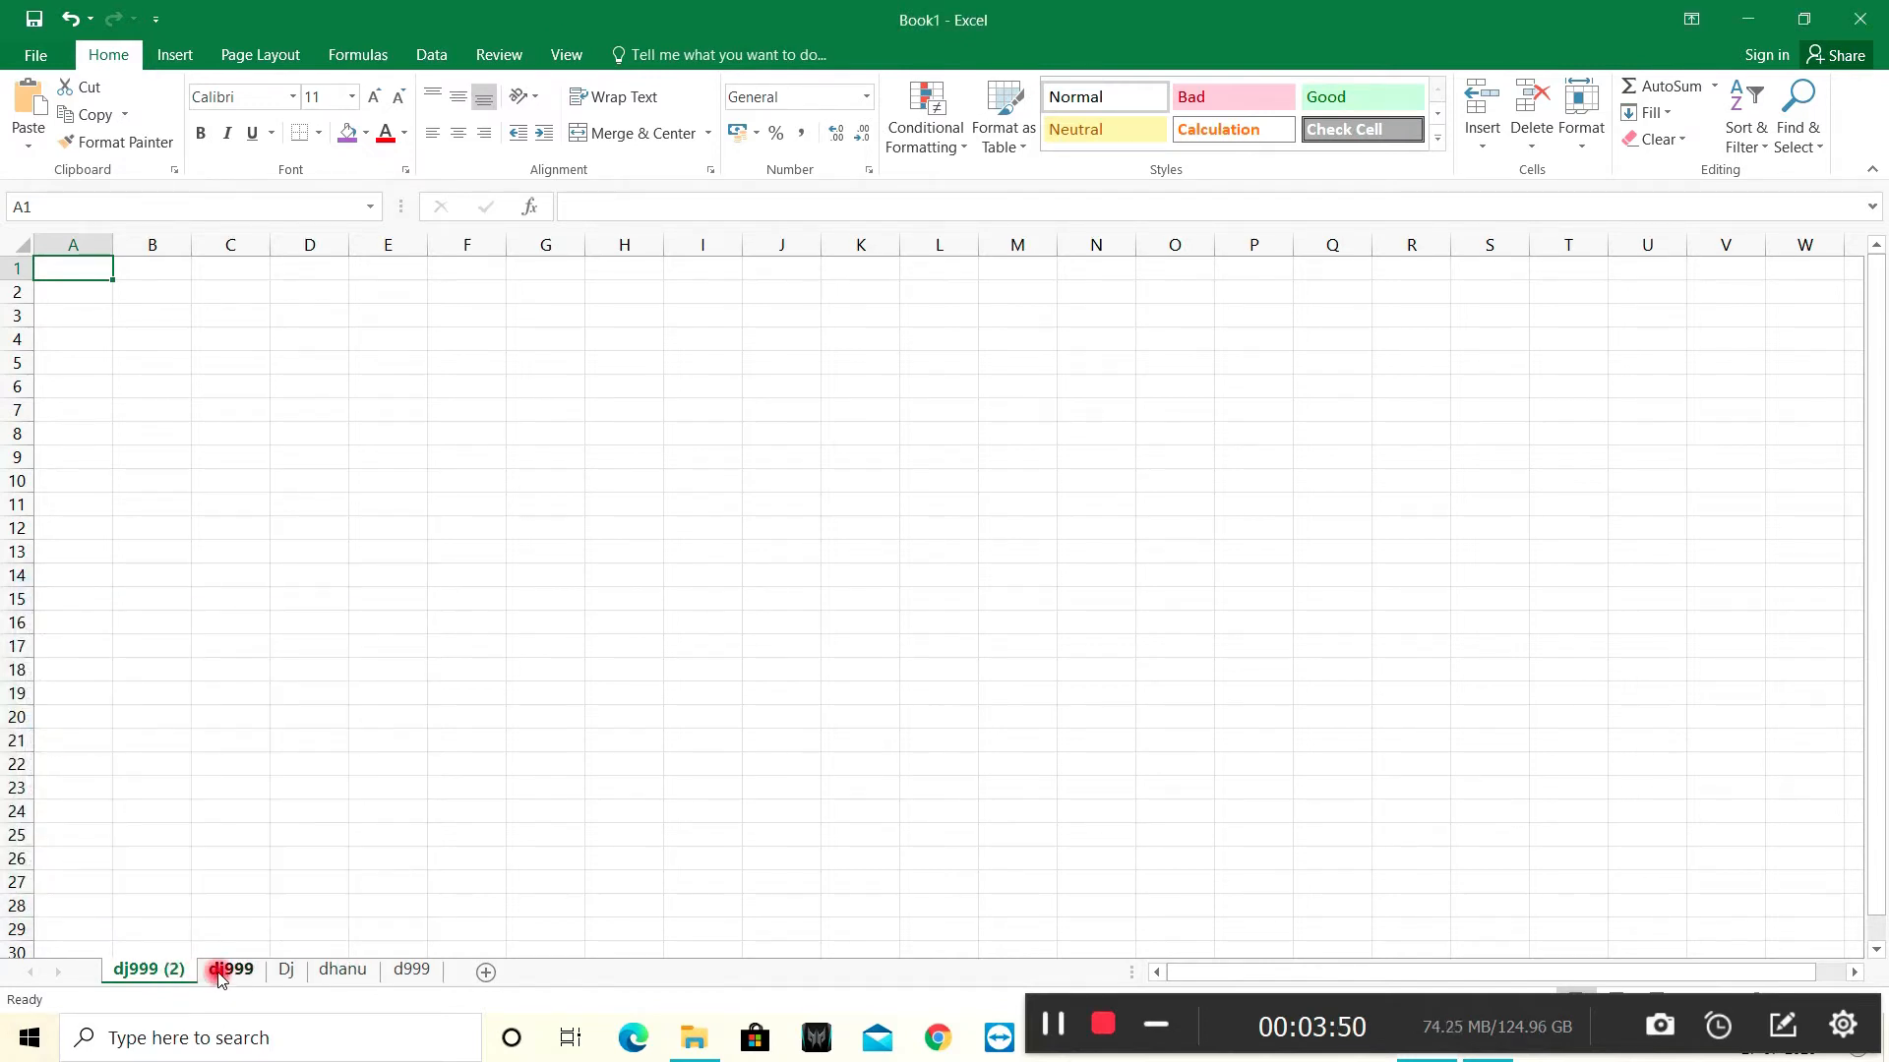
right_click(160, 971)
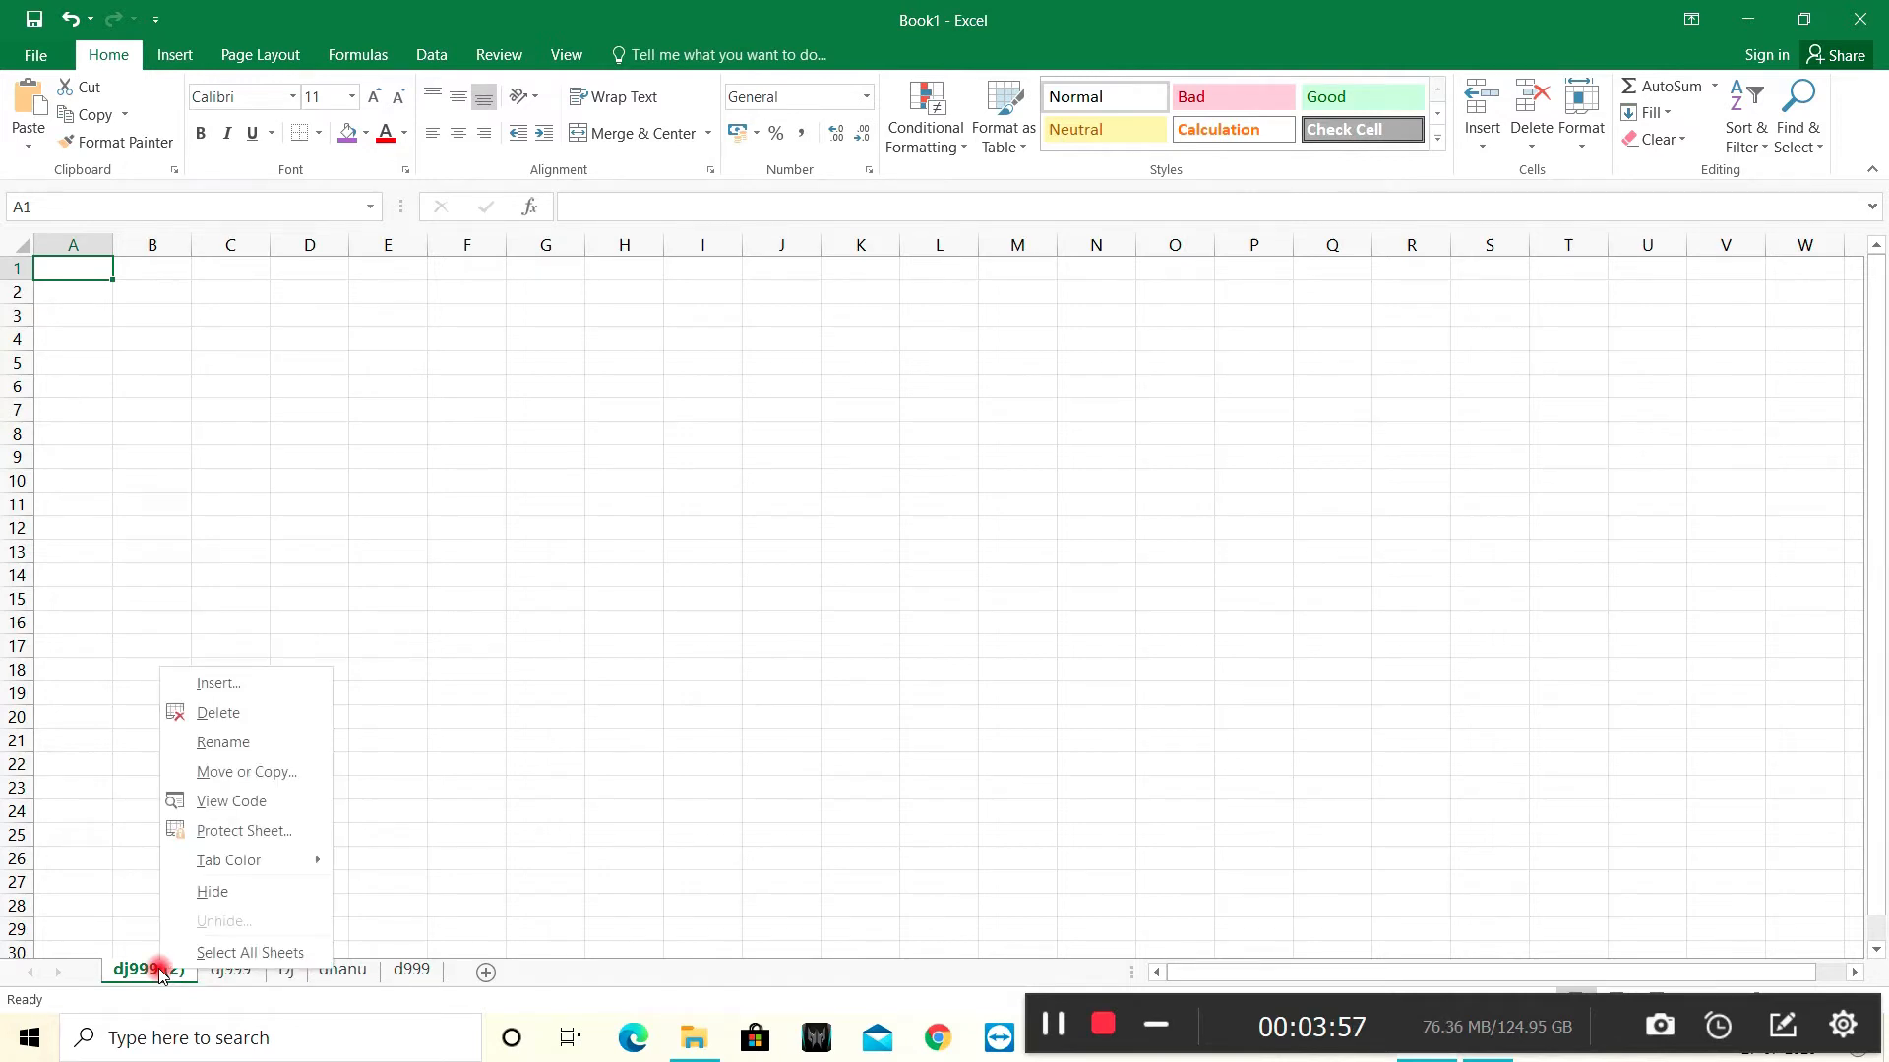
left_click(197, 715)
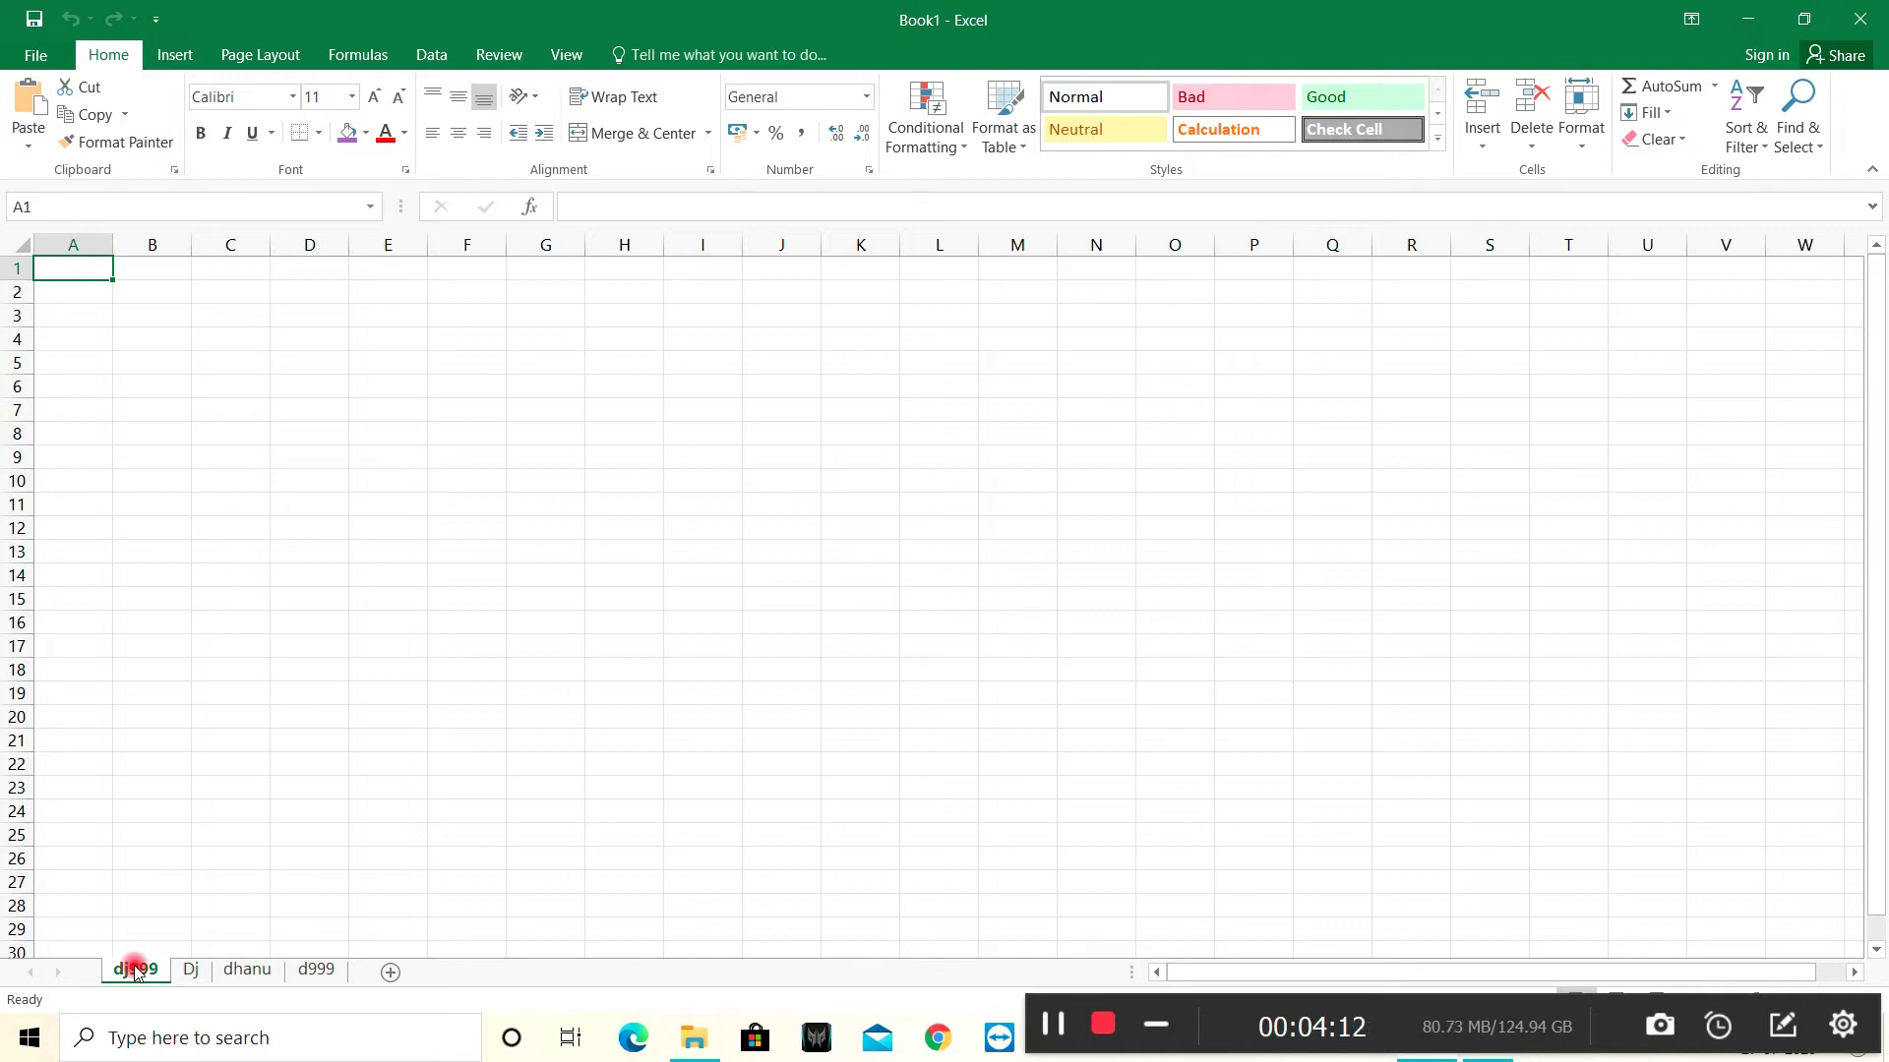
Duplicate the dj999 sheet to the end of the workbook, and duplicate that copy directly after it.
left_click_drag(134, 971, 363, 971)
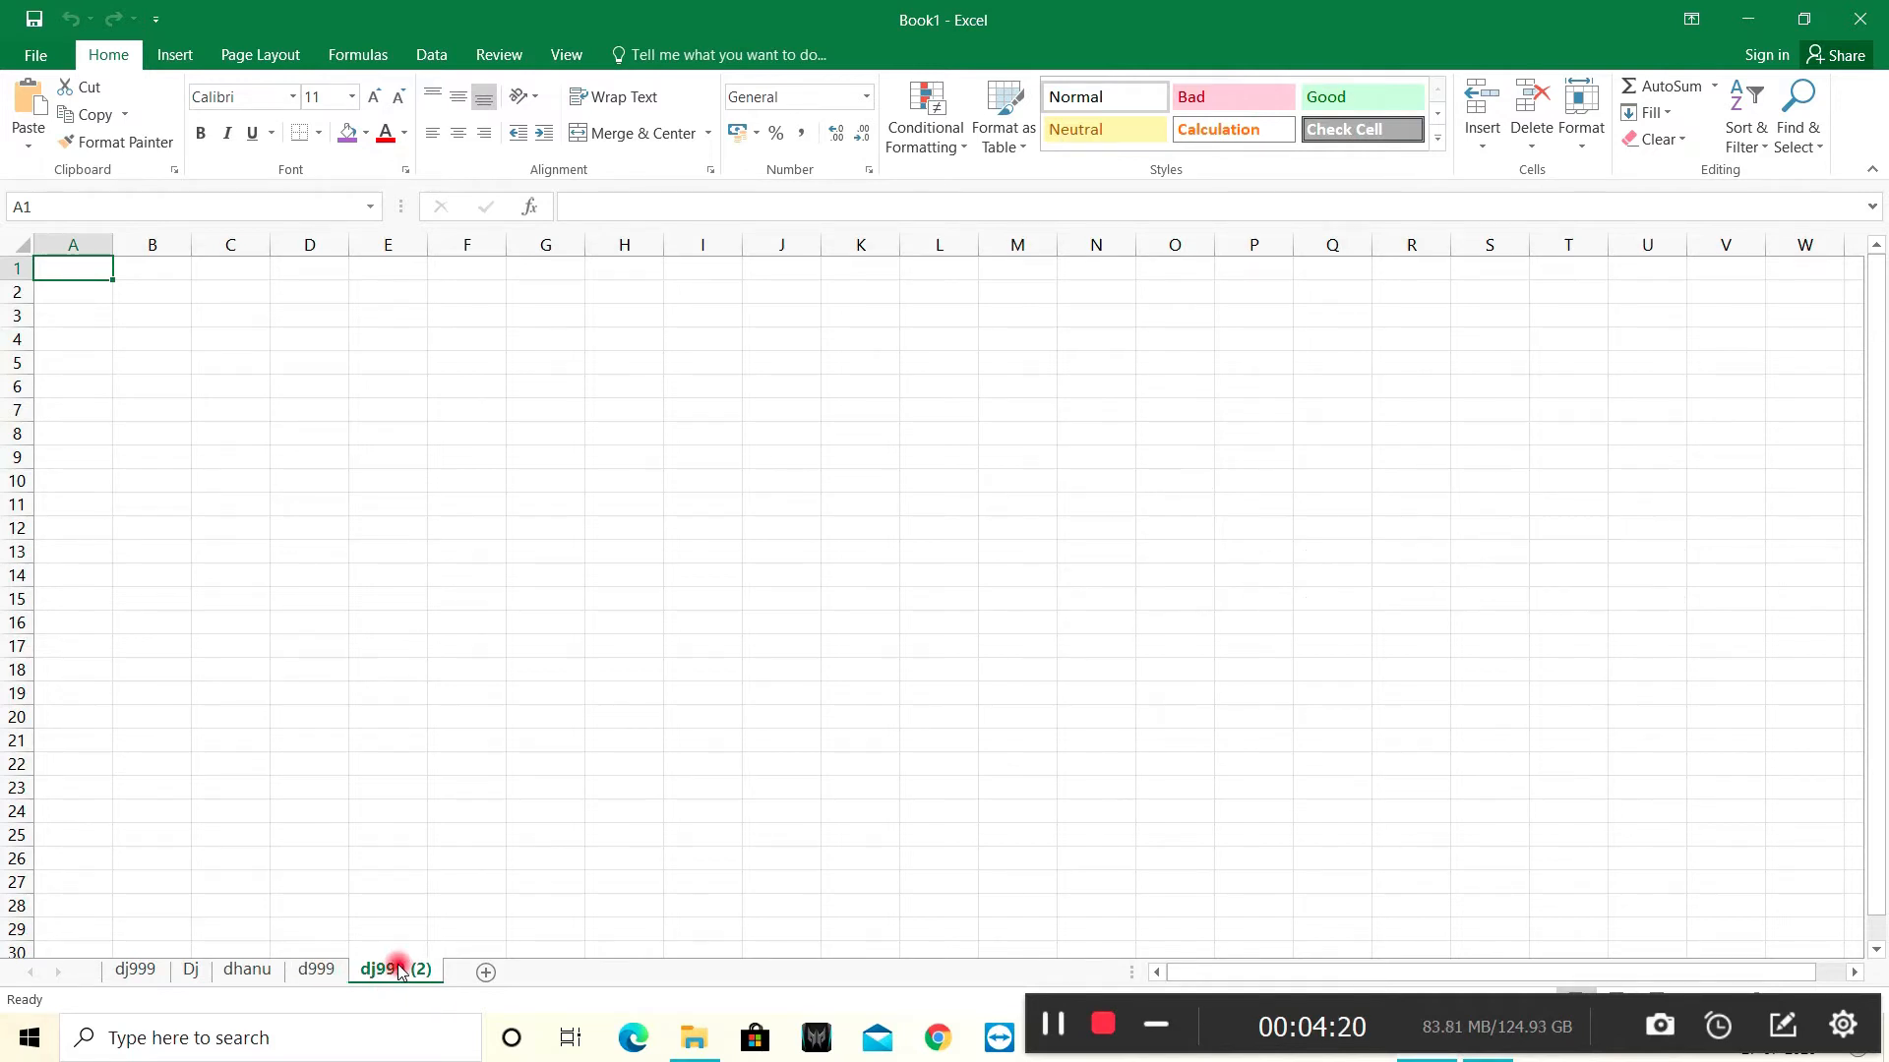
left_click_drag(398, 971, 455, 970)
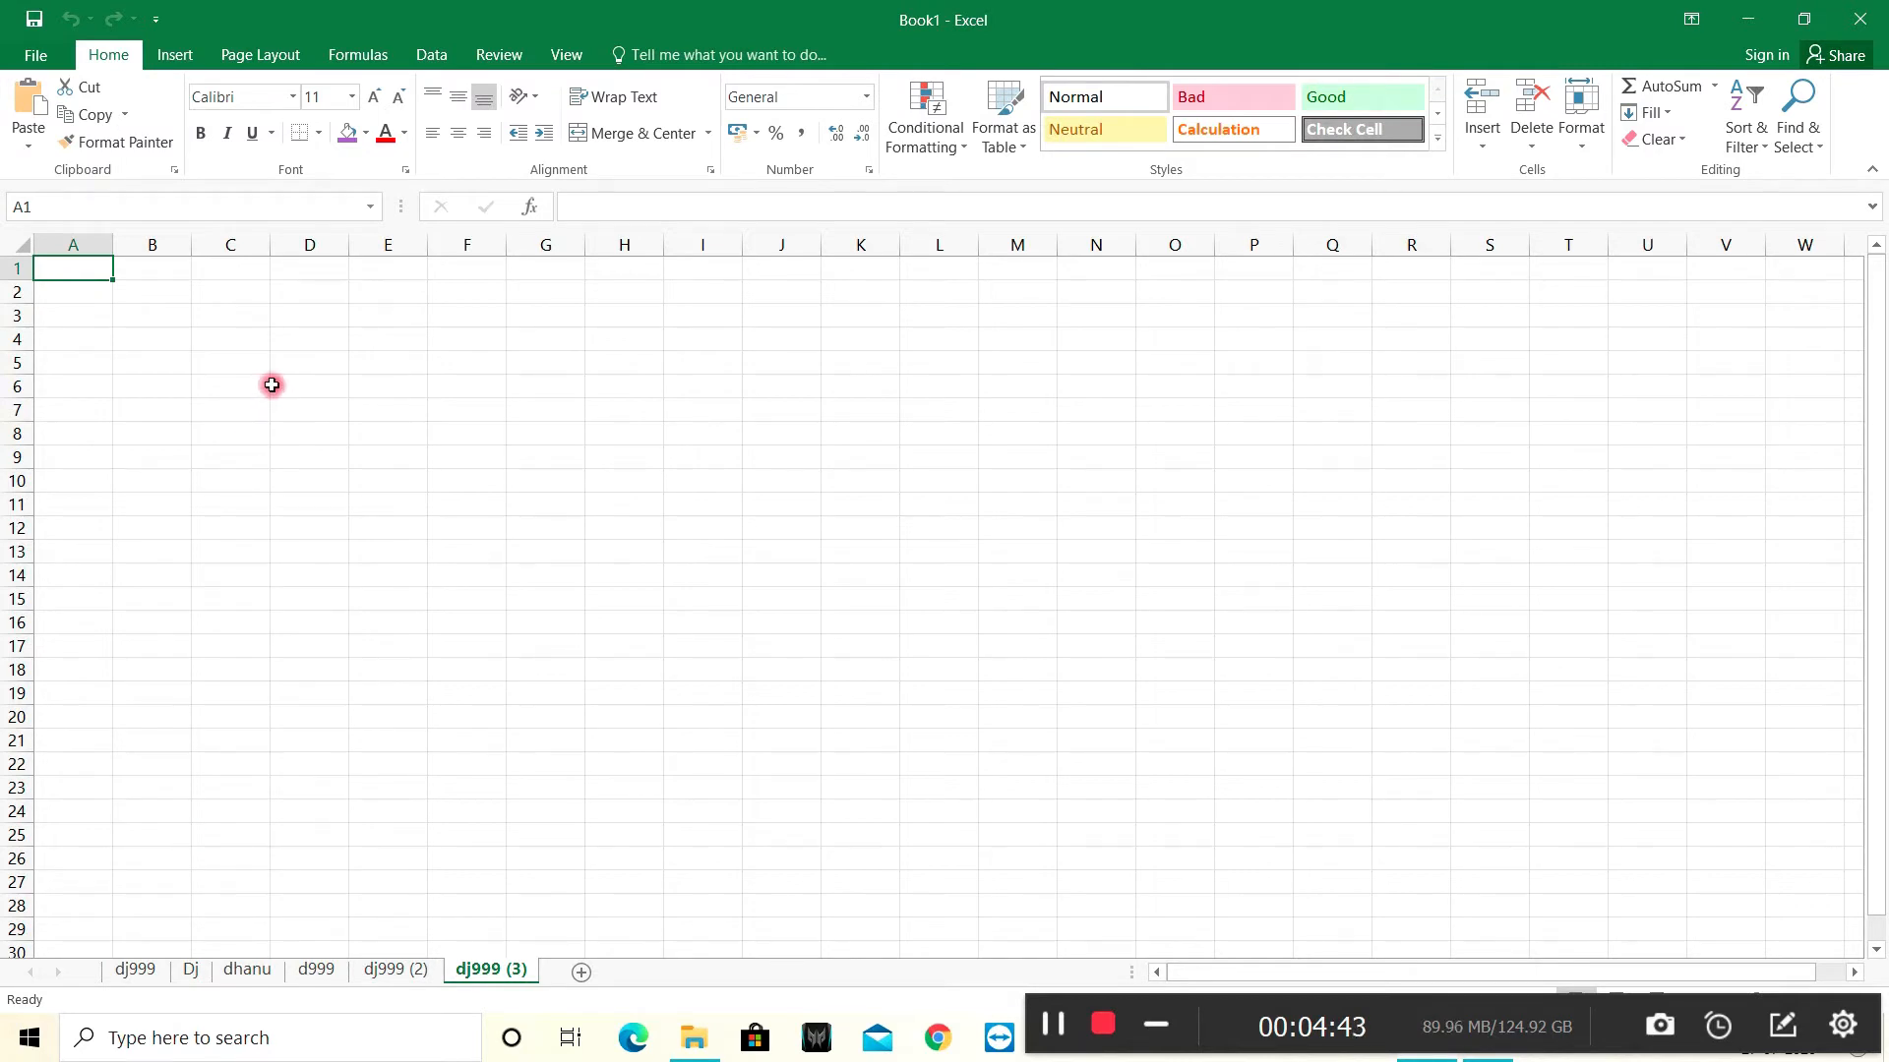
Set the tab color of the original dj999 sheet to the standard red.
left_click(153, 971)
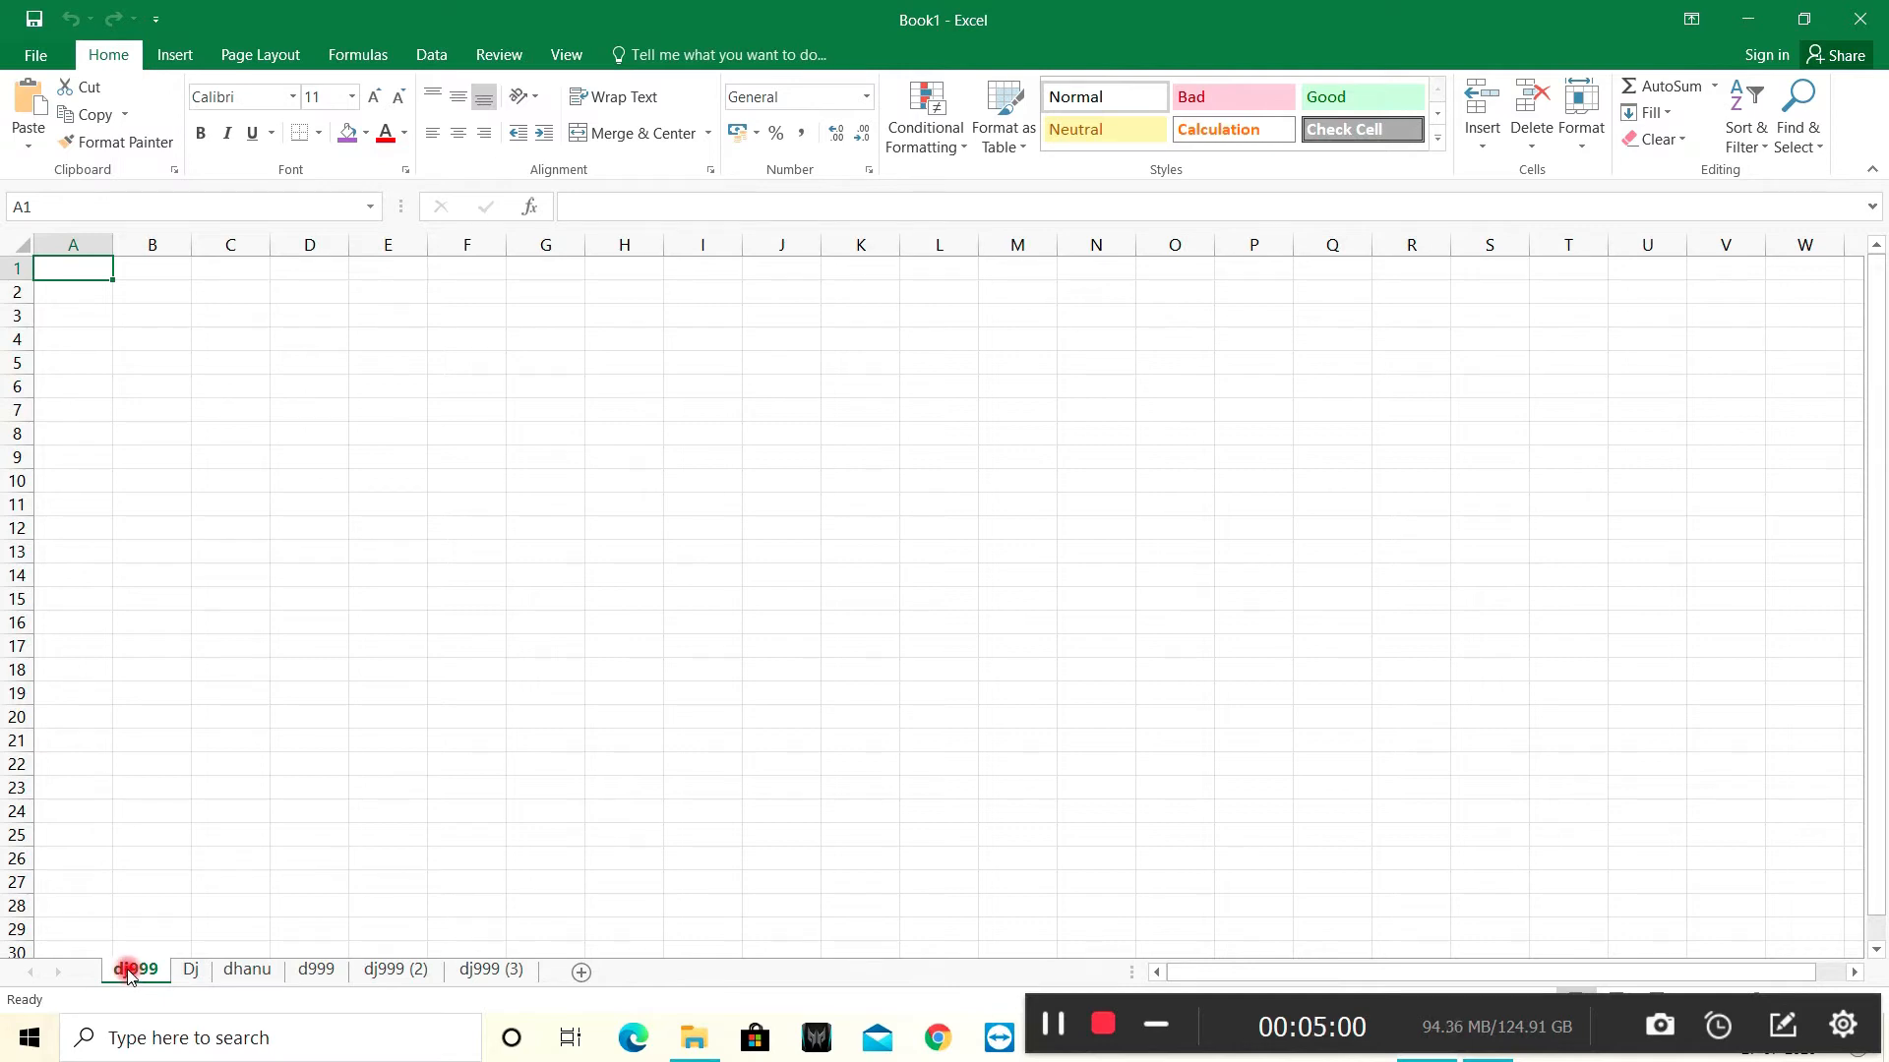
right_click(129, 974)
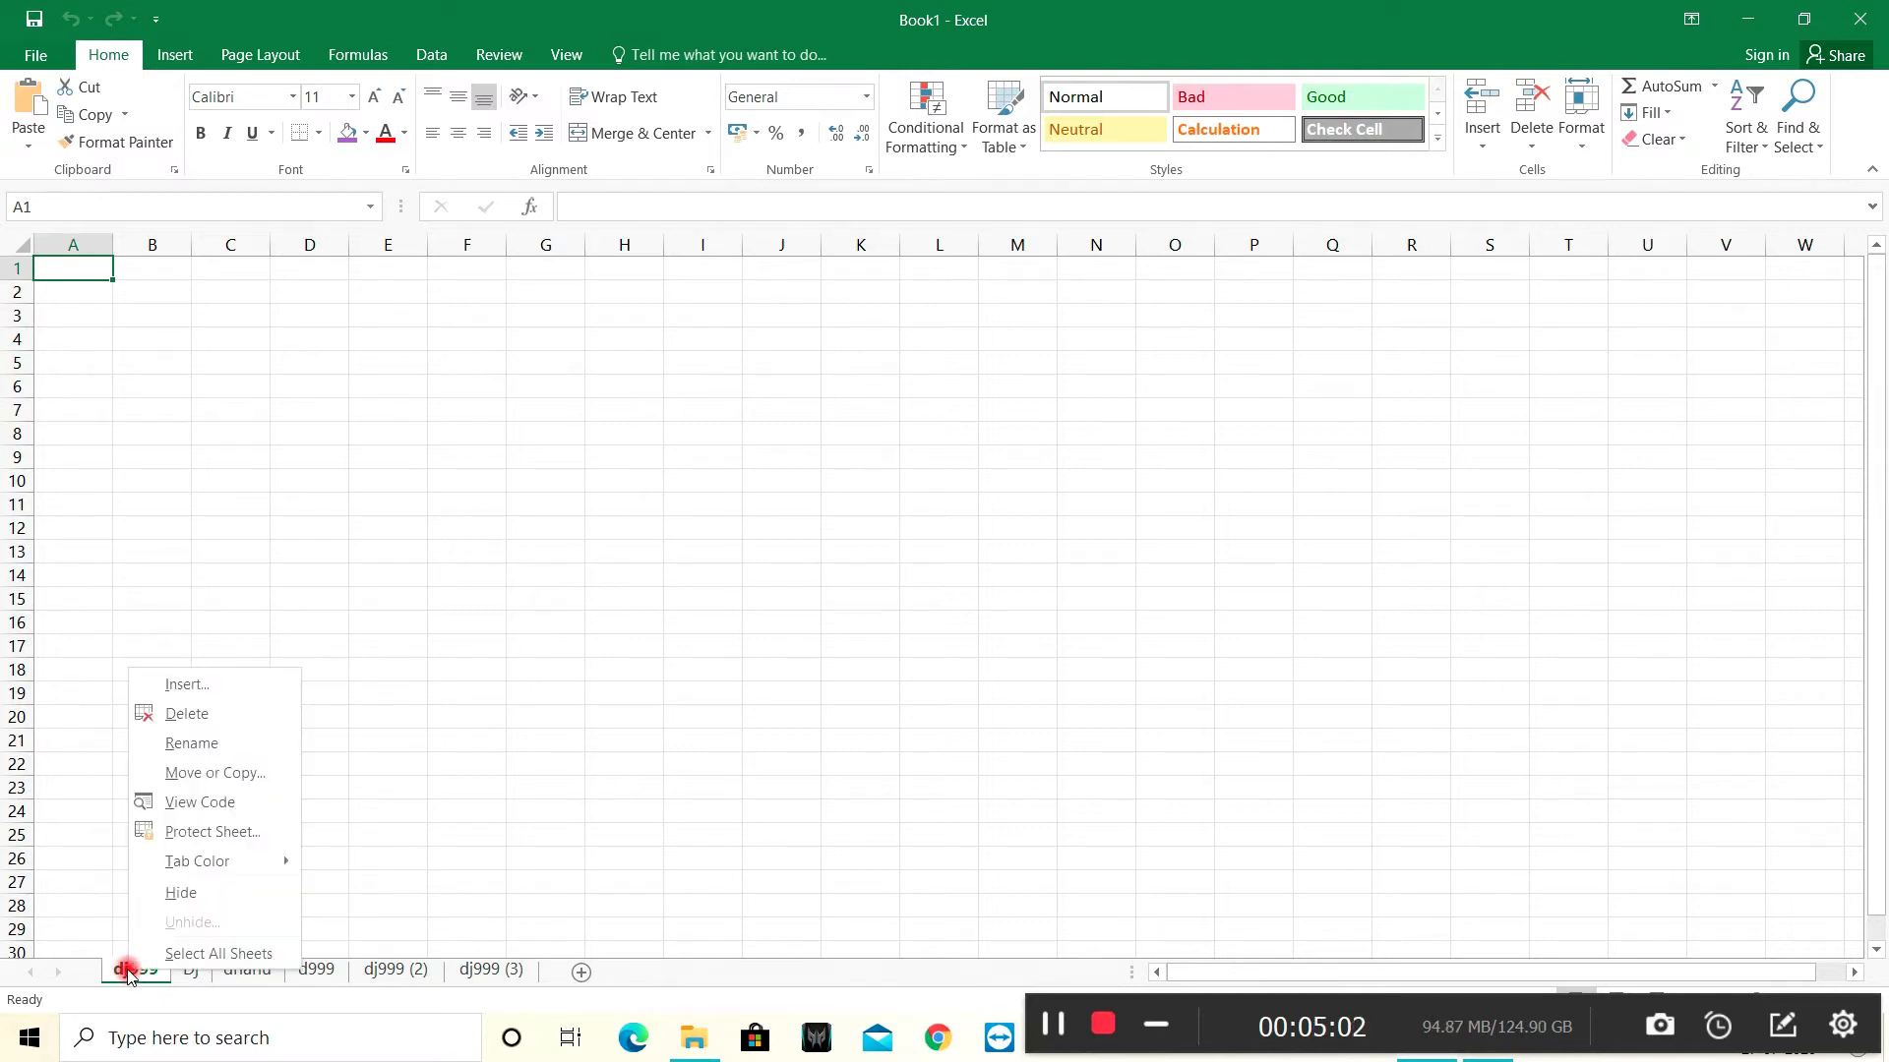
mouse_move(161, 861)
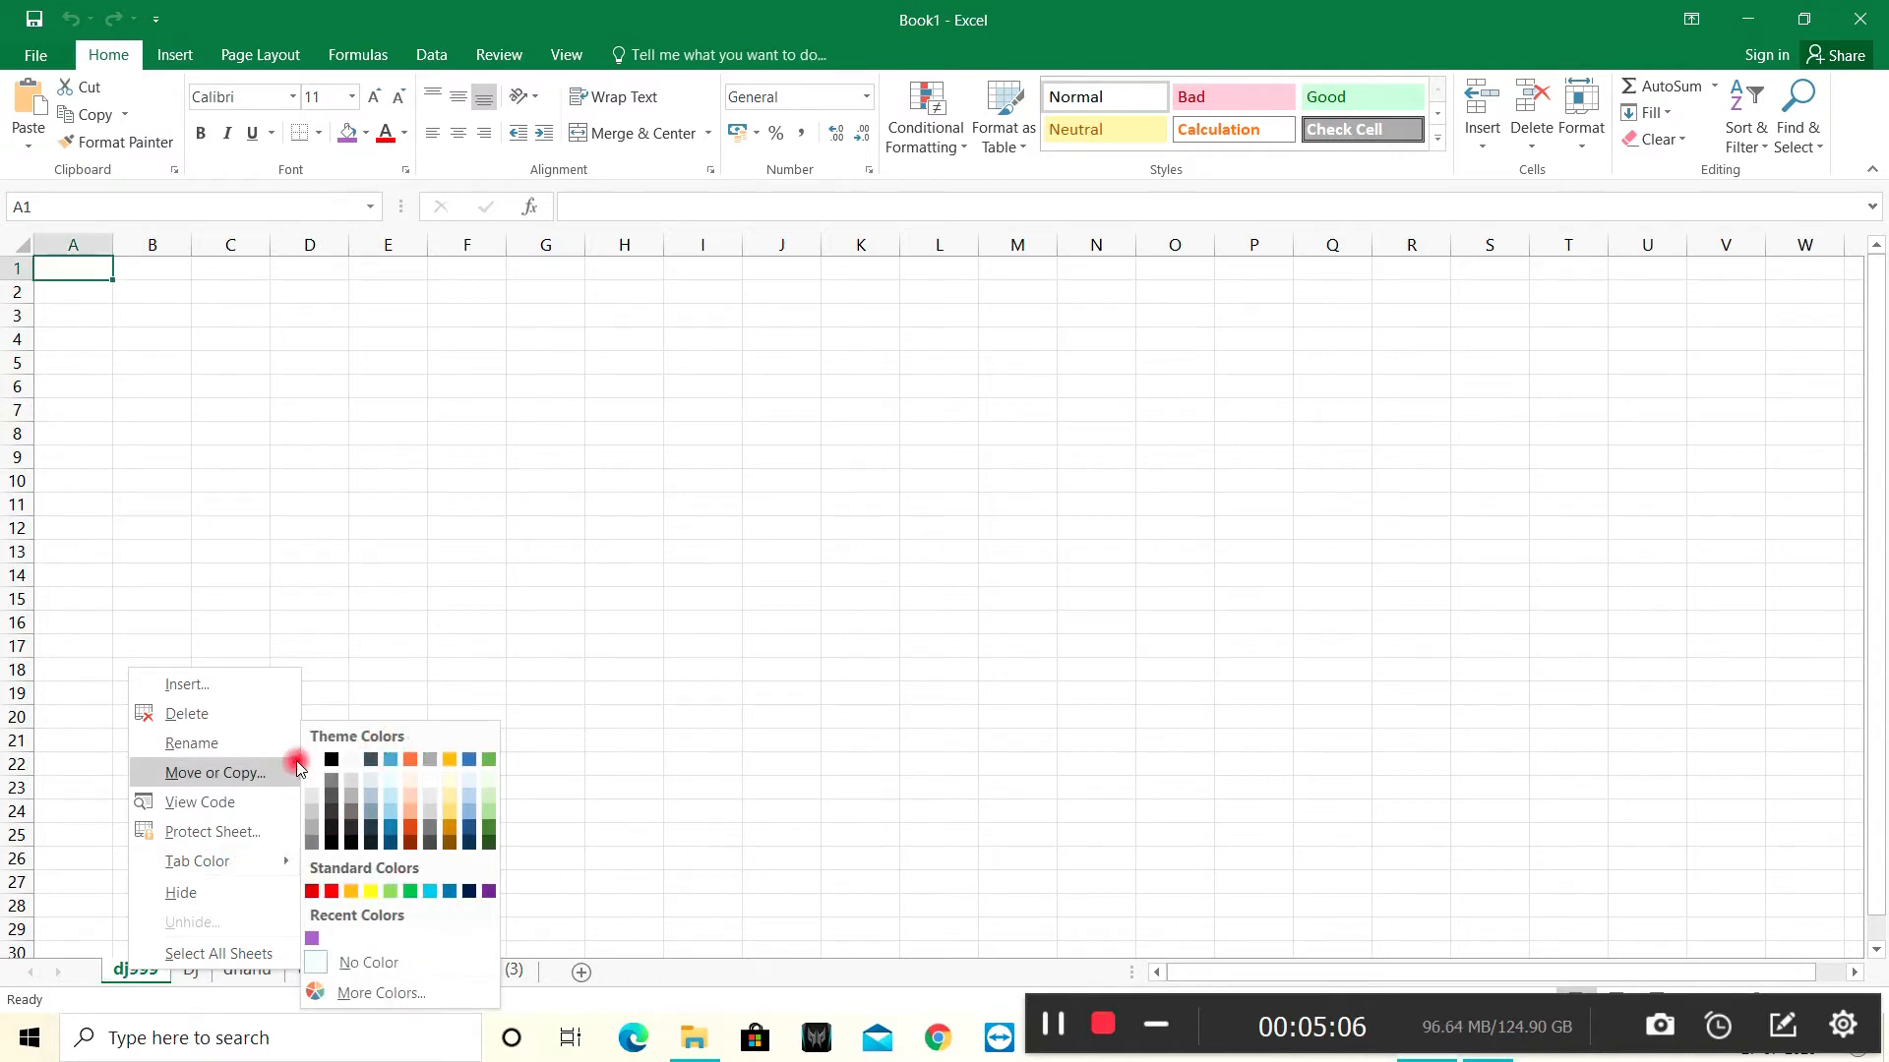
left_click(330, 894)
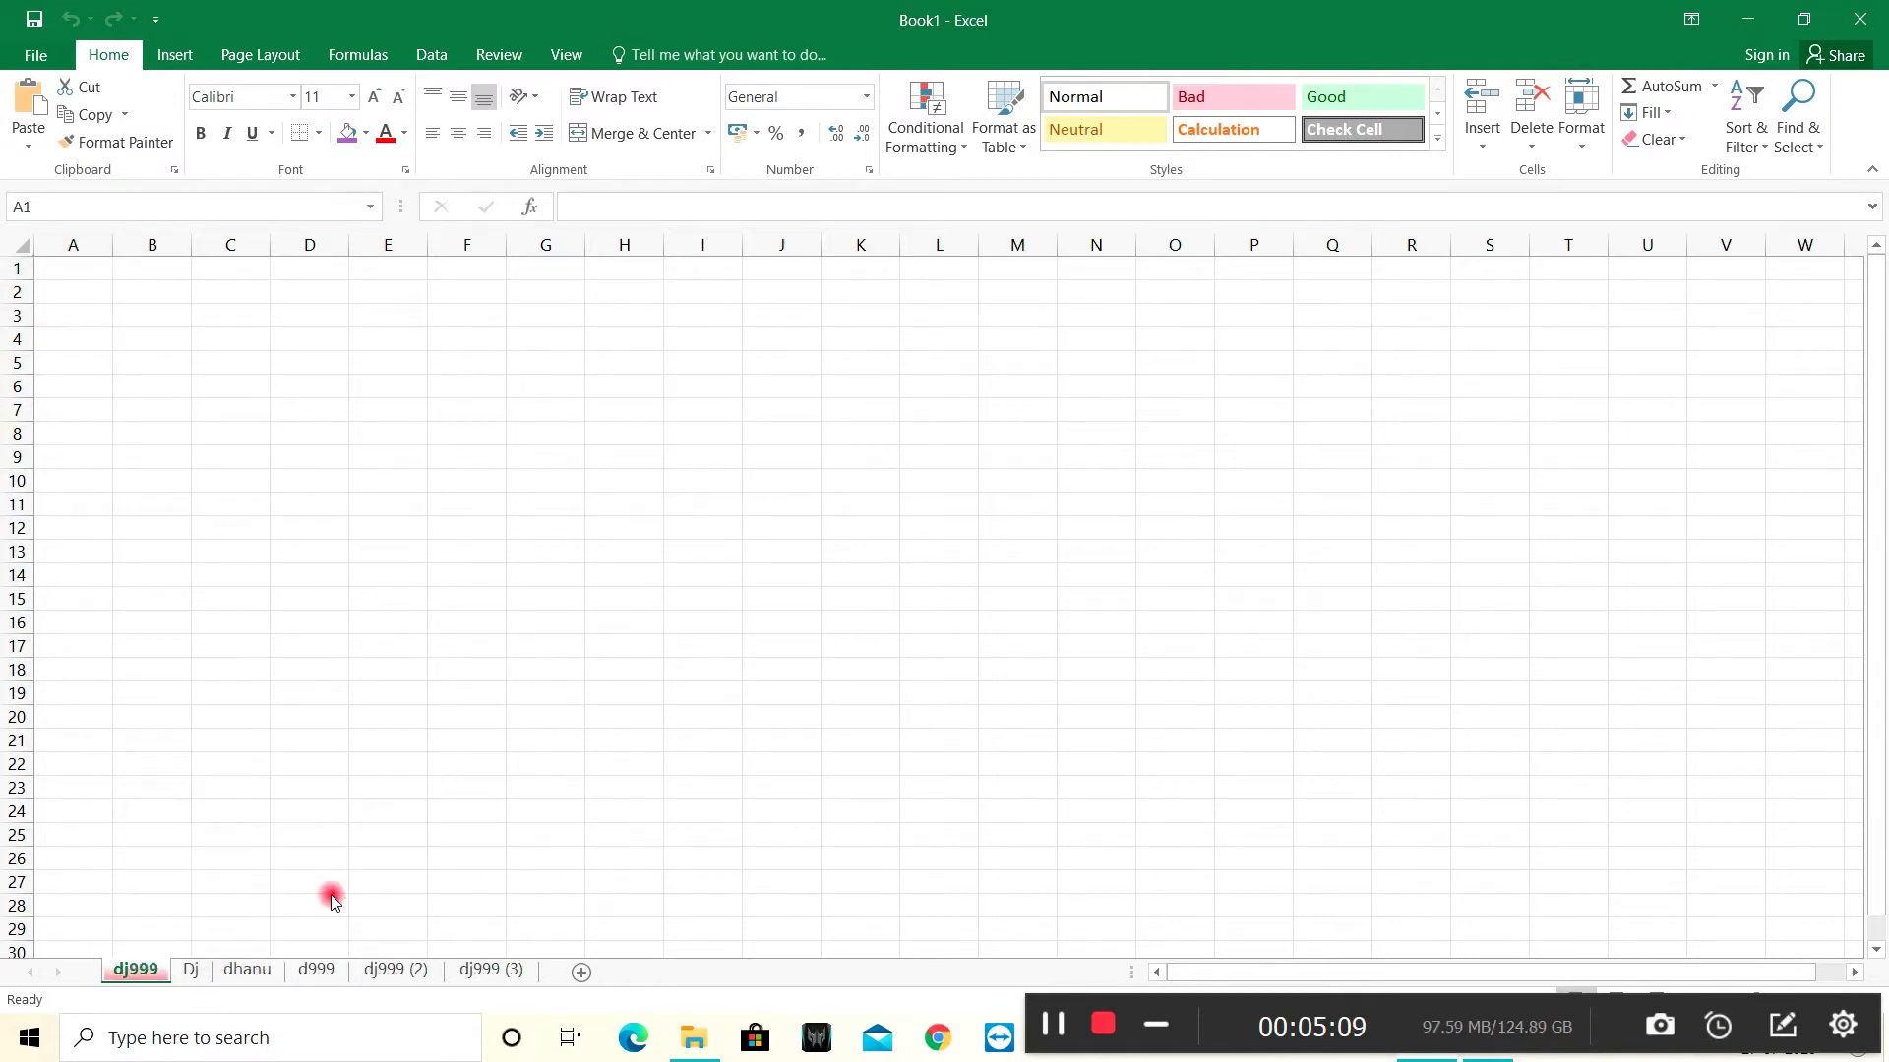
Set the tab color of the Dj sheet to the standard light green.
left_click(177, 974)
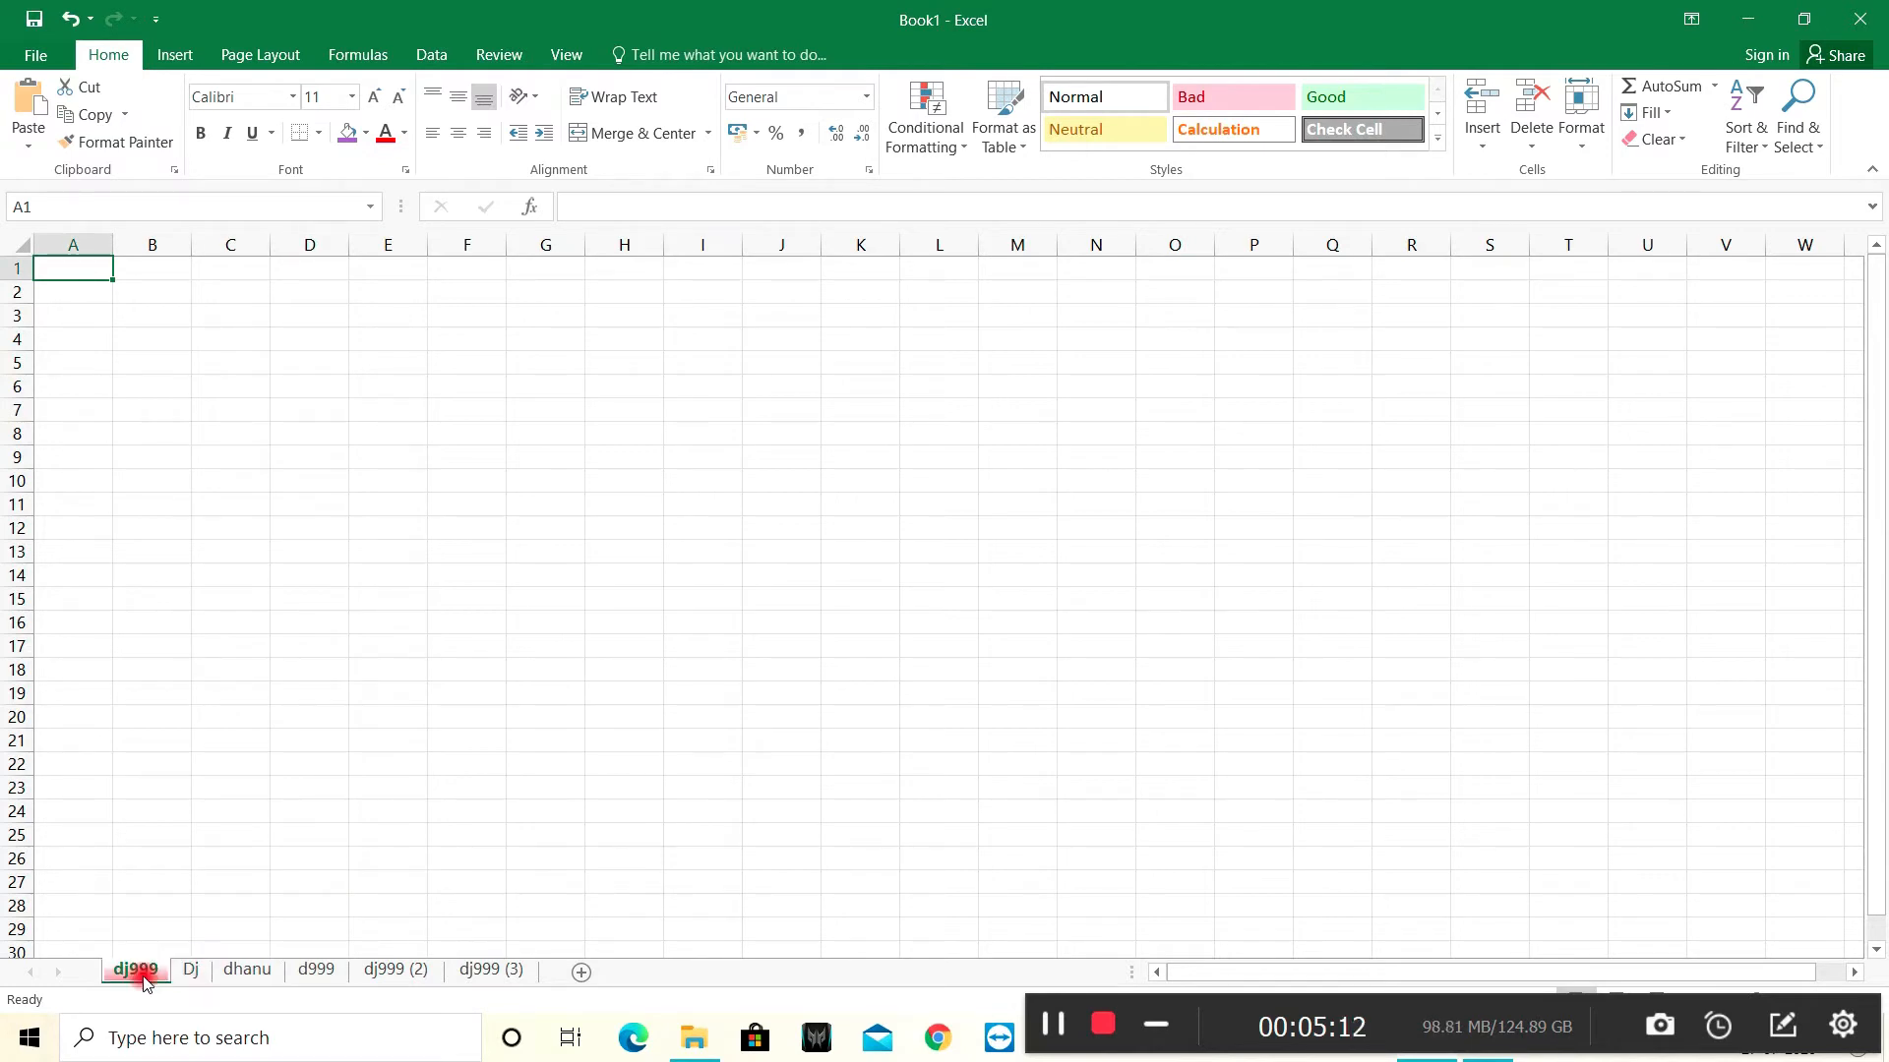
right_click(191, 974)
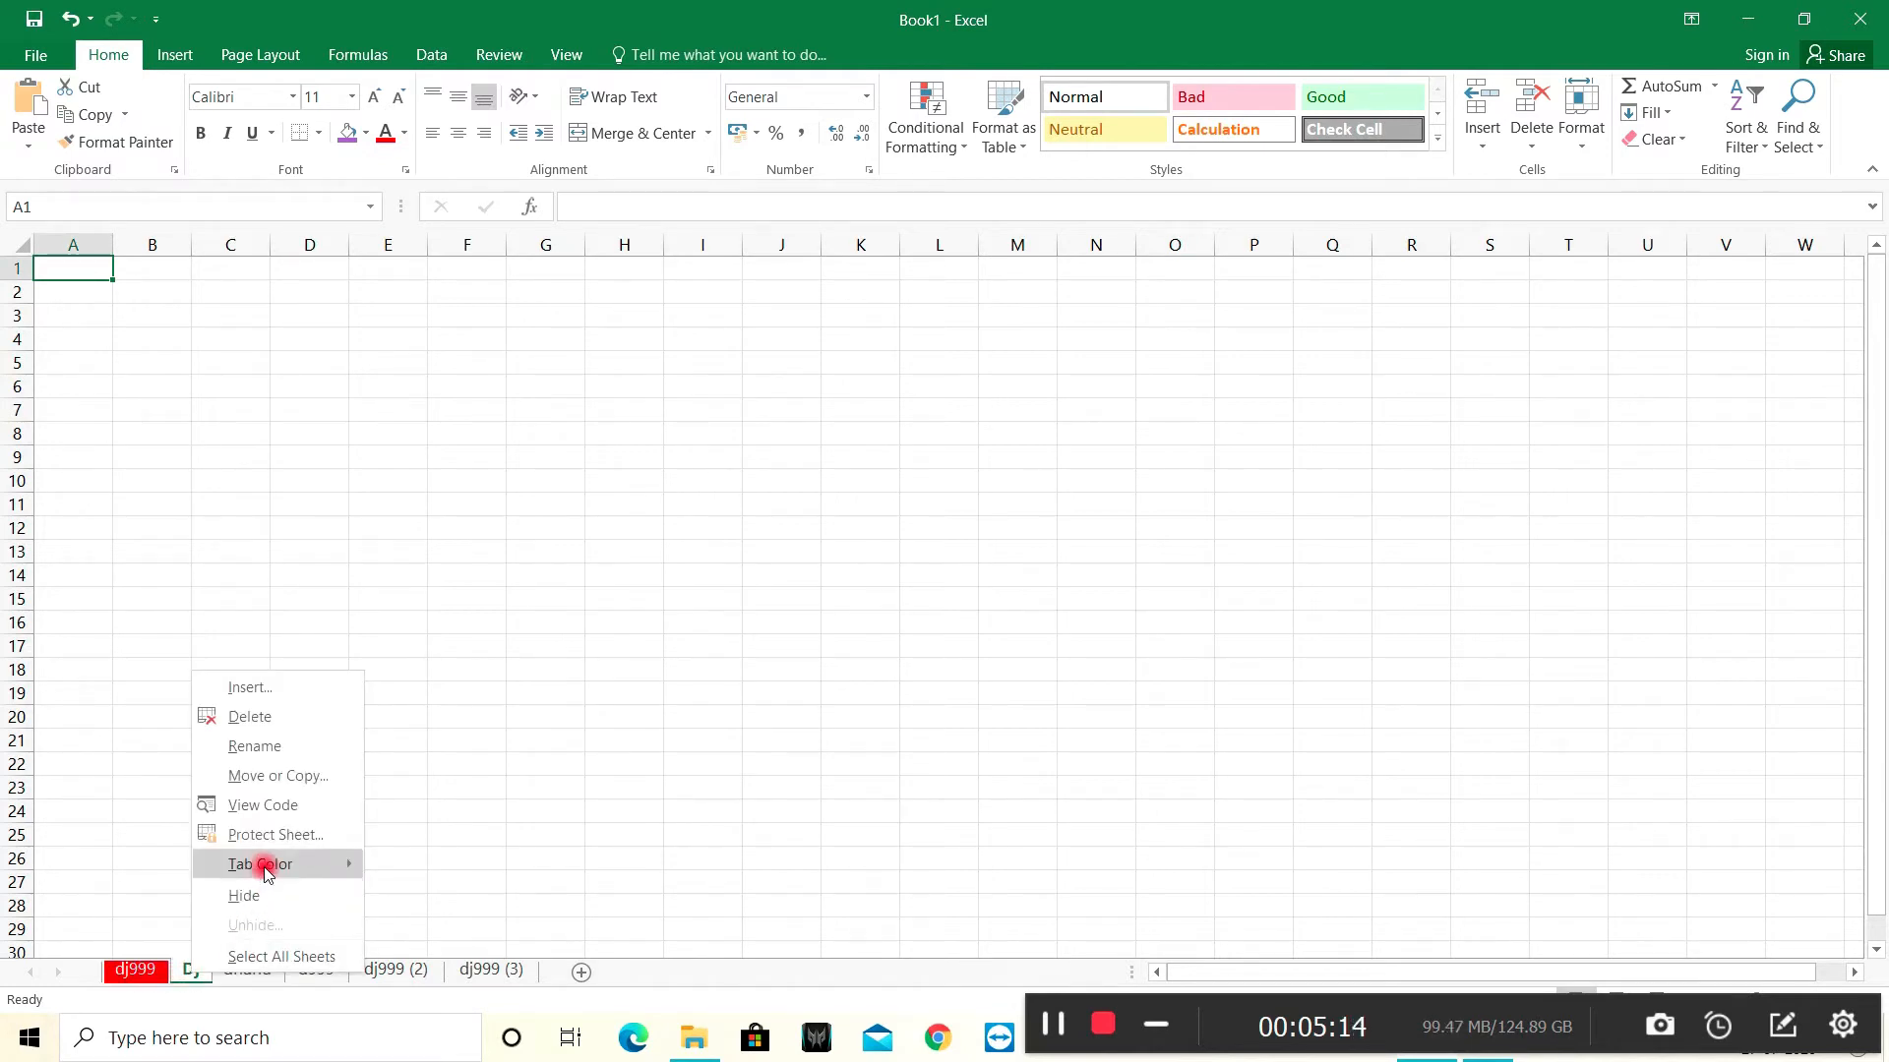
mouse_move(261, 862)
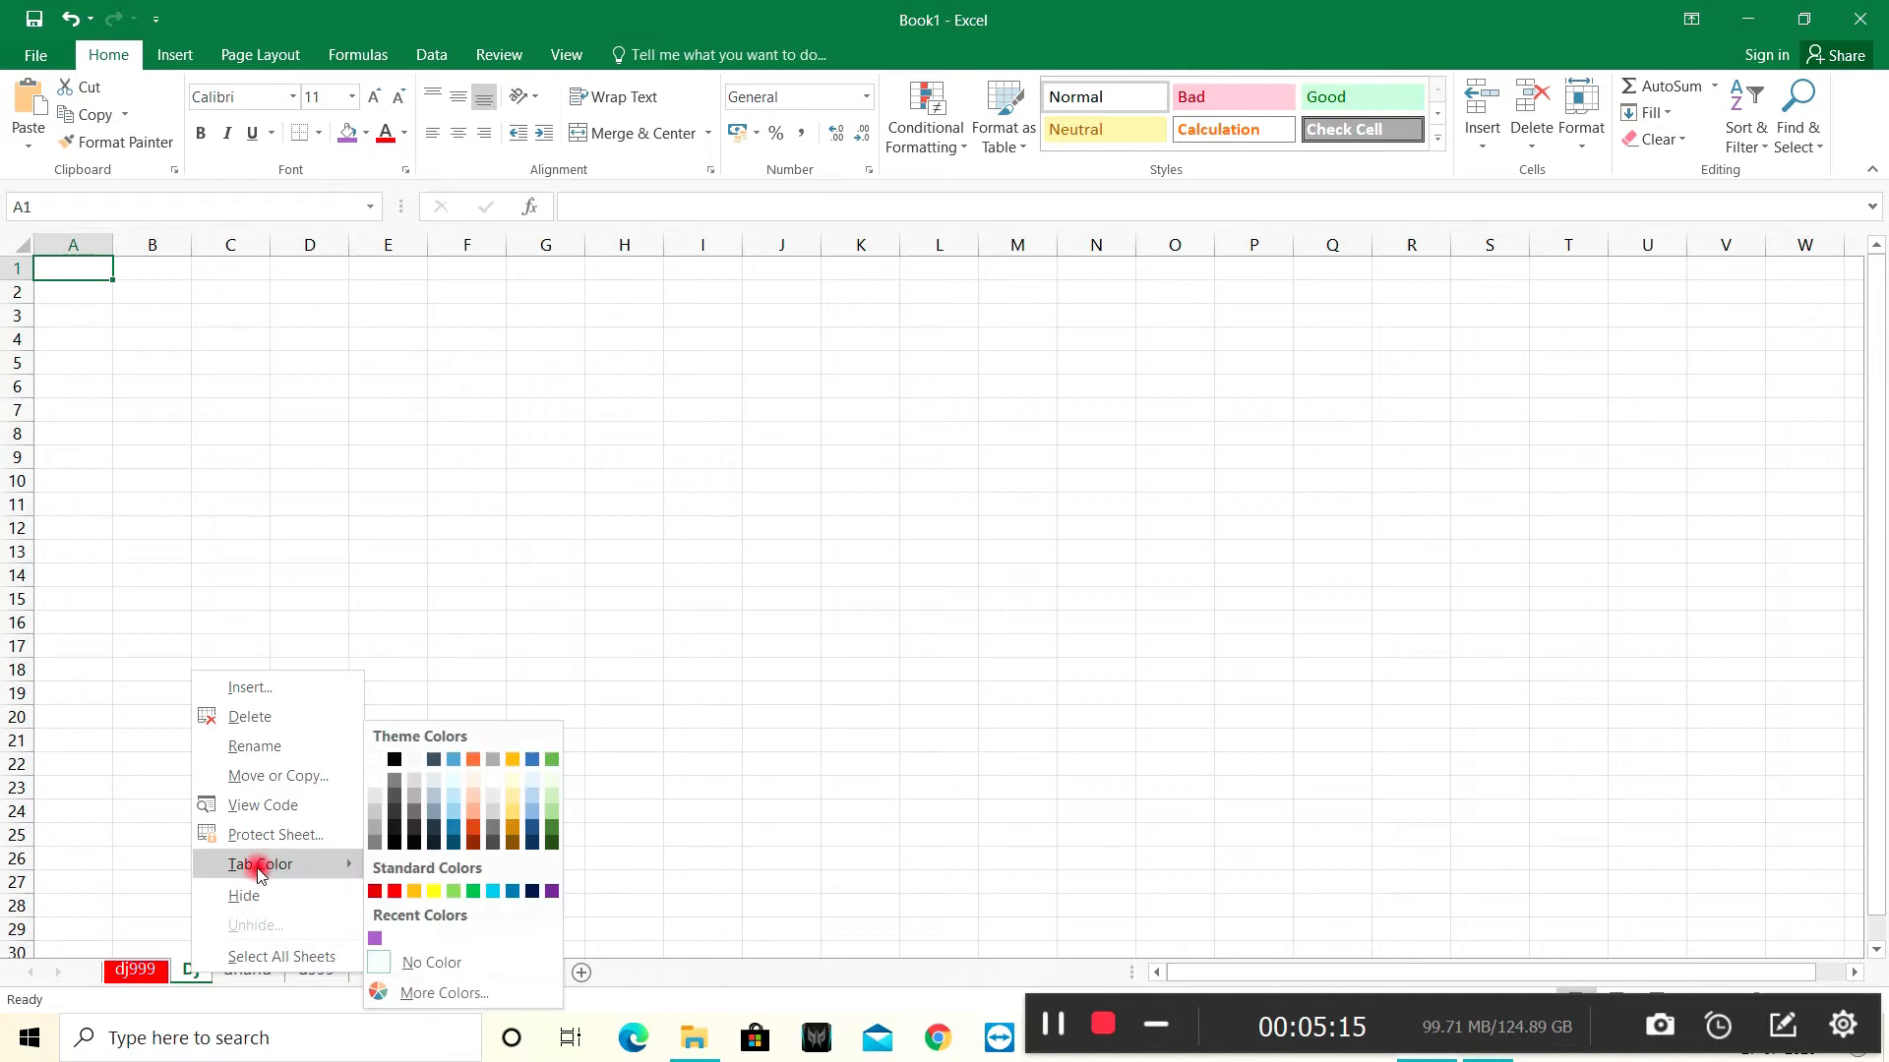
left_click(466, 891)
Set the tab color of the third sheet to black with the custom RGB values 0, 0, 0.
left_click(244, 971)
right_click(262, 970)
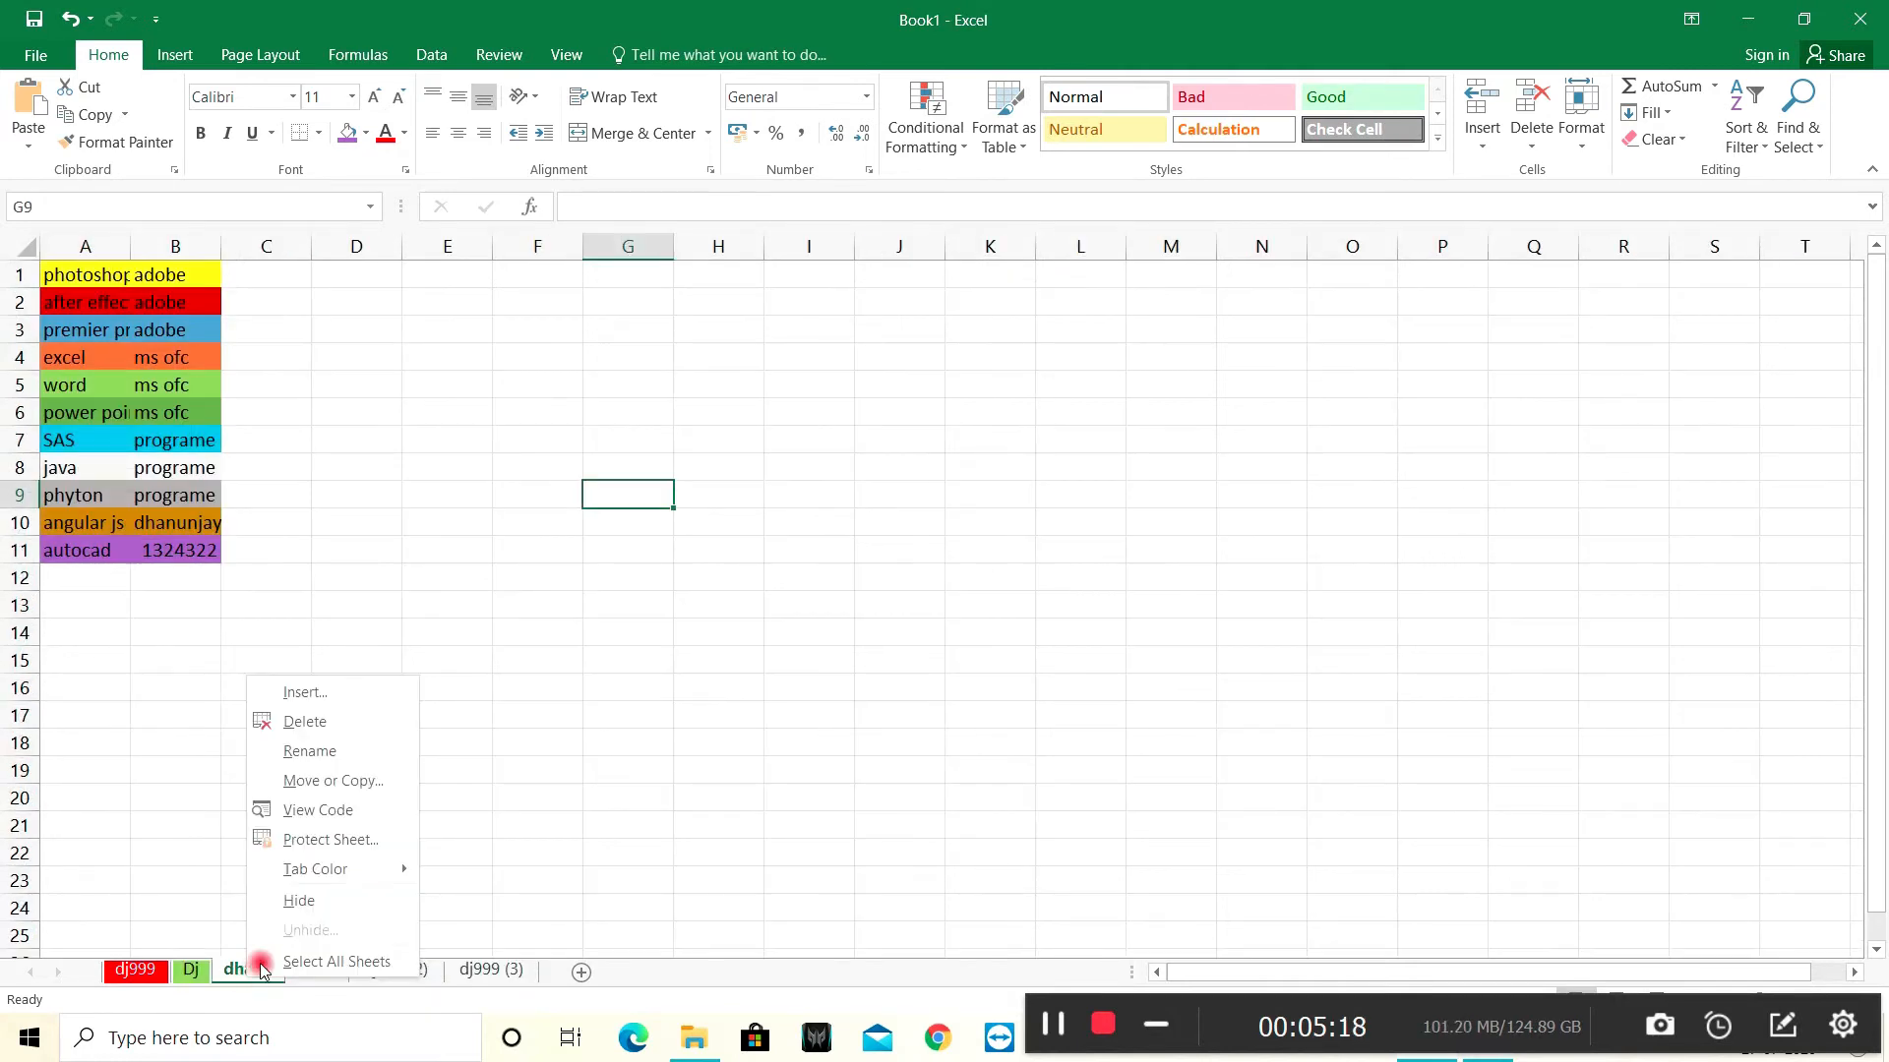
mouse_move(313, 869)
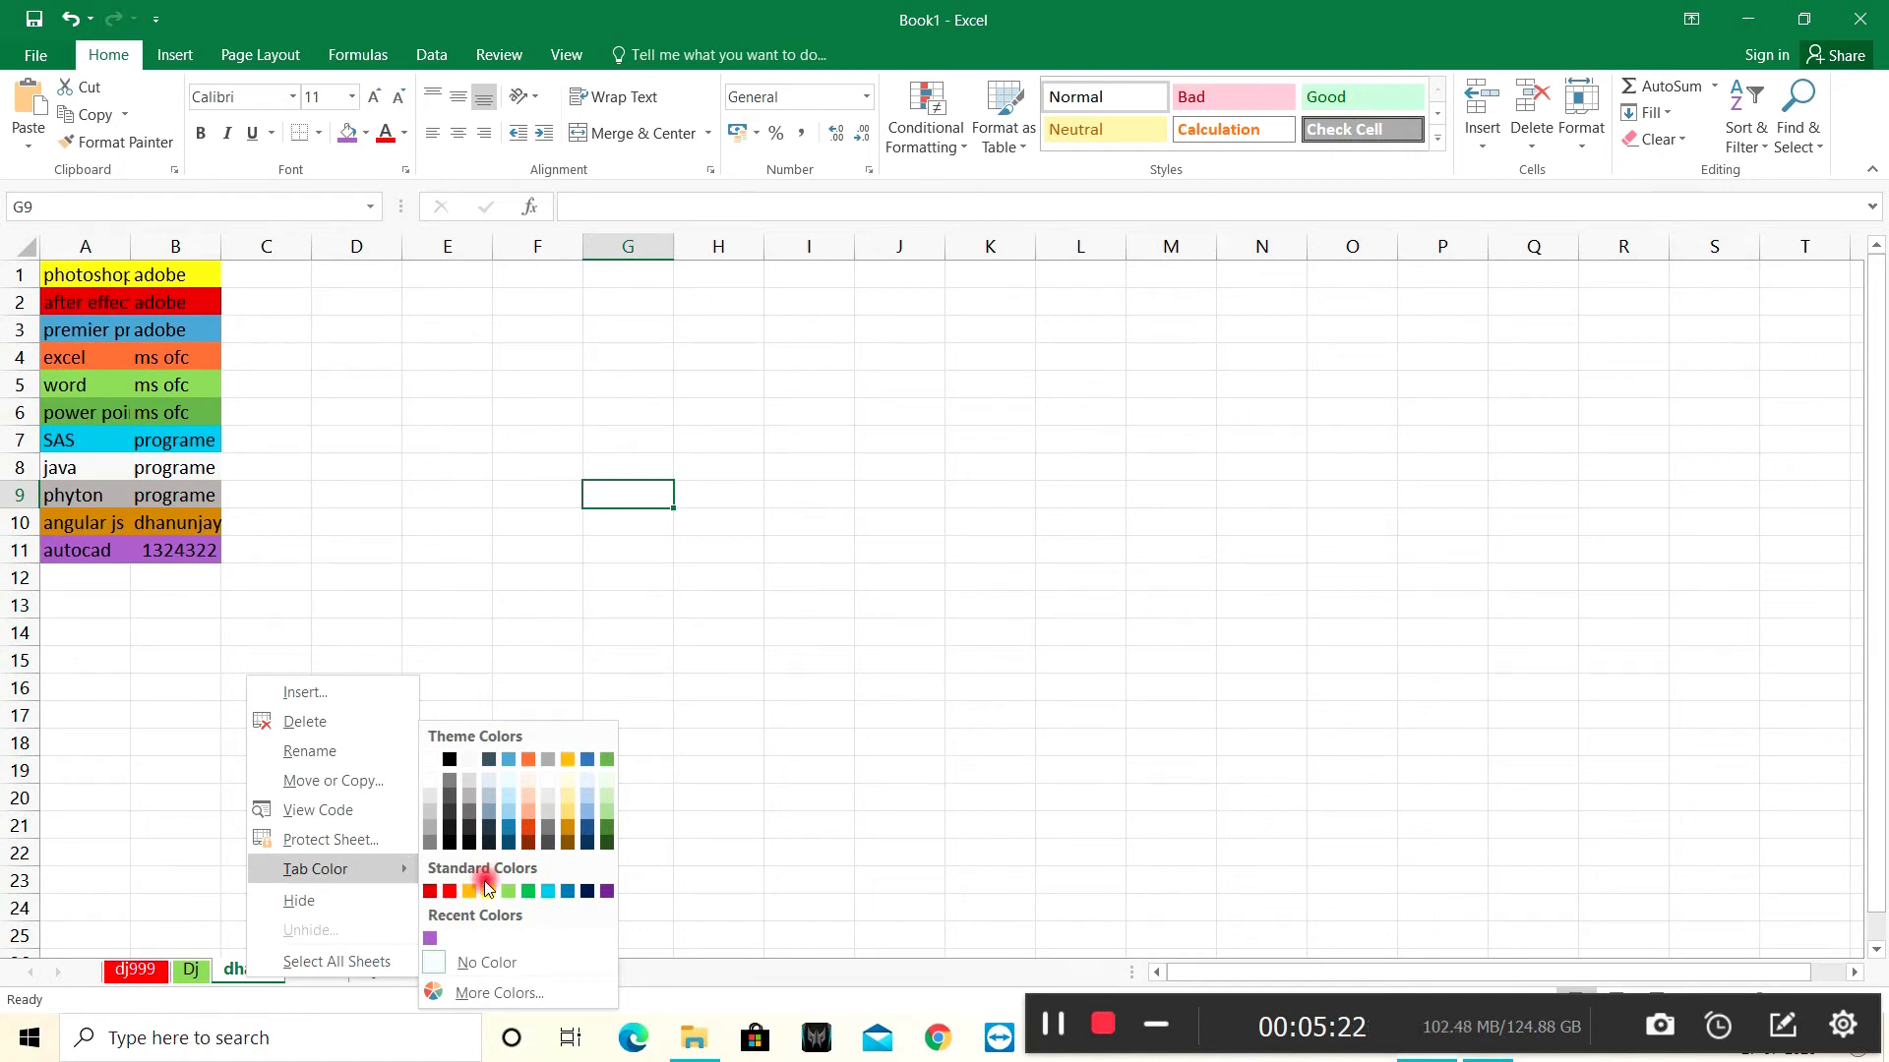
left_click(483, 995)
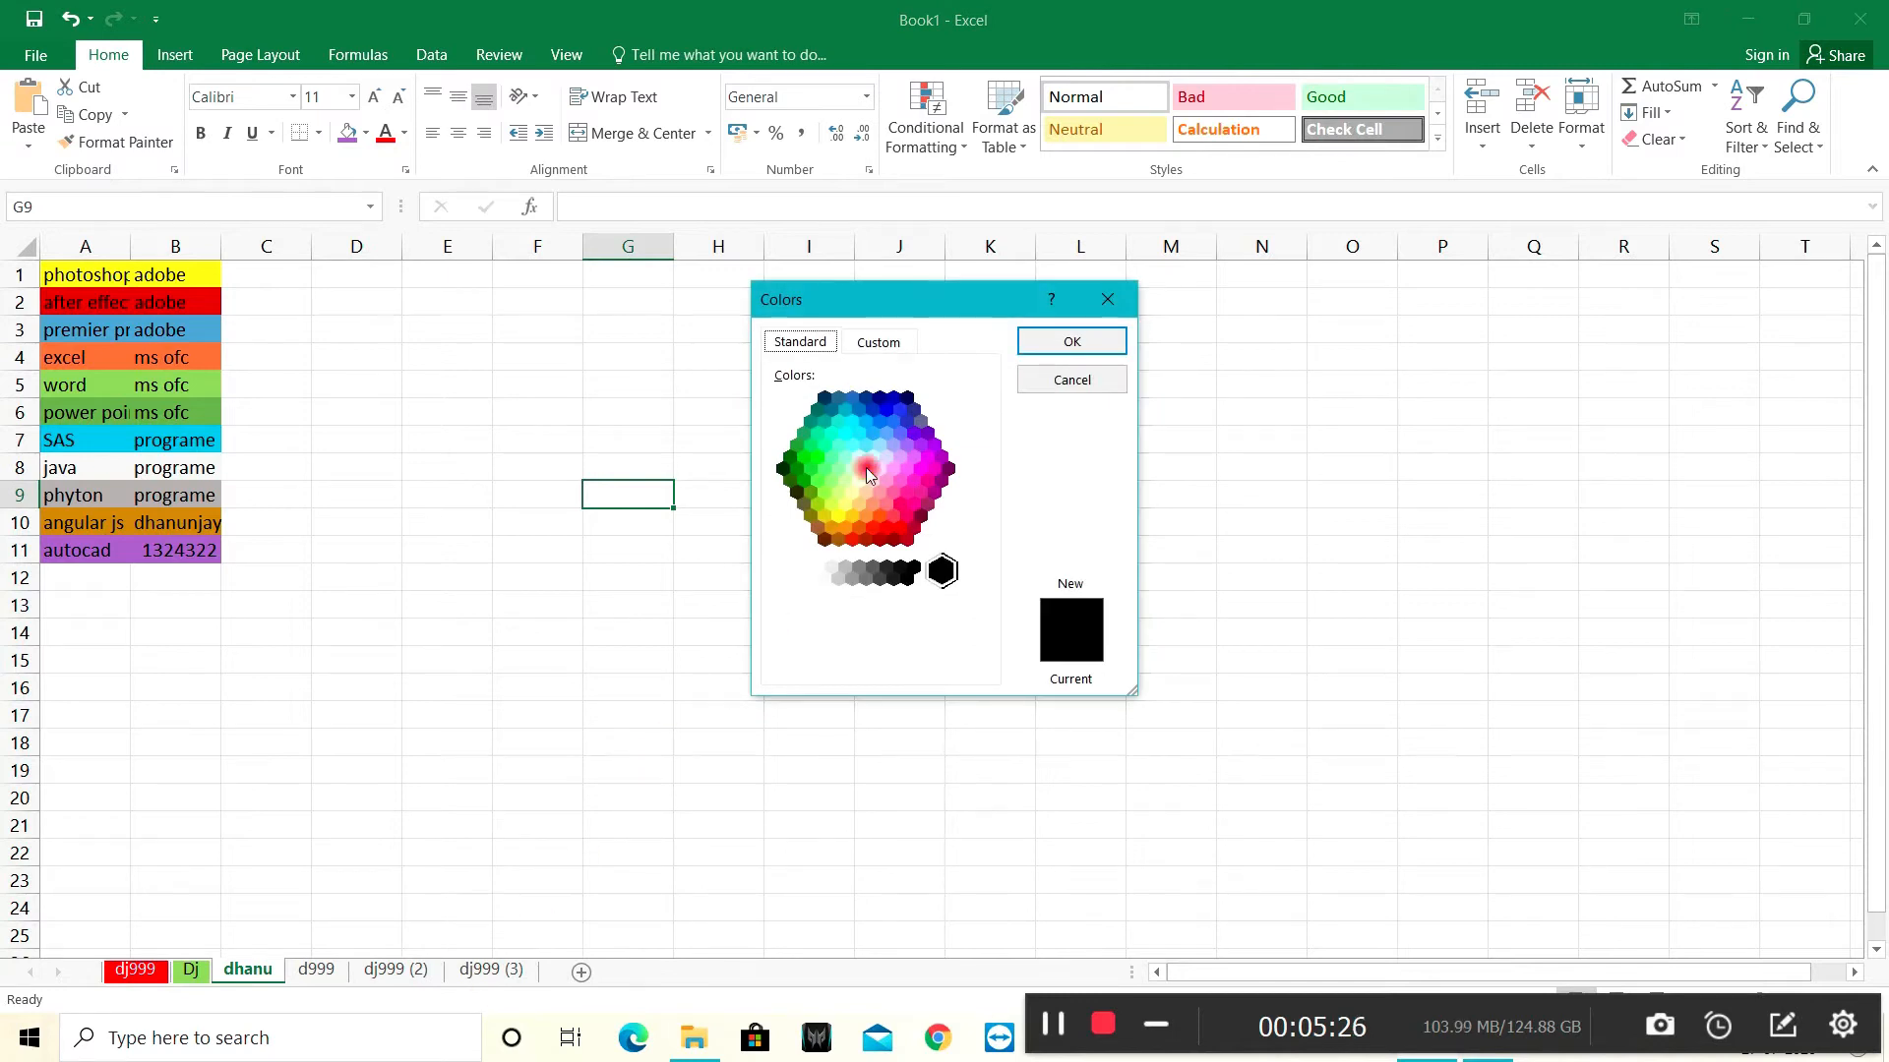
left_click(865, 341)
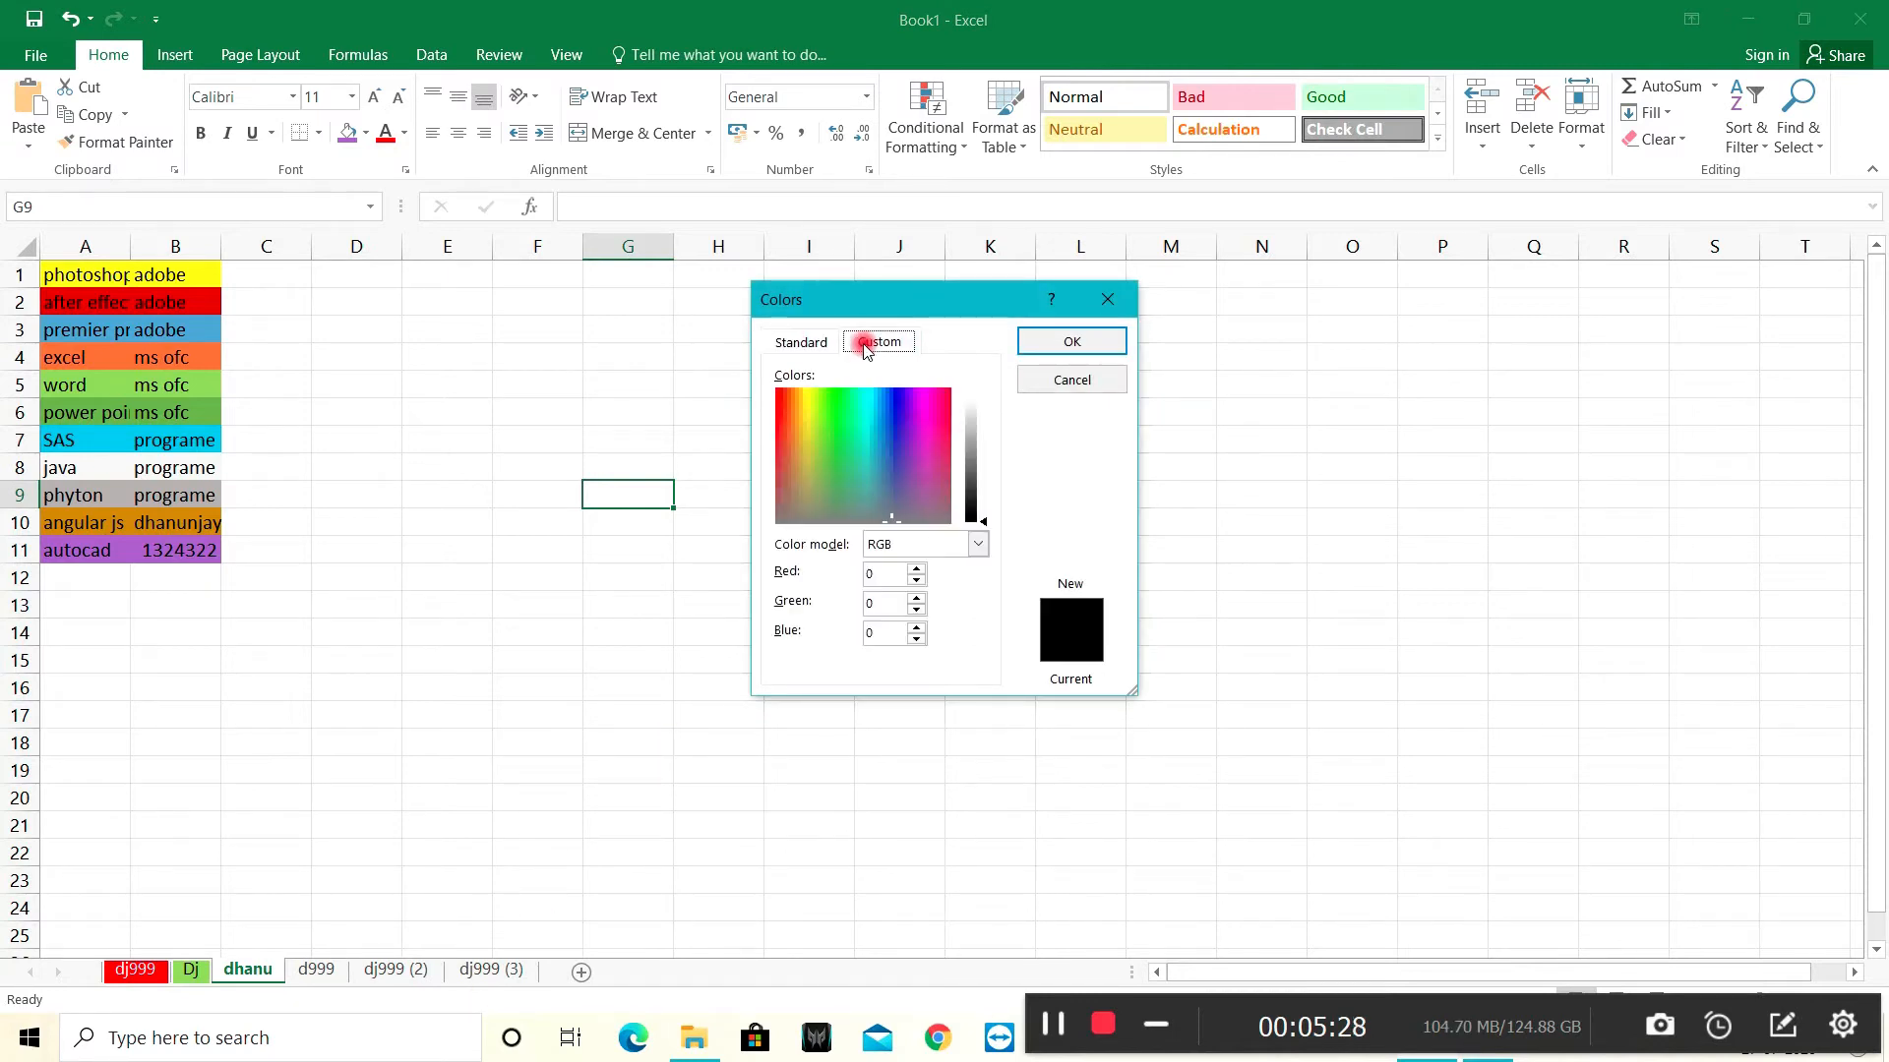
left_click(1081, 344)
Set the tab color of the d999 sheet to pink from the additional standard colors palette.
left_click(320, 976)
right_click(320, 977)
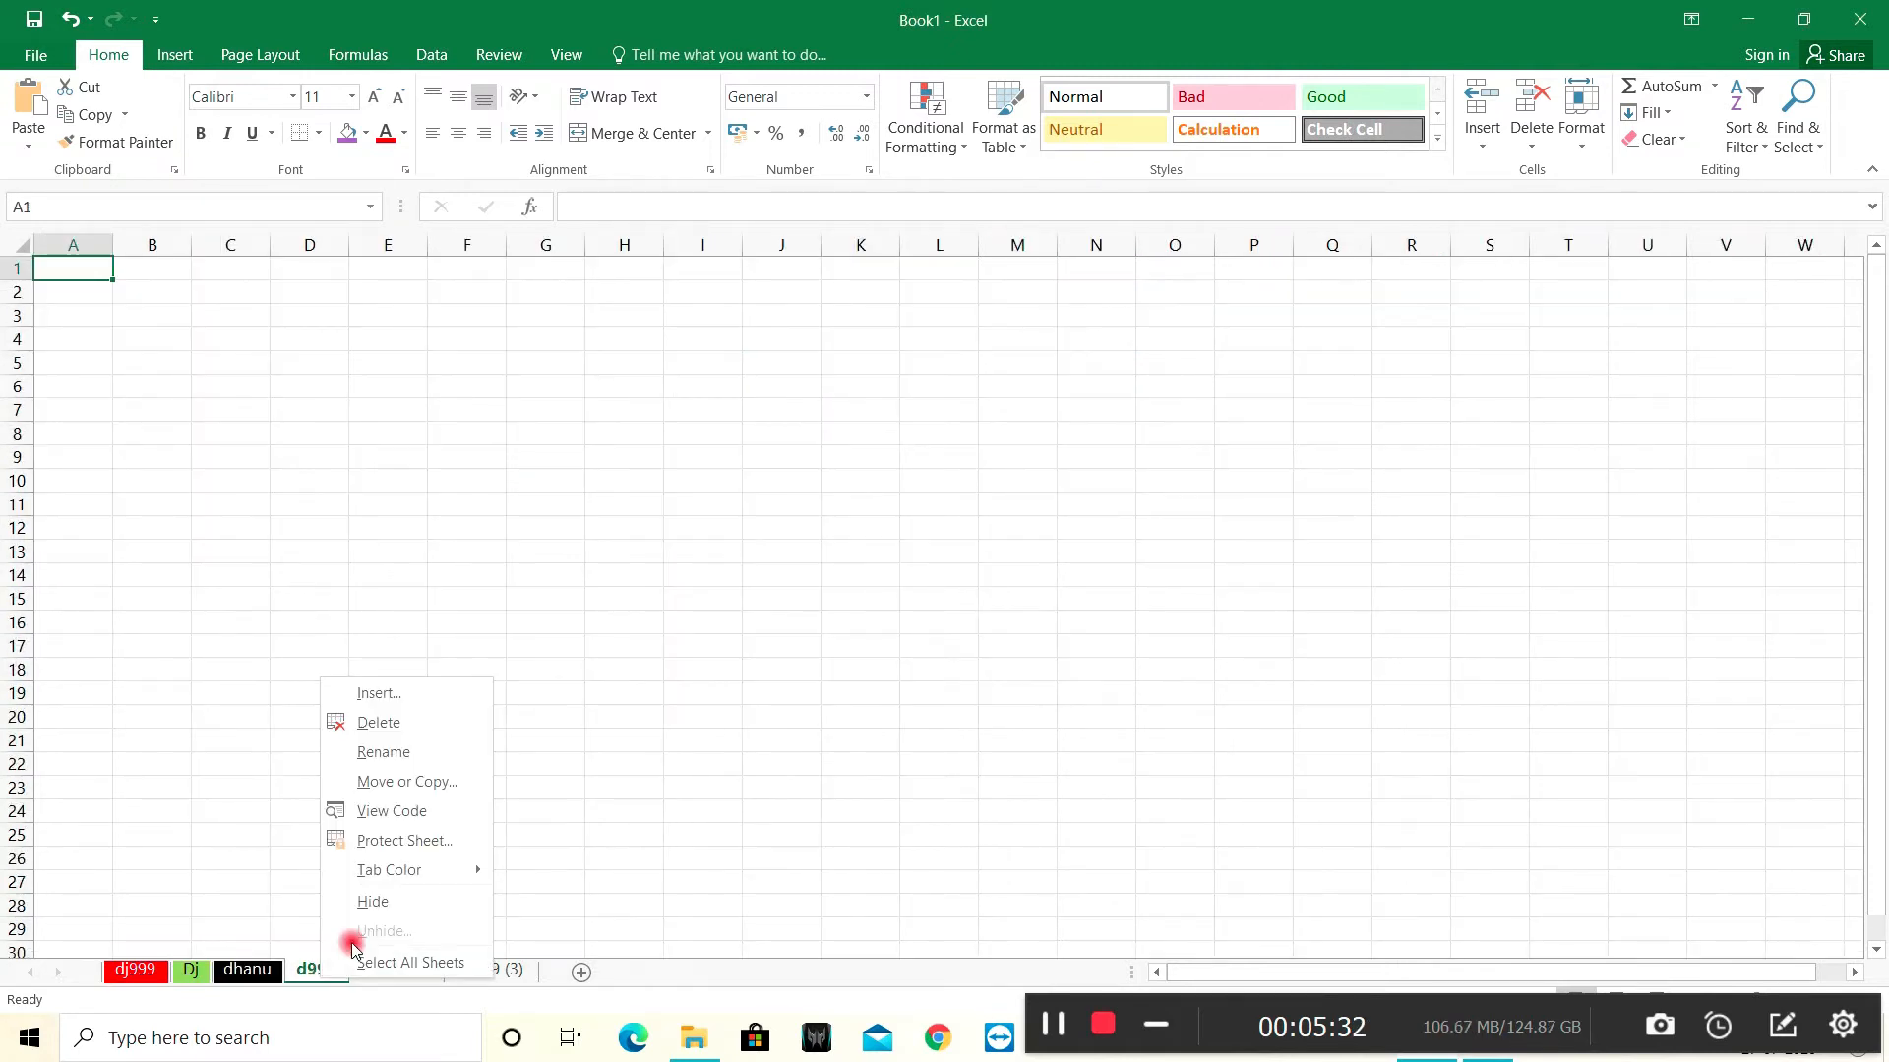
mouse_move(391, 869)
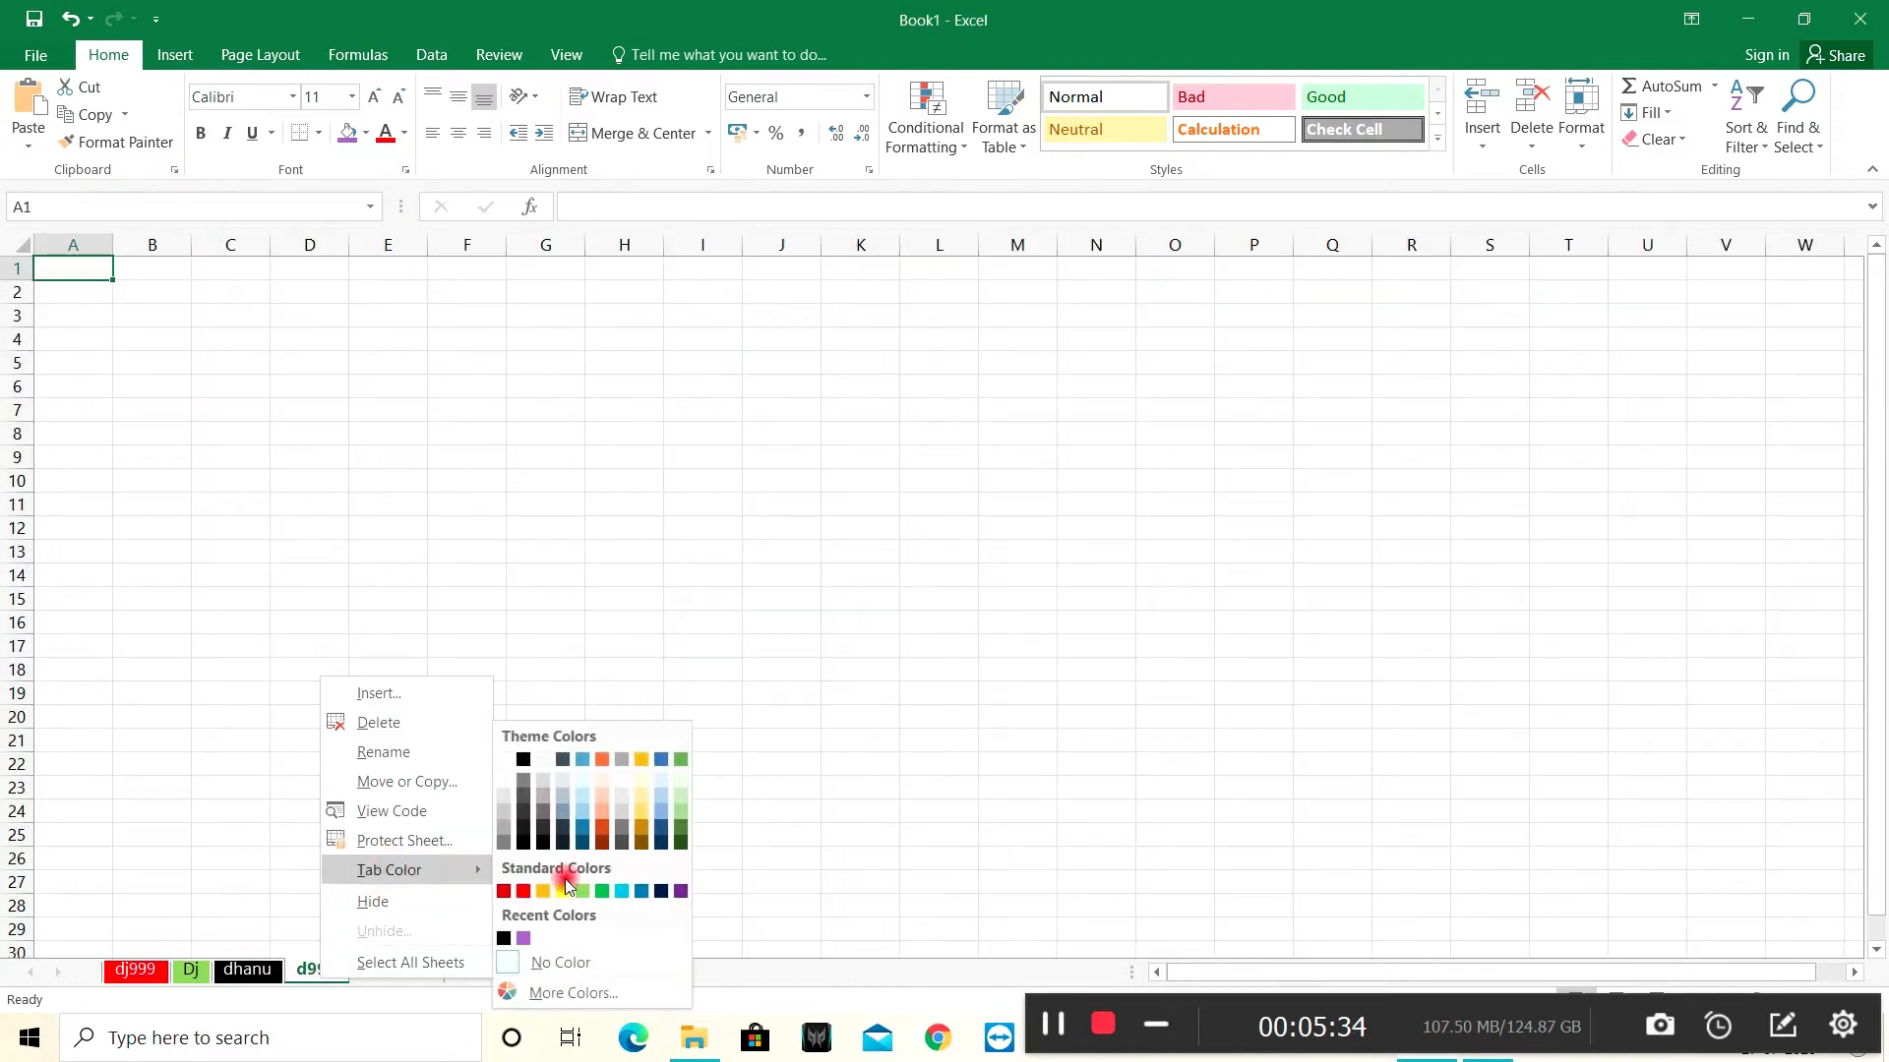
left_click(550, 990)
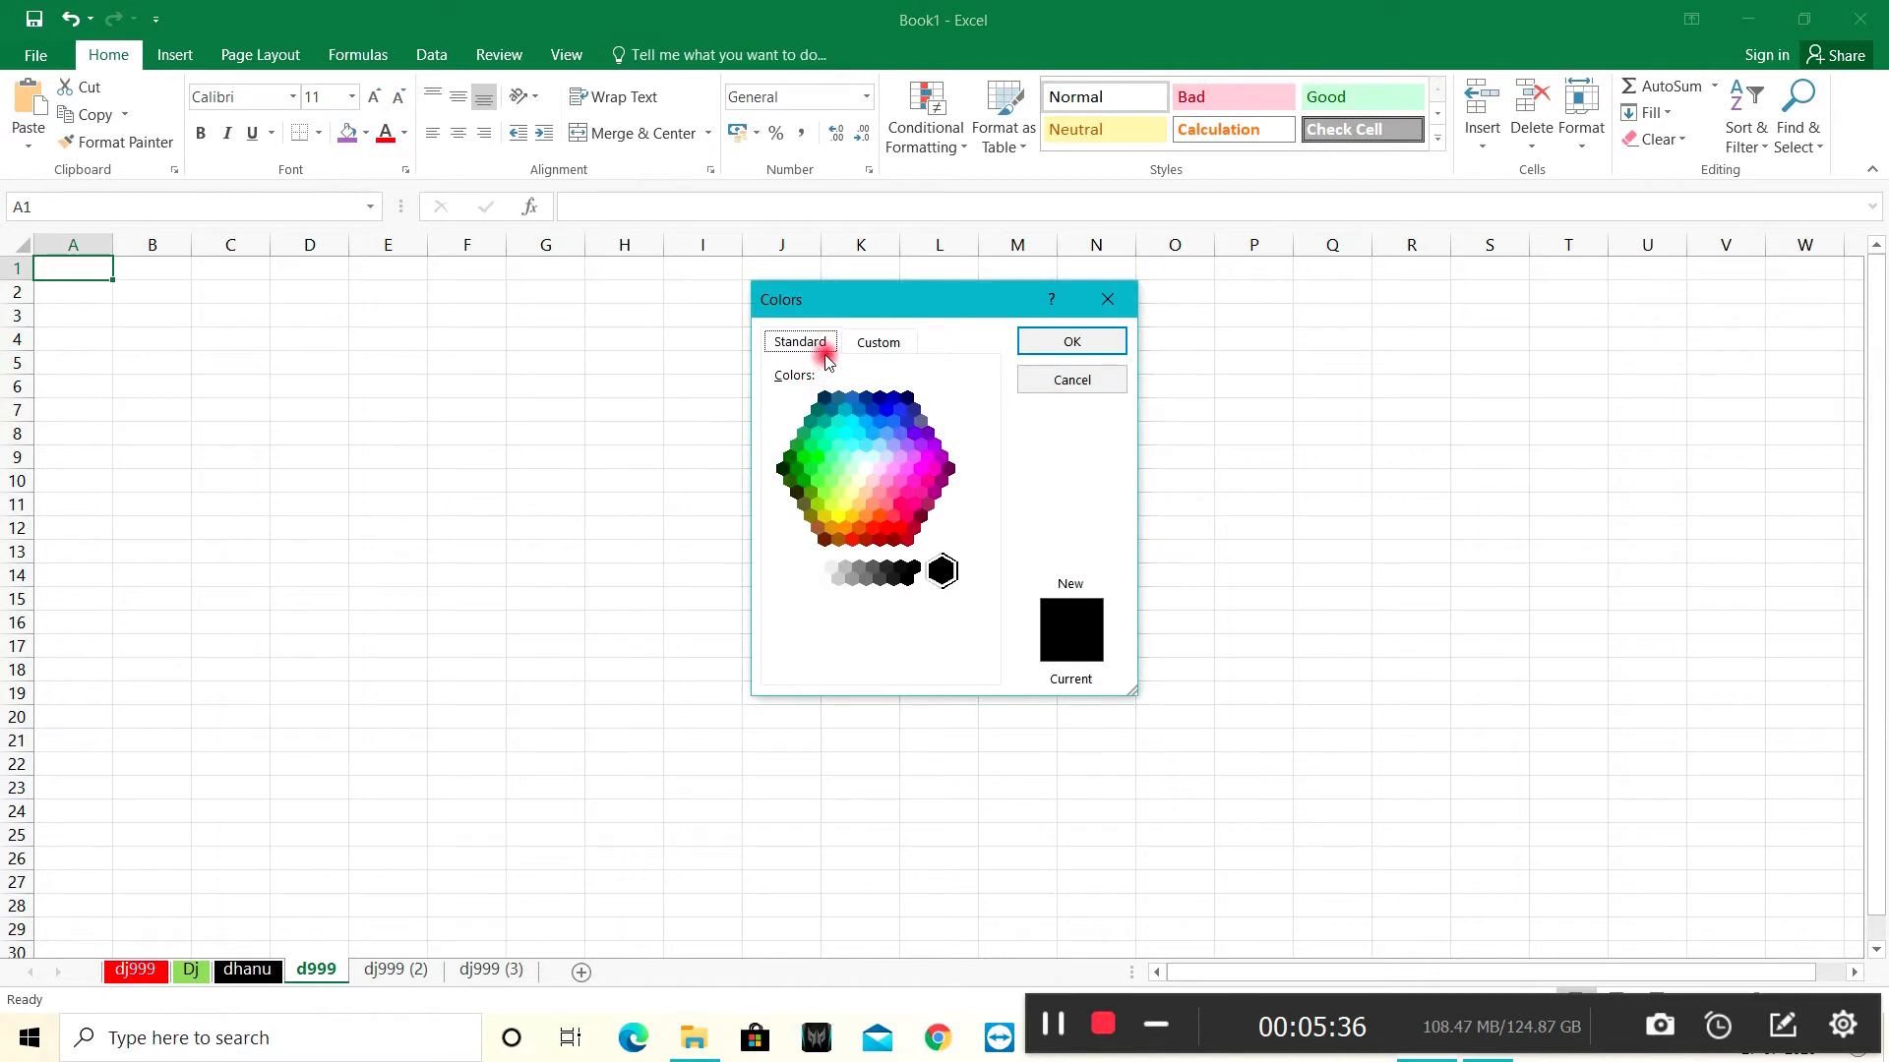
left_click(832, 456)
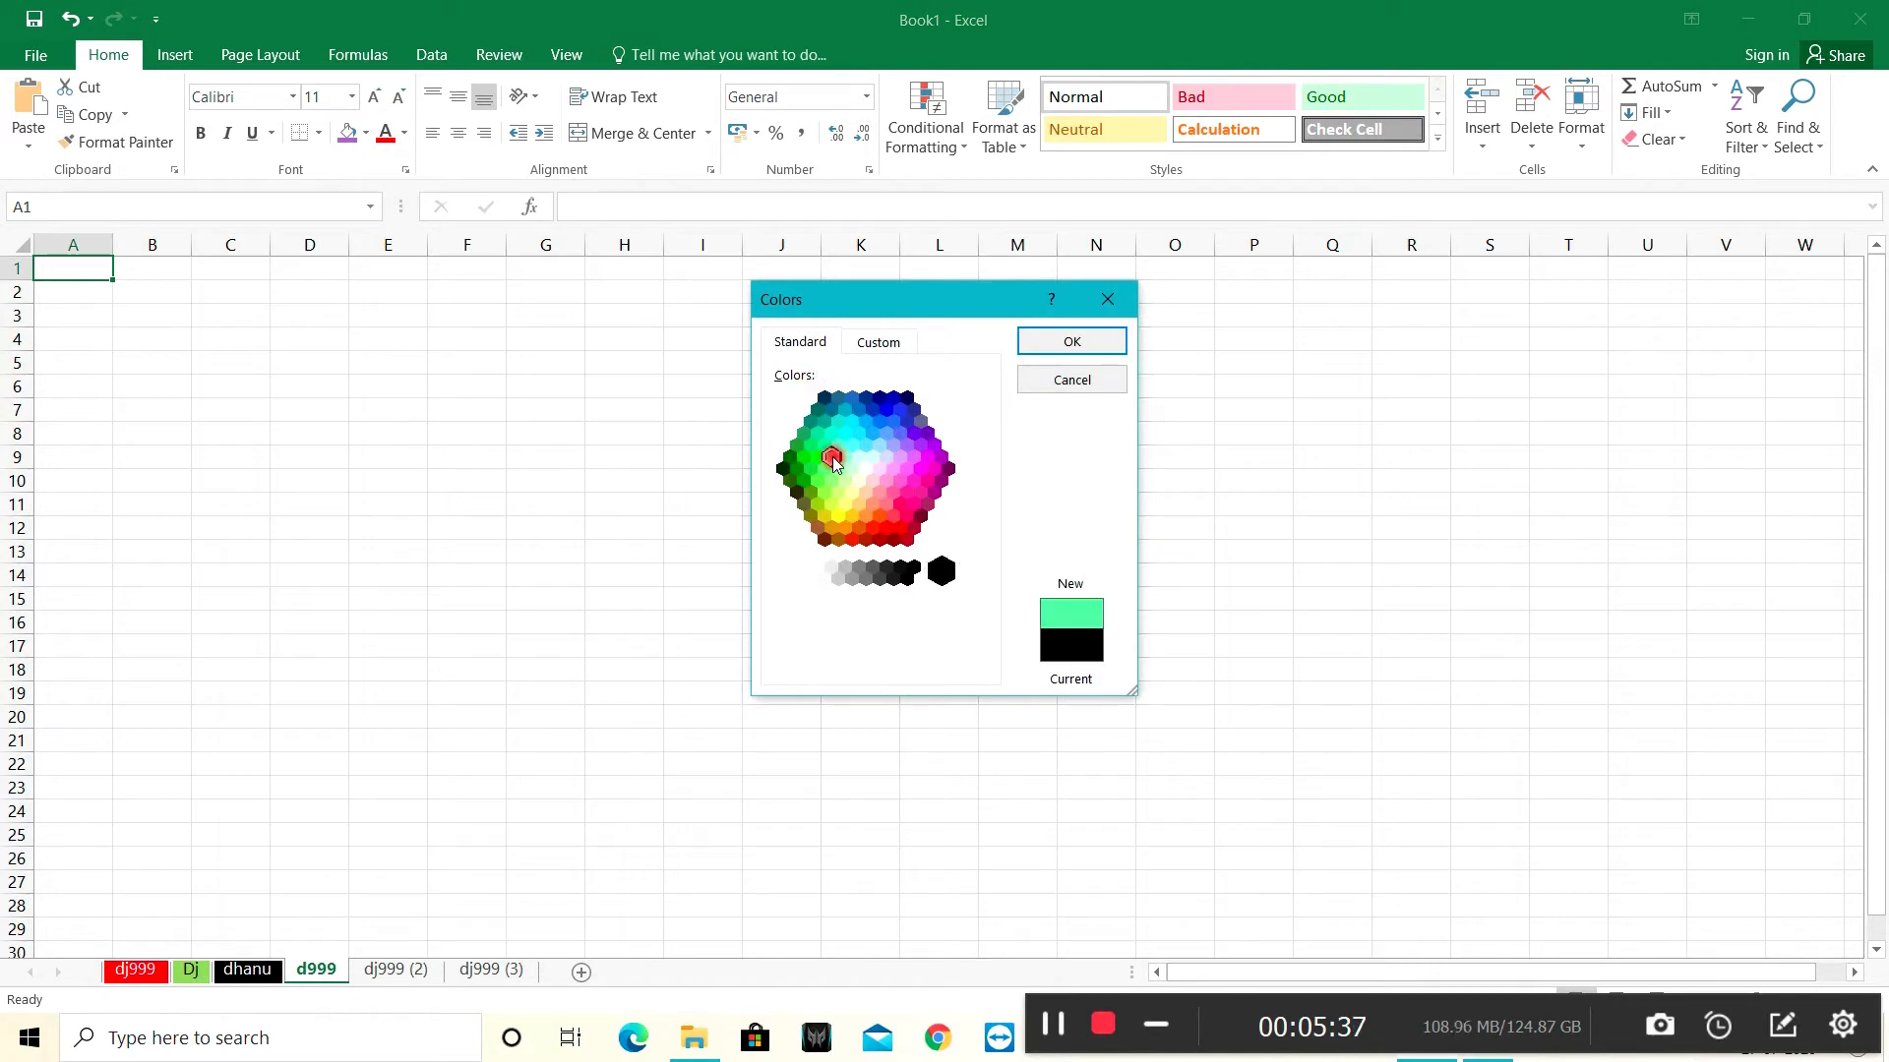
left_click(898, 499)
left_click(1041, 341)
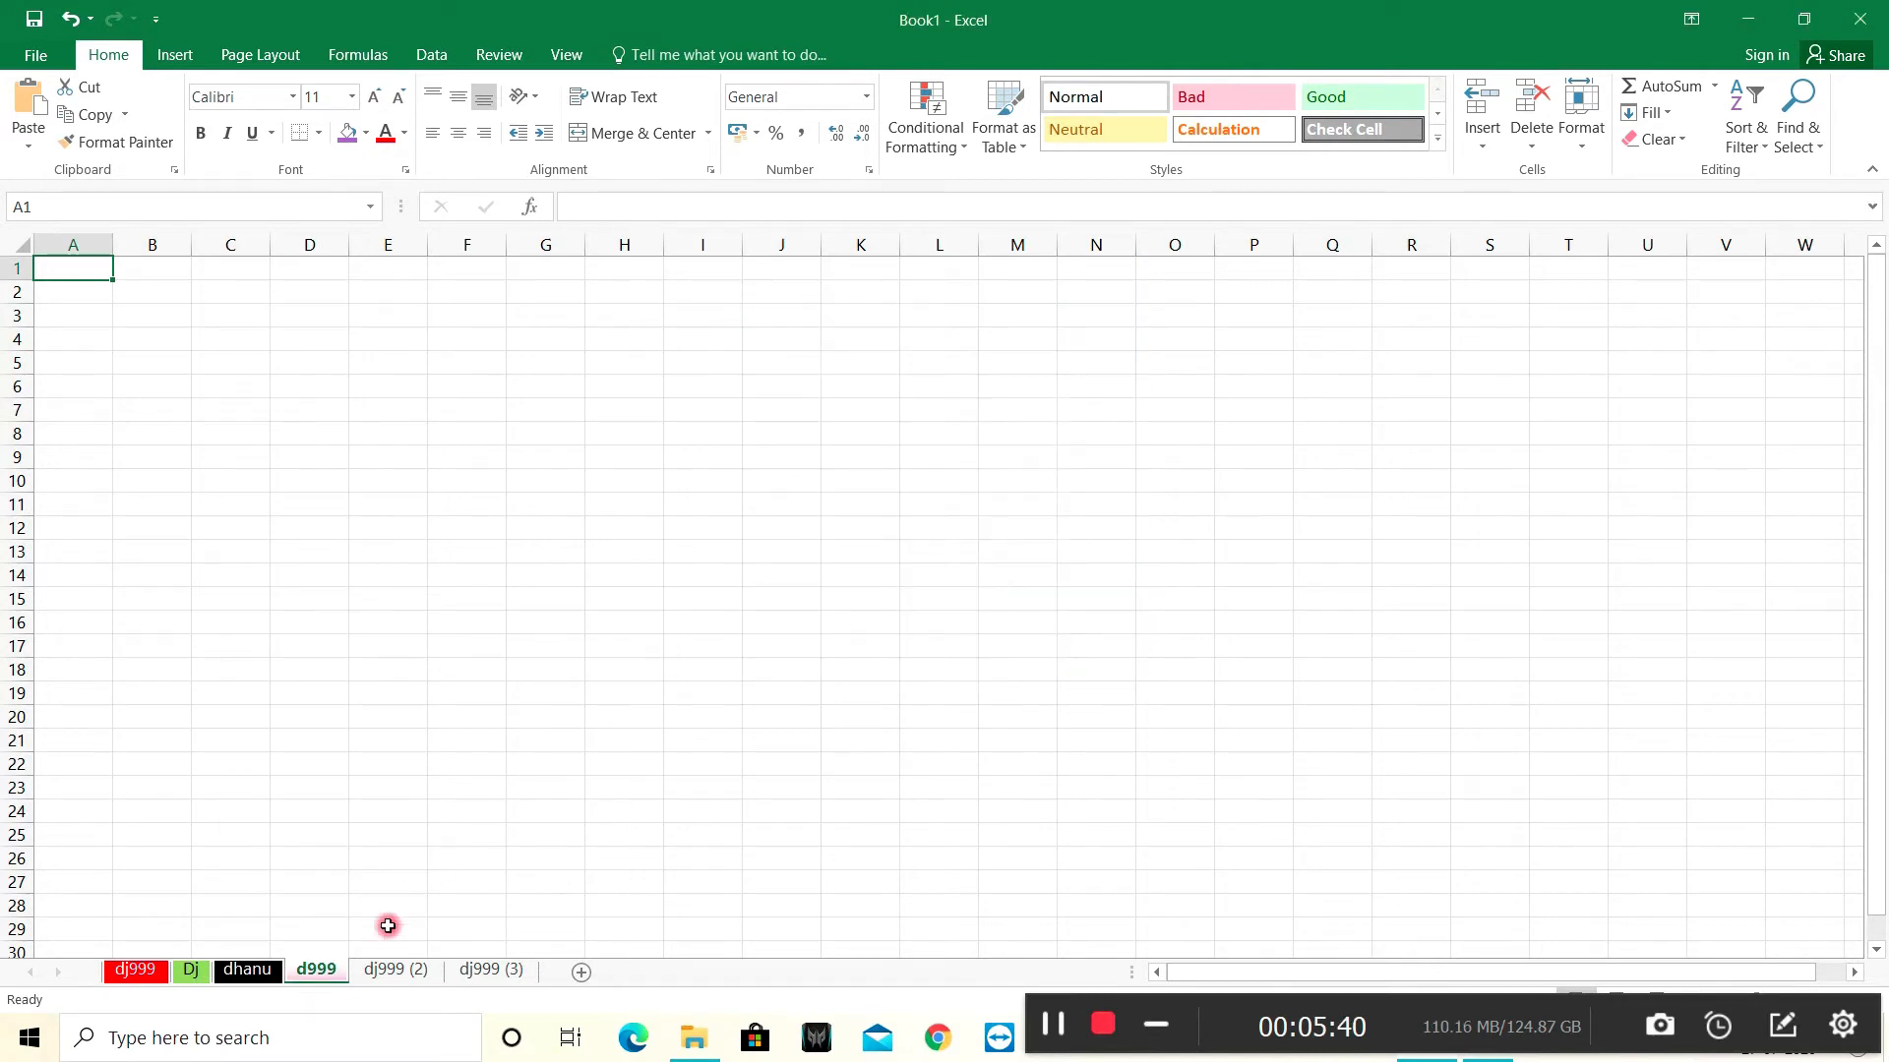
left_click(385, 972)
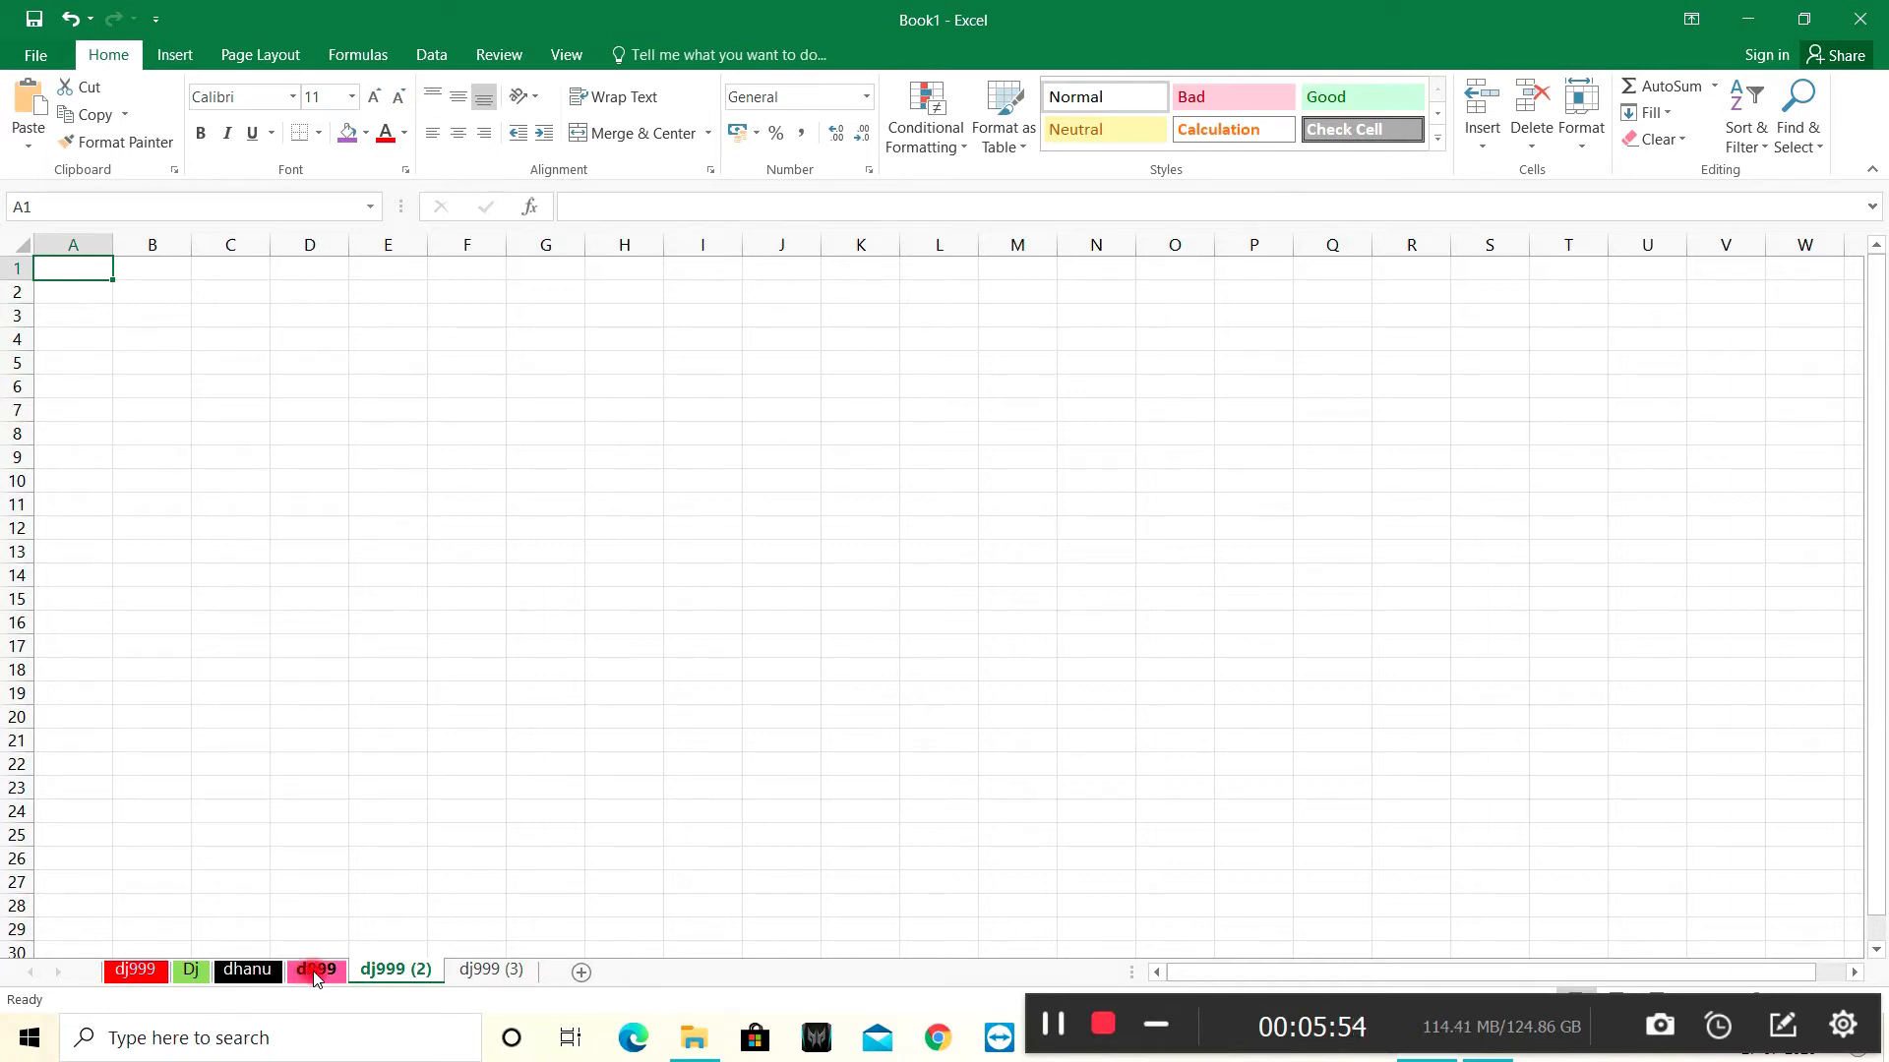
left_click(244, 972)
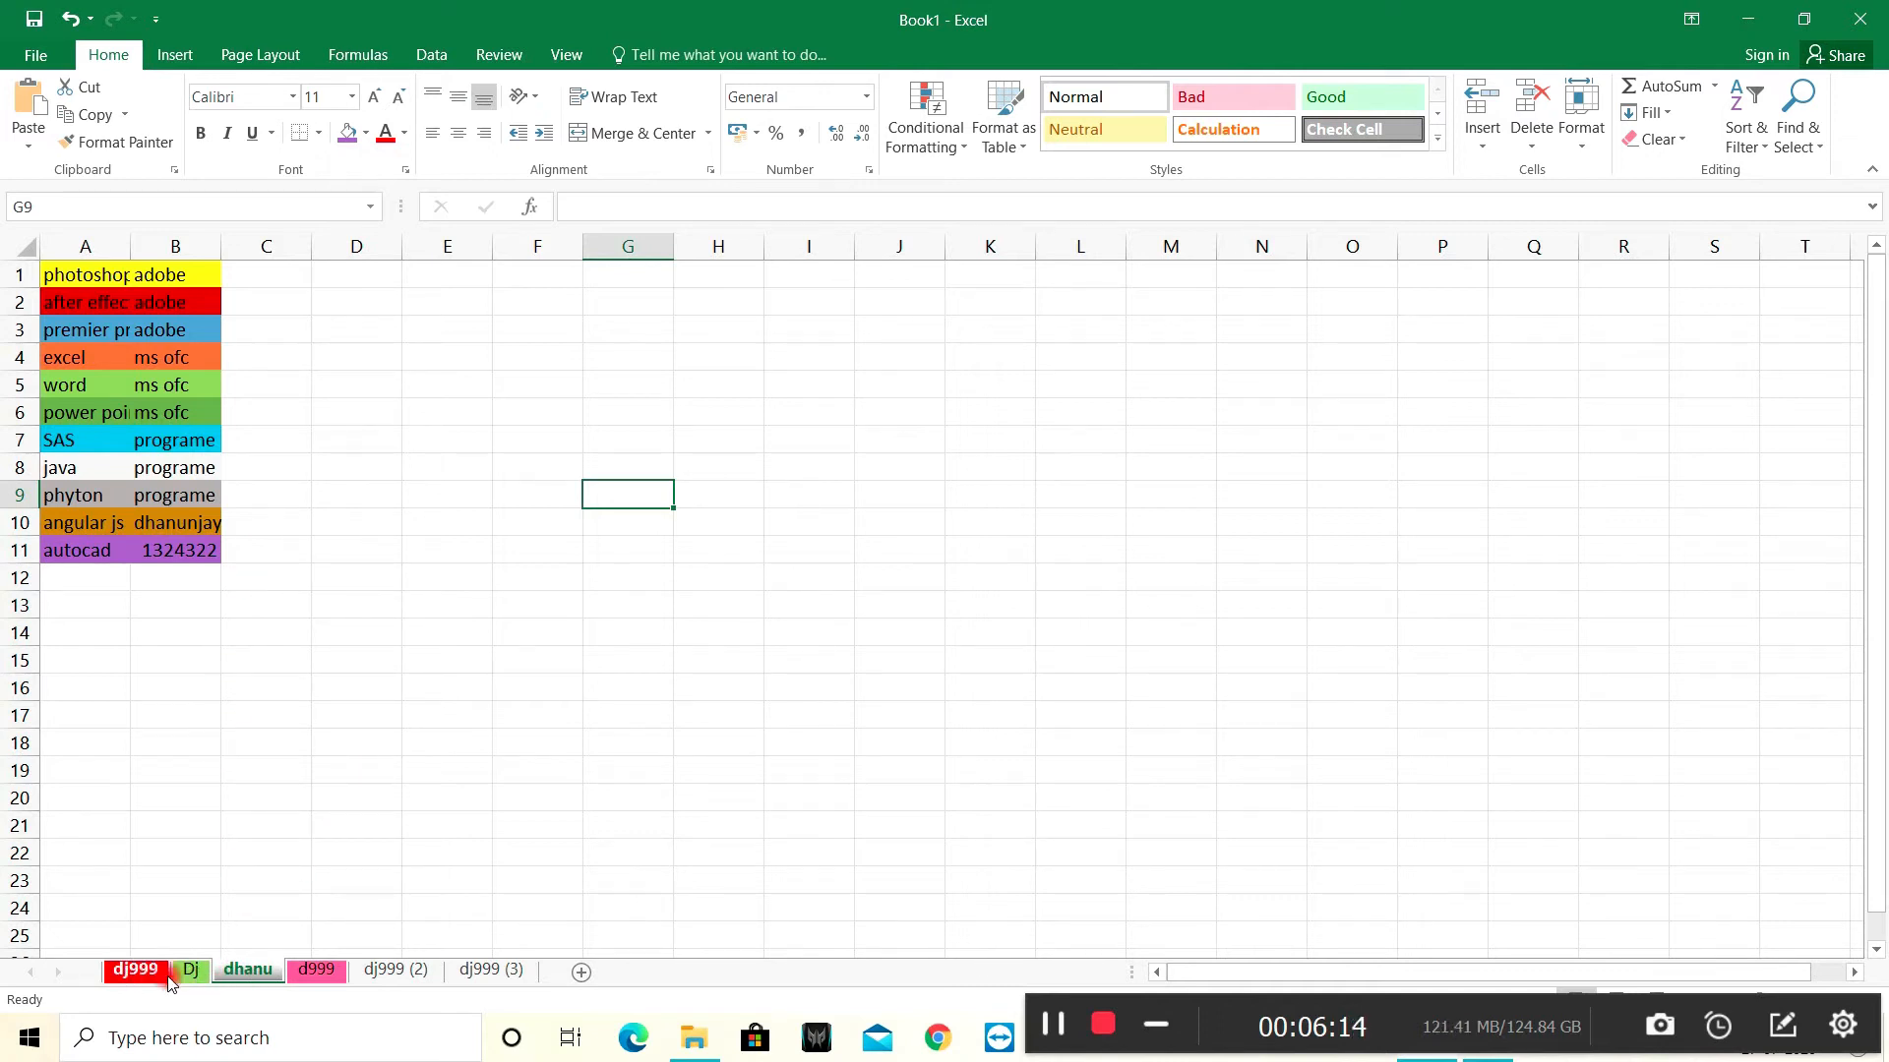
left_click(311, 982)
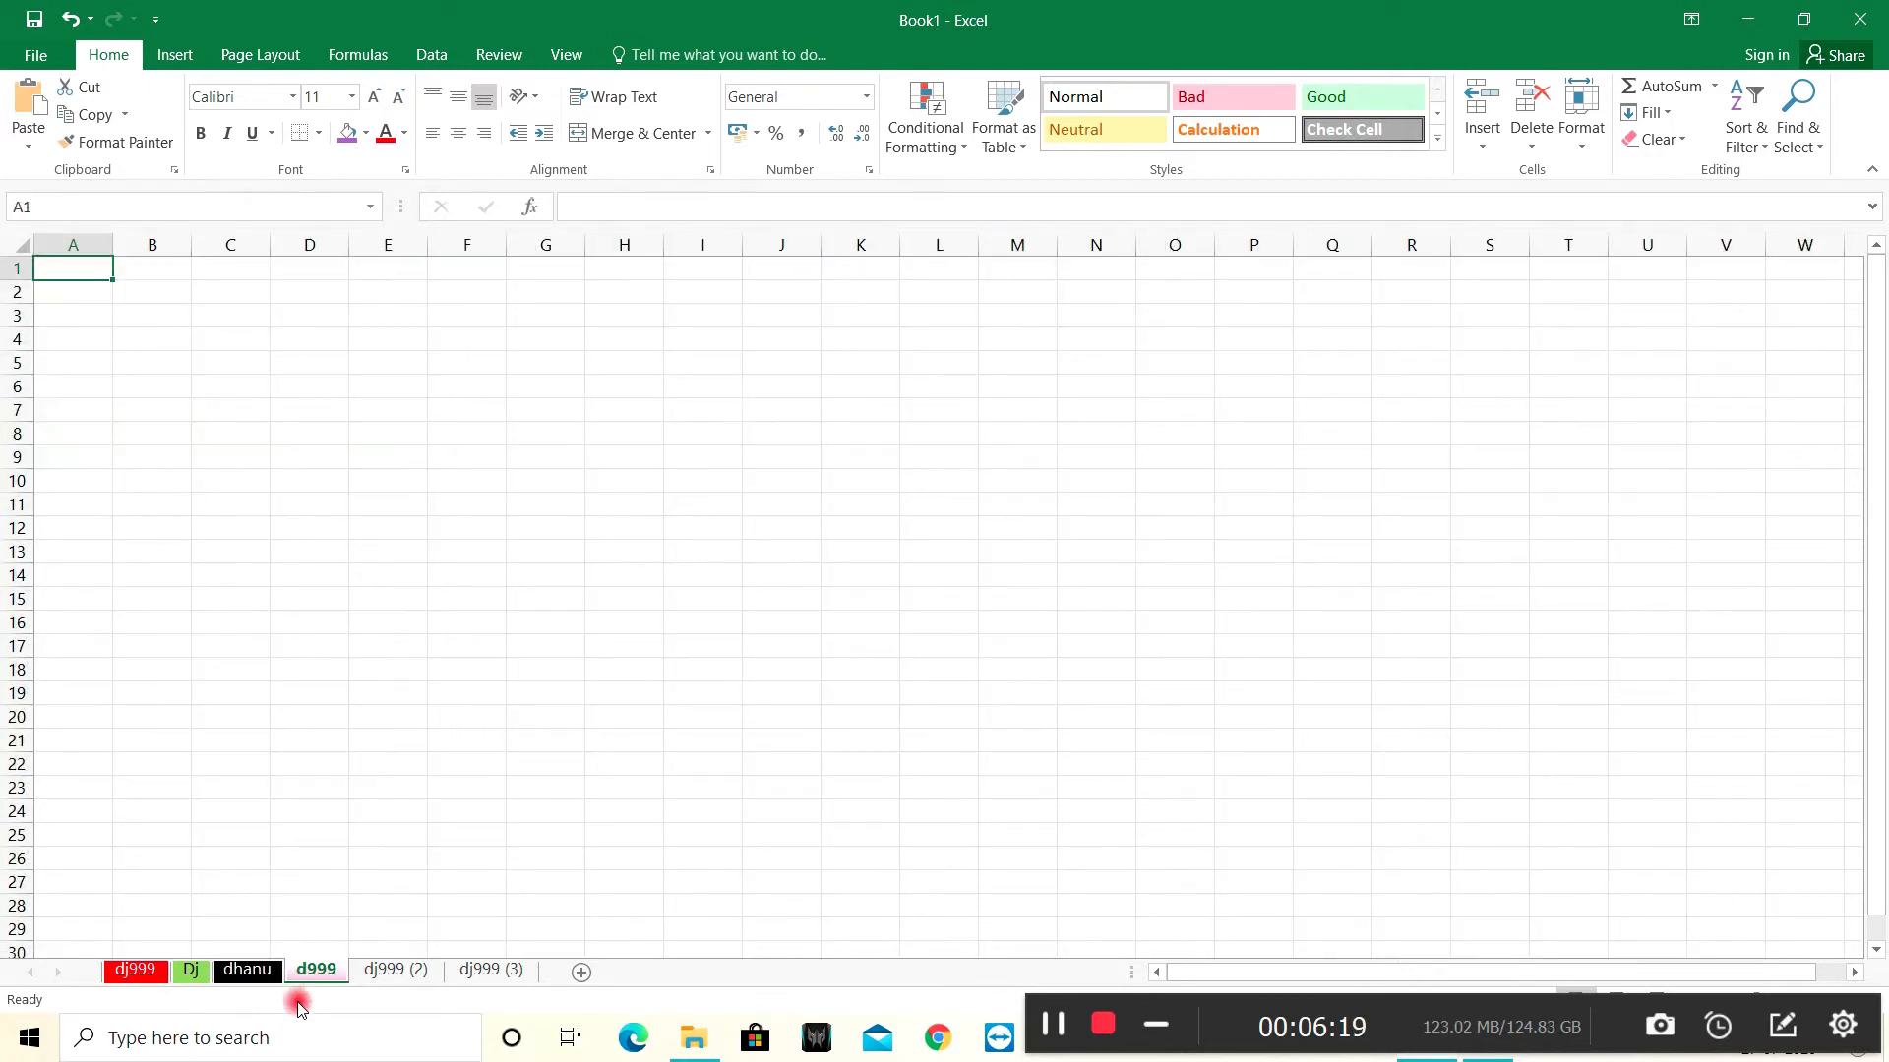
left_click(136, 975)
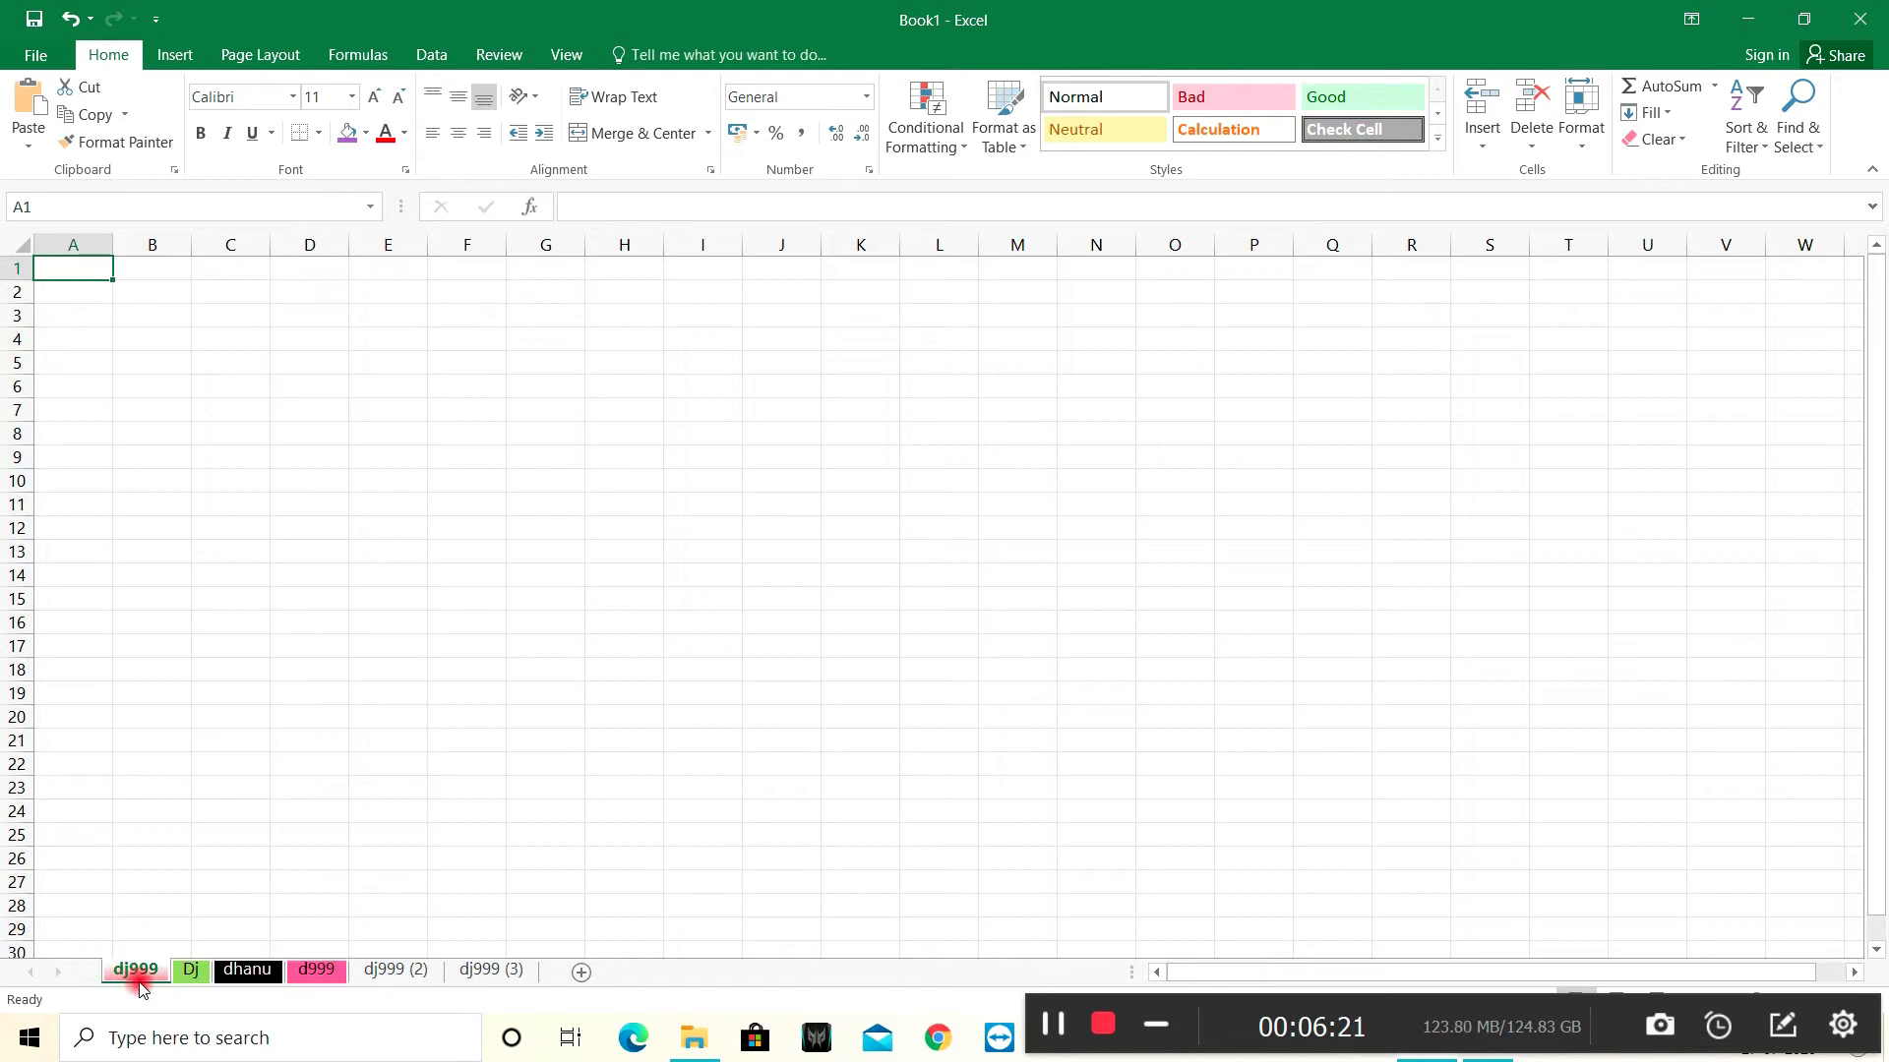
Remove the tab colors from the d999 sheet and the black-tabbed third sheet.
right_click(324, 974)
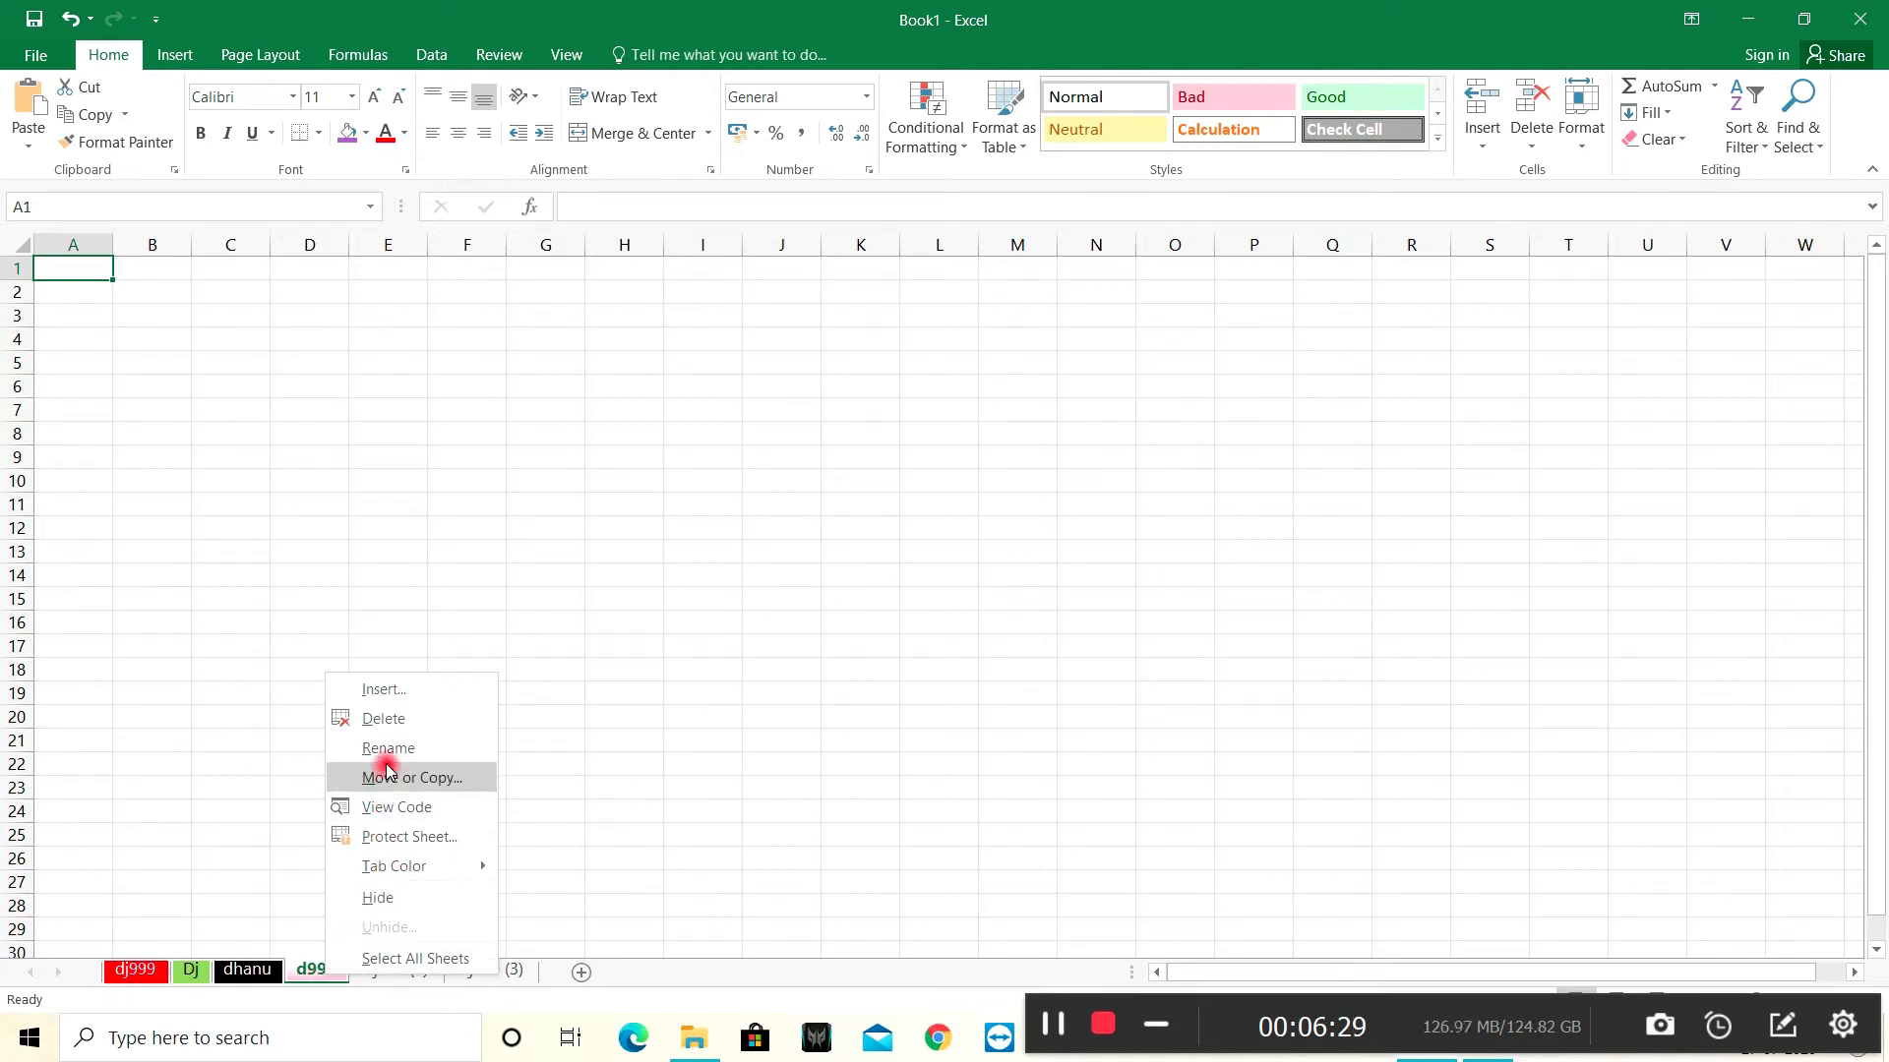
mouse_move(411, 870)
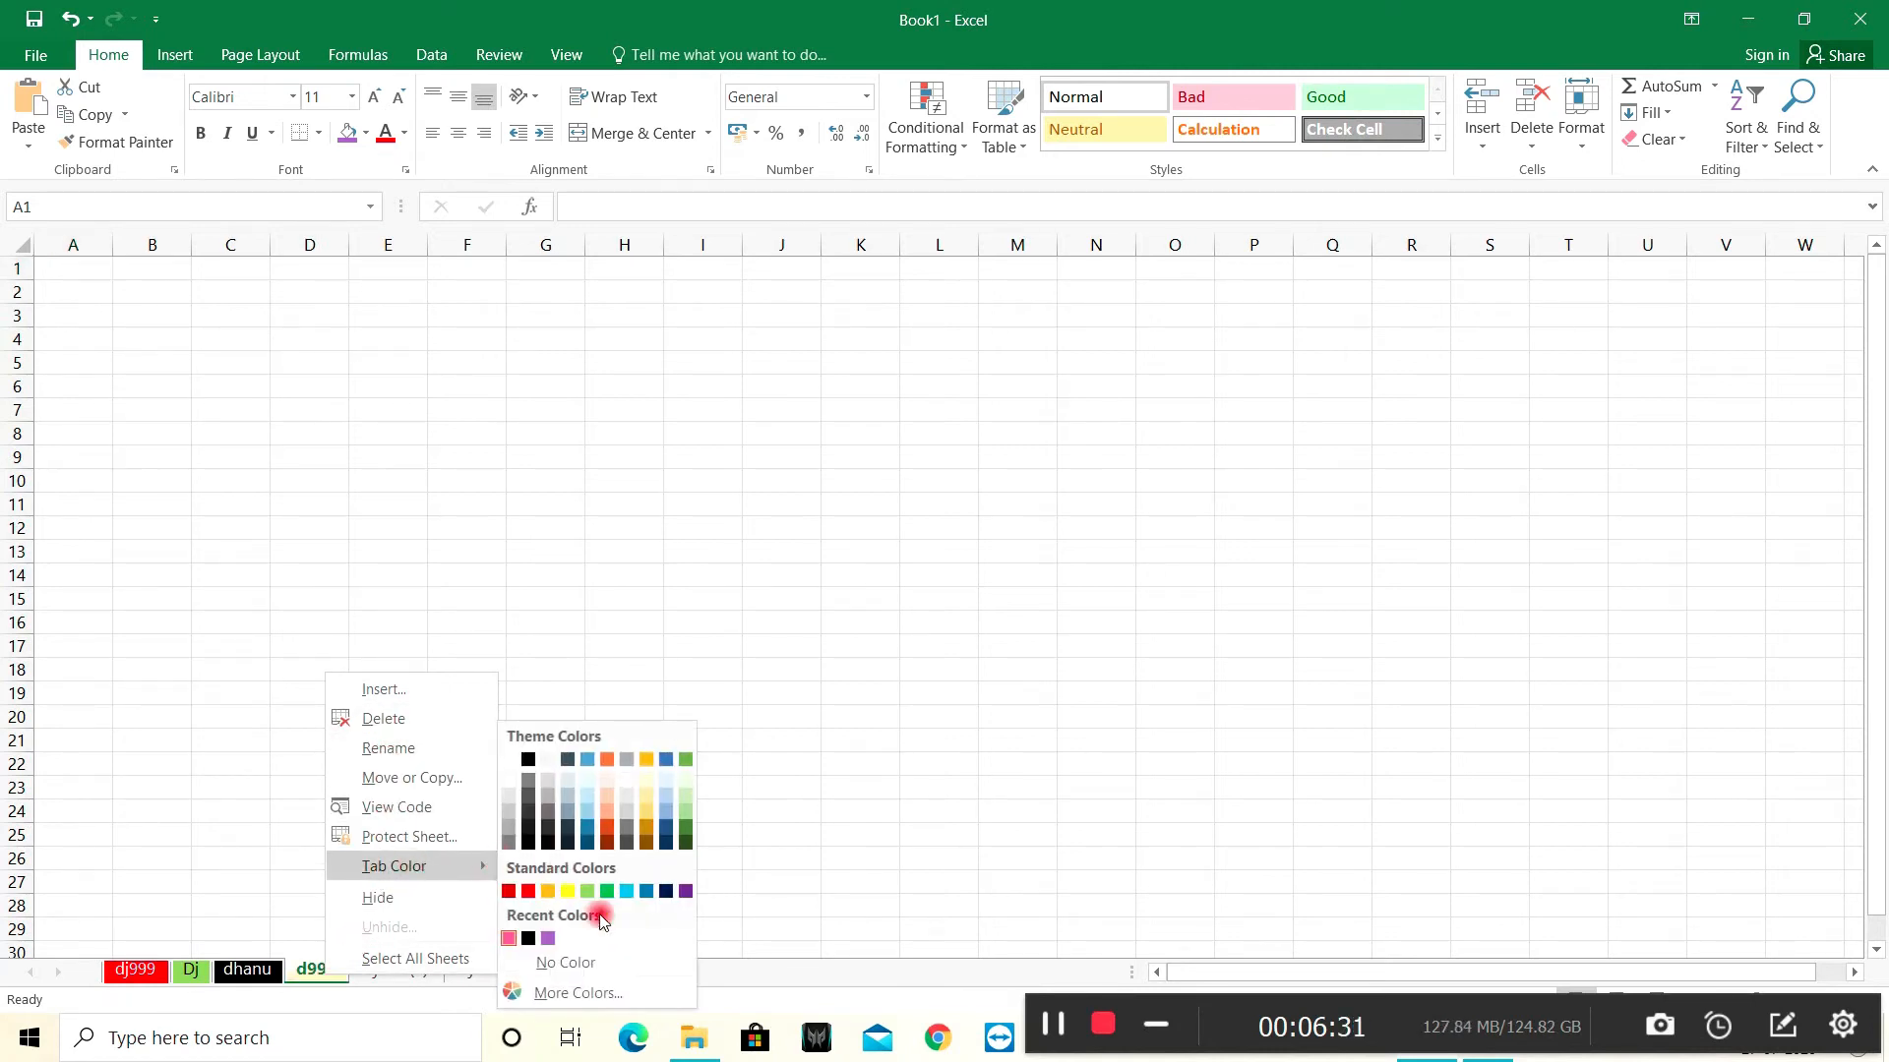
left_click(565, 962)
right_click(262, 969)
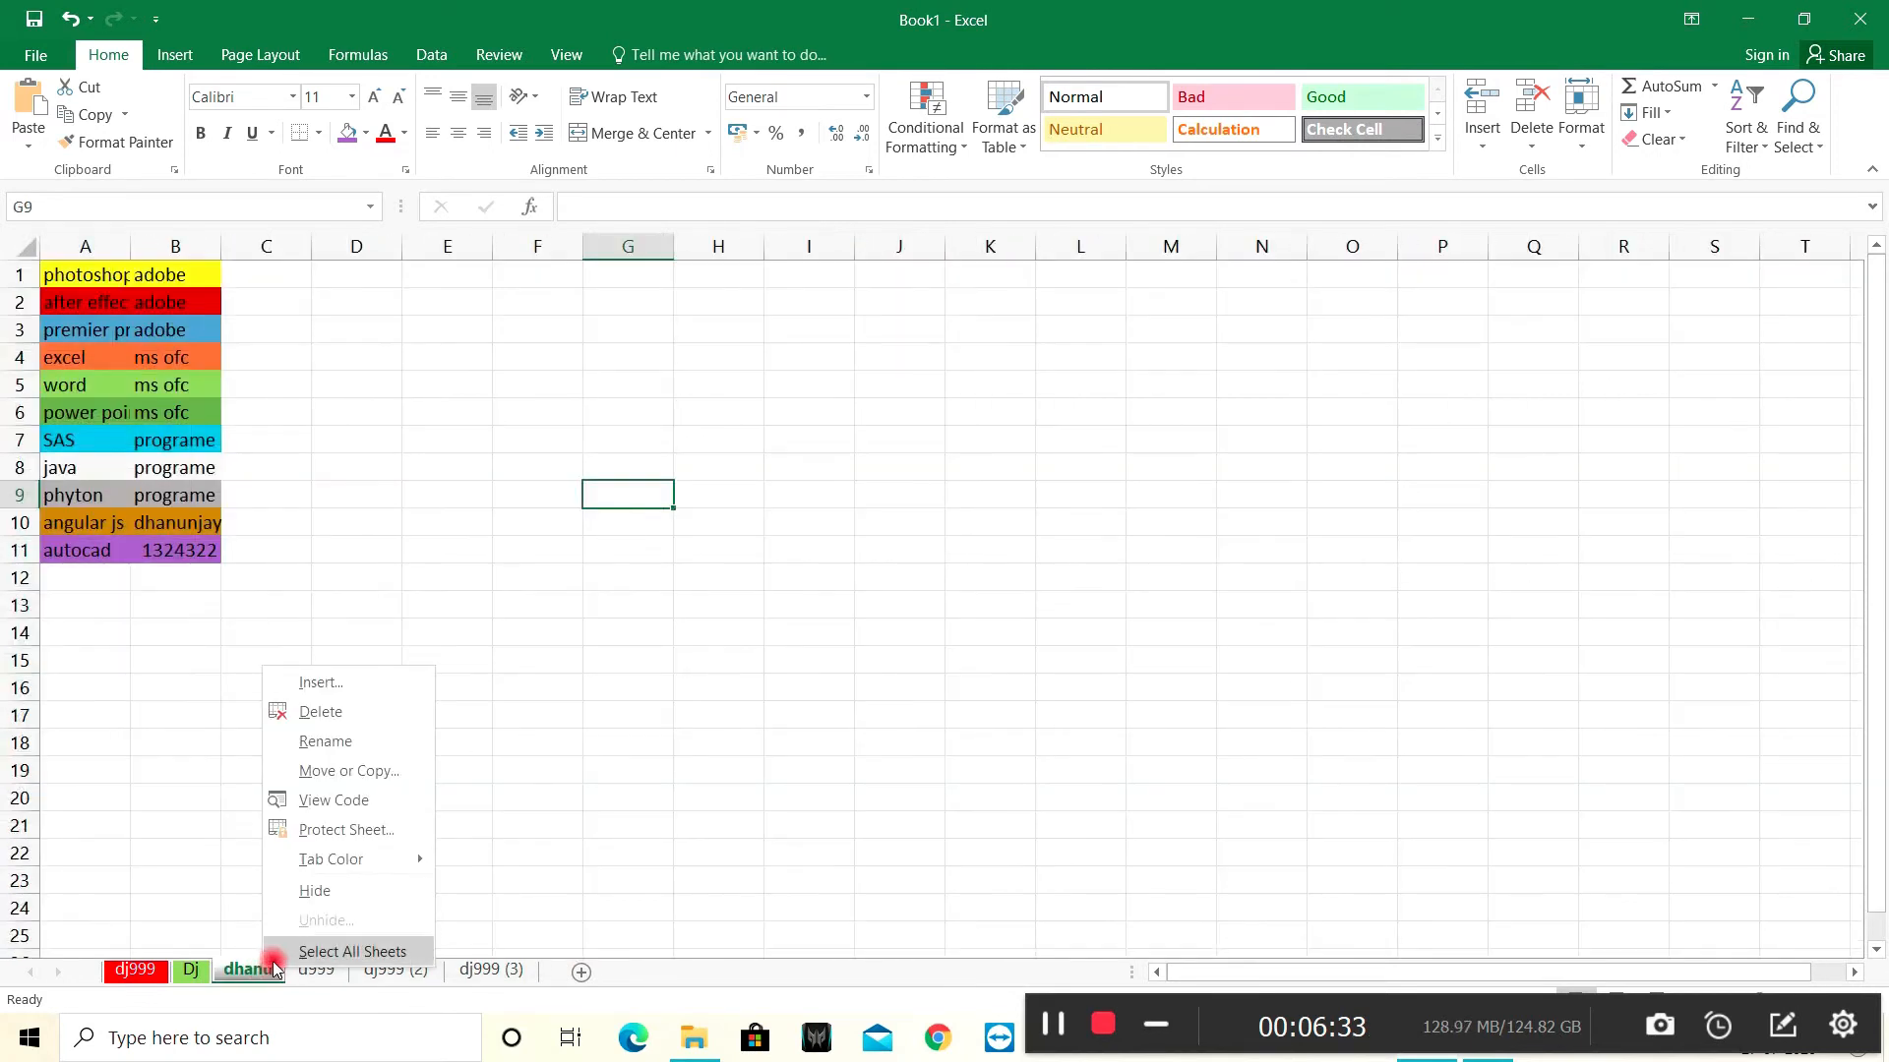
mouse_move(332, 865)
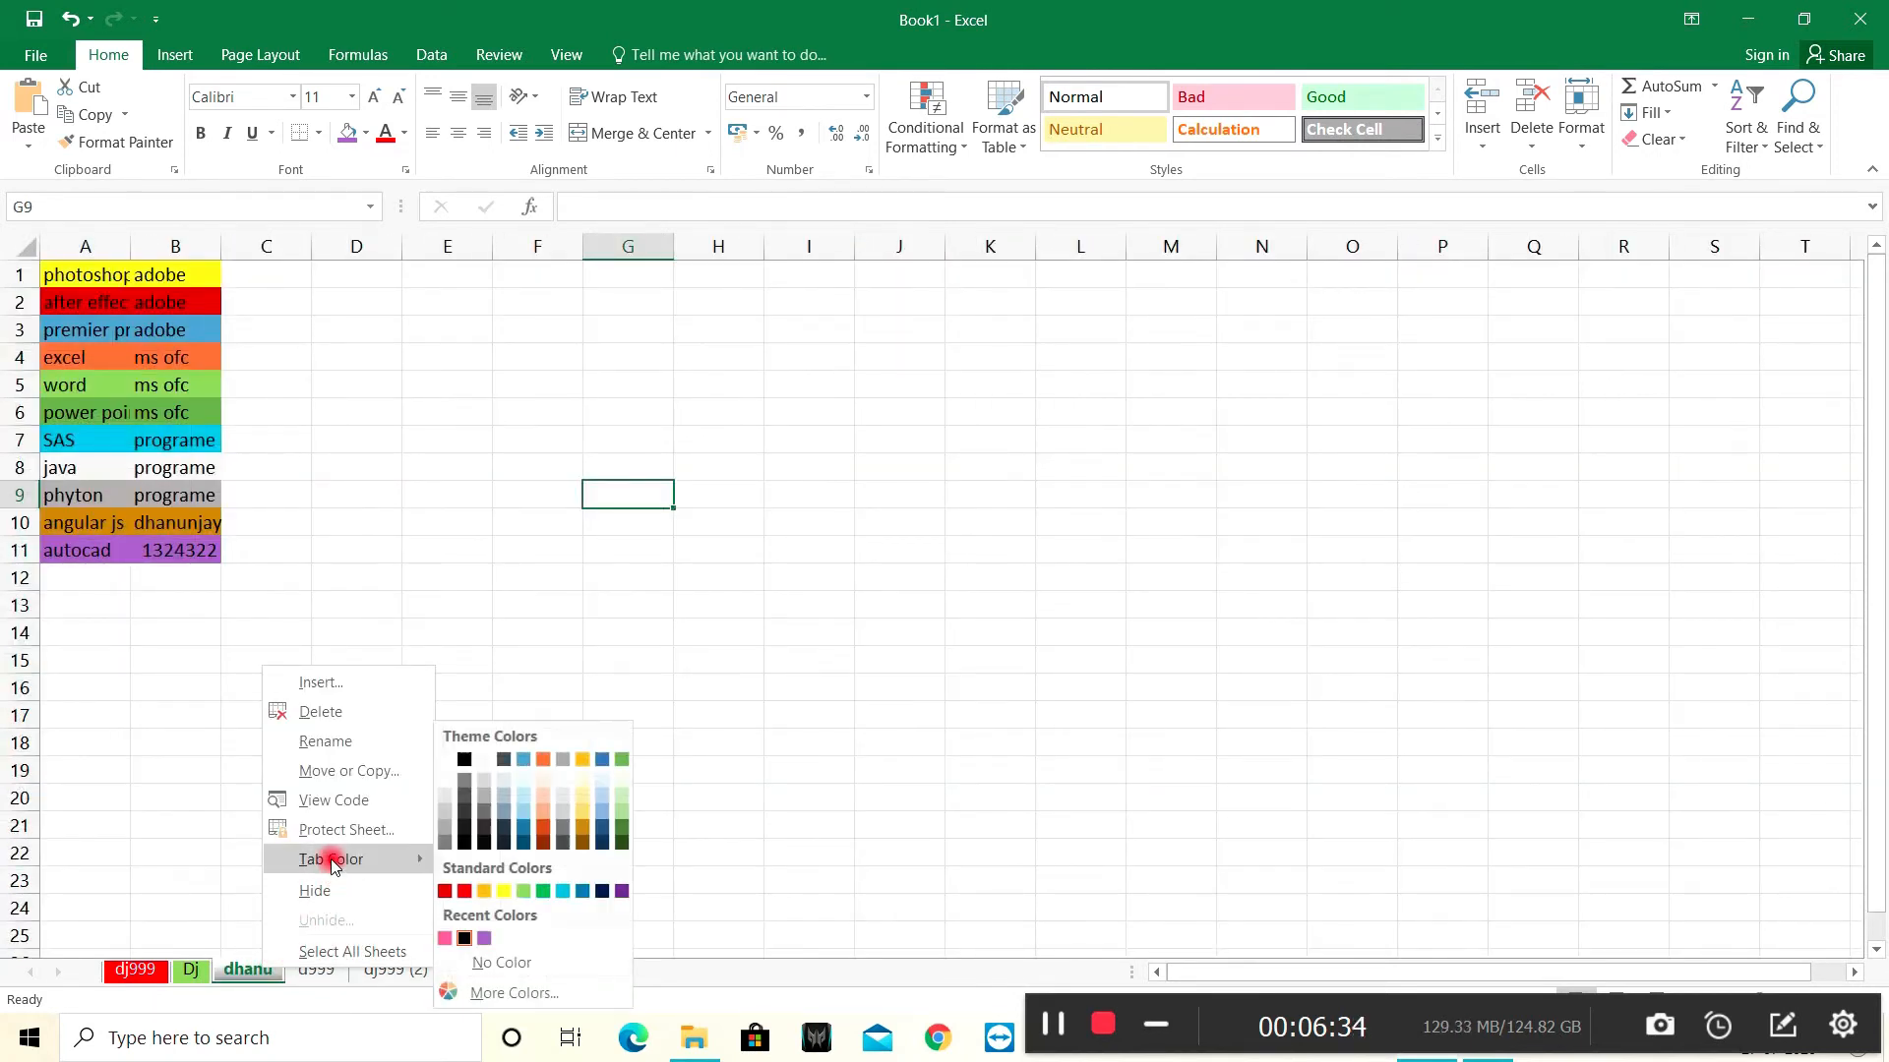
left_click(495, 962)
Remove the tab colors from the Dj sheet and the original dj999 sheet.
right_click(191, 971)
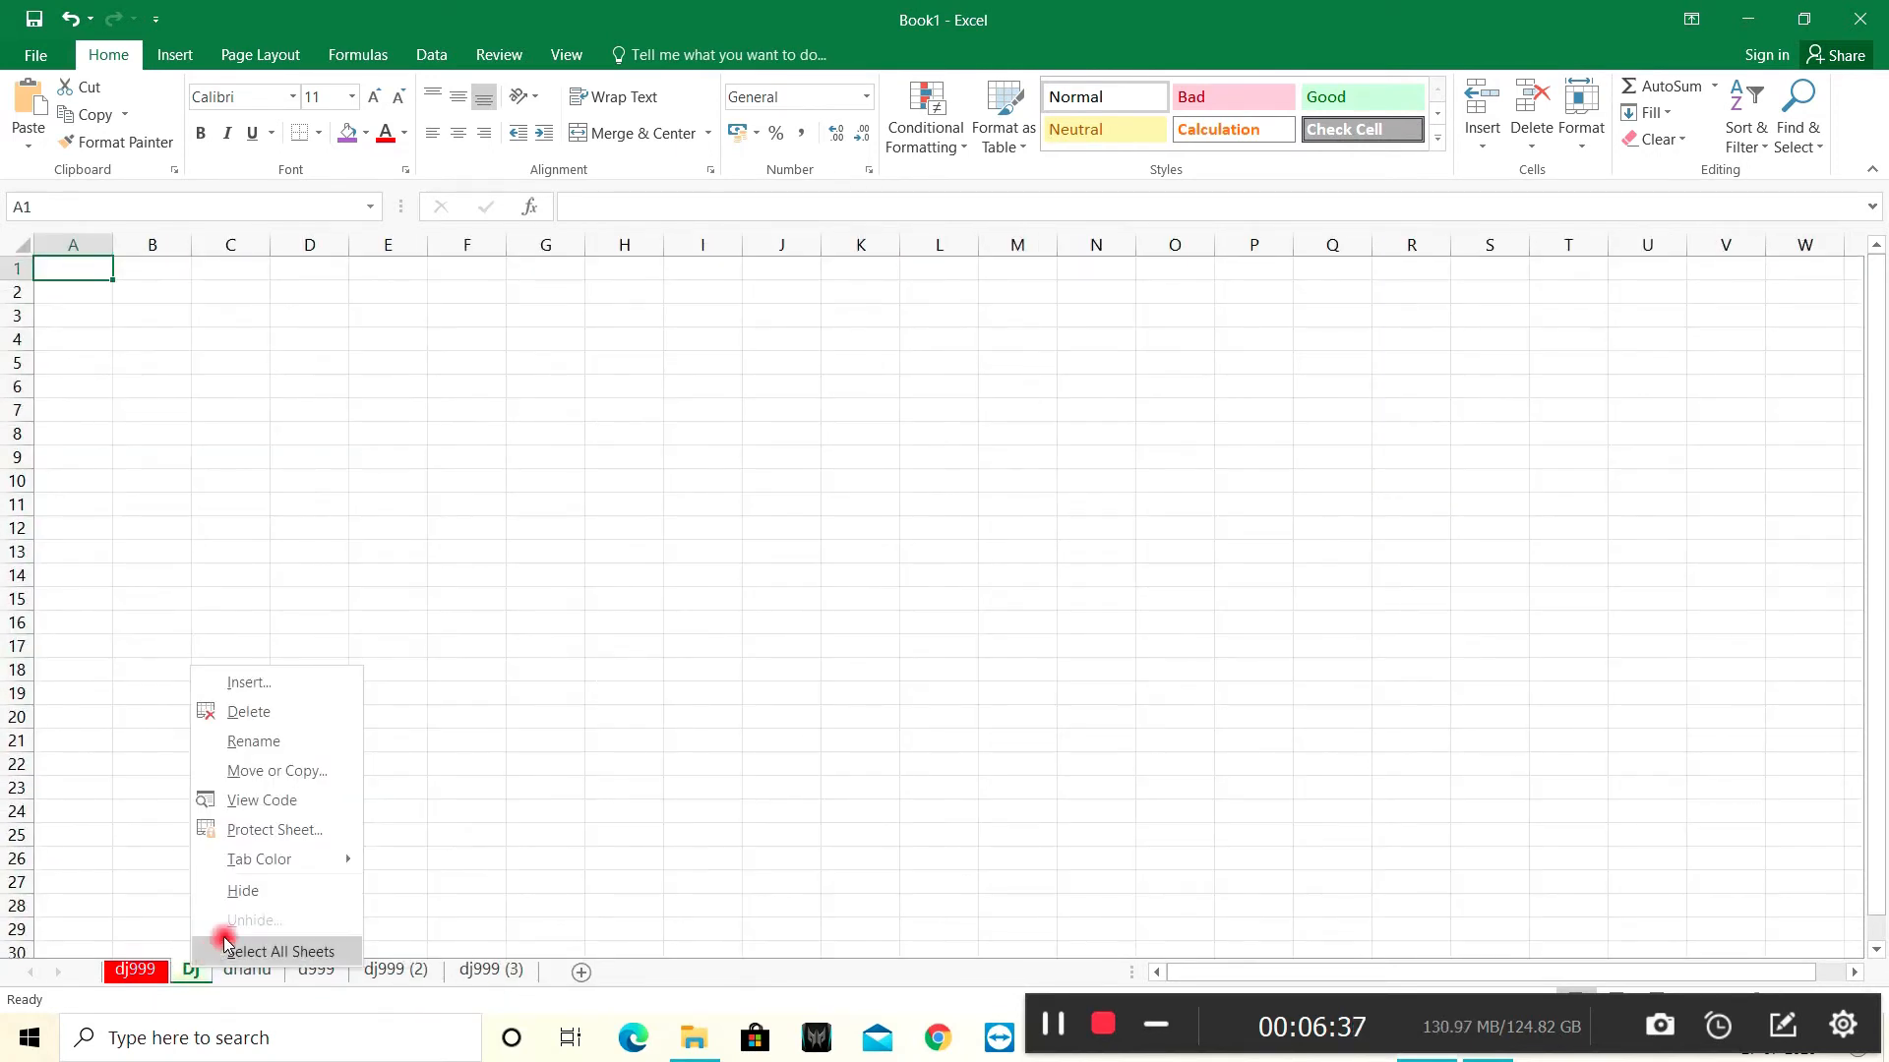
mouse_move(253, 869)
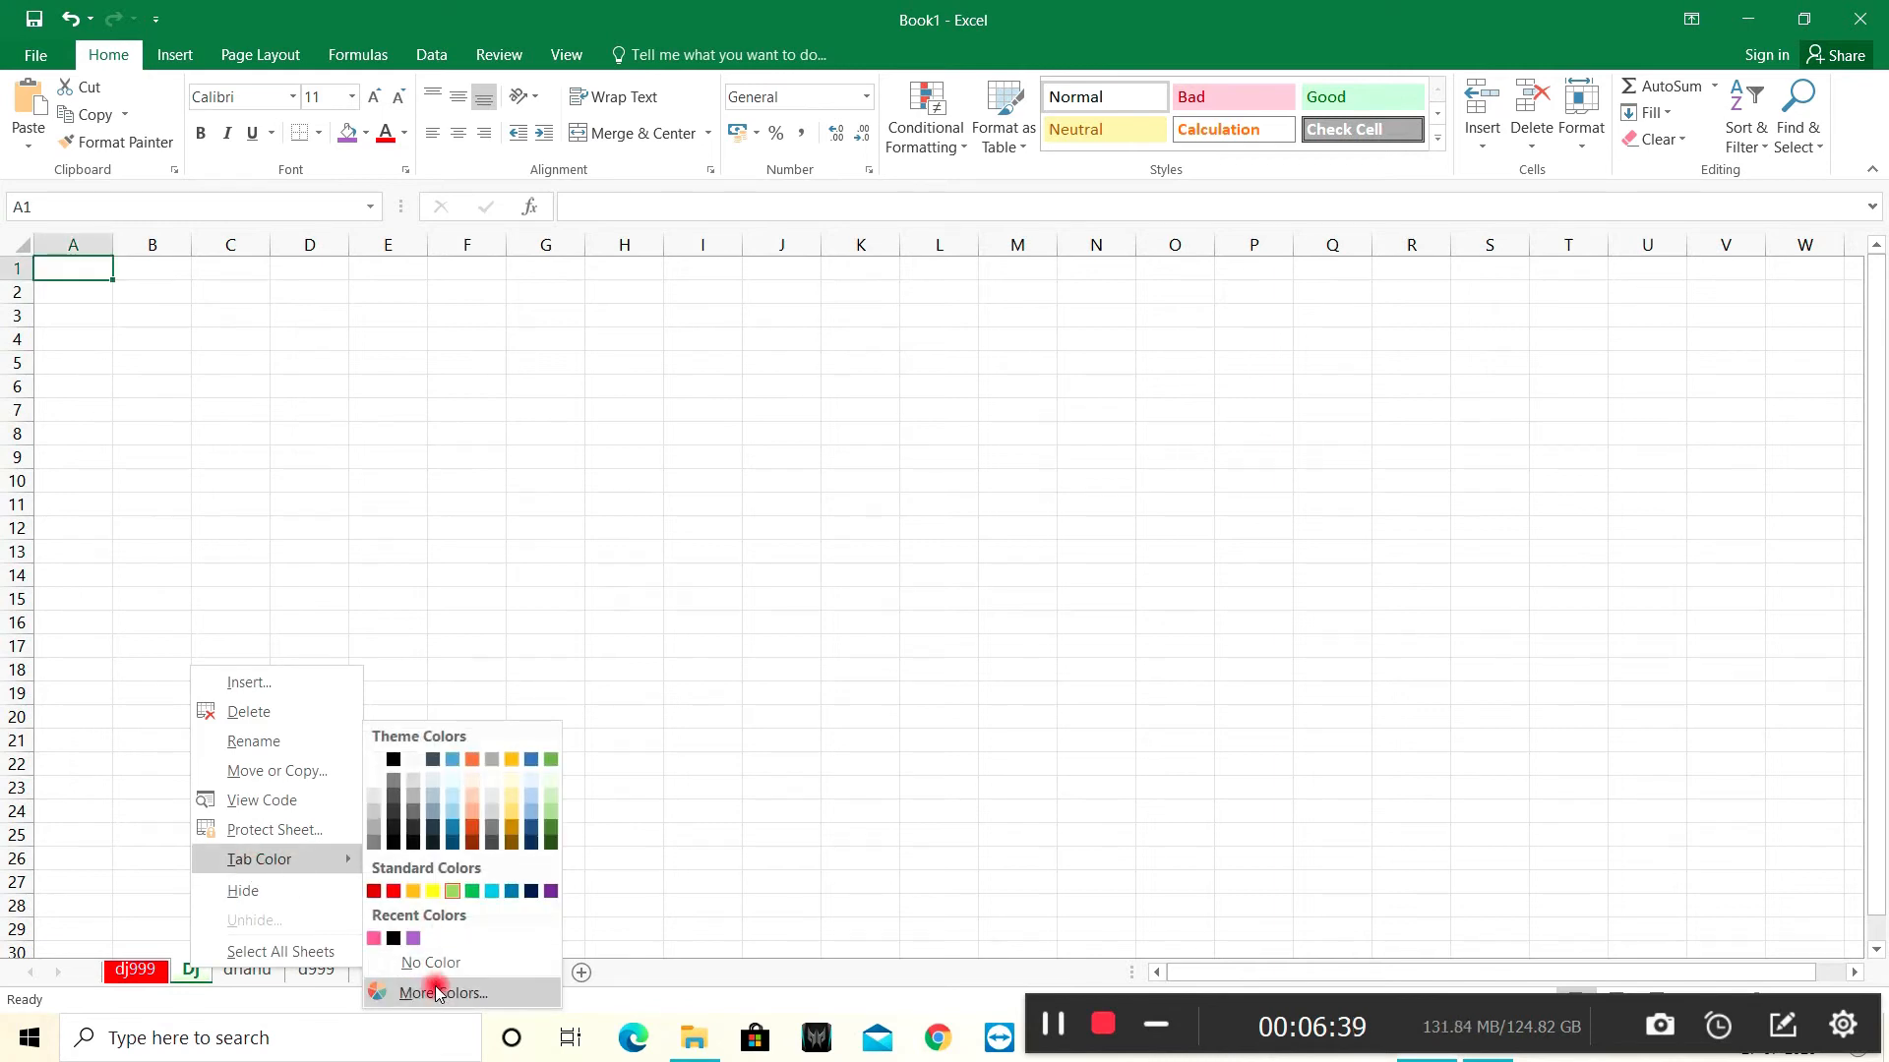
left_click(437, 961)
right_click(151, 974)
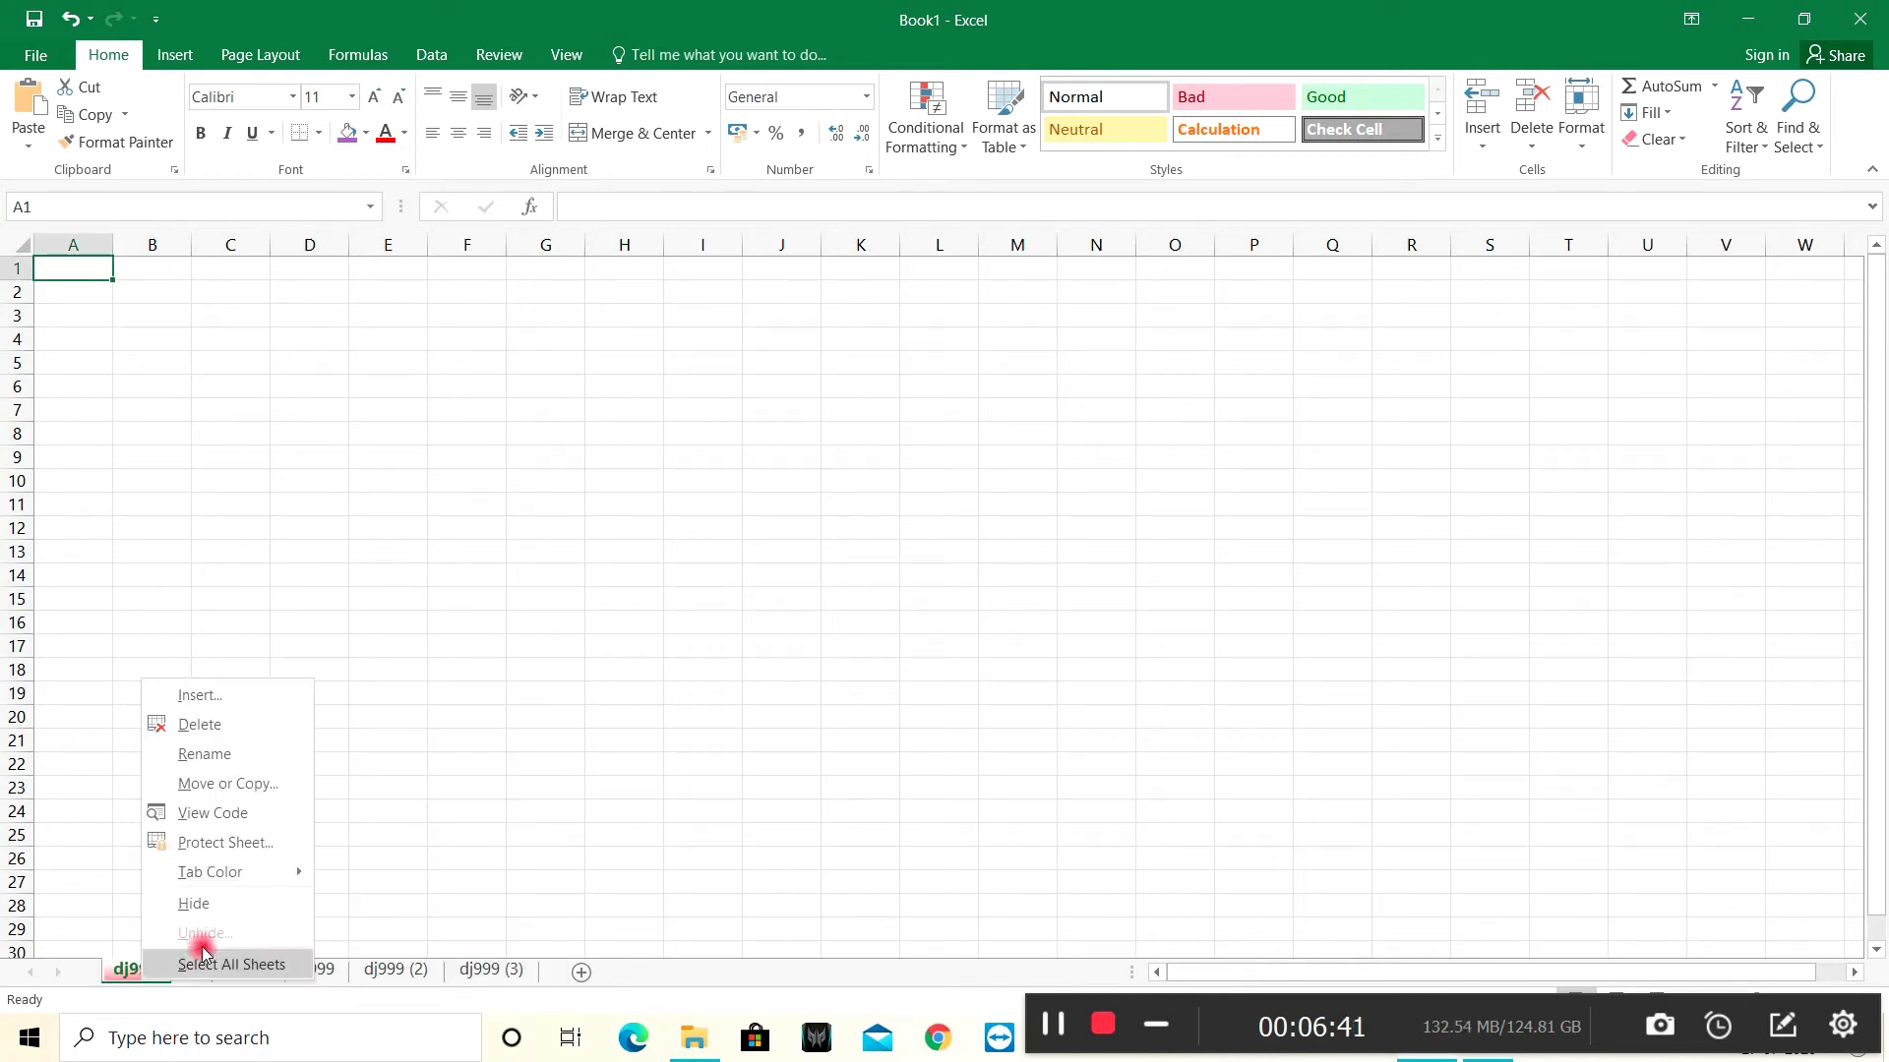
mouse_move(245, 873)
left_click(388, 959)
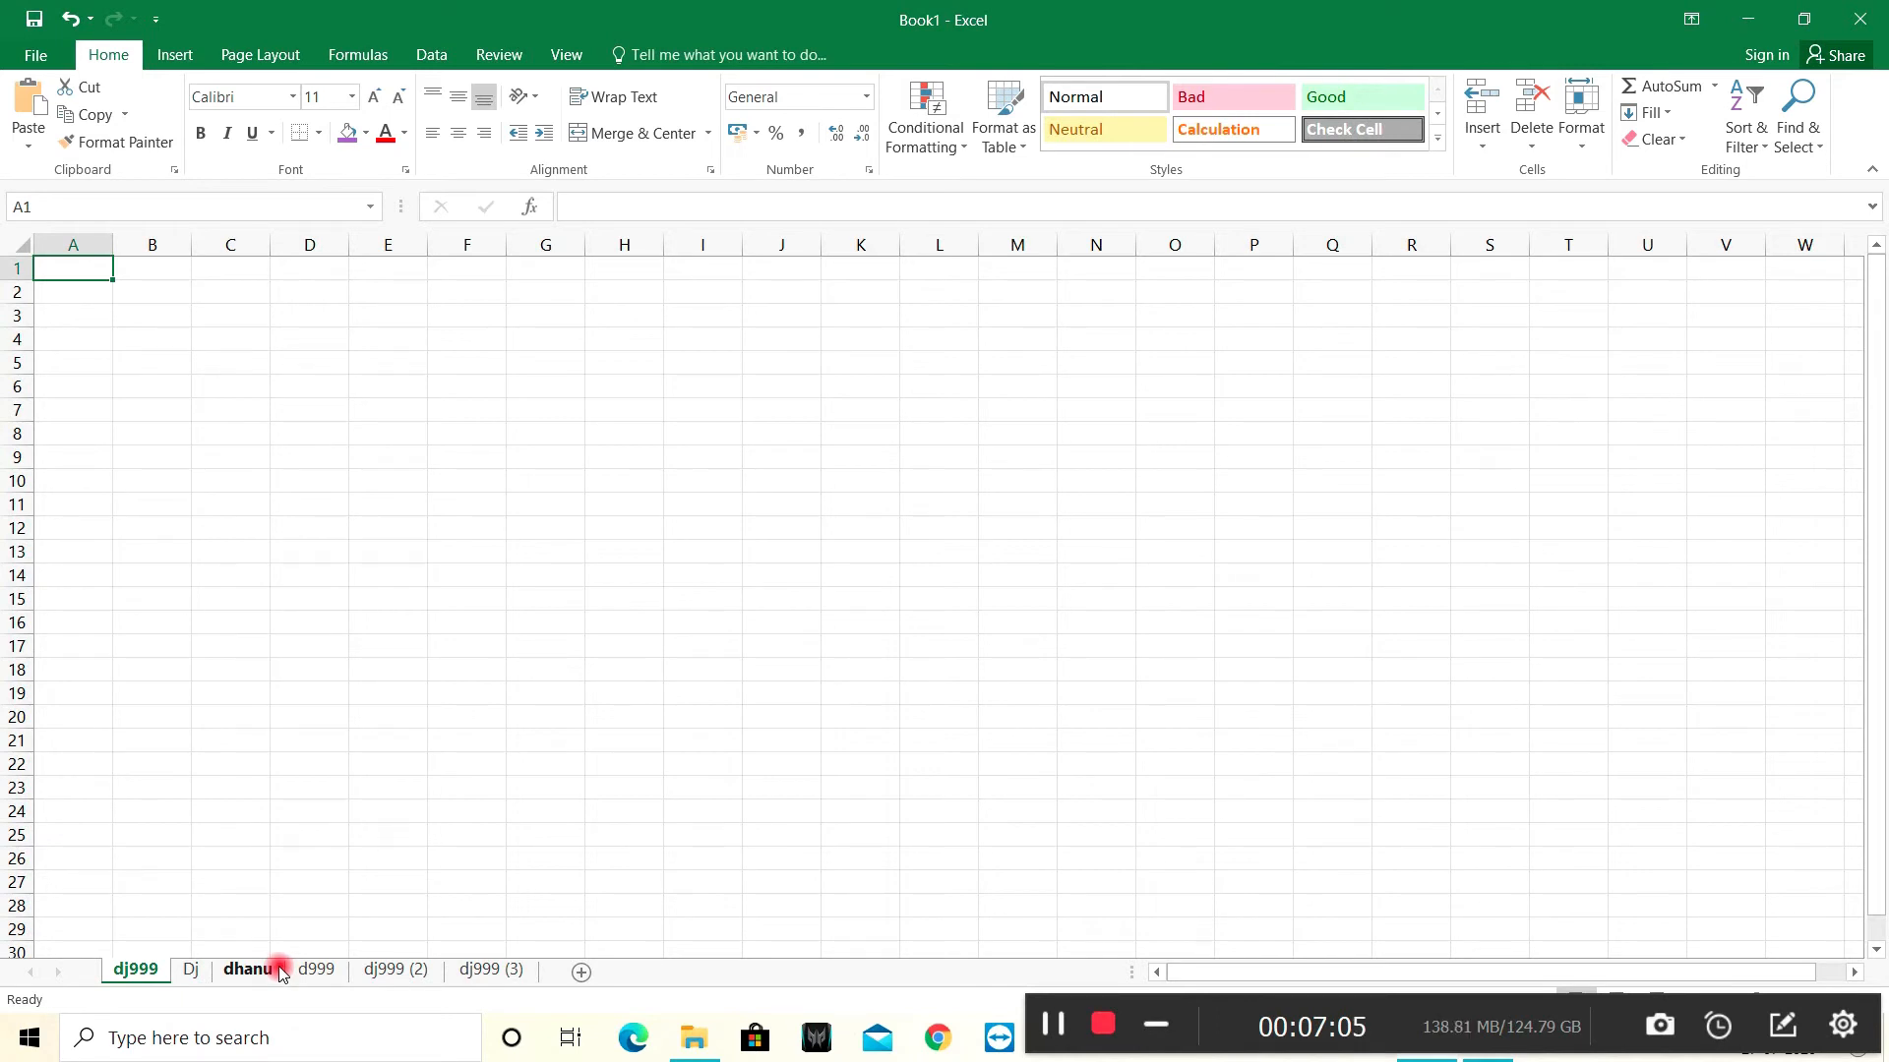
left_click(191, 970)
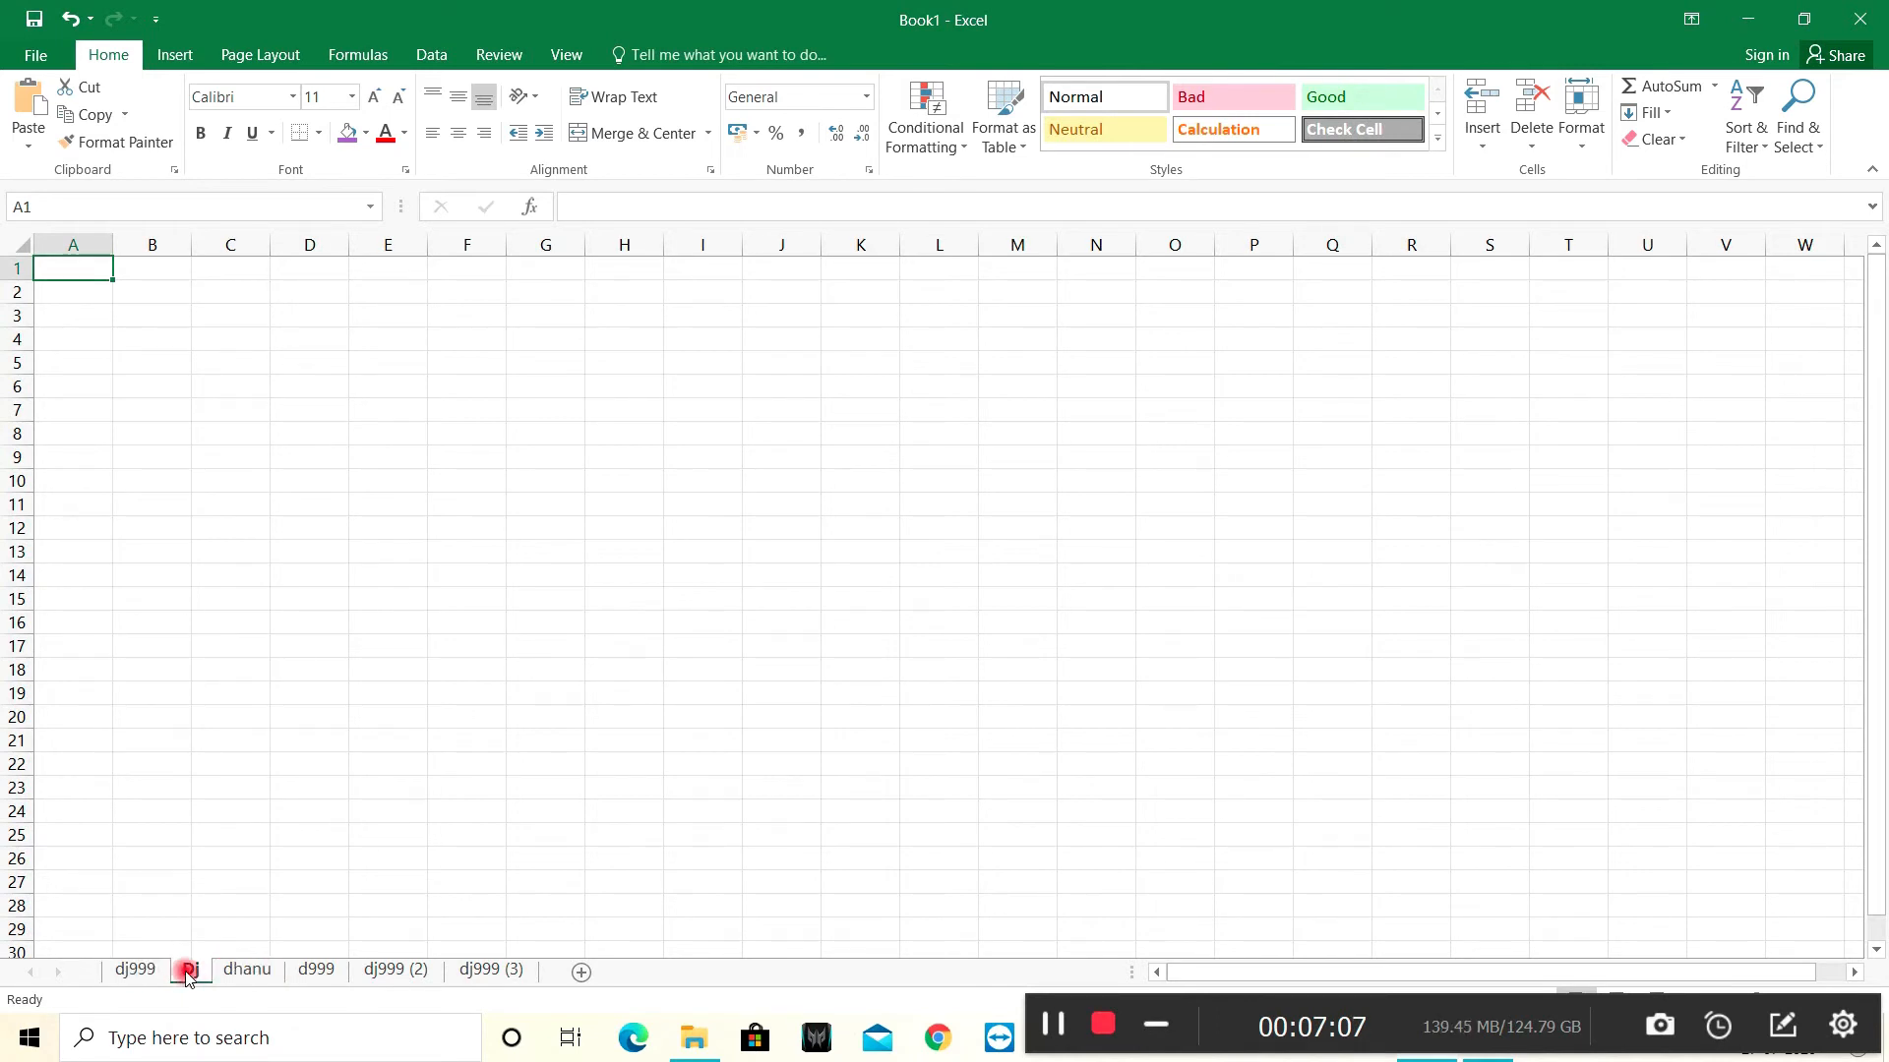
left_click(300, 972)
left_click(393, 972)
left_click(471, 972)
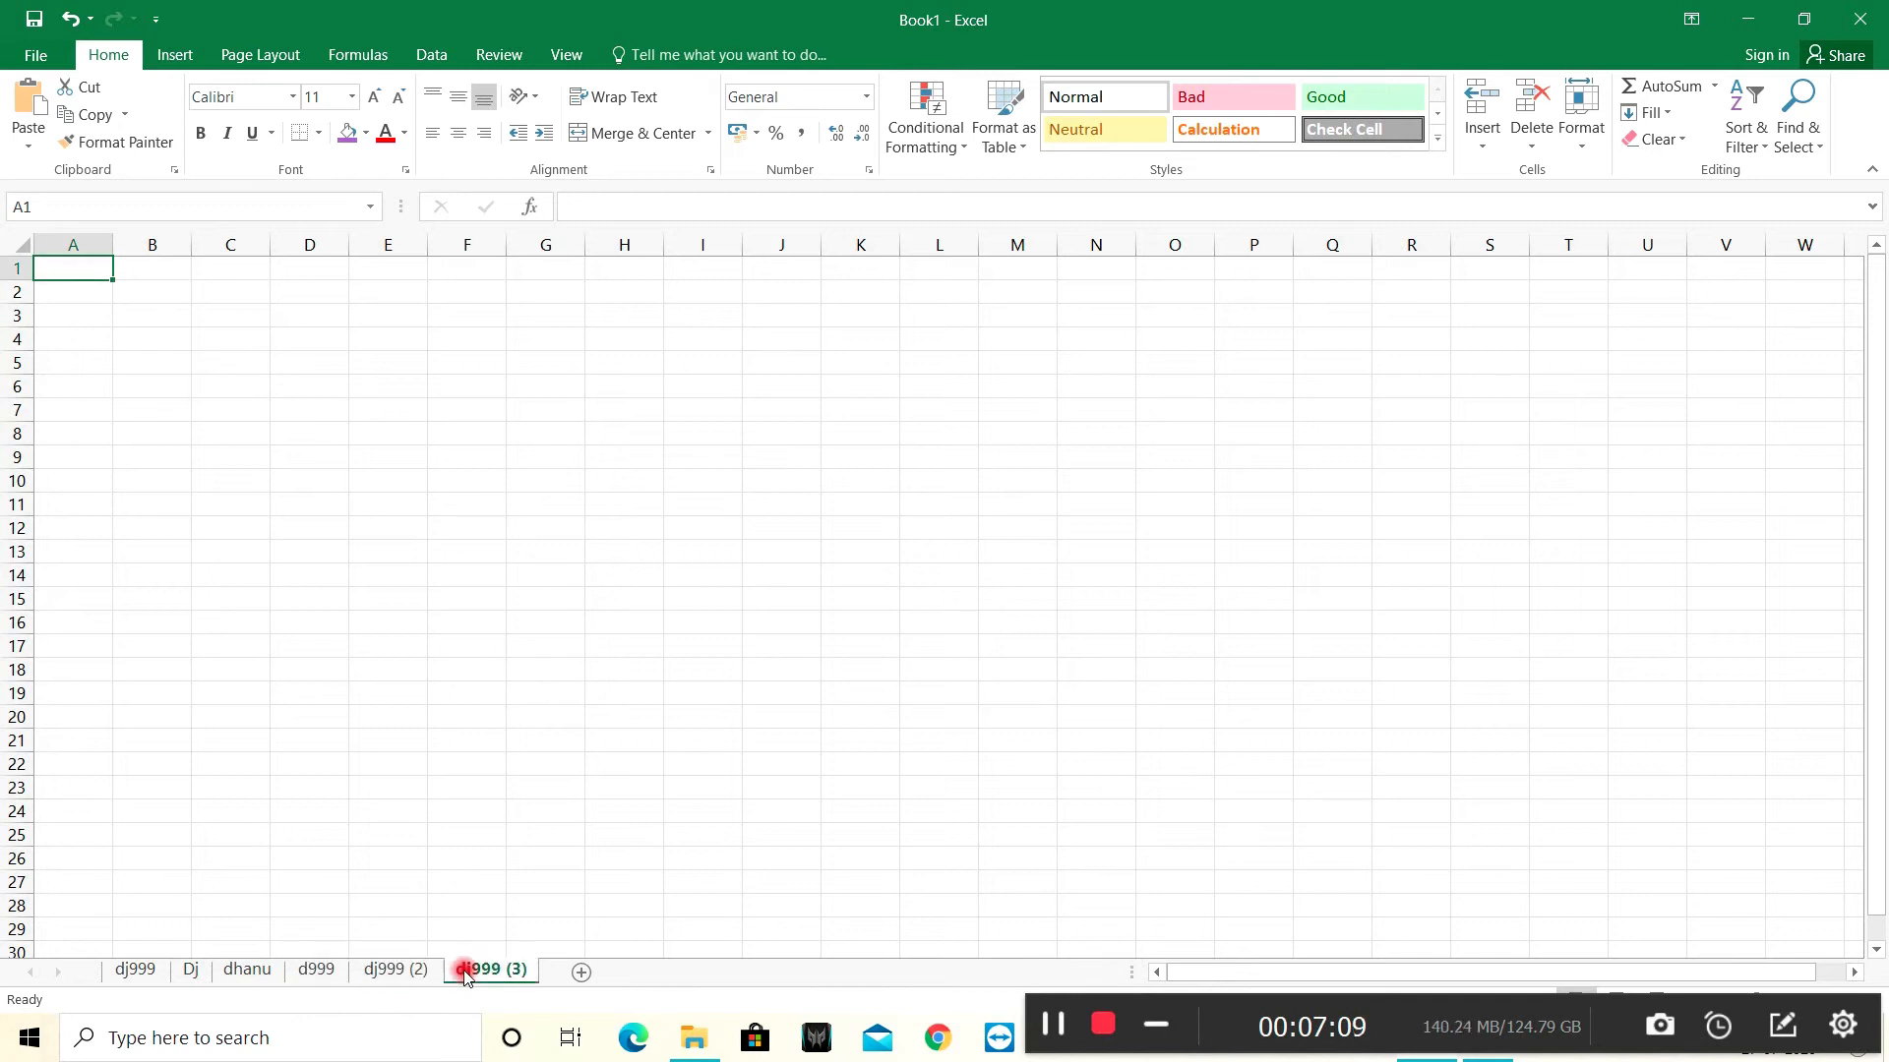
left_click(395, 972)
Hide the third sheet, which holds the colored software list.
left_click(247, 972)
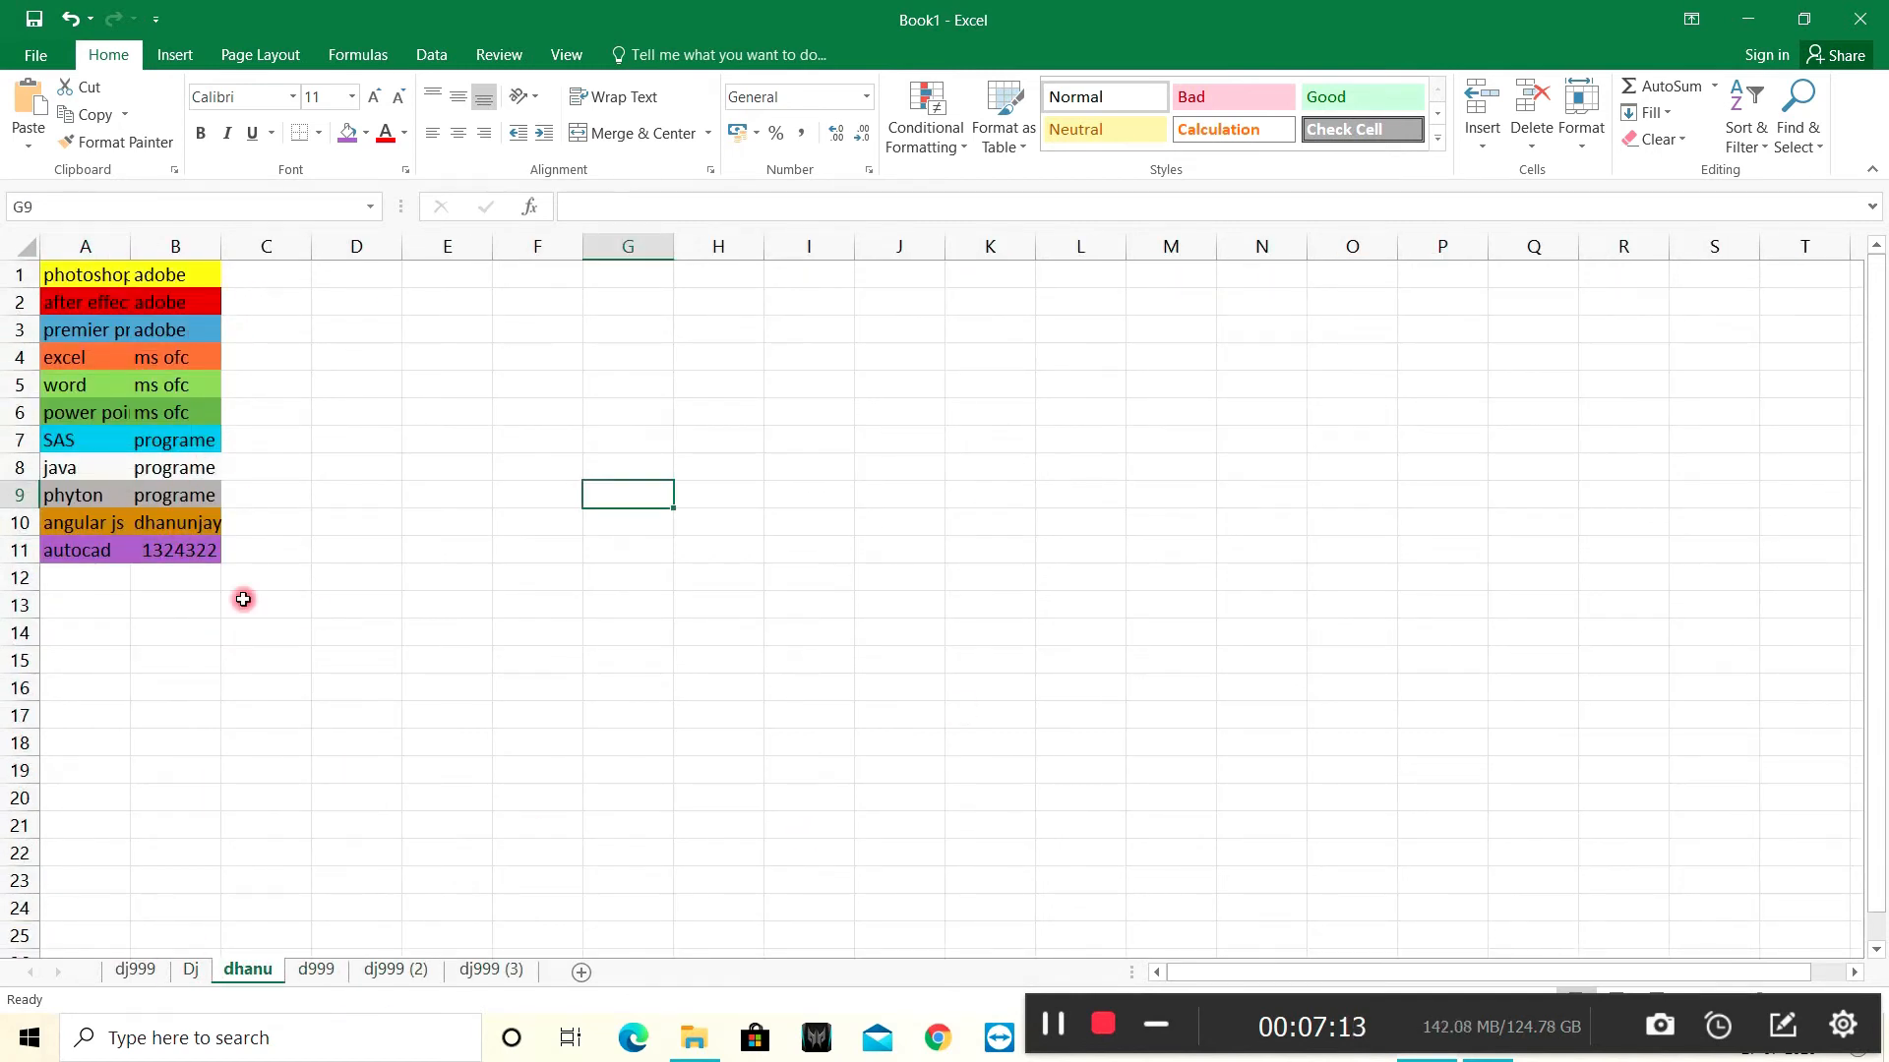
right_click(253, 971)
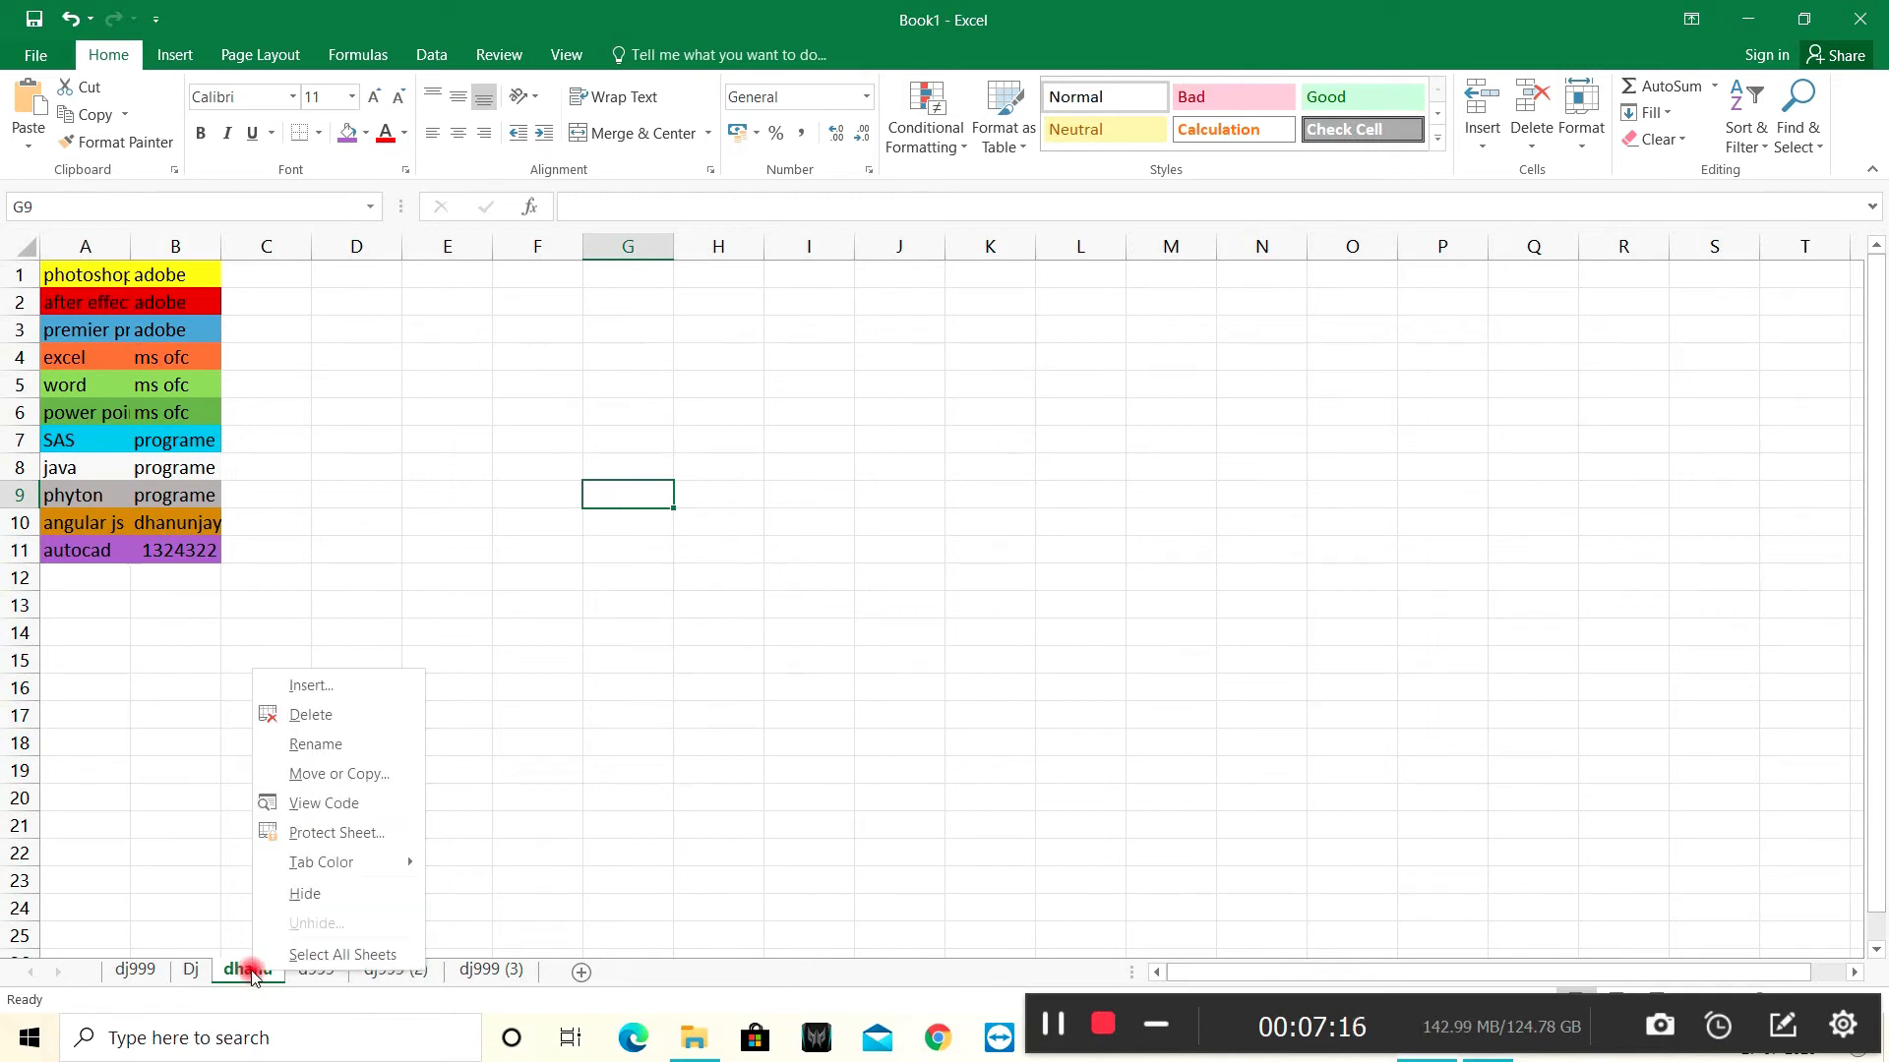
left_click(305, 894)
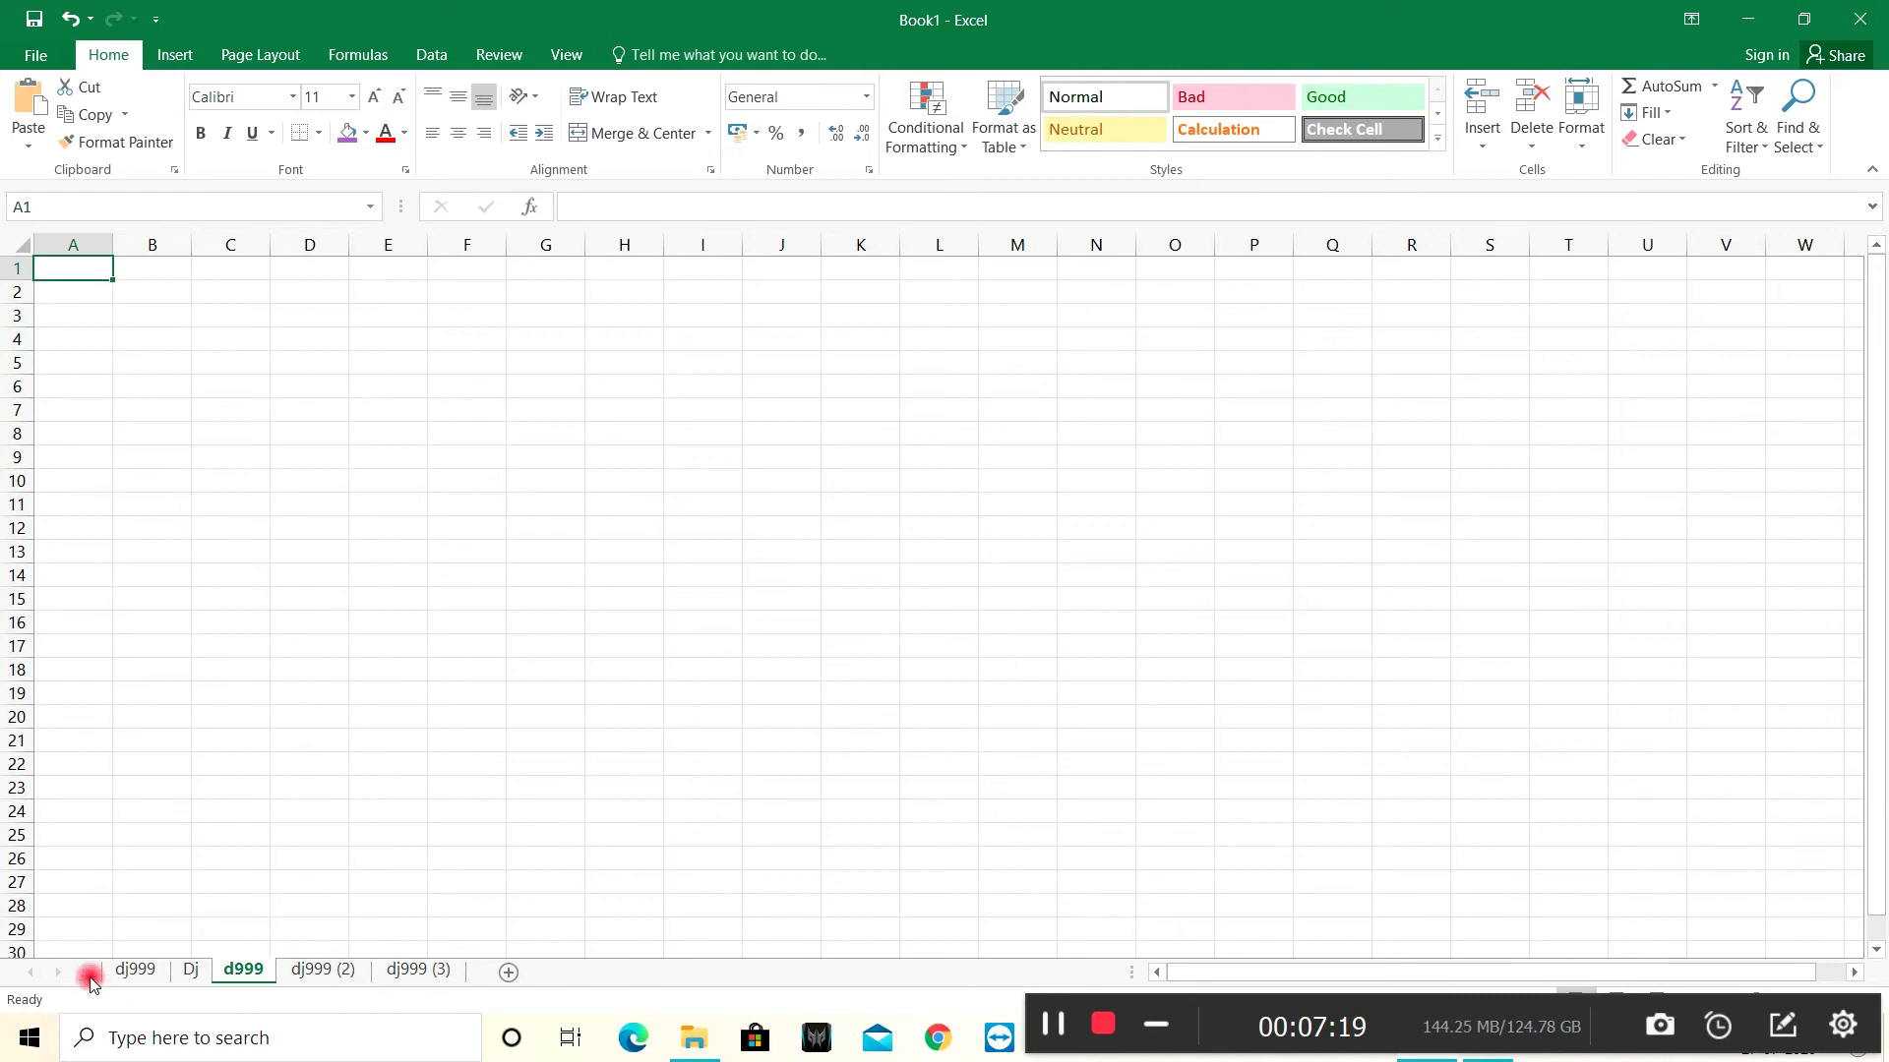
Look through the remaining sheets to check whether the hidden software list sheet is still among them.
left_click(128, 970)
left_click(197, 972)
left_click(243, 972)
left_click(313, 970)
left_click(421, 970)
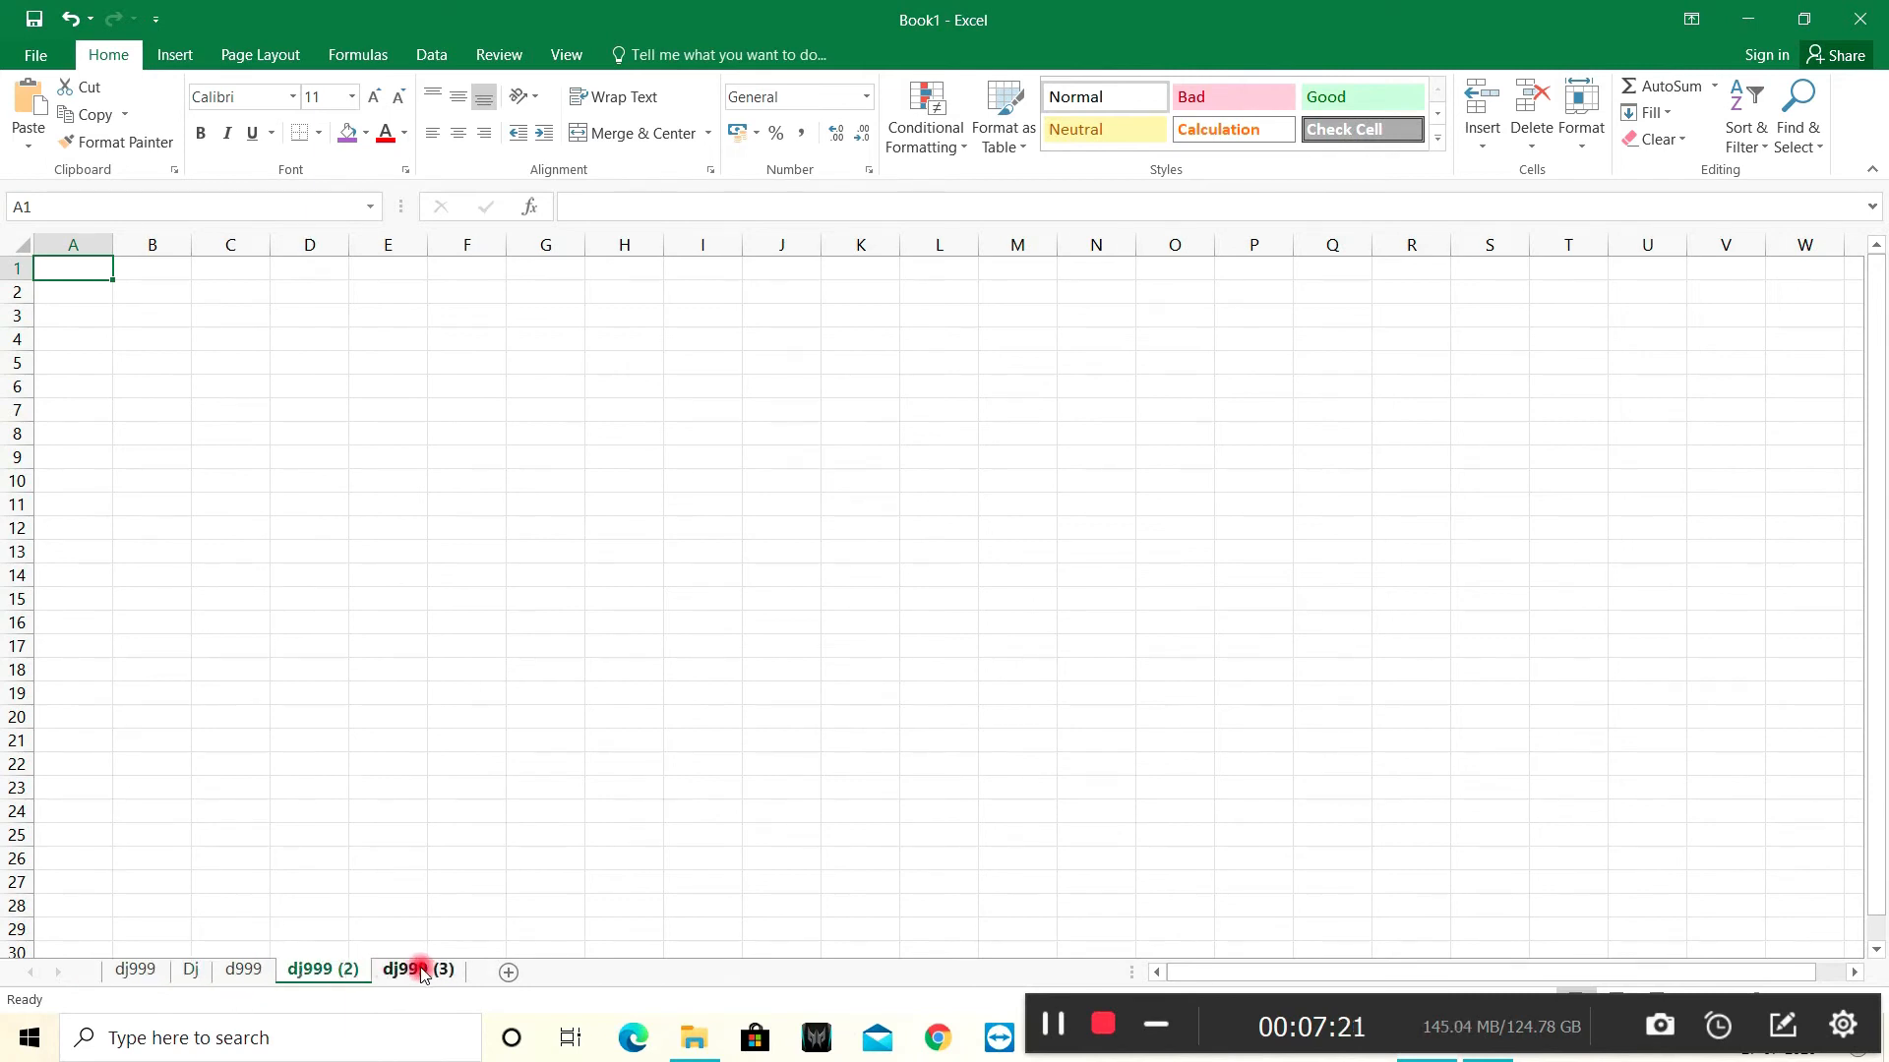
left_click(329, 972)
left_click(254, 974)
left_click(153, 971)
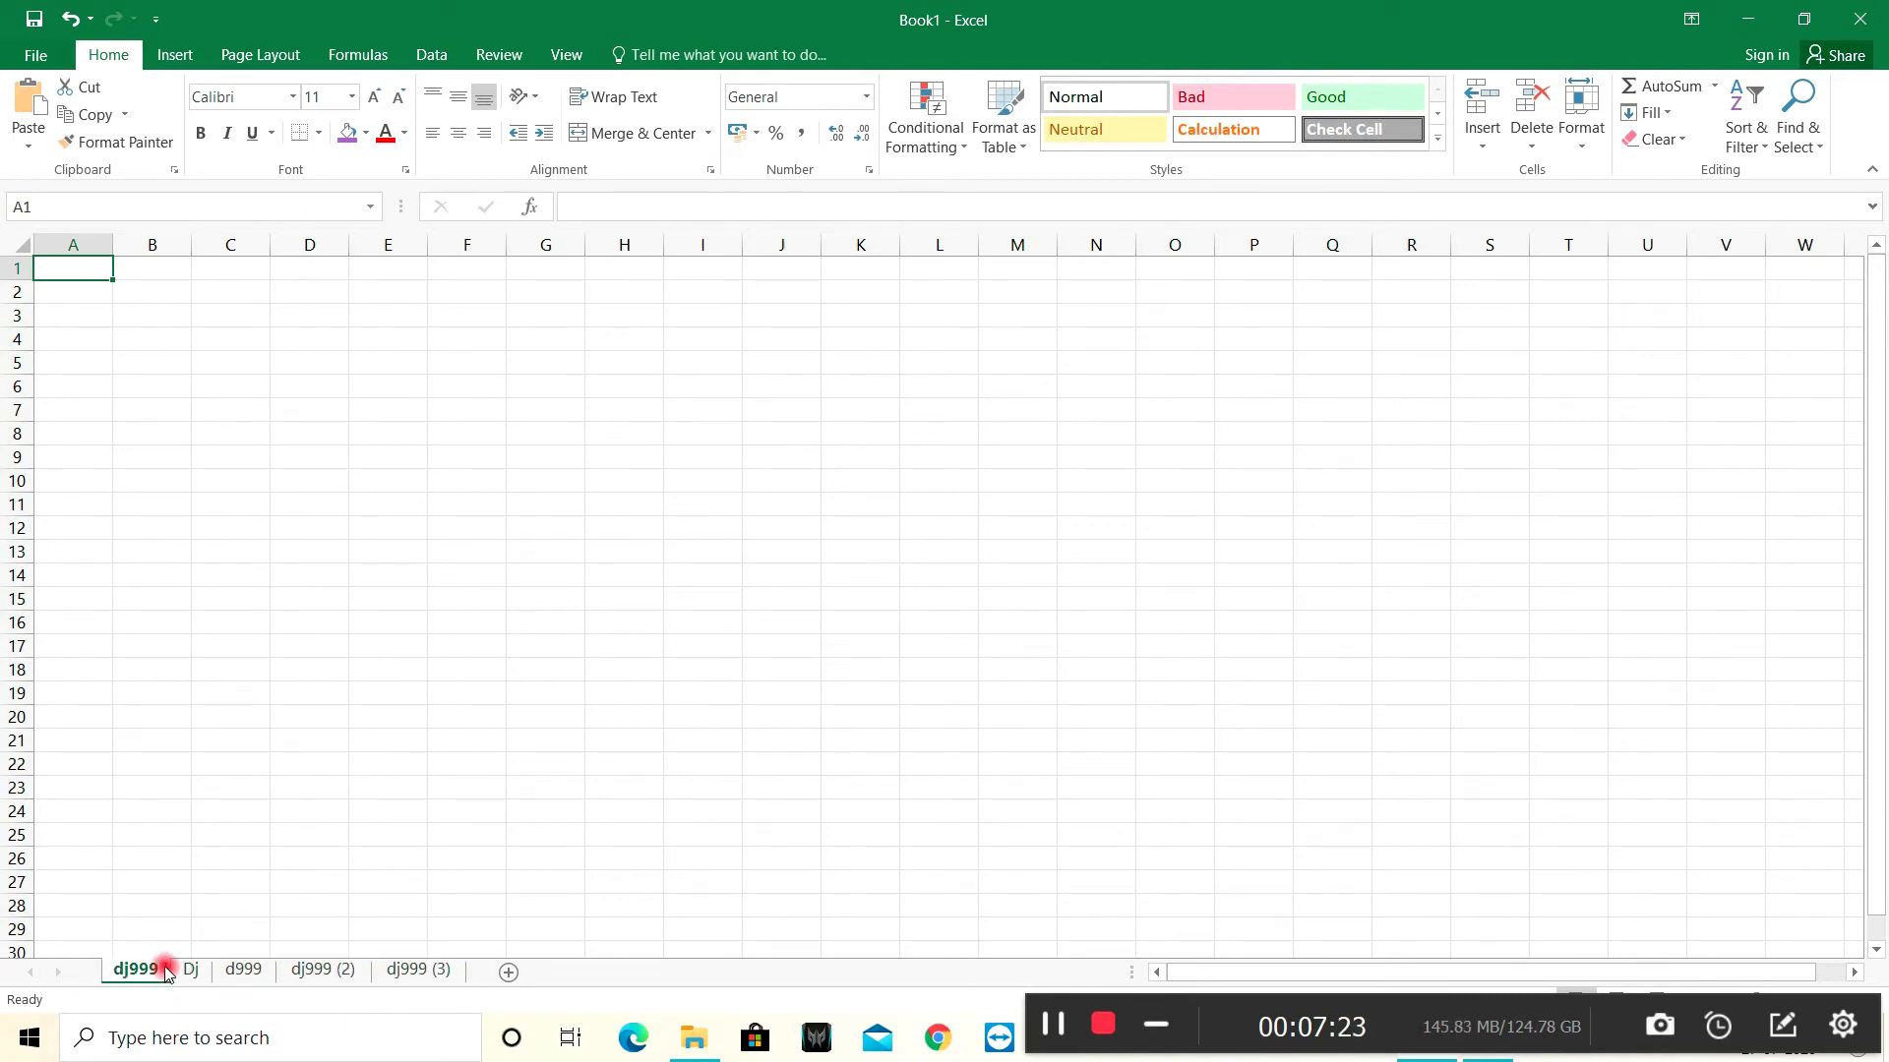
Unhide the hidden sheet with the colored software list.
right_click(243, 971)
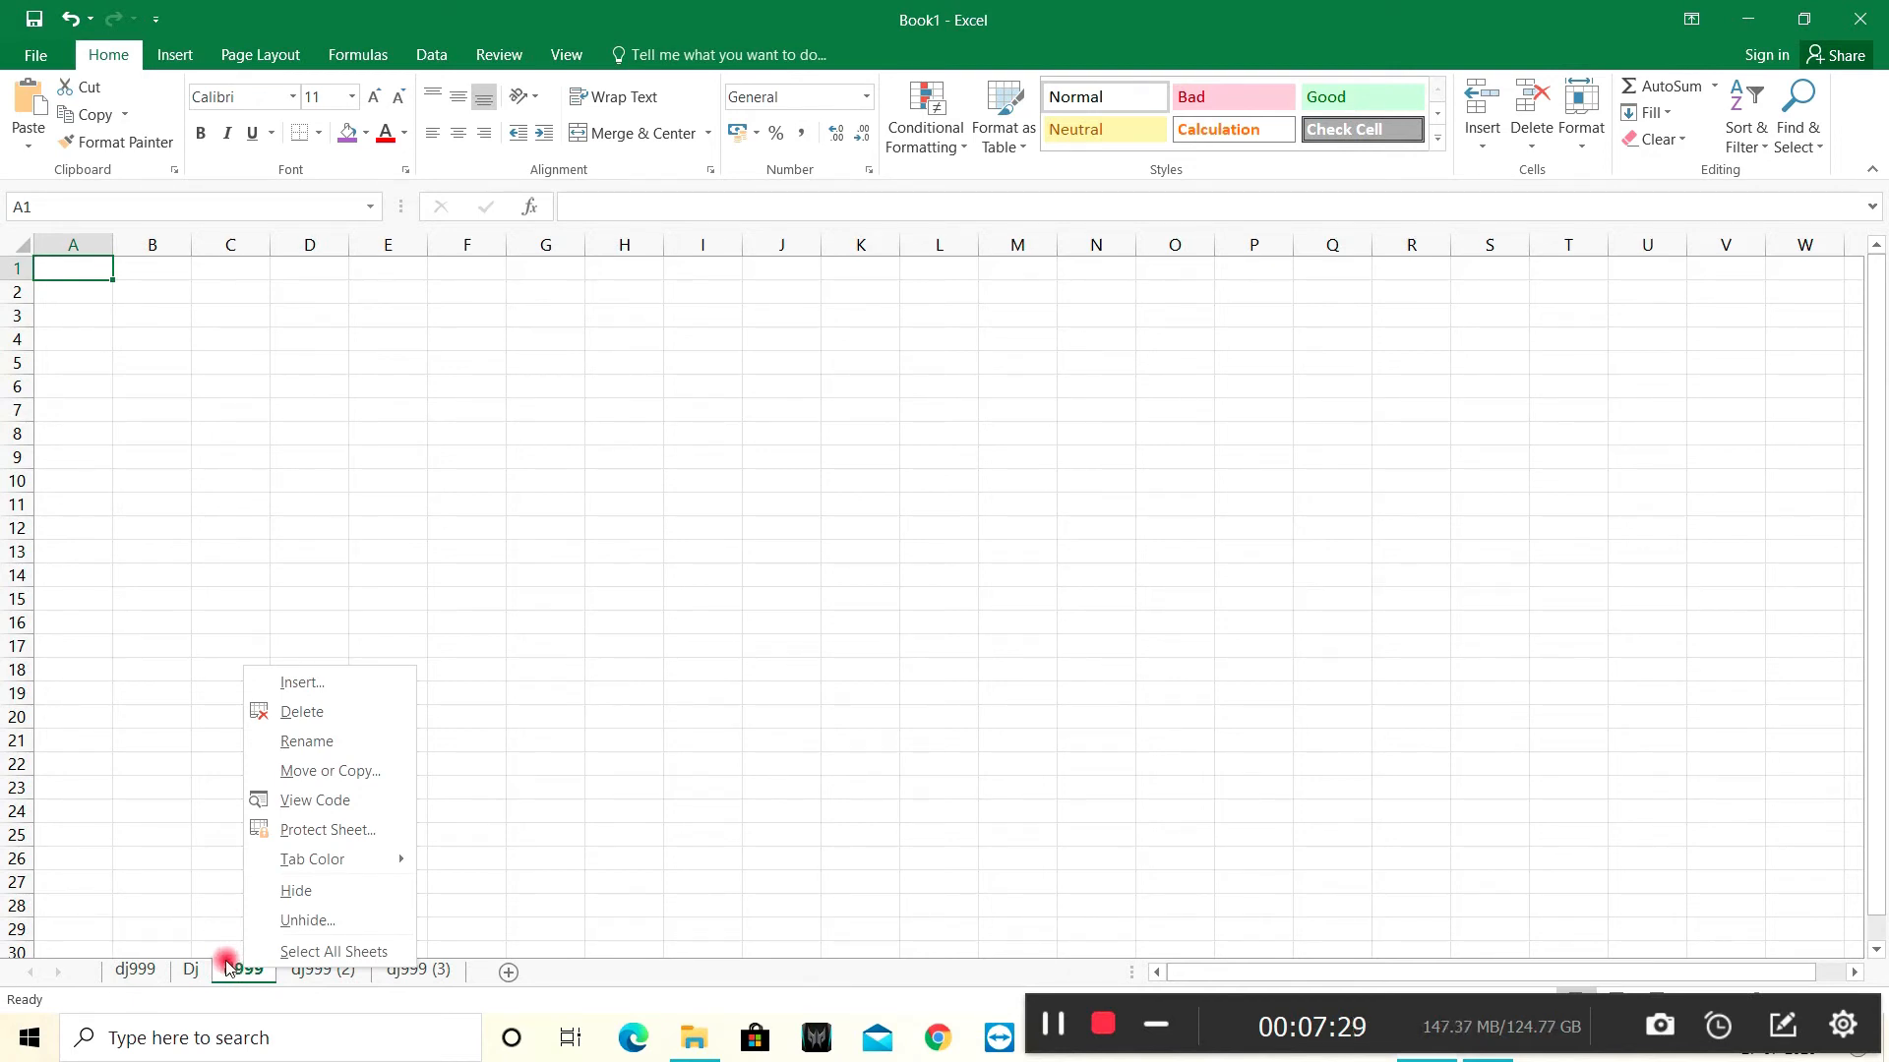
right_click(235, 972)
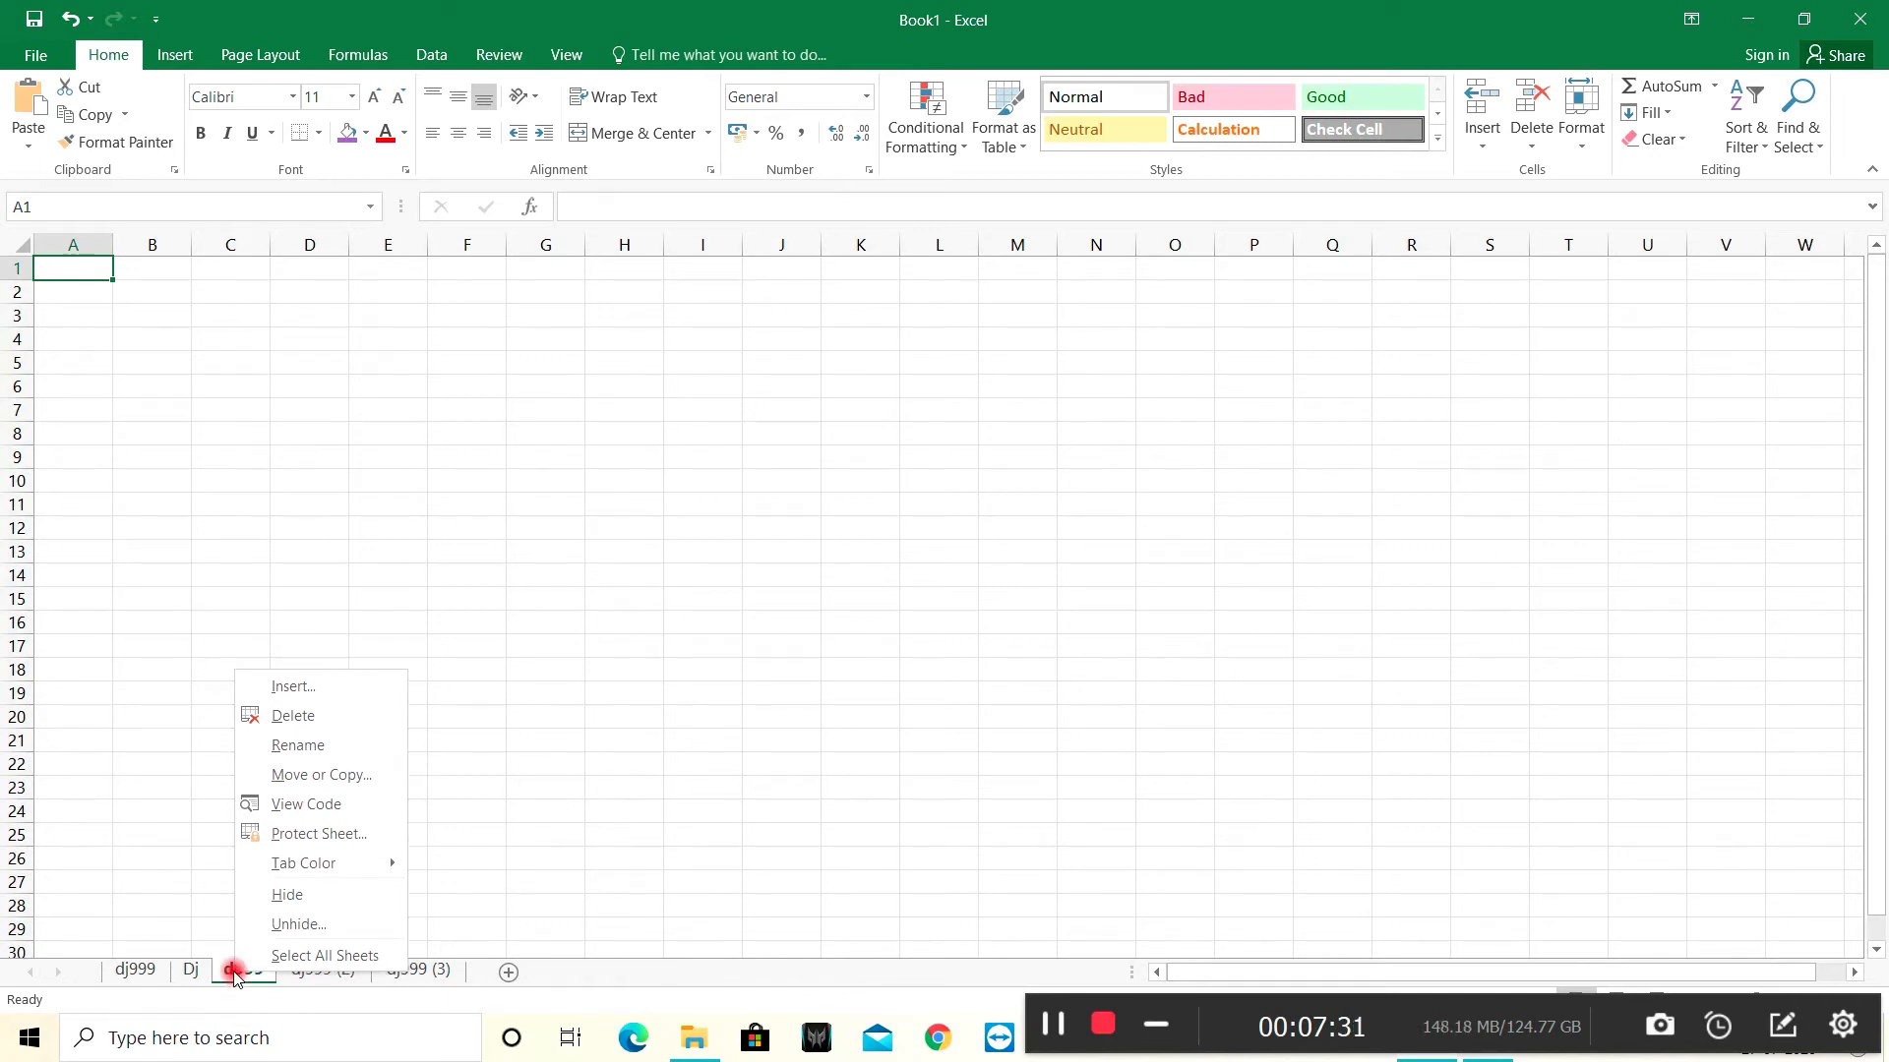
left_click(265, 930)
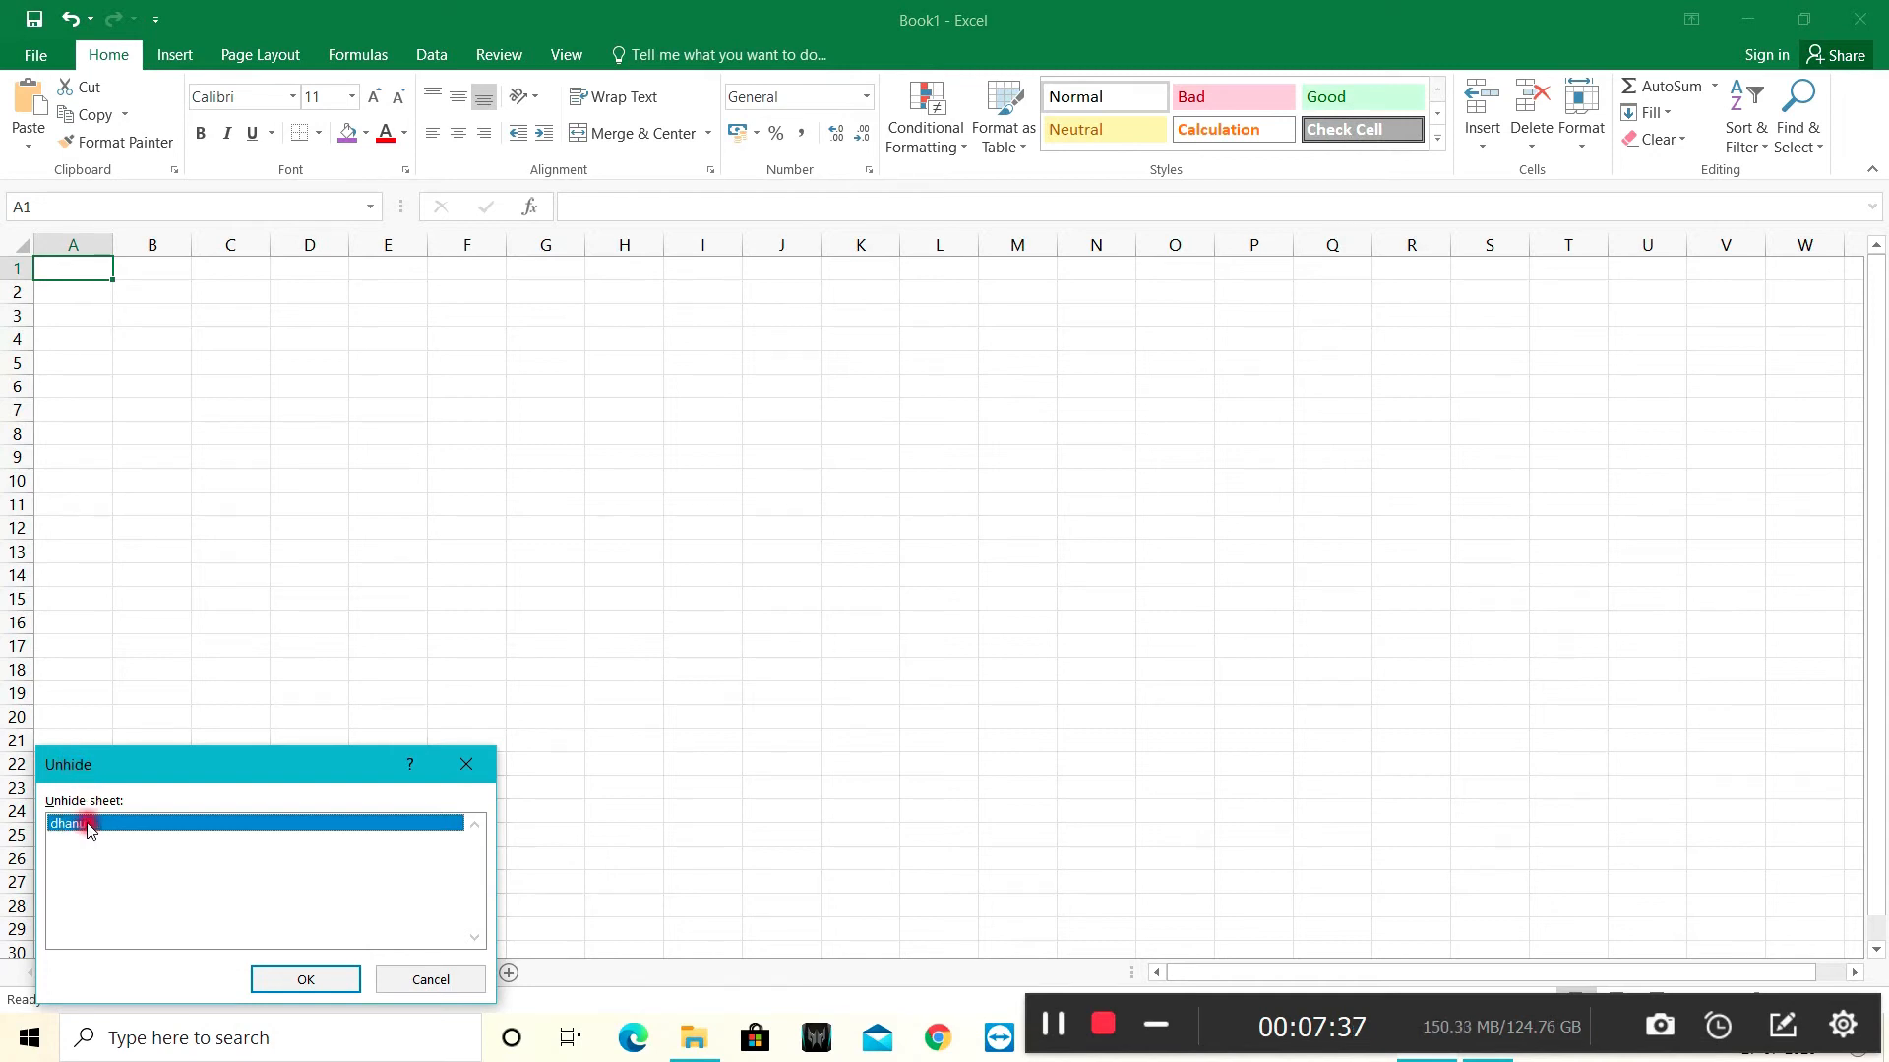
left_click(280, 979)
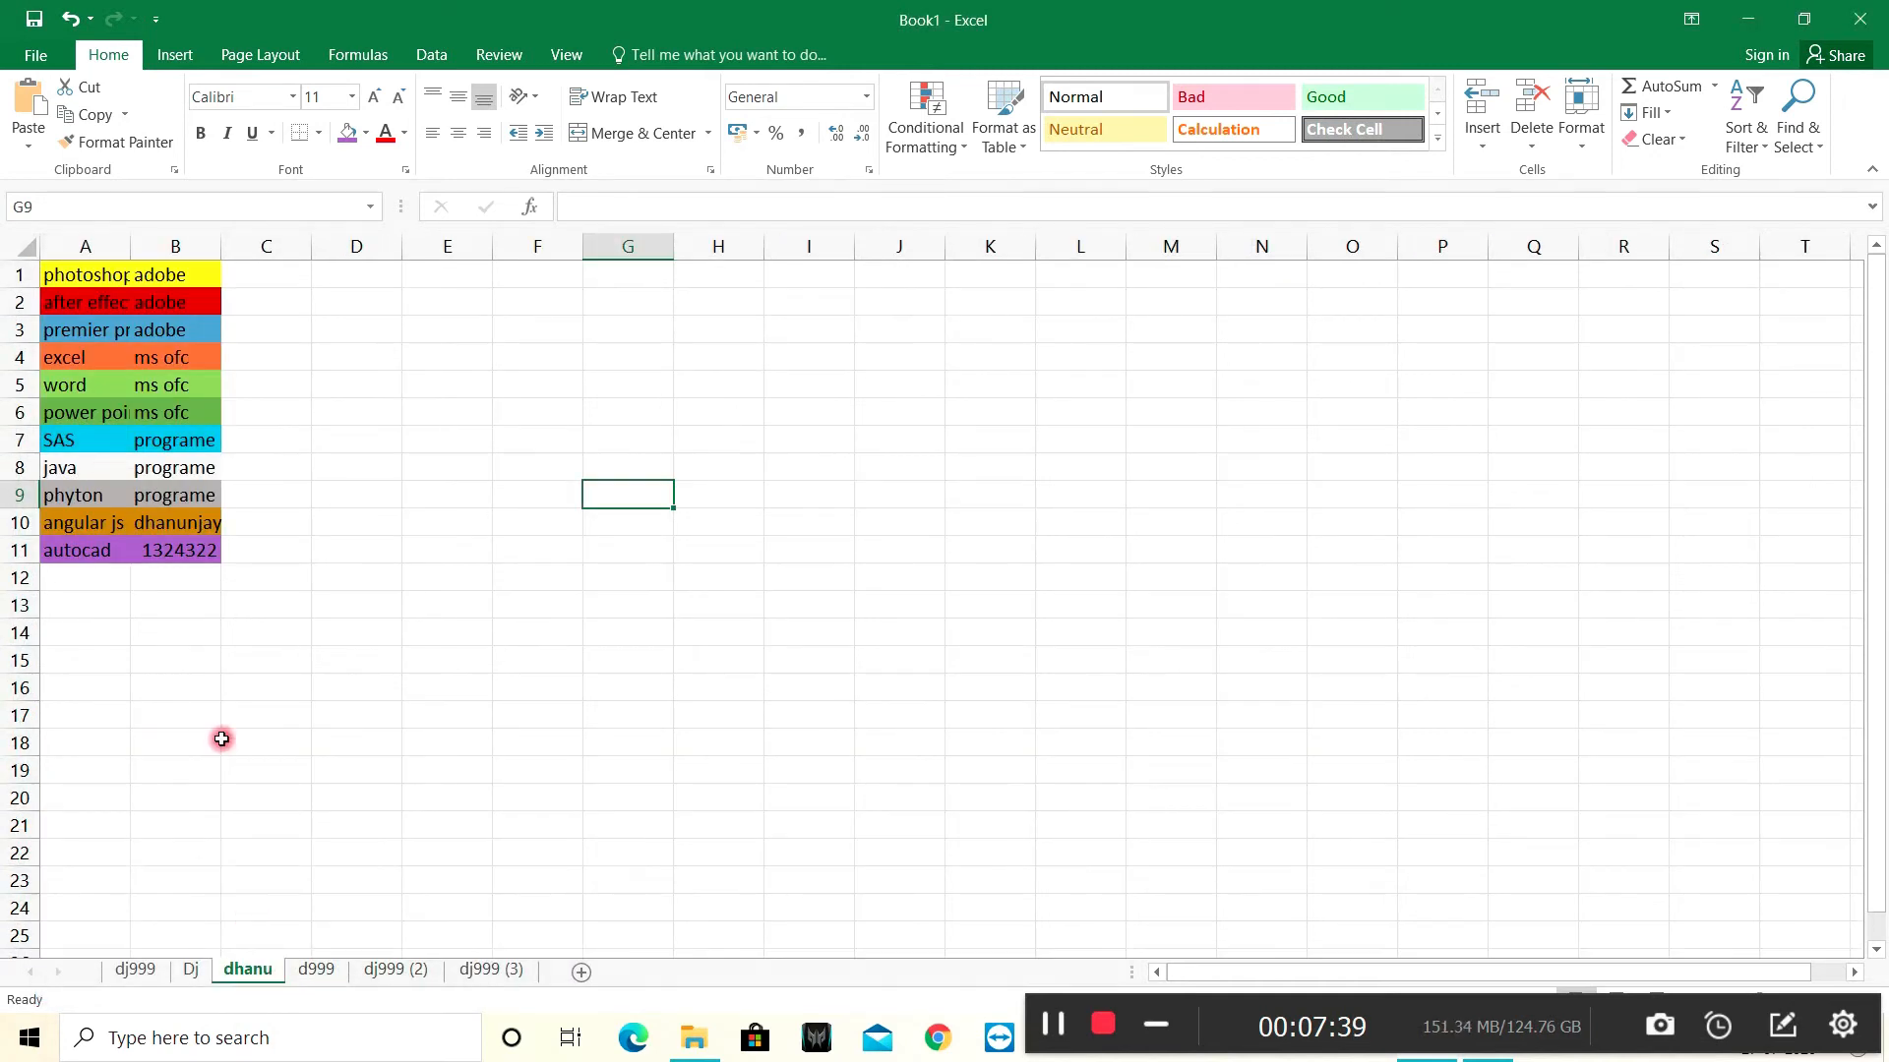
Copy range A6:C11 from the colored software list sheet and paste it at A1 of the d999 and Dj sheets.
left_click_drag(269, 411, 100, 544)
key("ctrl+c")
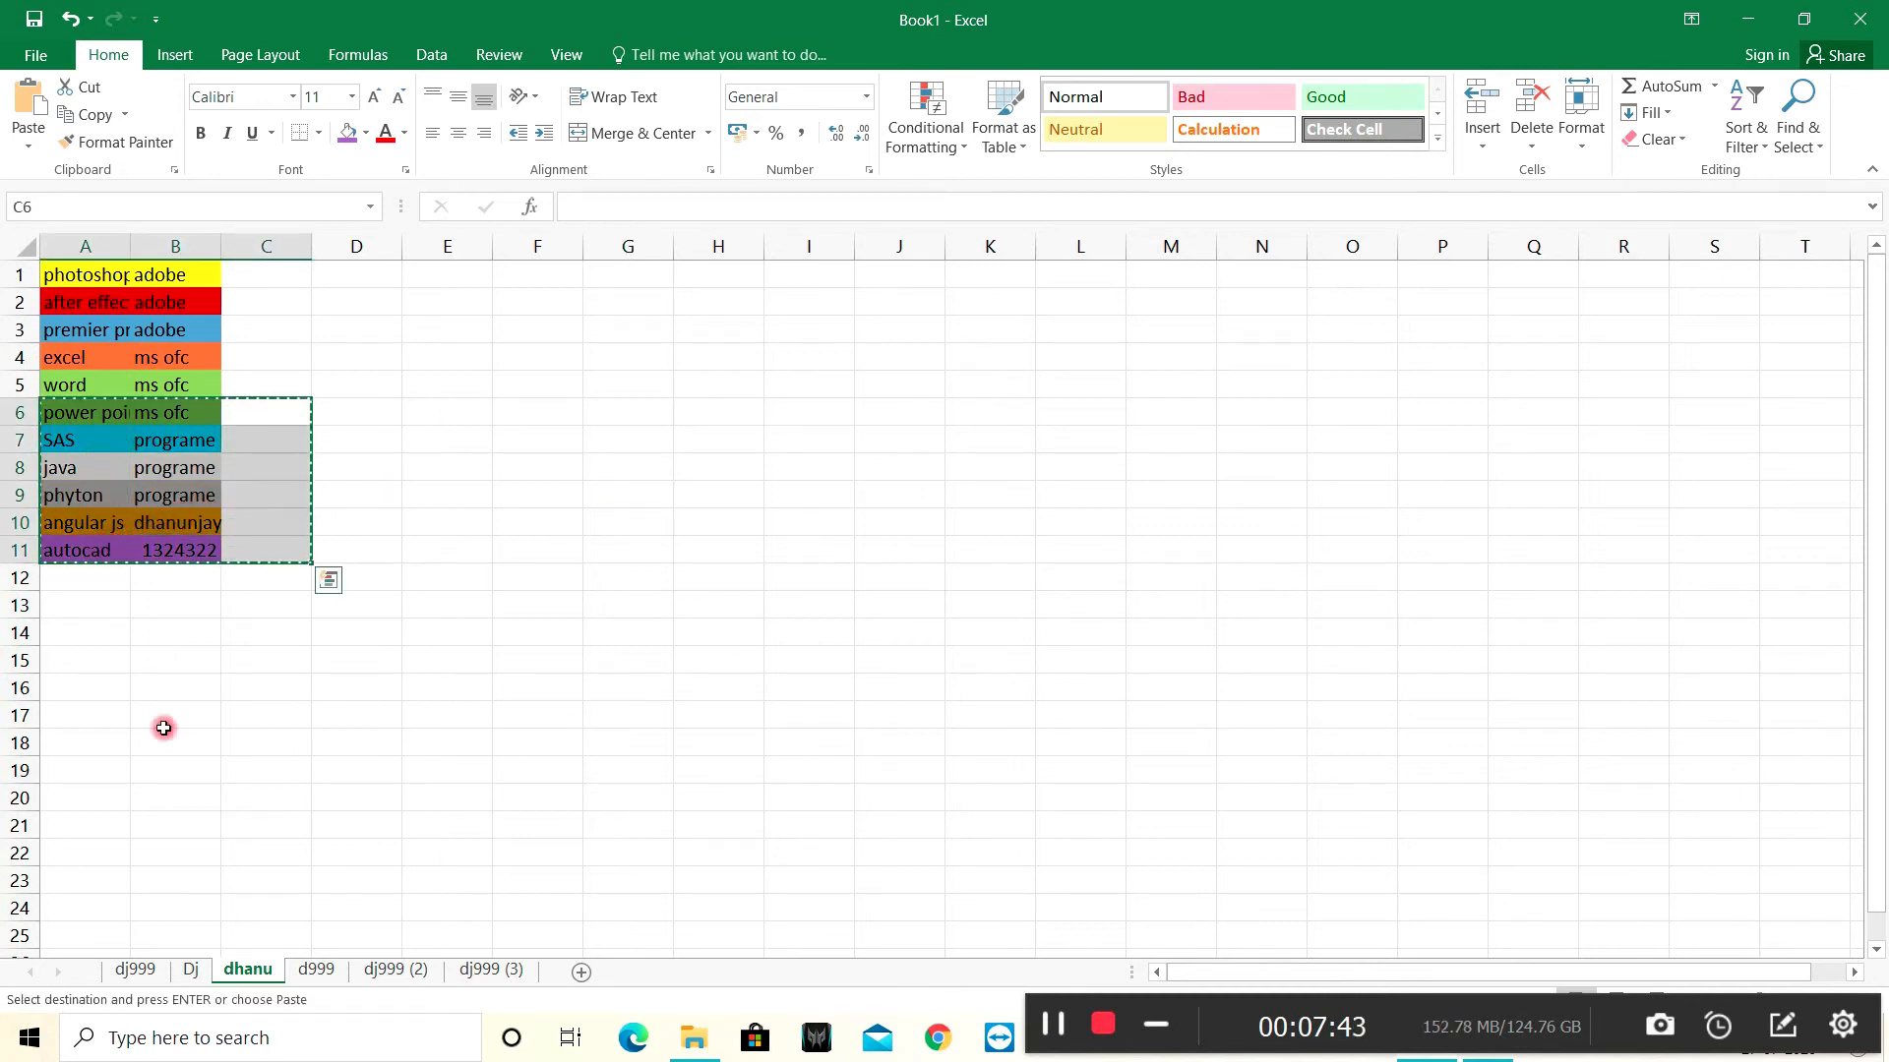
left_click(314, 968)
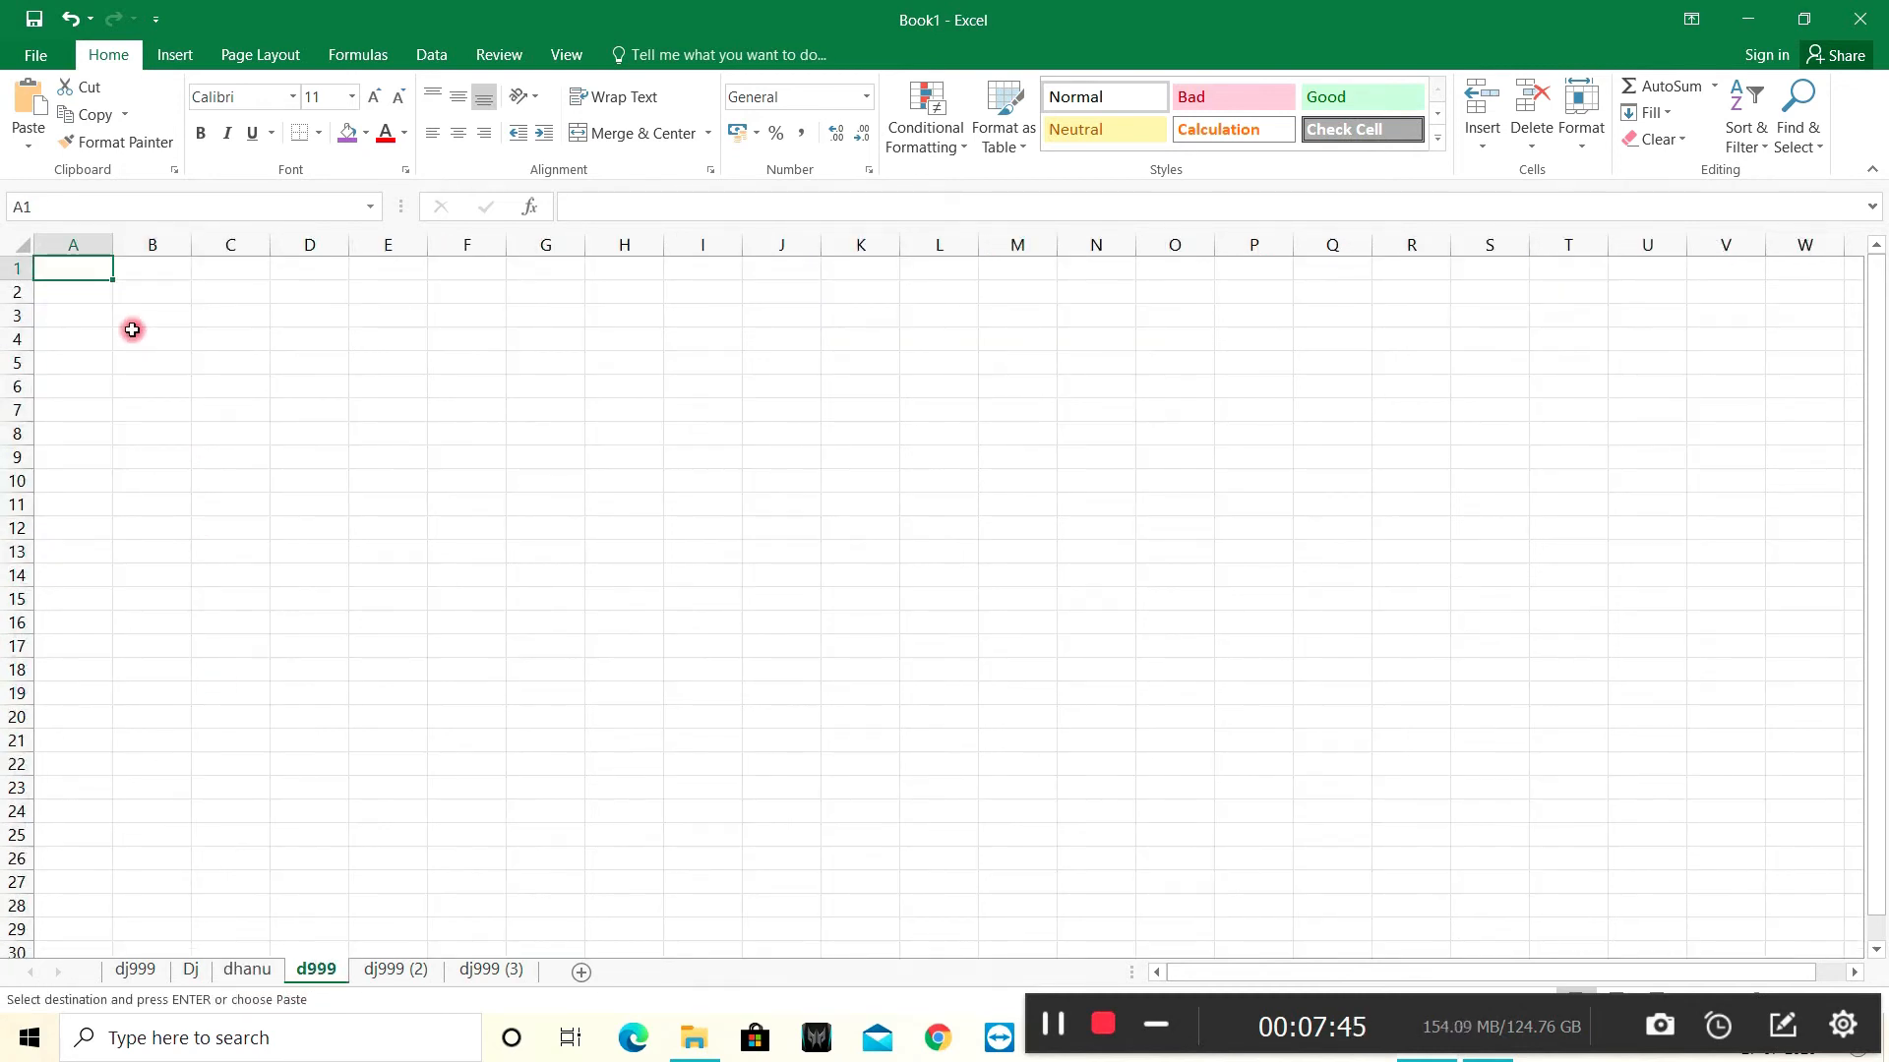
key("ctrl+v")
left_click(249, 505)
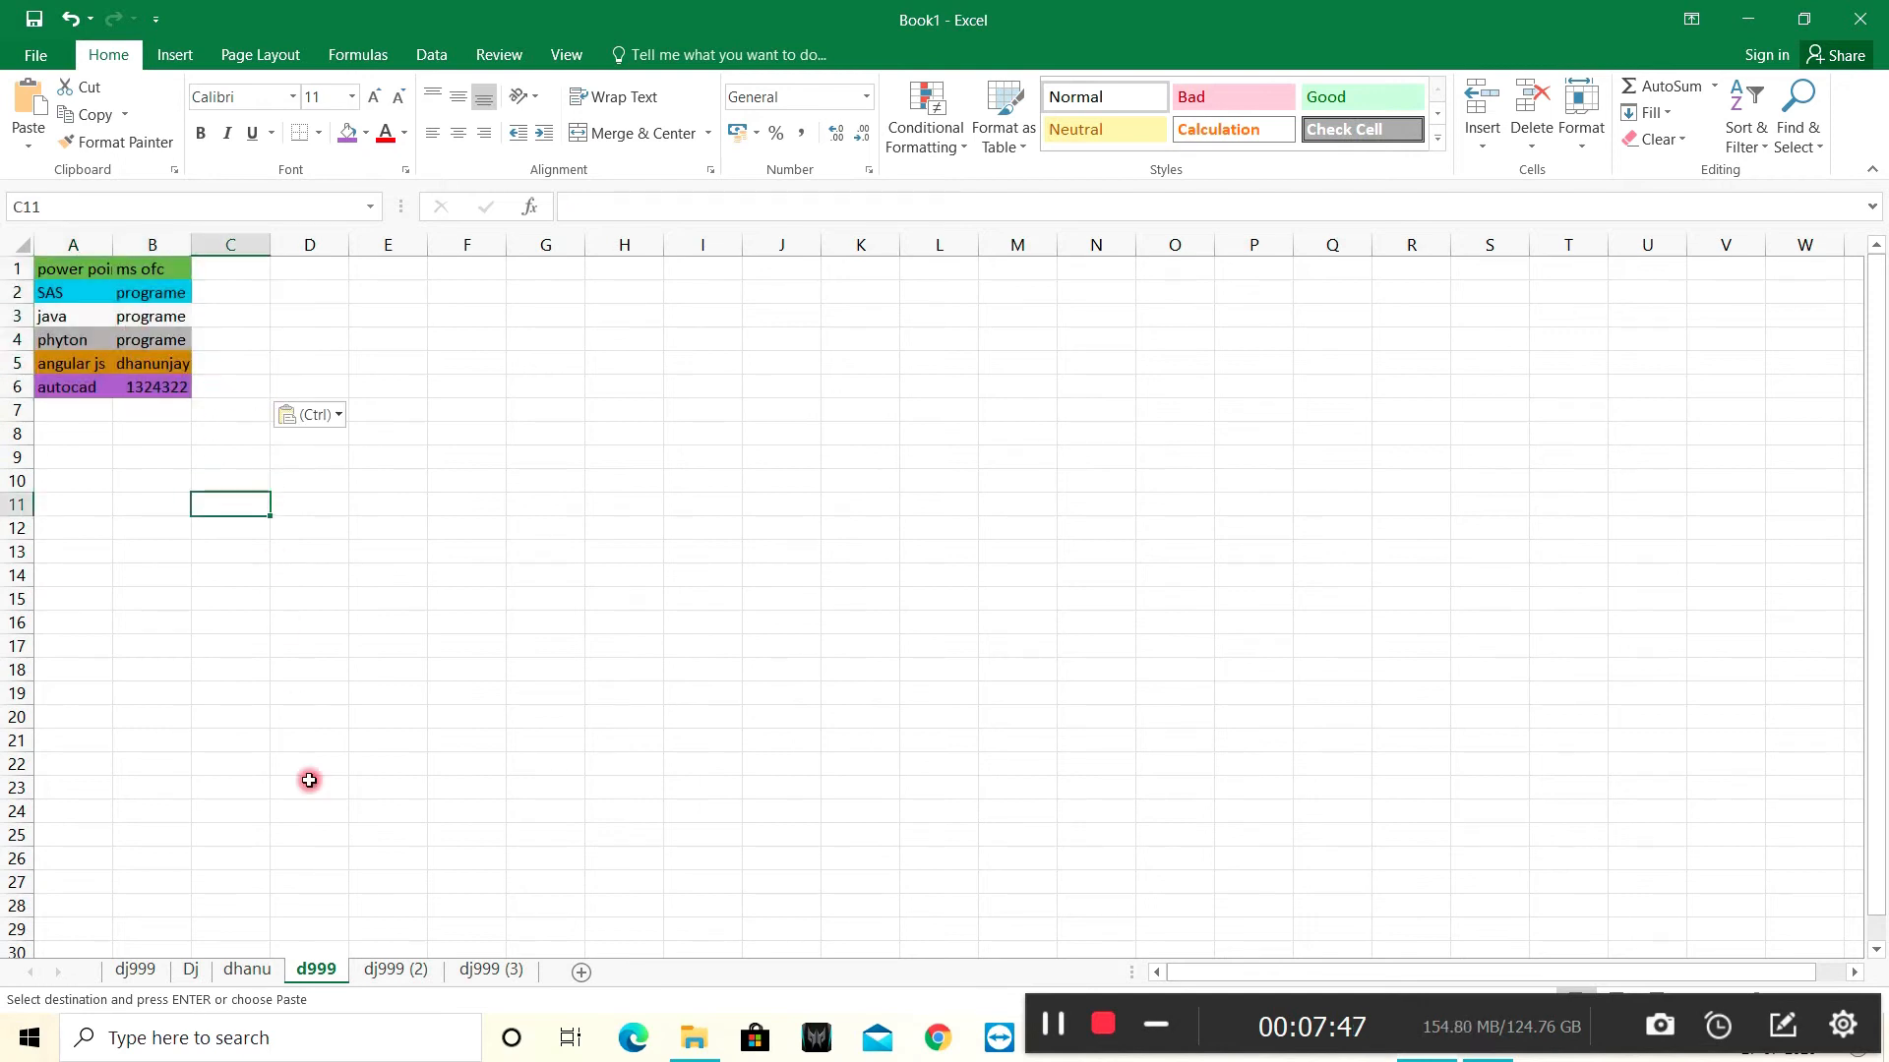
left_click(191, 968)
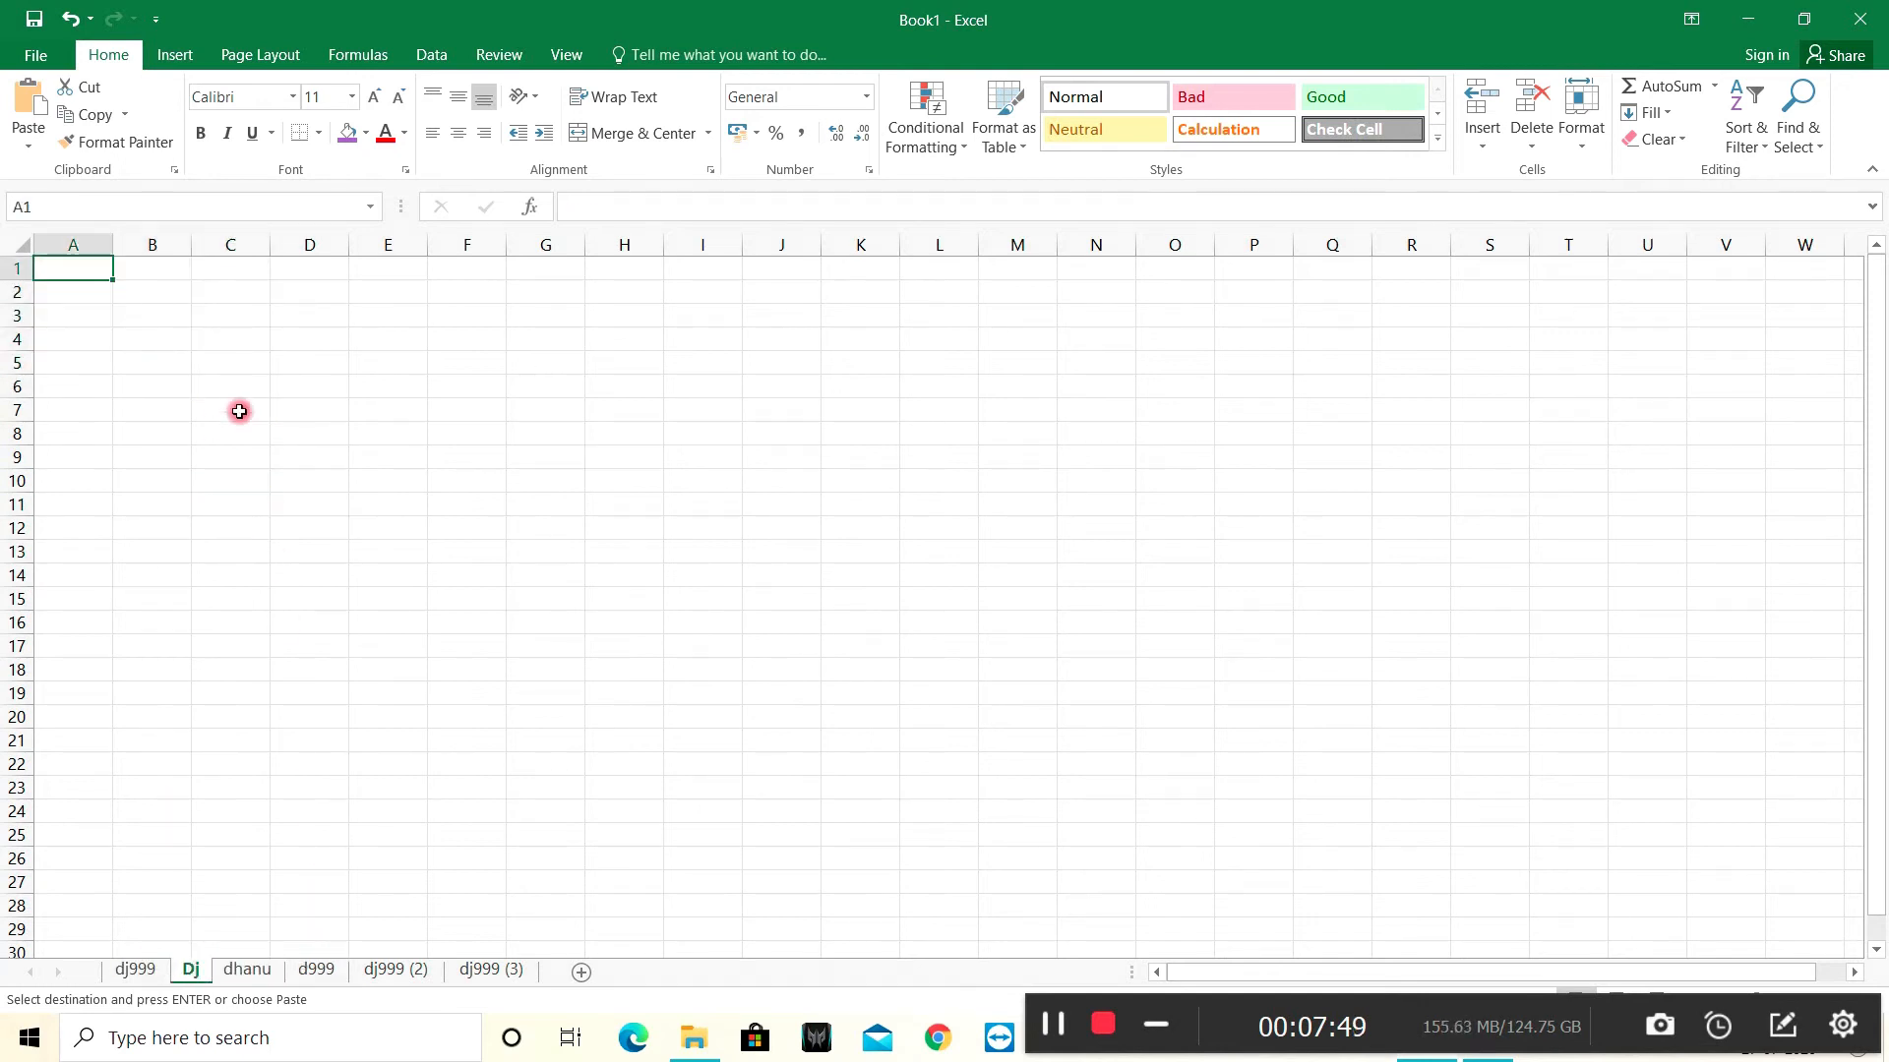
key("ctrl+v")
Enter the filler texts asgseg in D13, jtdj in I13 and f in H7 of the Dj sheet.
left_click(274, 547)
type("asgseg")
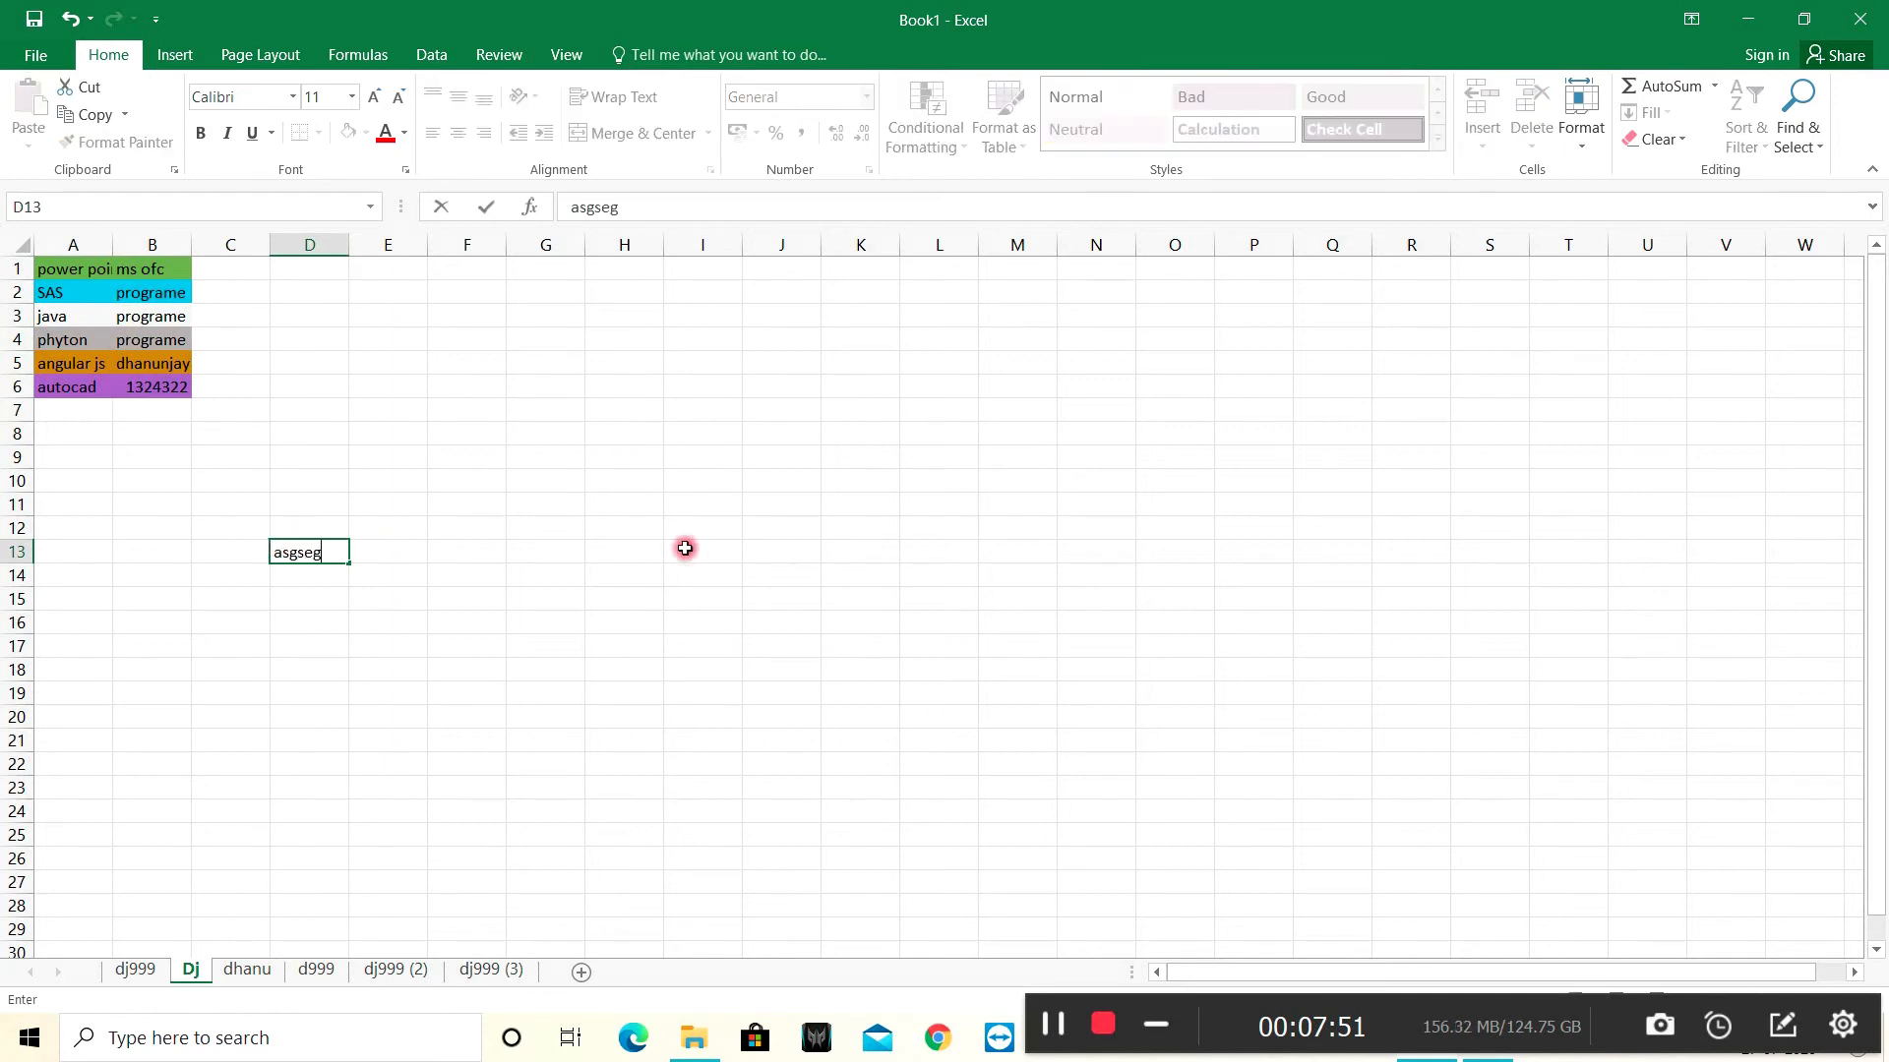
left_click(683, 549)
type("j")
left_click(590, 405)
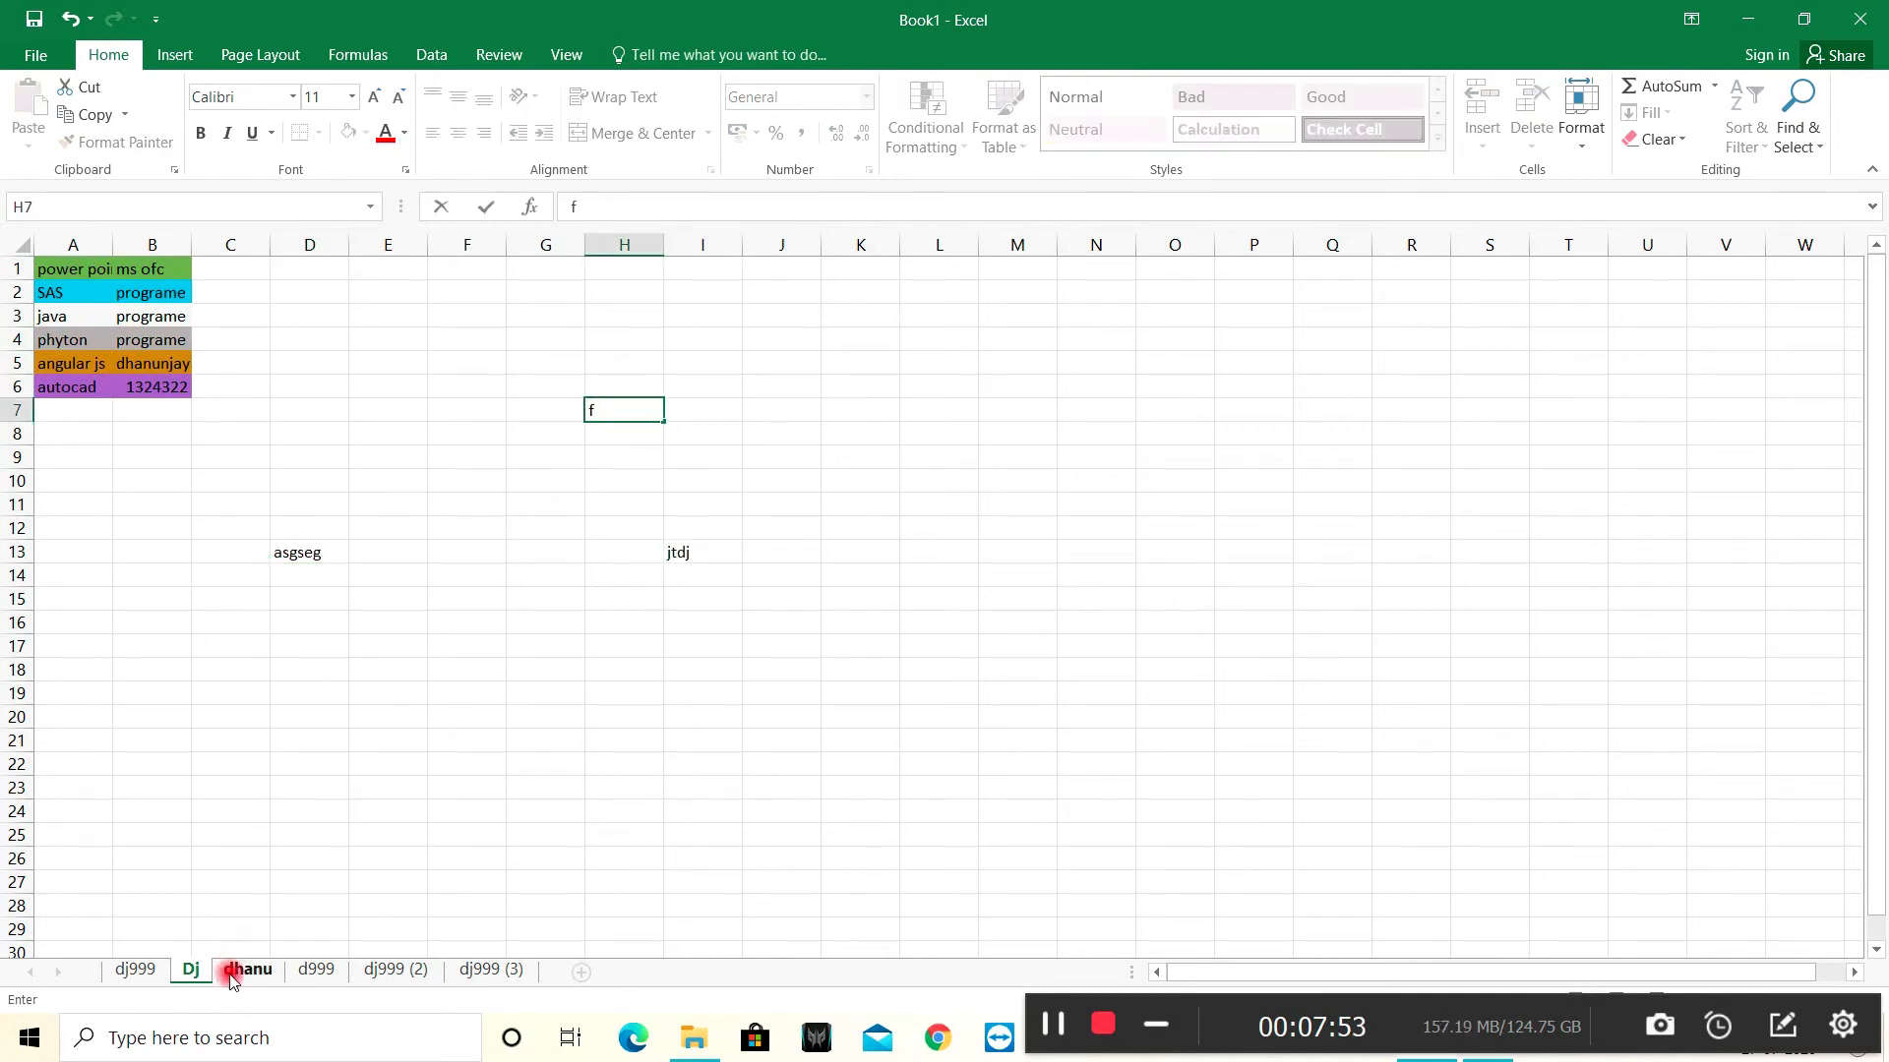
left_click(212, 973)
Hide the Dj sheet, the colored software list sheet and the d999 sheet.
right_click(196, 974)
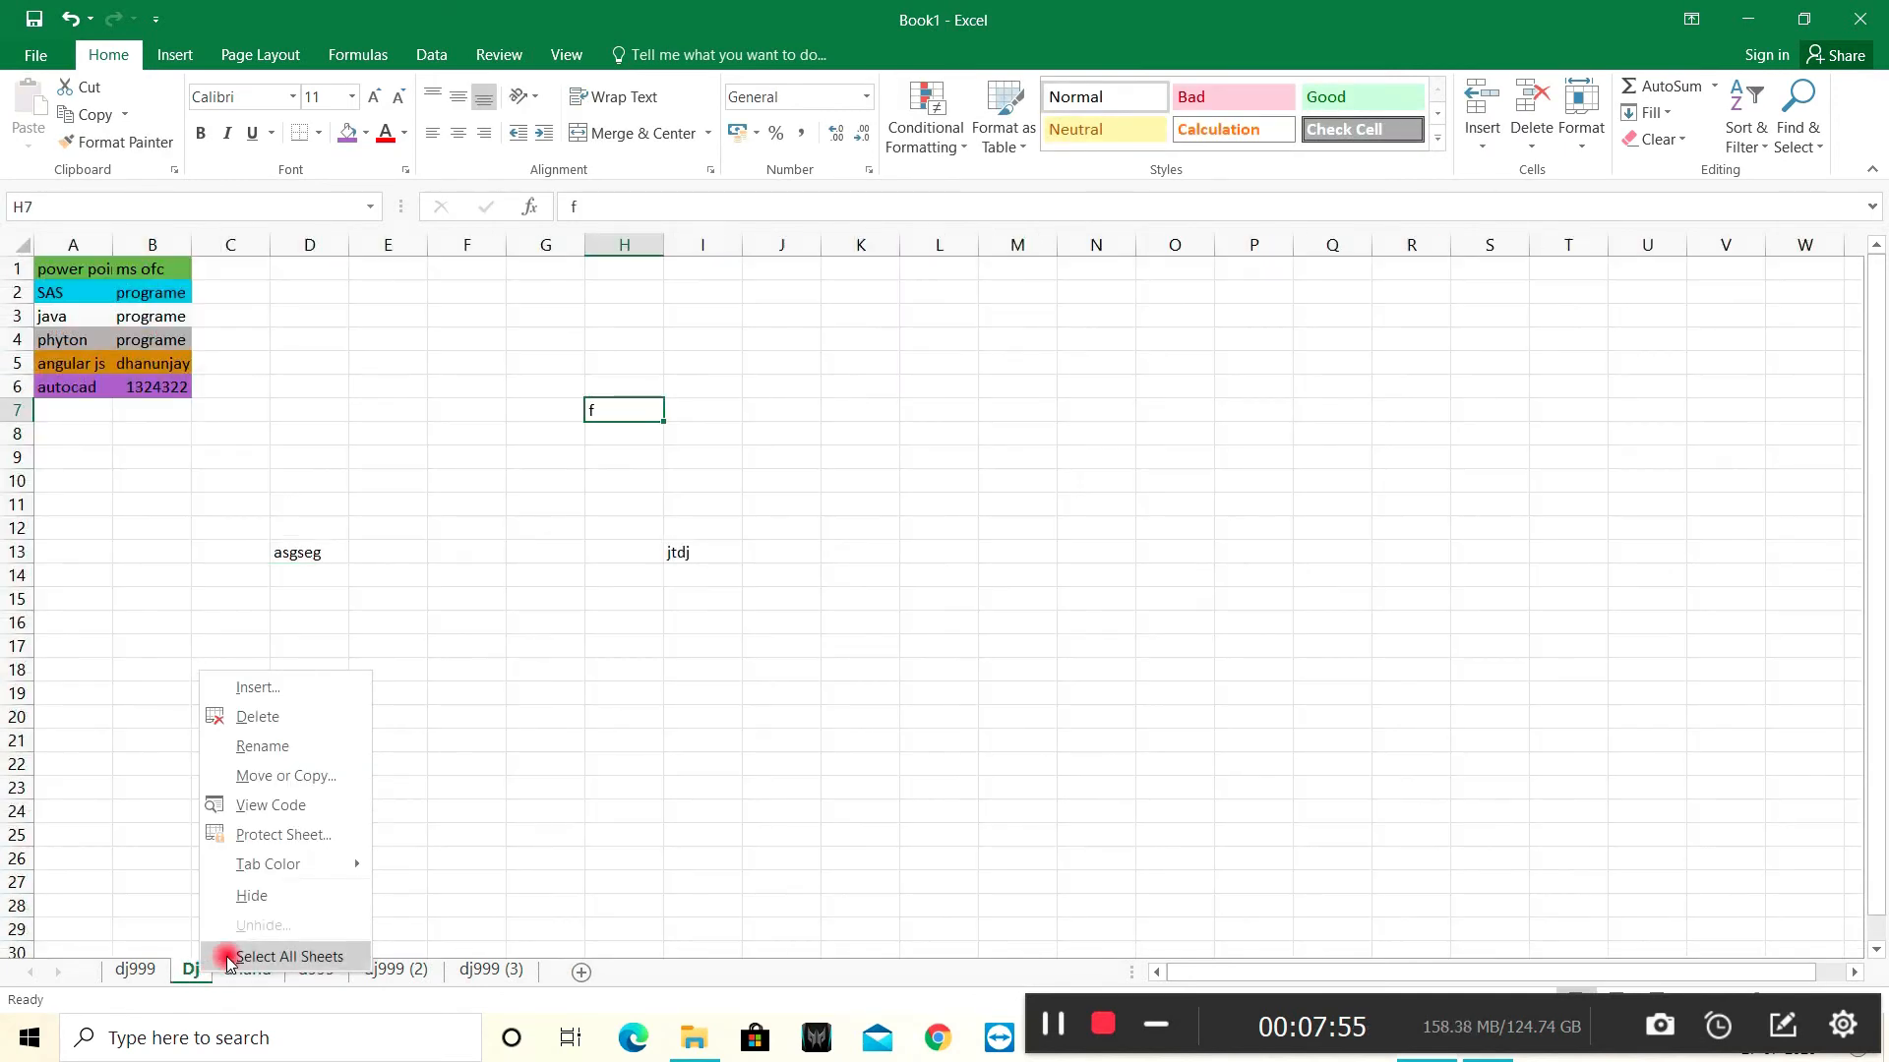
left_click(253, 897)
right_click(241, 969)
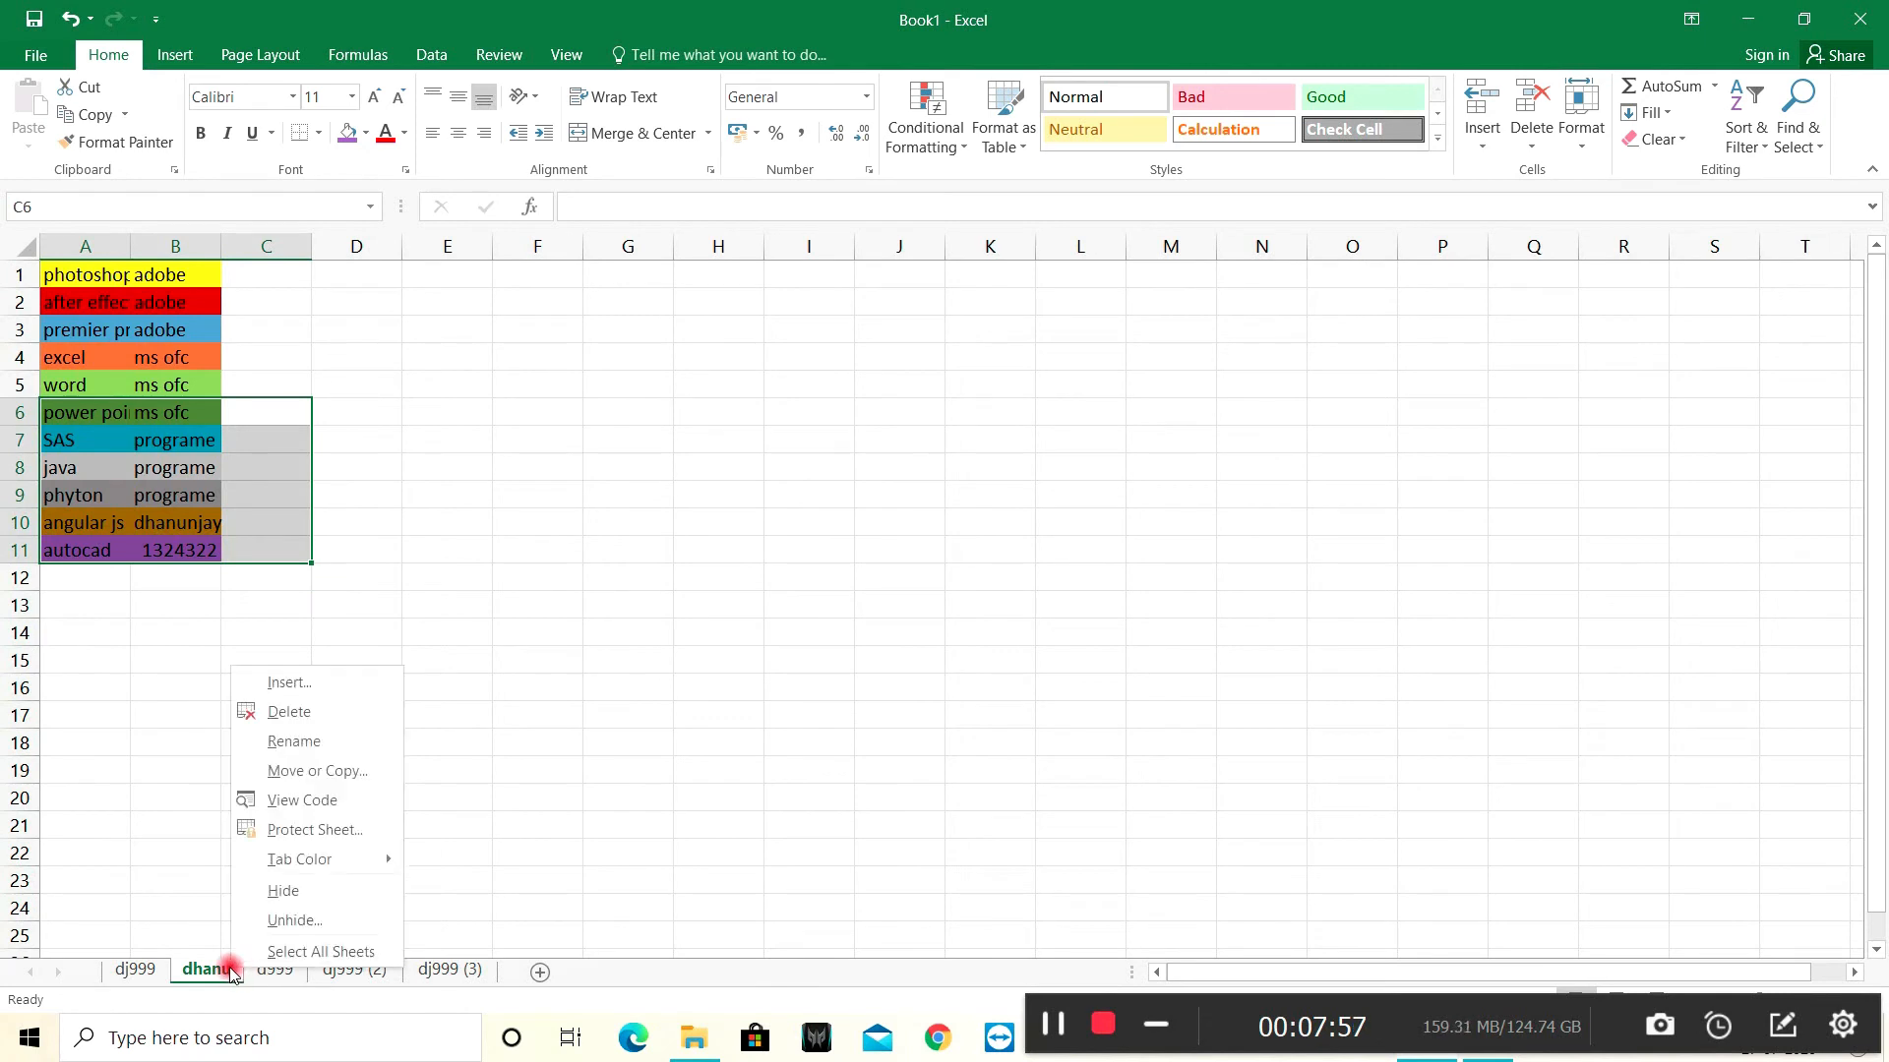
left_click(290, 888)
right_click(225, 971)
left_click(278, 888)
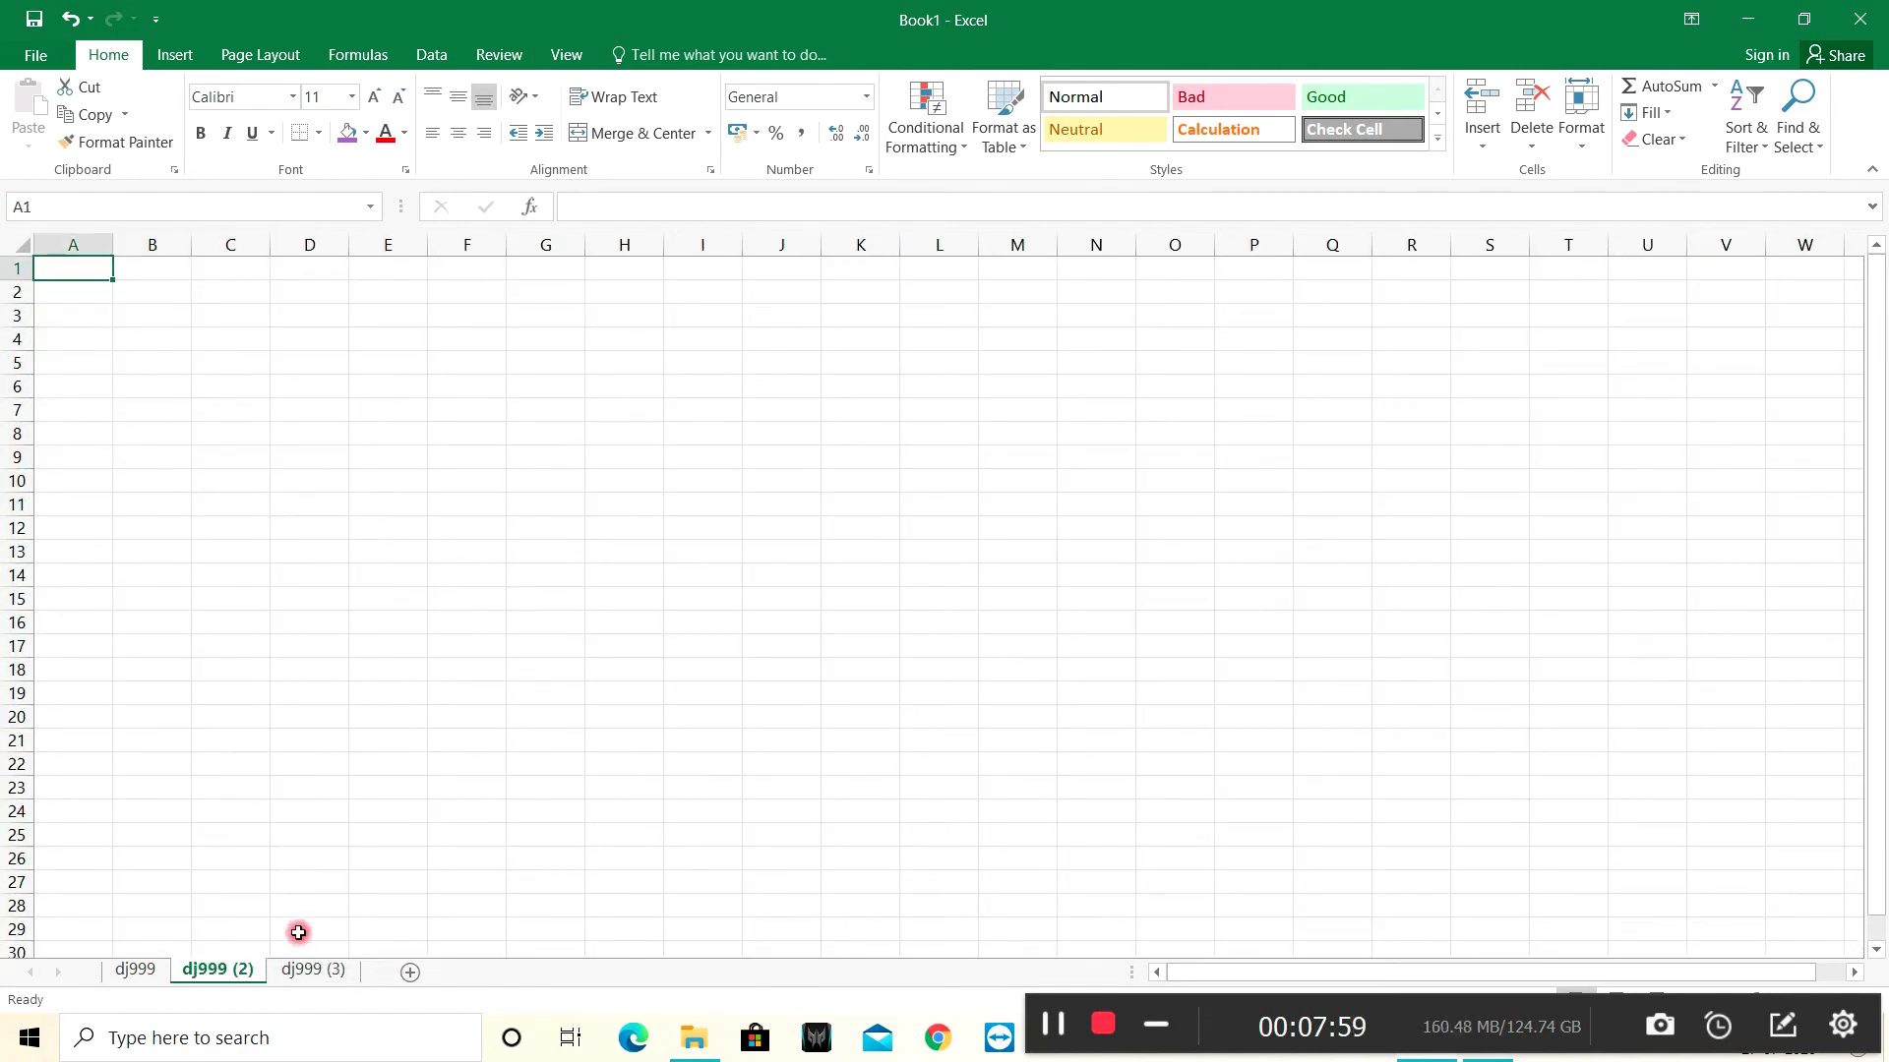
Unhide only the sheet with the colored software list, leaving Dj and d999 hidden.
right_click(233, 972)
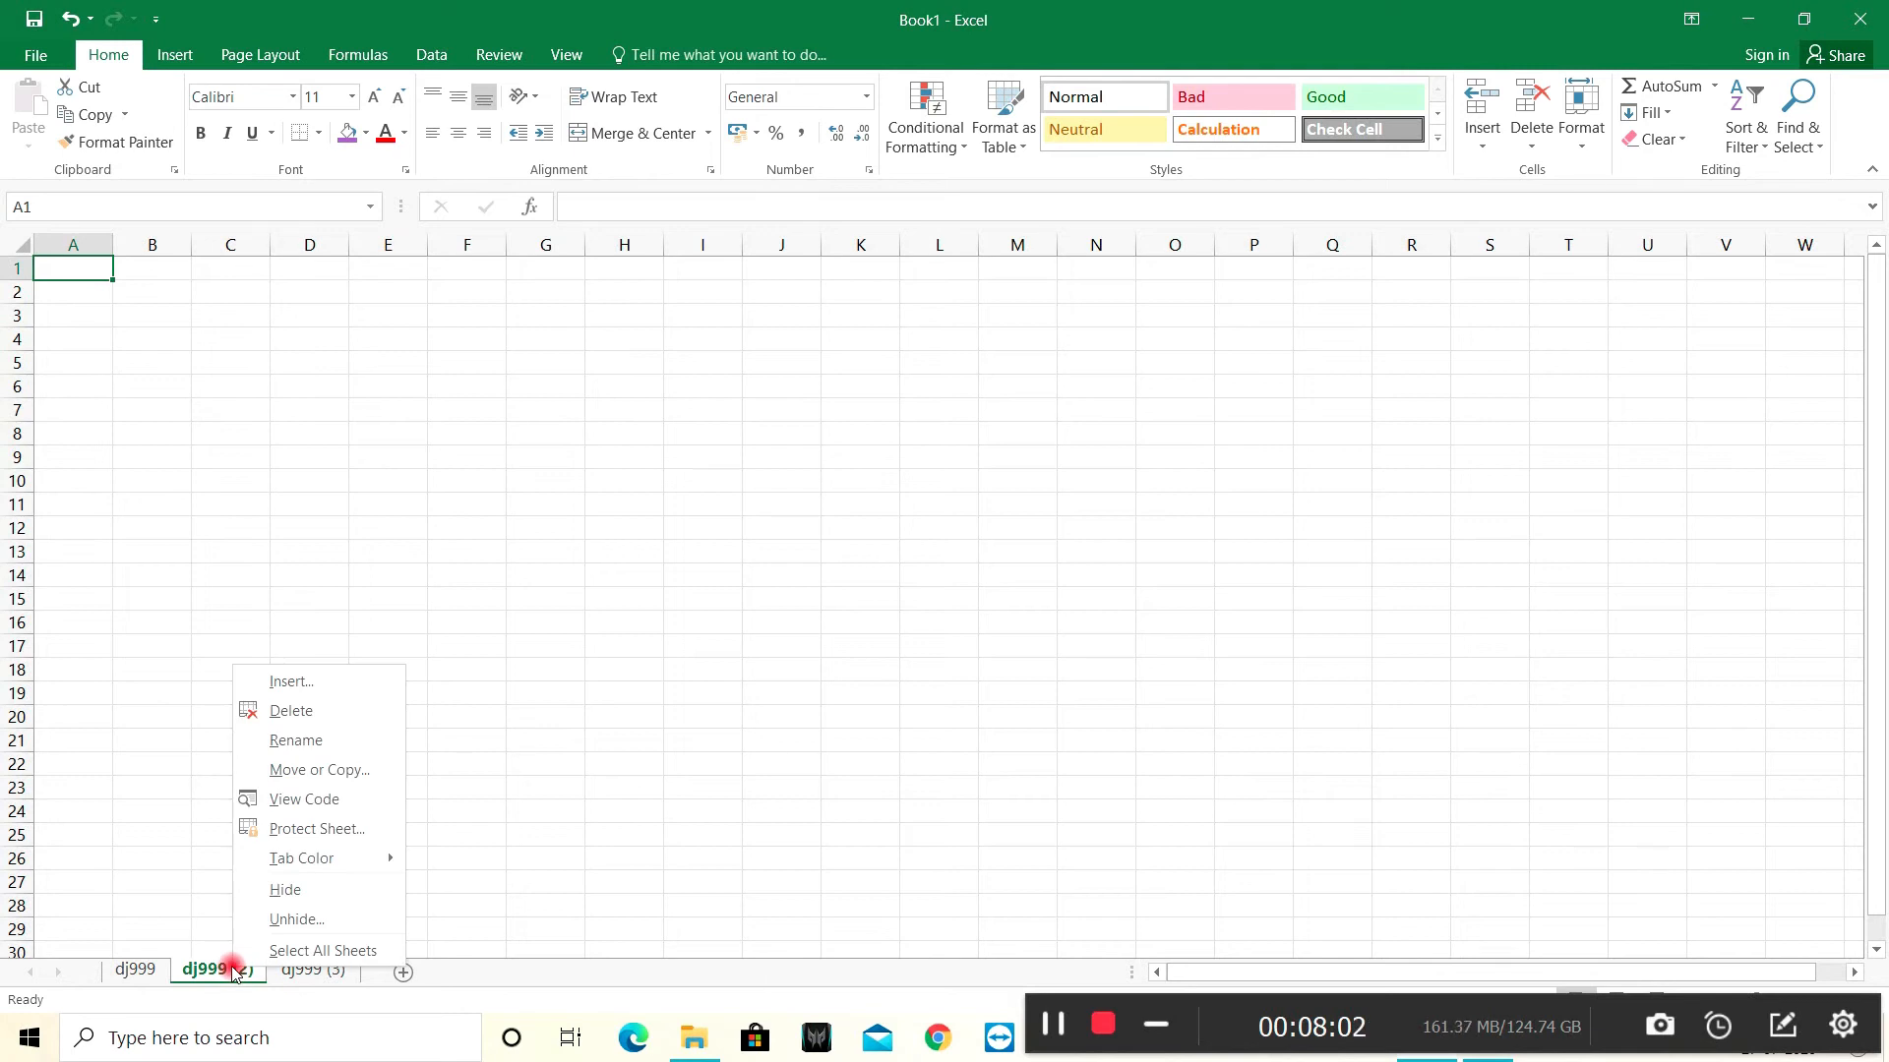
left_click(272, 921)
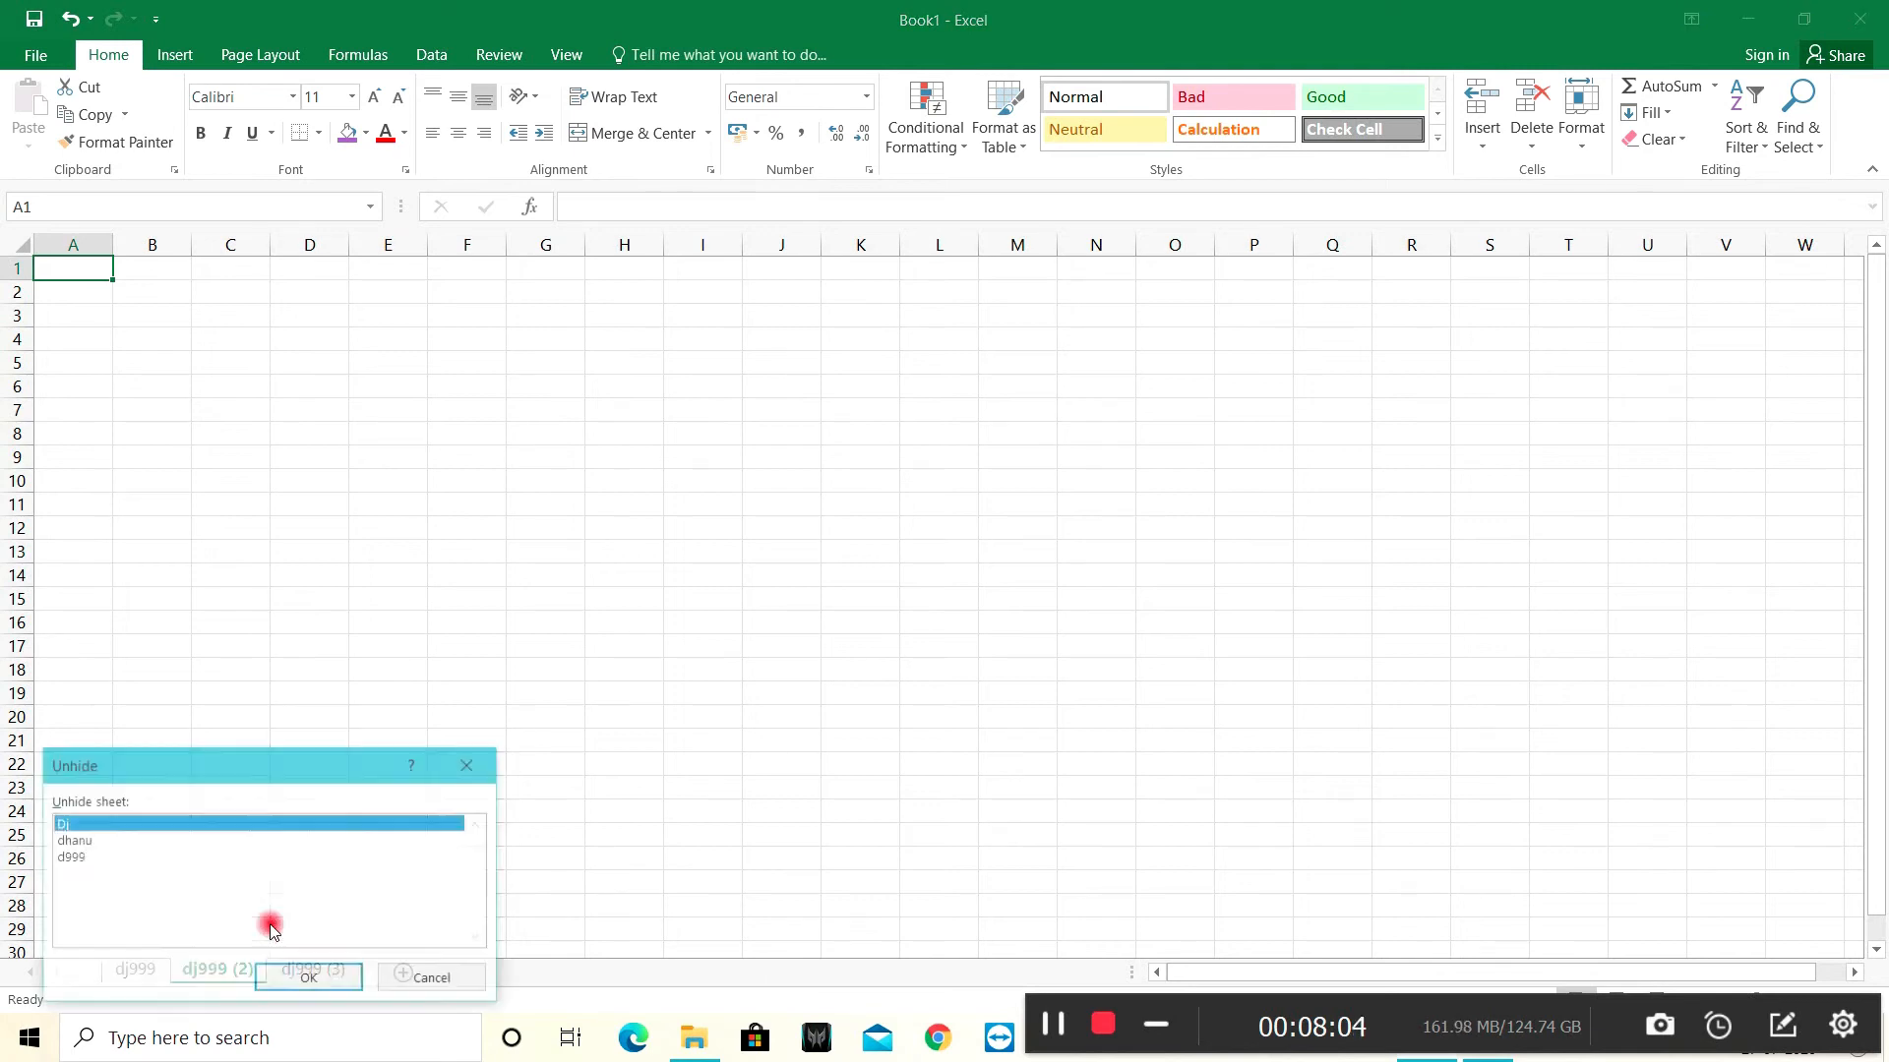
left_click(99, 841)
left_click(300, 980)
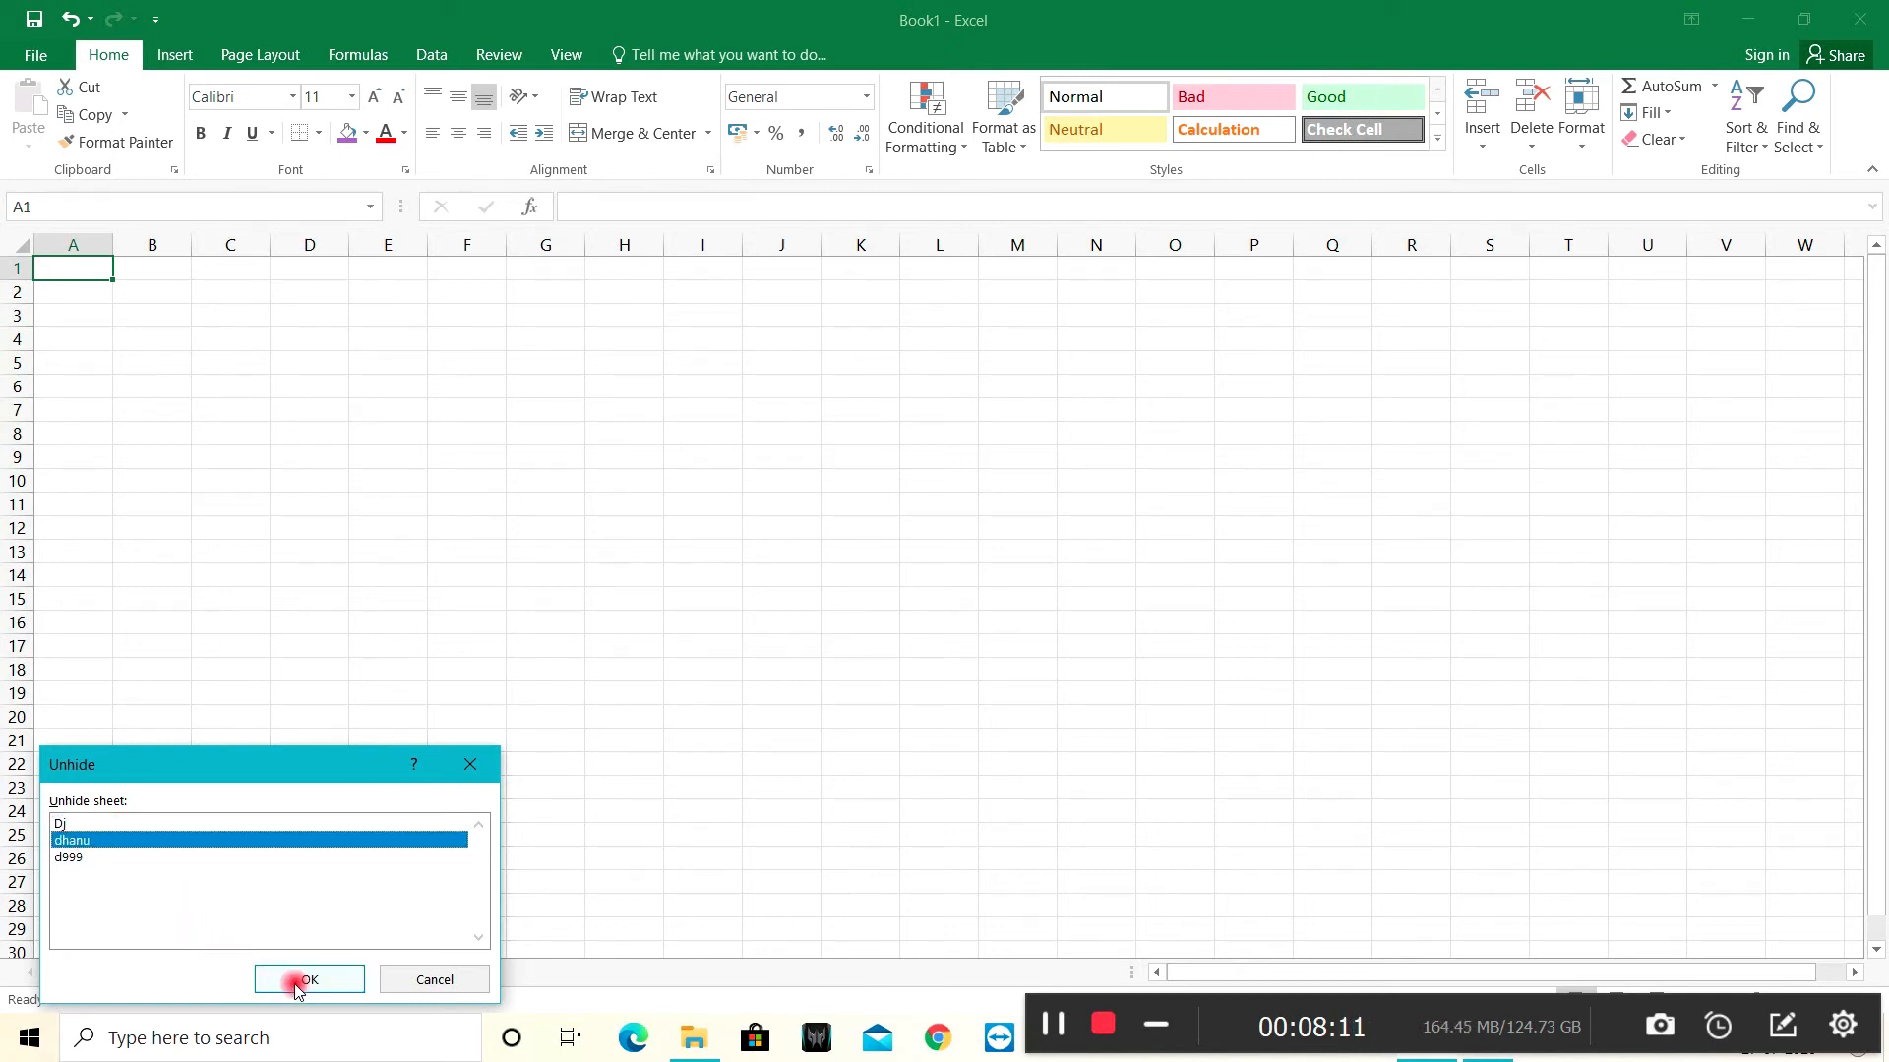
left_click(225, 972)
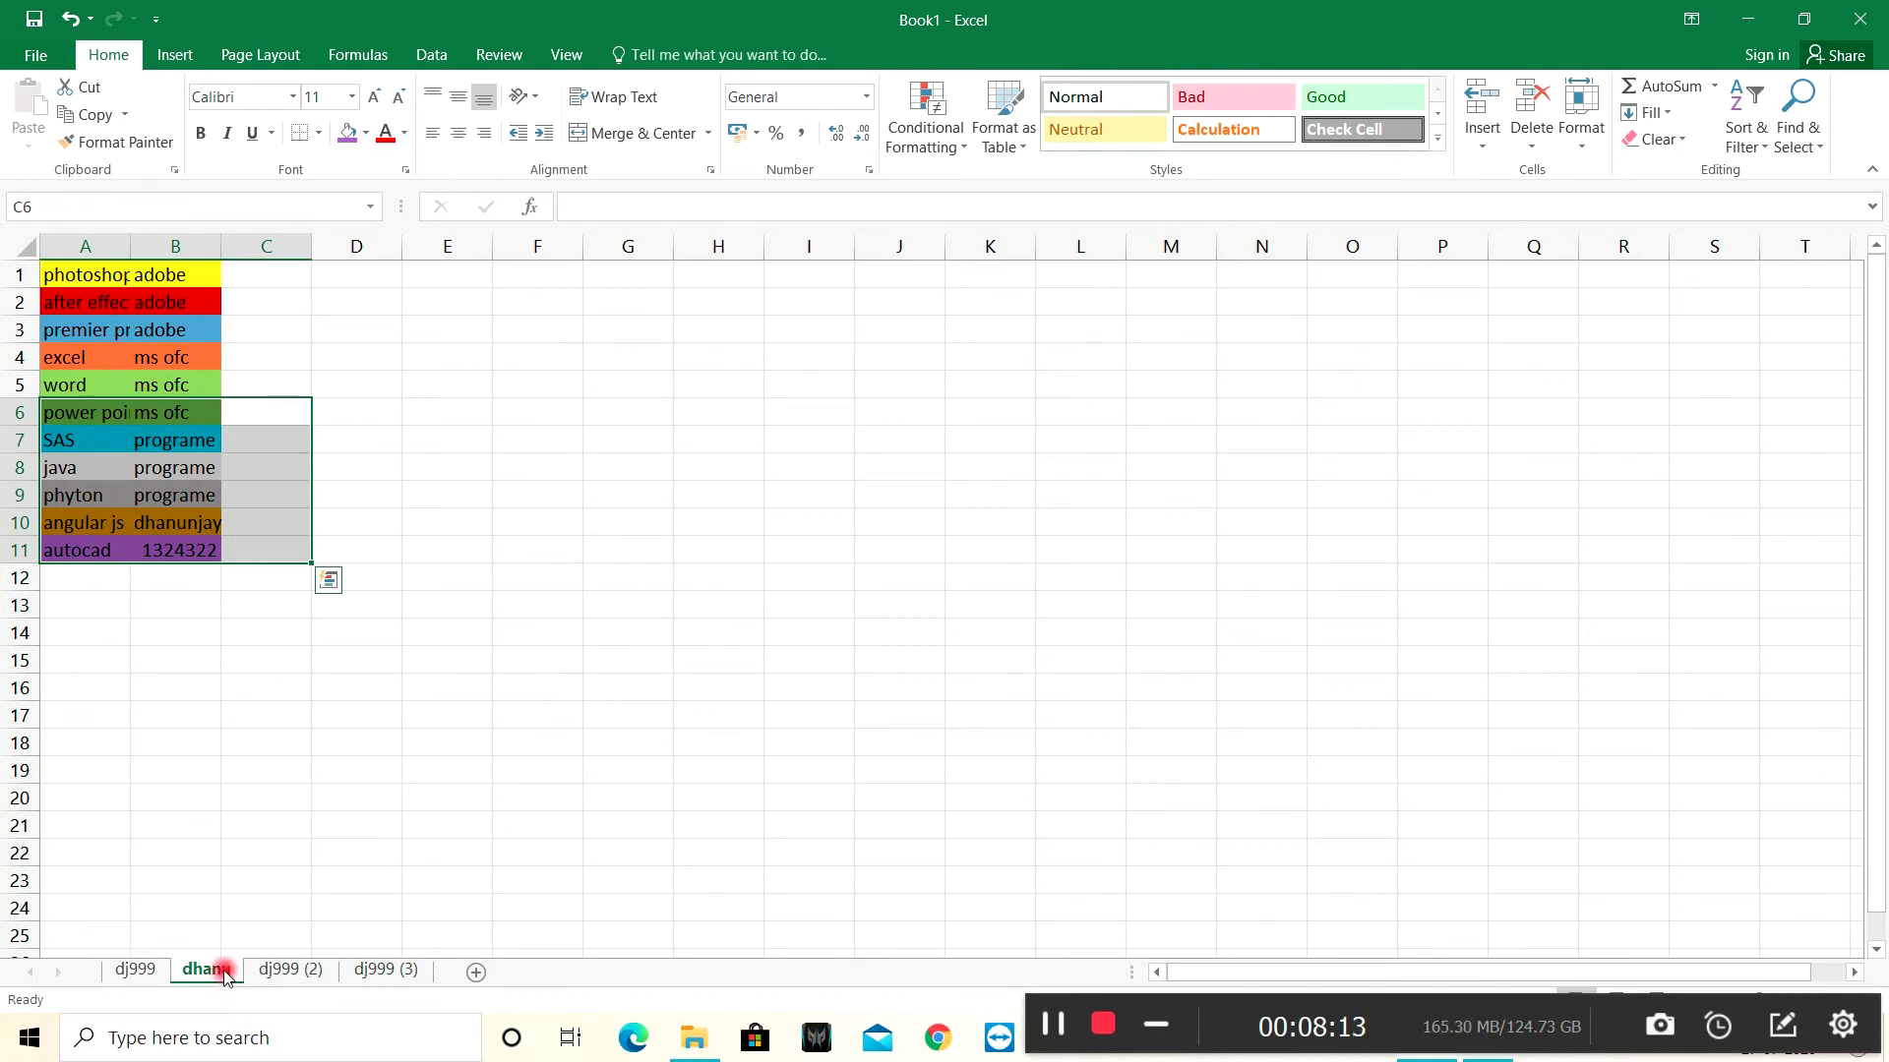
left_click(351, 707)
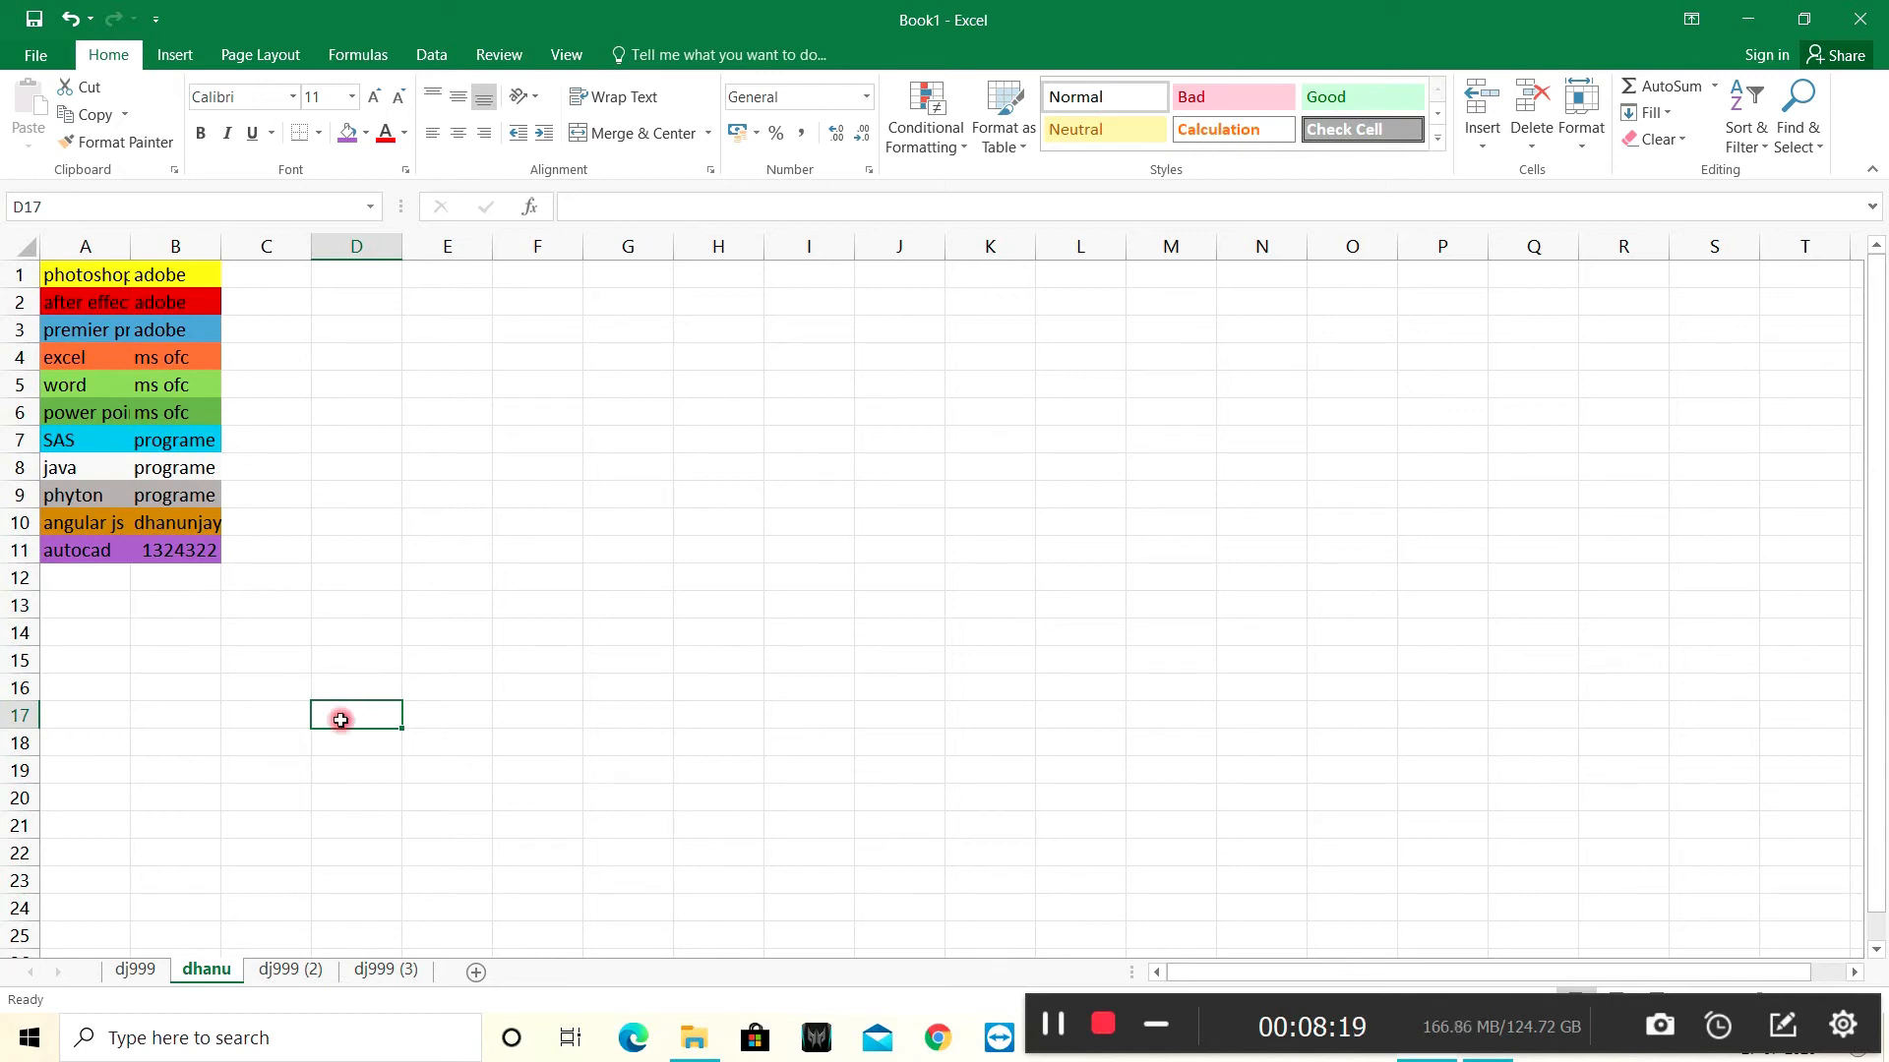
left_click(406, 795)
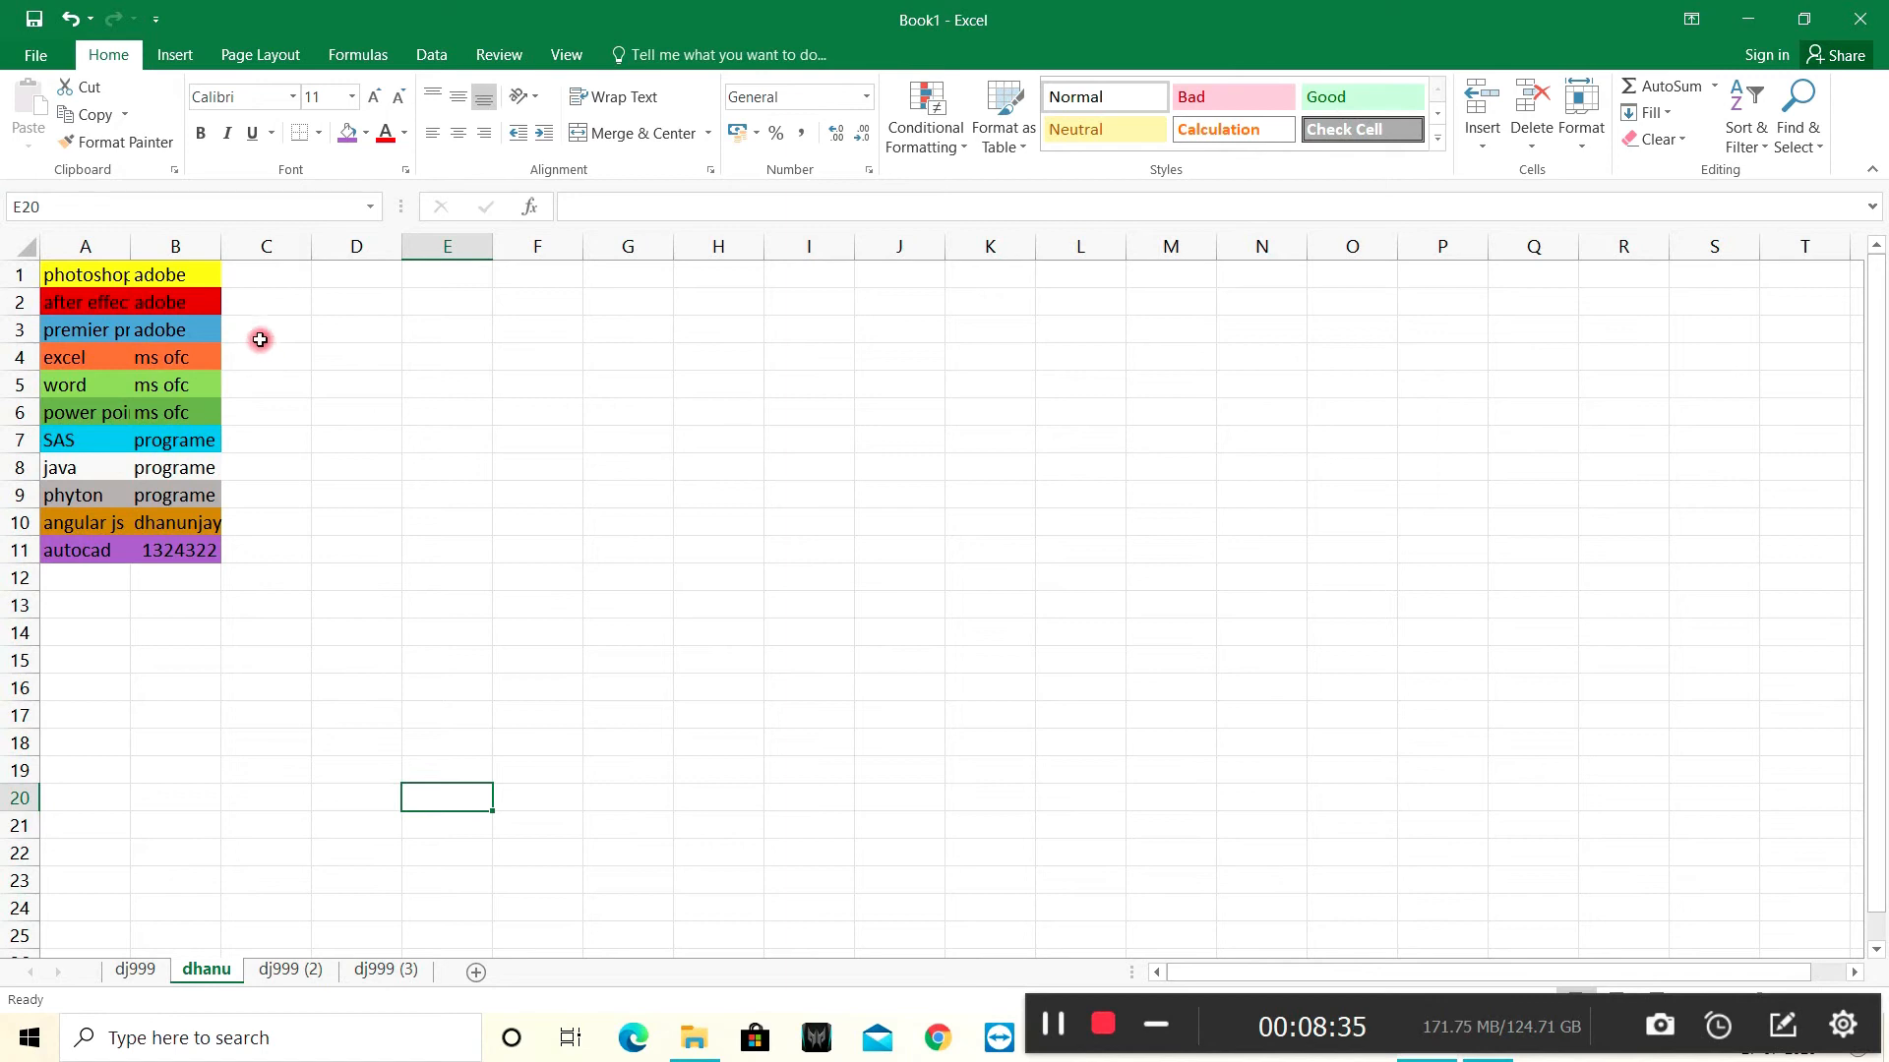
Copy the yellow adobe cell B1 on the colored software list sheet.
left_click(201, 278)
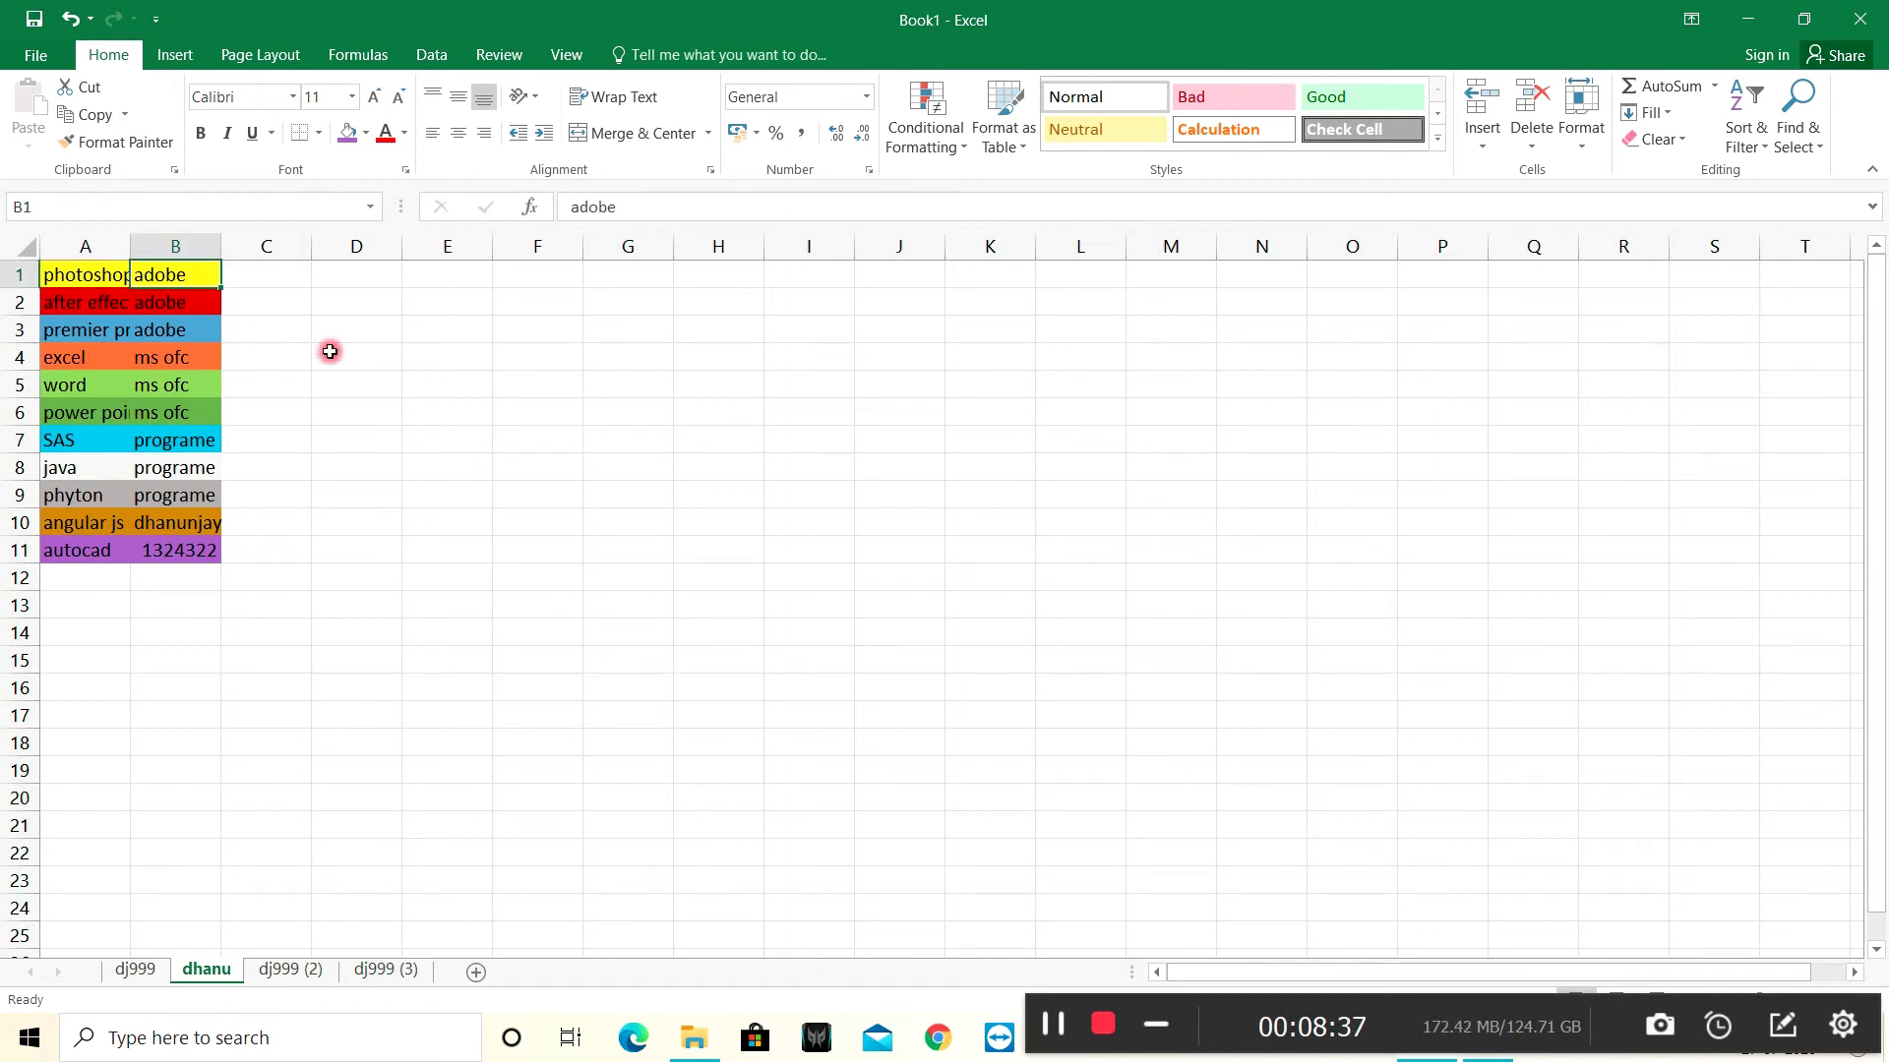
right_click(199, 278)
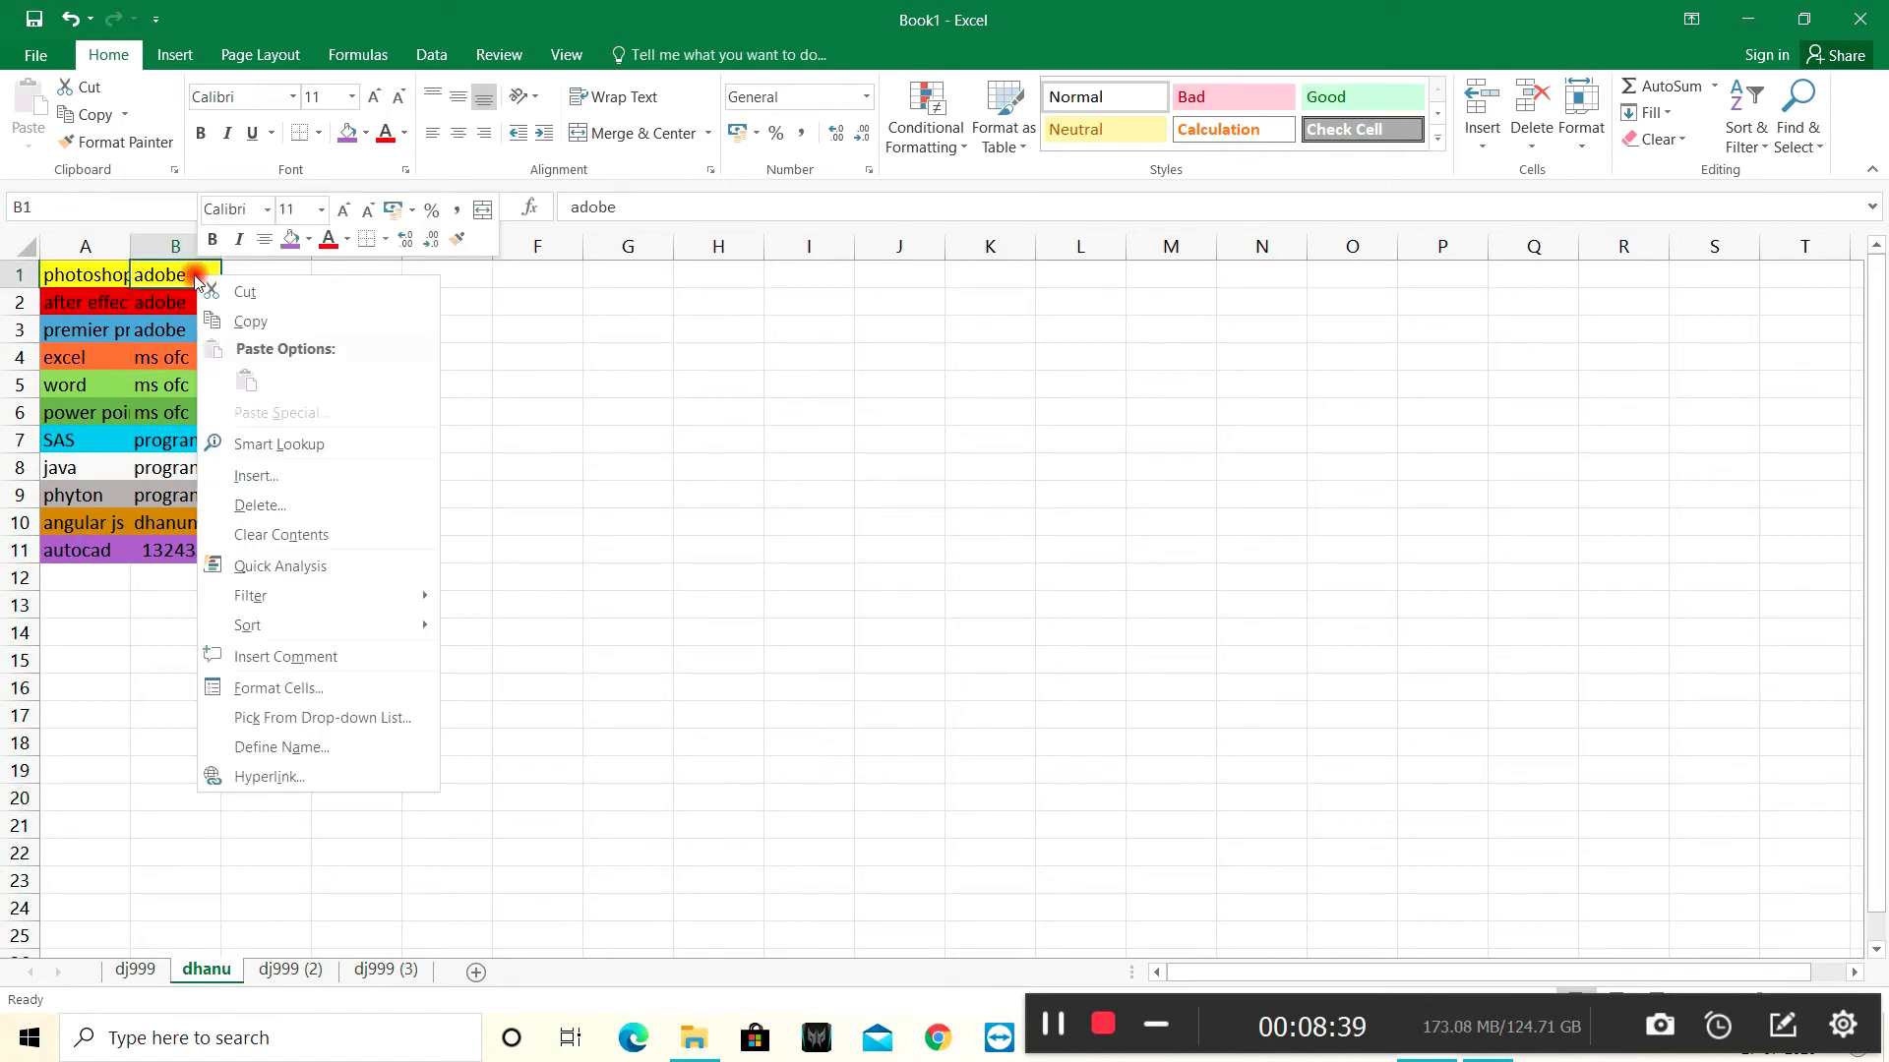
left_click(266, 332)
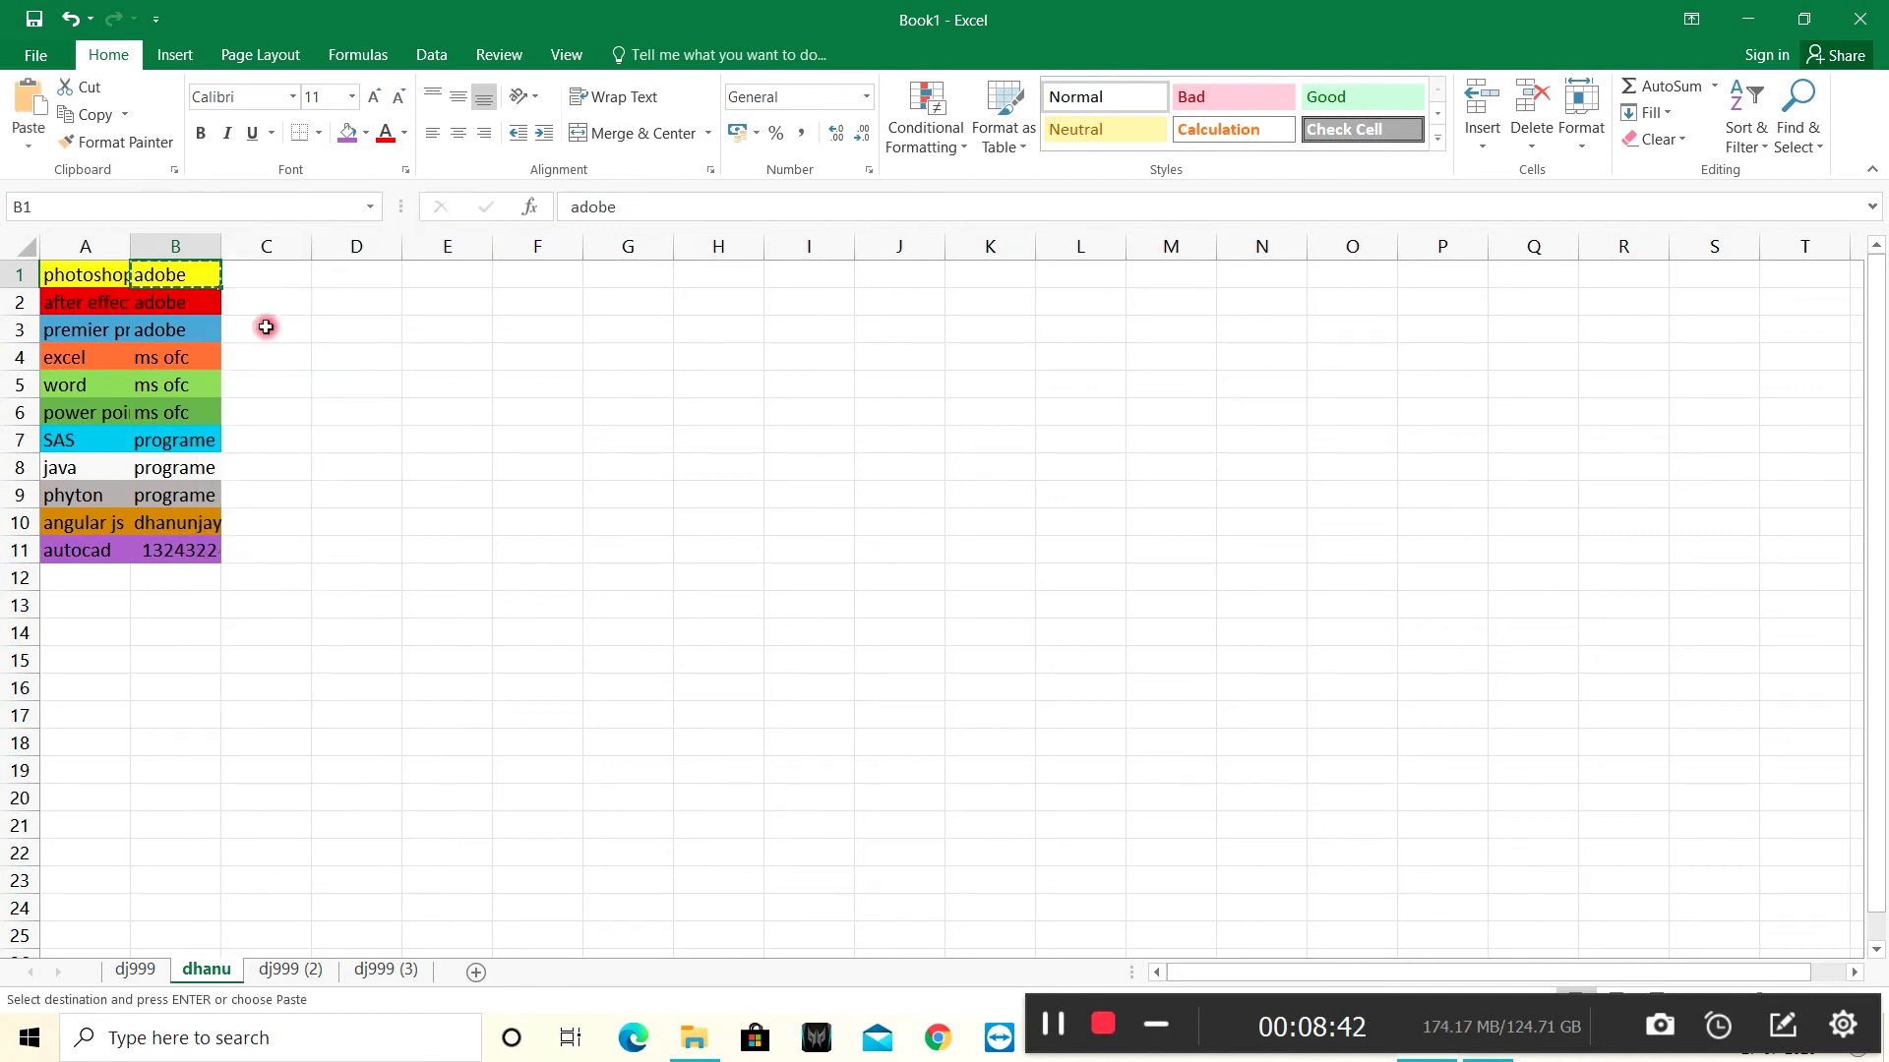
Paste the copied adobe cell into F13 of the dj999 (2) sheet.
left_click(283, 970)
left_click(437, 548)
right_click(446, 548)
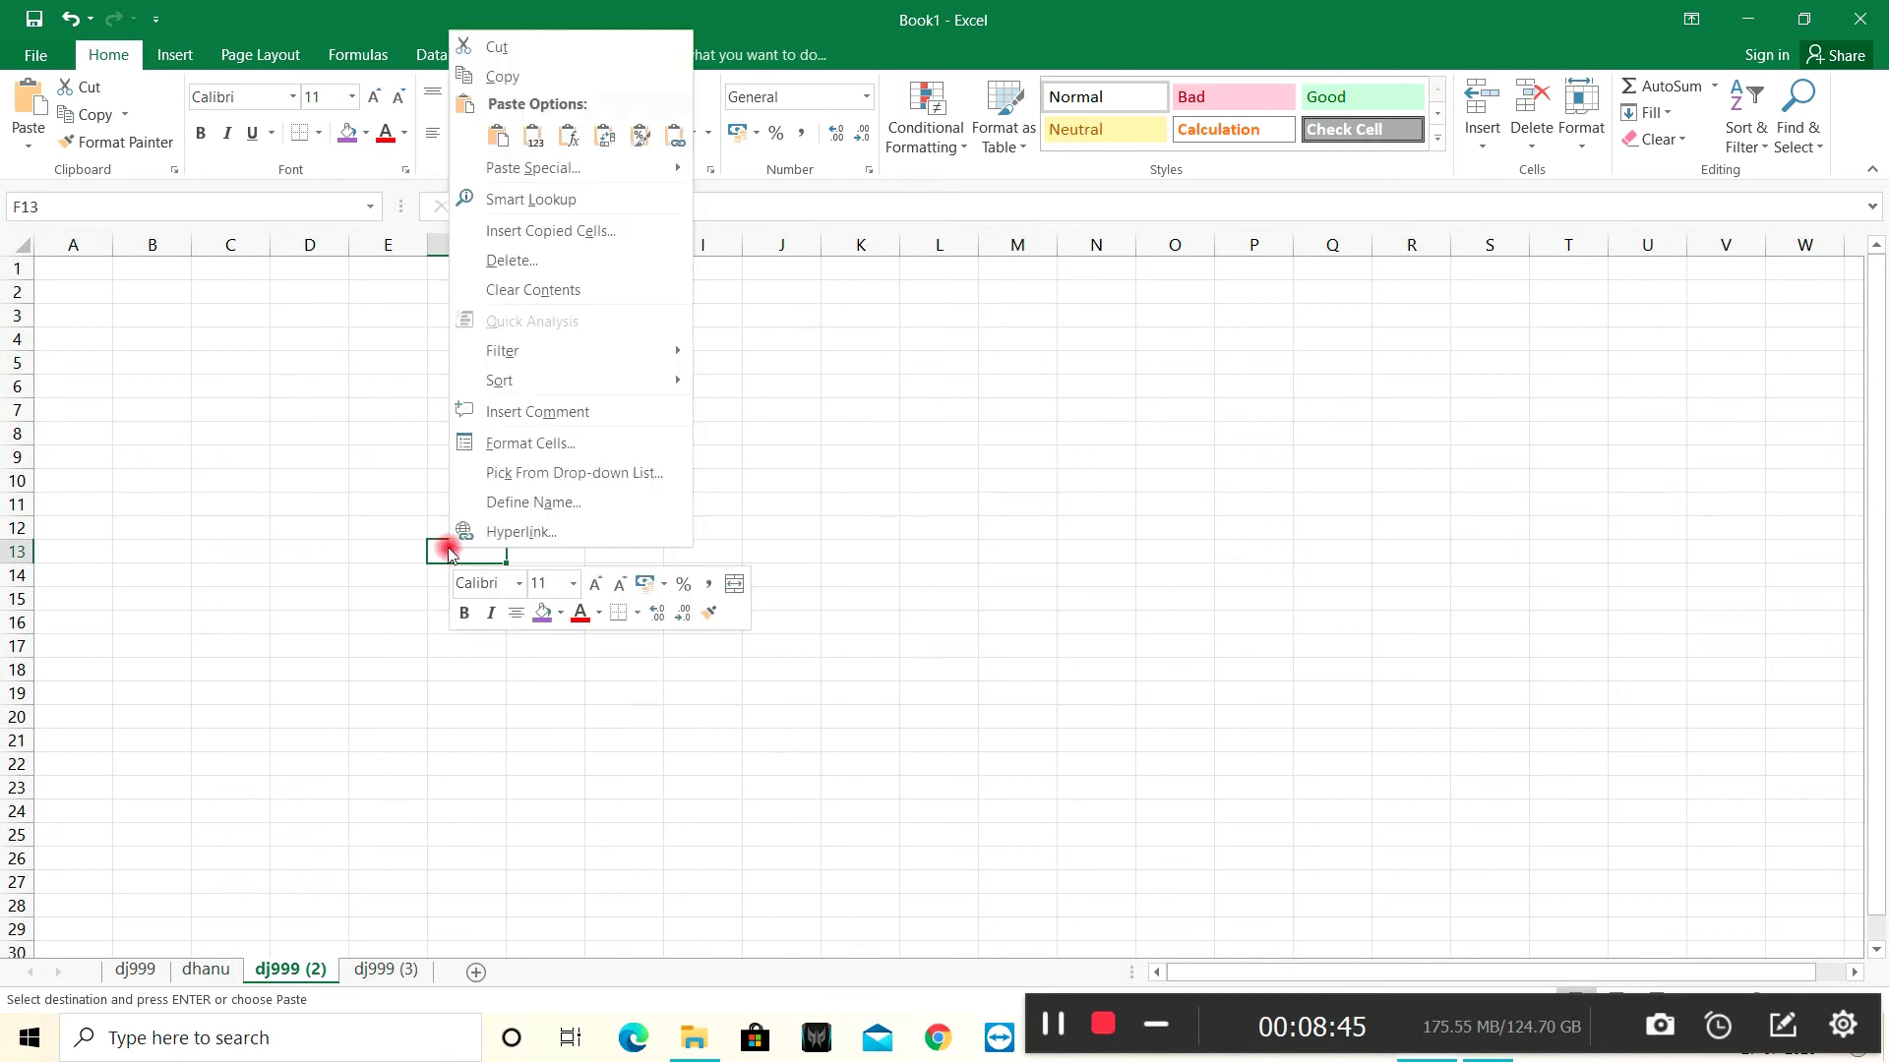
left_click(499, 146)
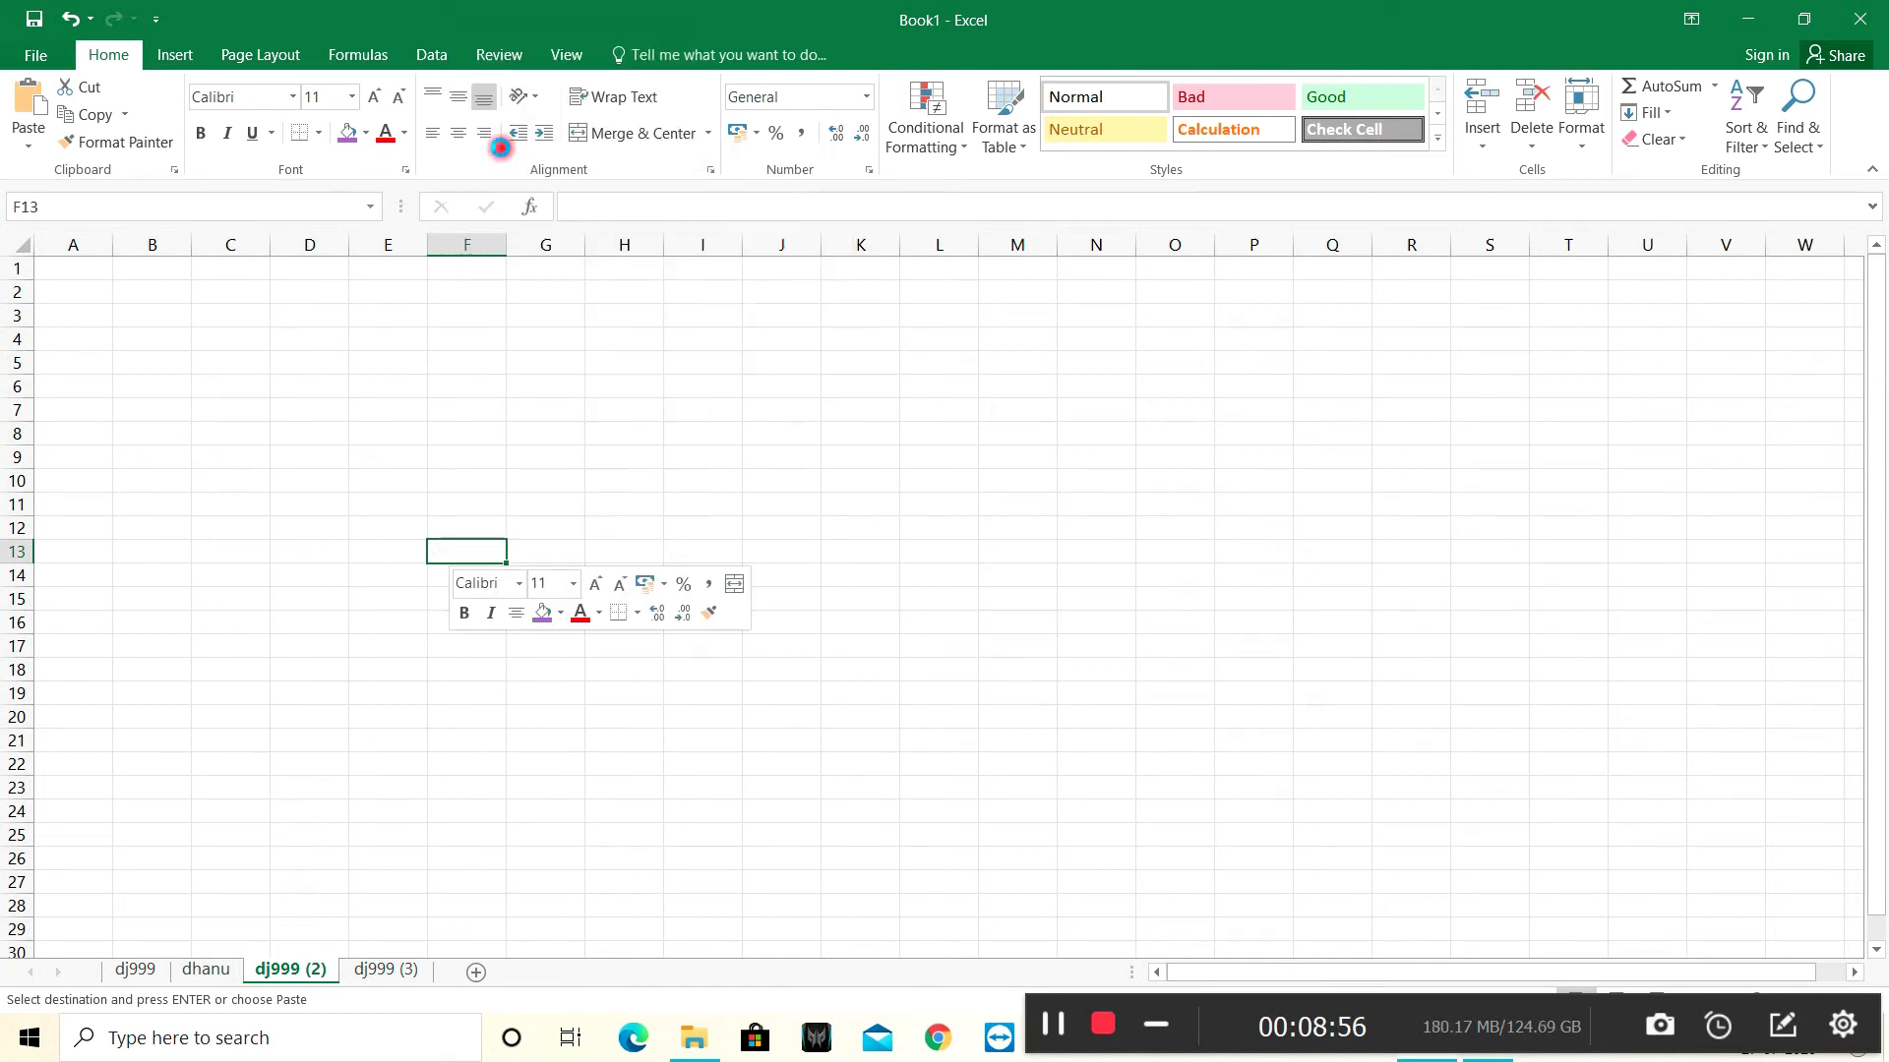
key("ctrl+v")
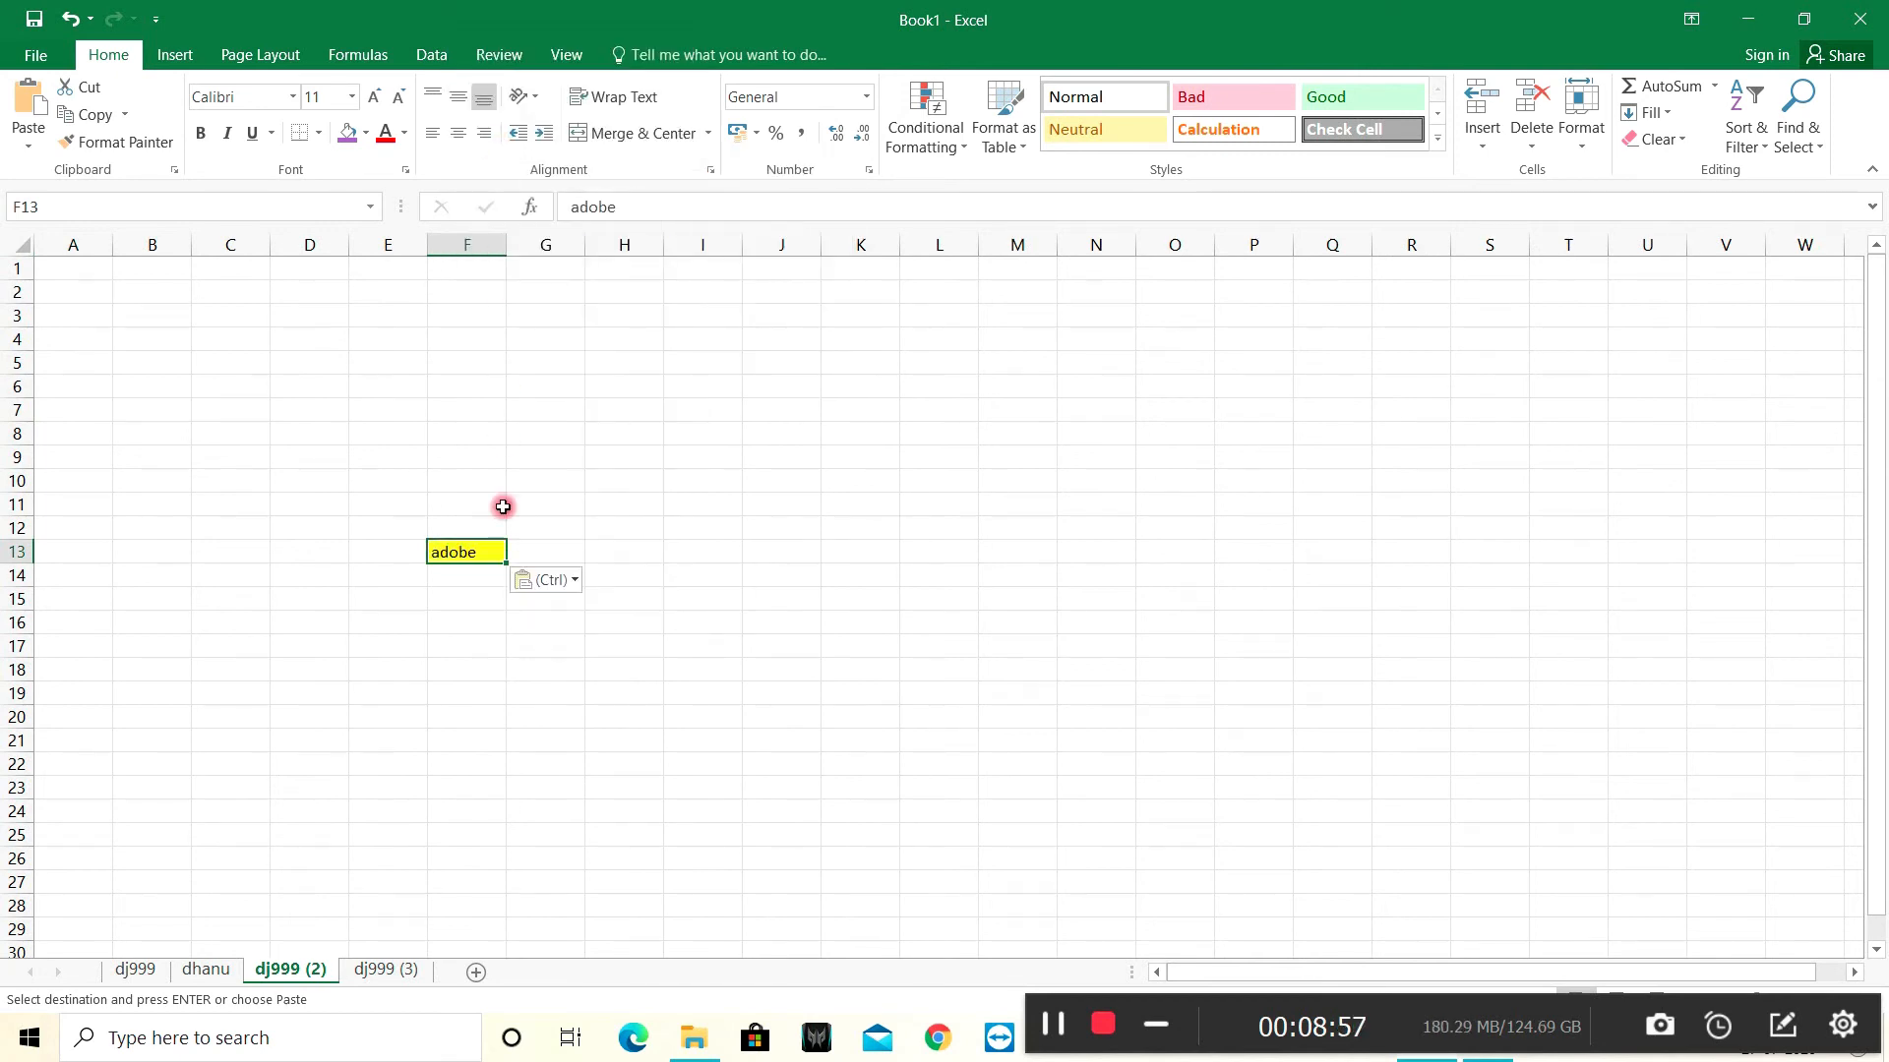
left_click(480, 601)
Select the adobe cell B1 on the software list sheet and paste its copy into F13 of dj999 (2).
left_click(206, 969)
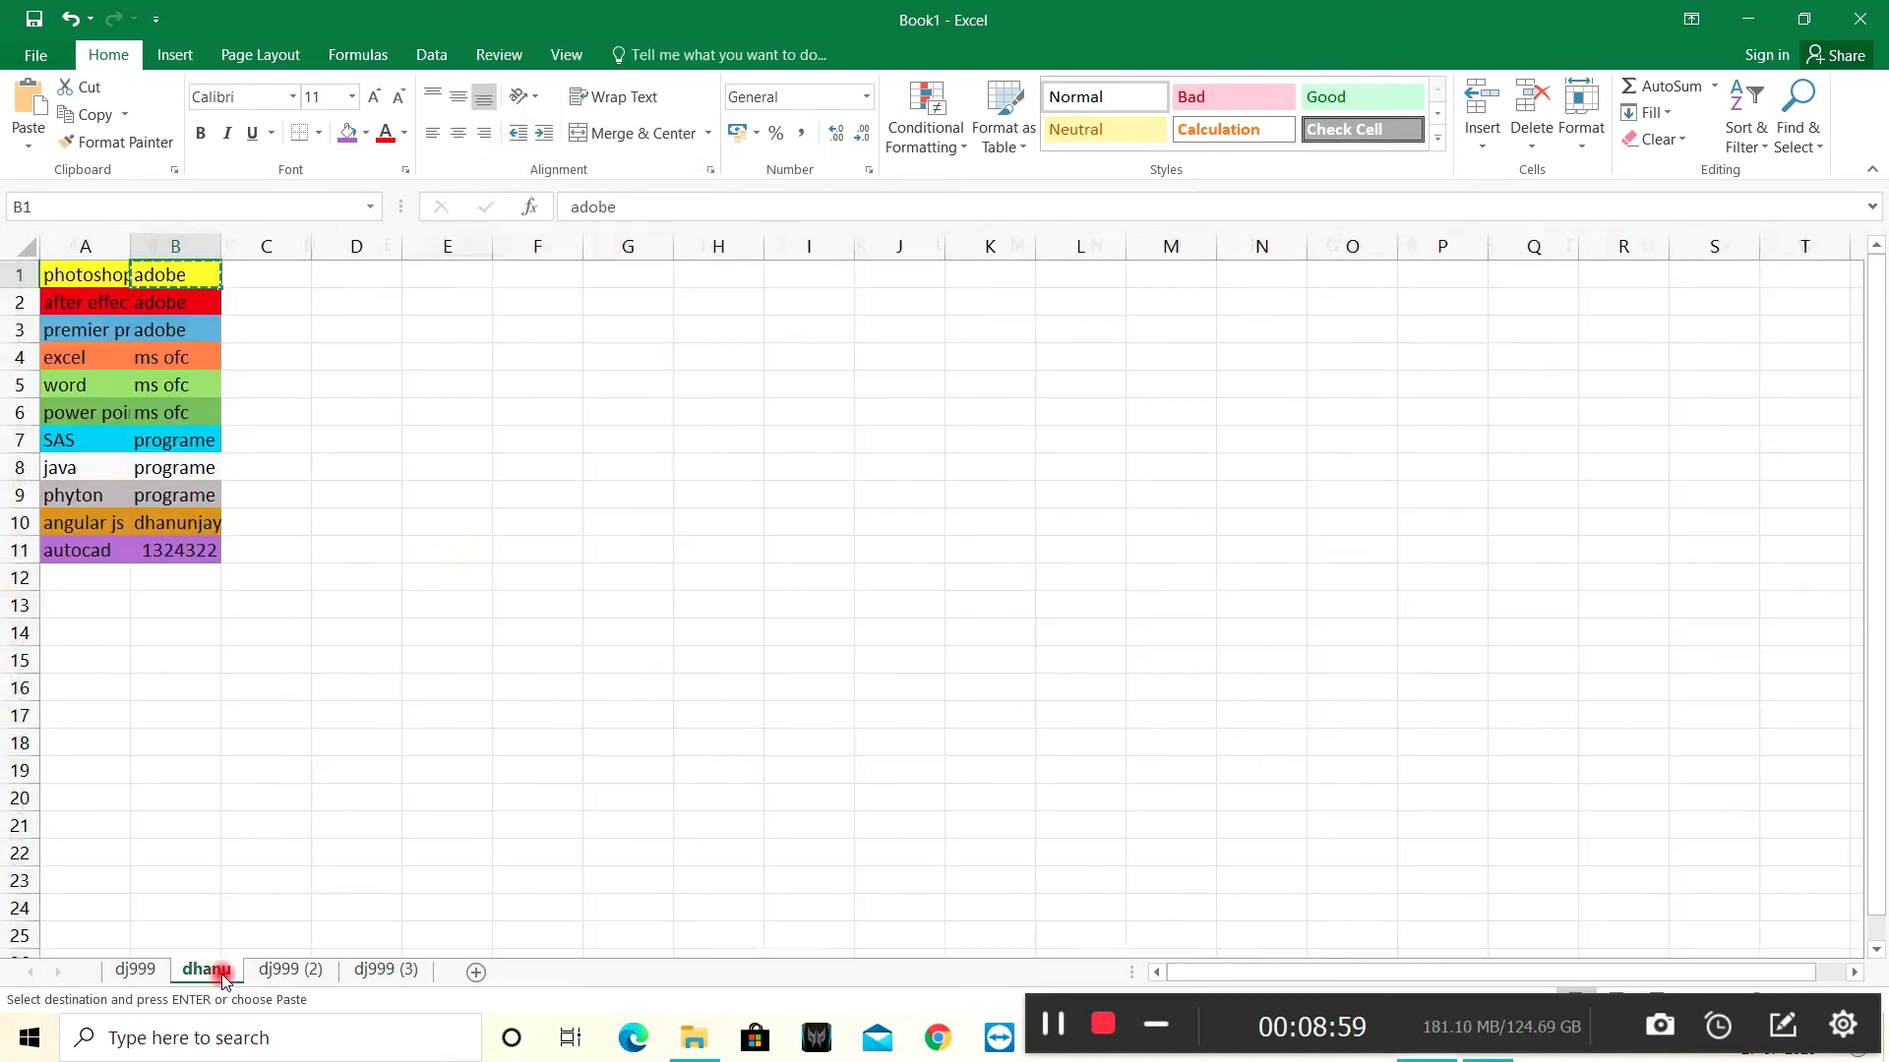
left_click(78, 275)
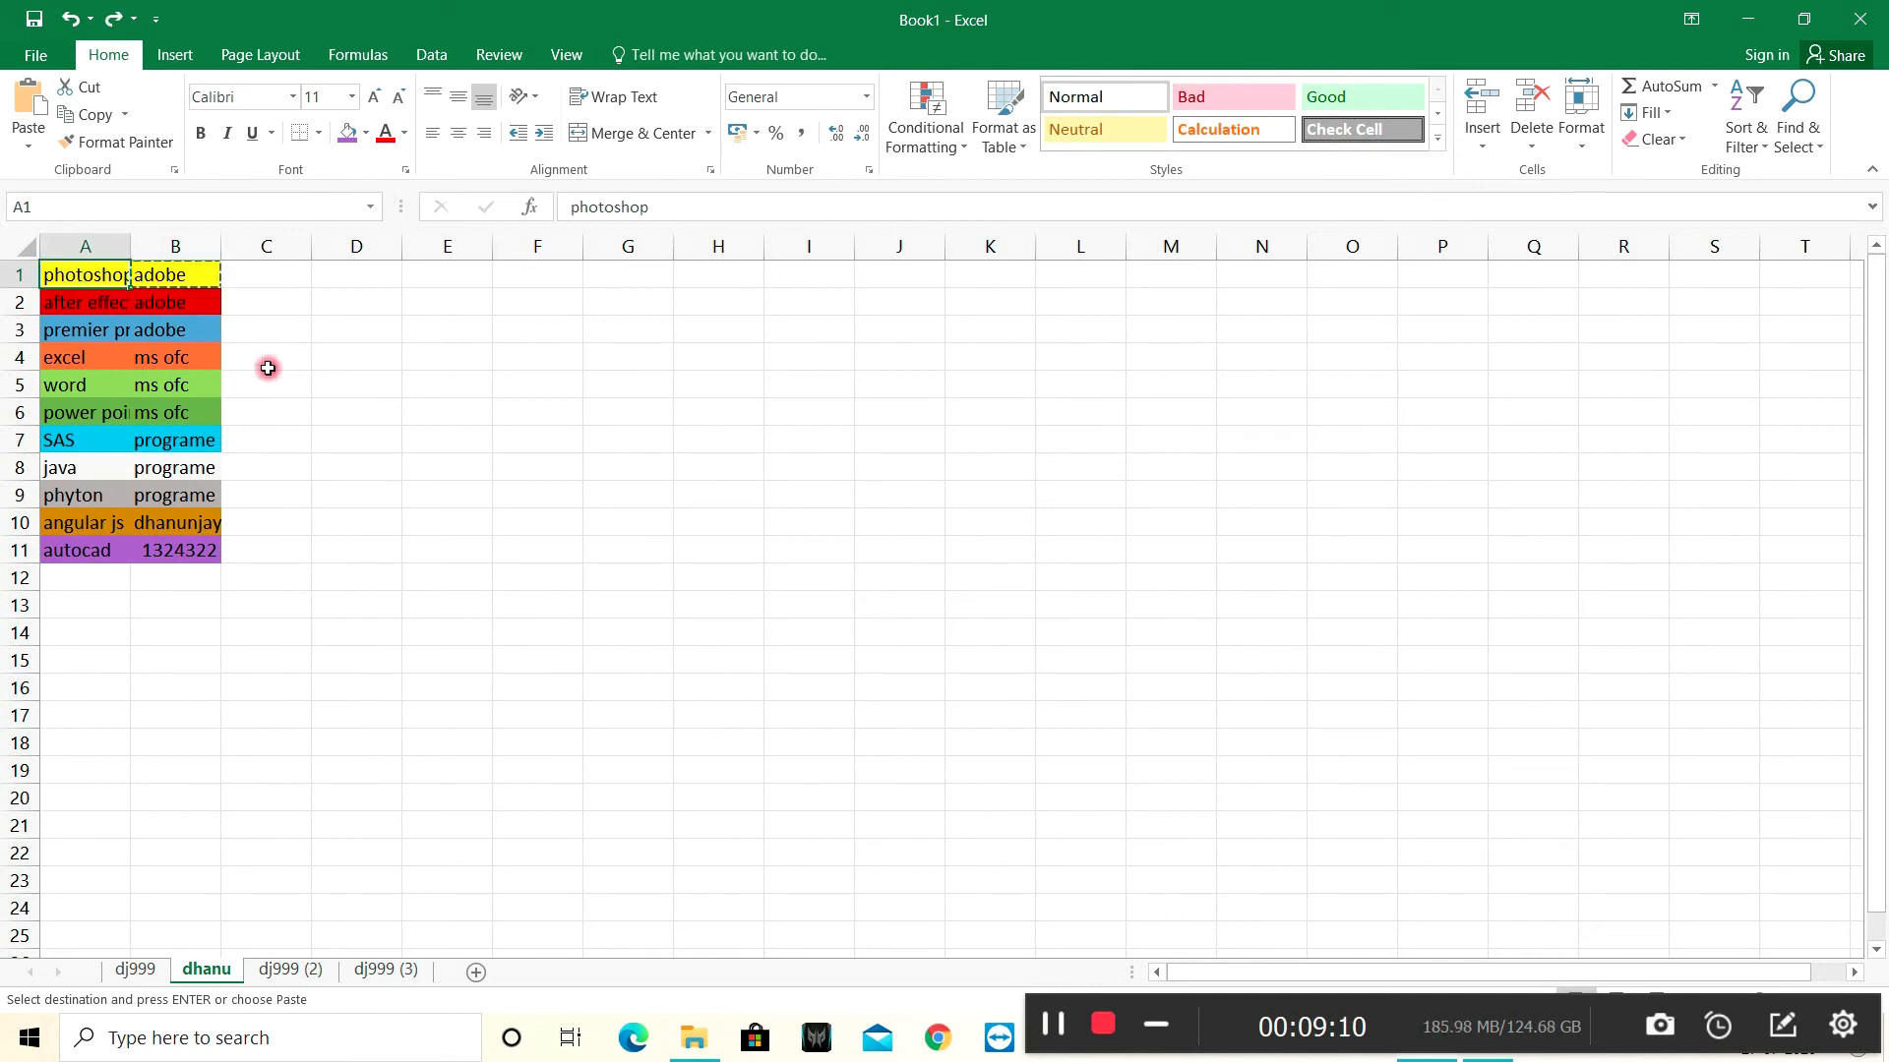
left_click(162, 277)
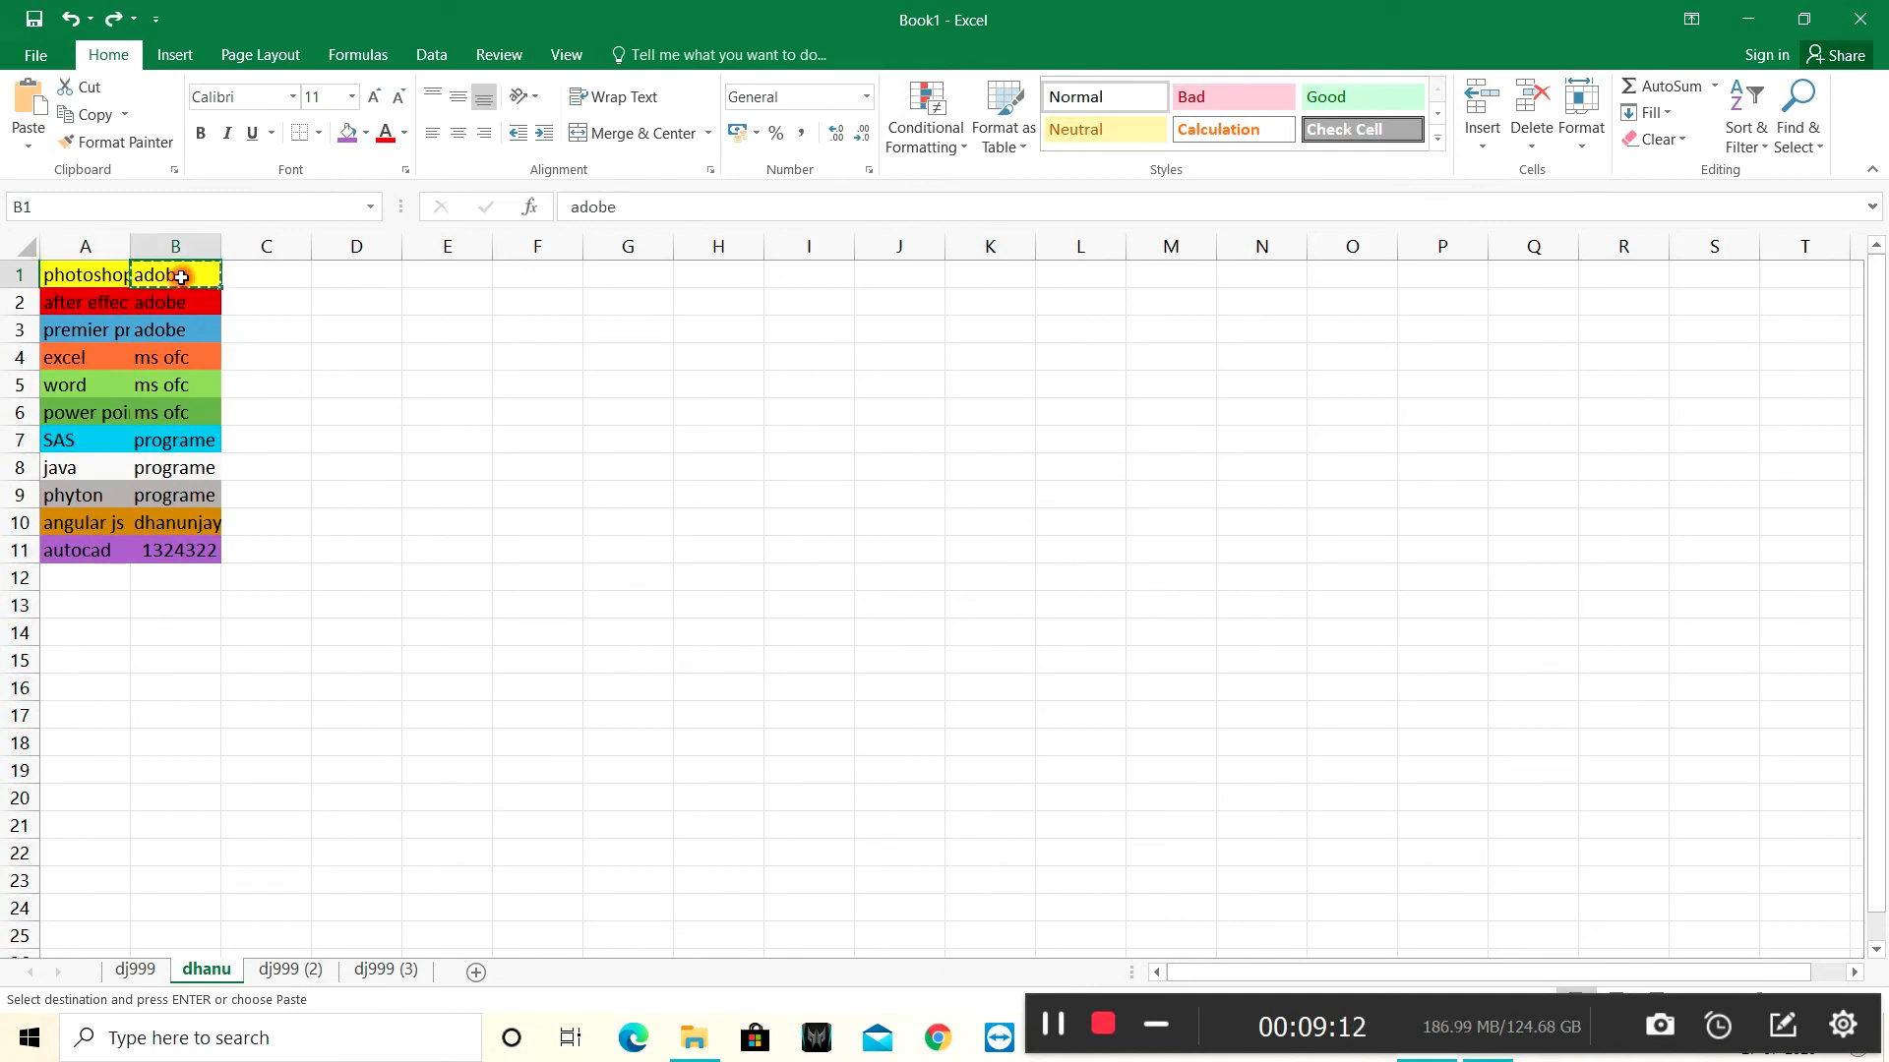
left_click(290, 968)
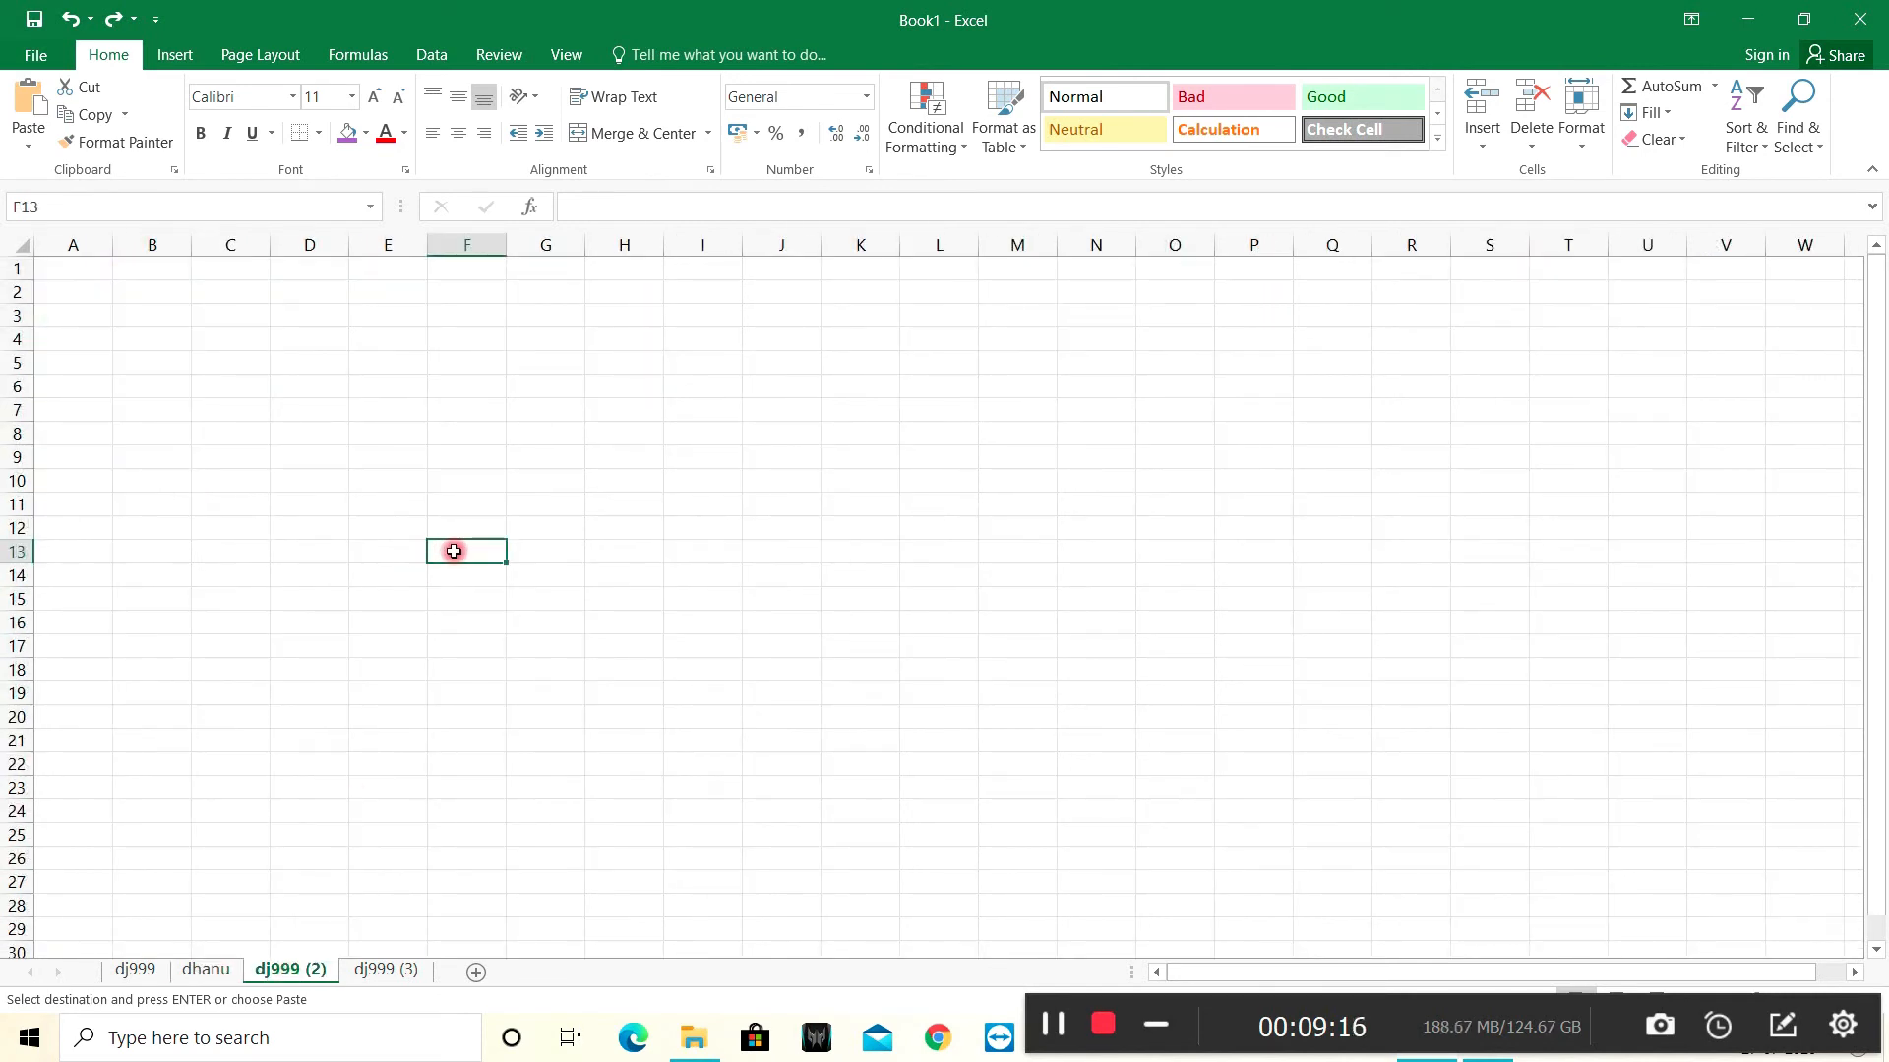
key("ctrl+v")
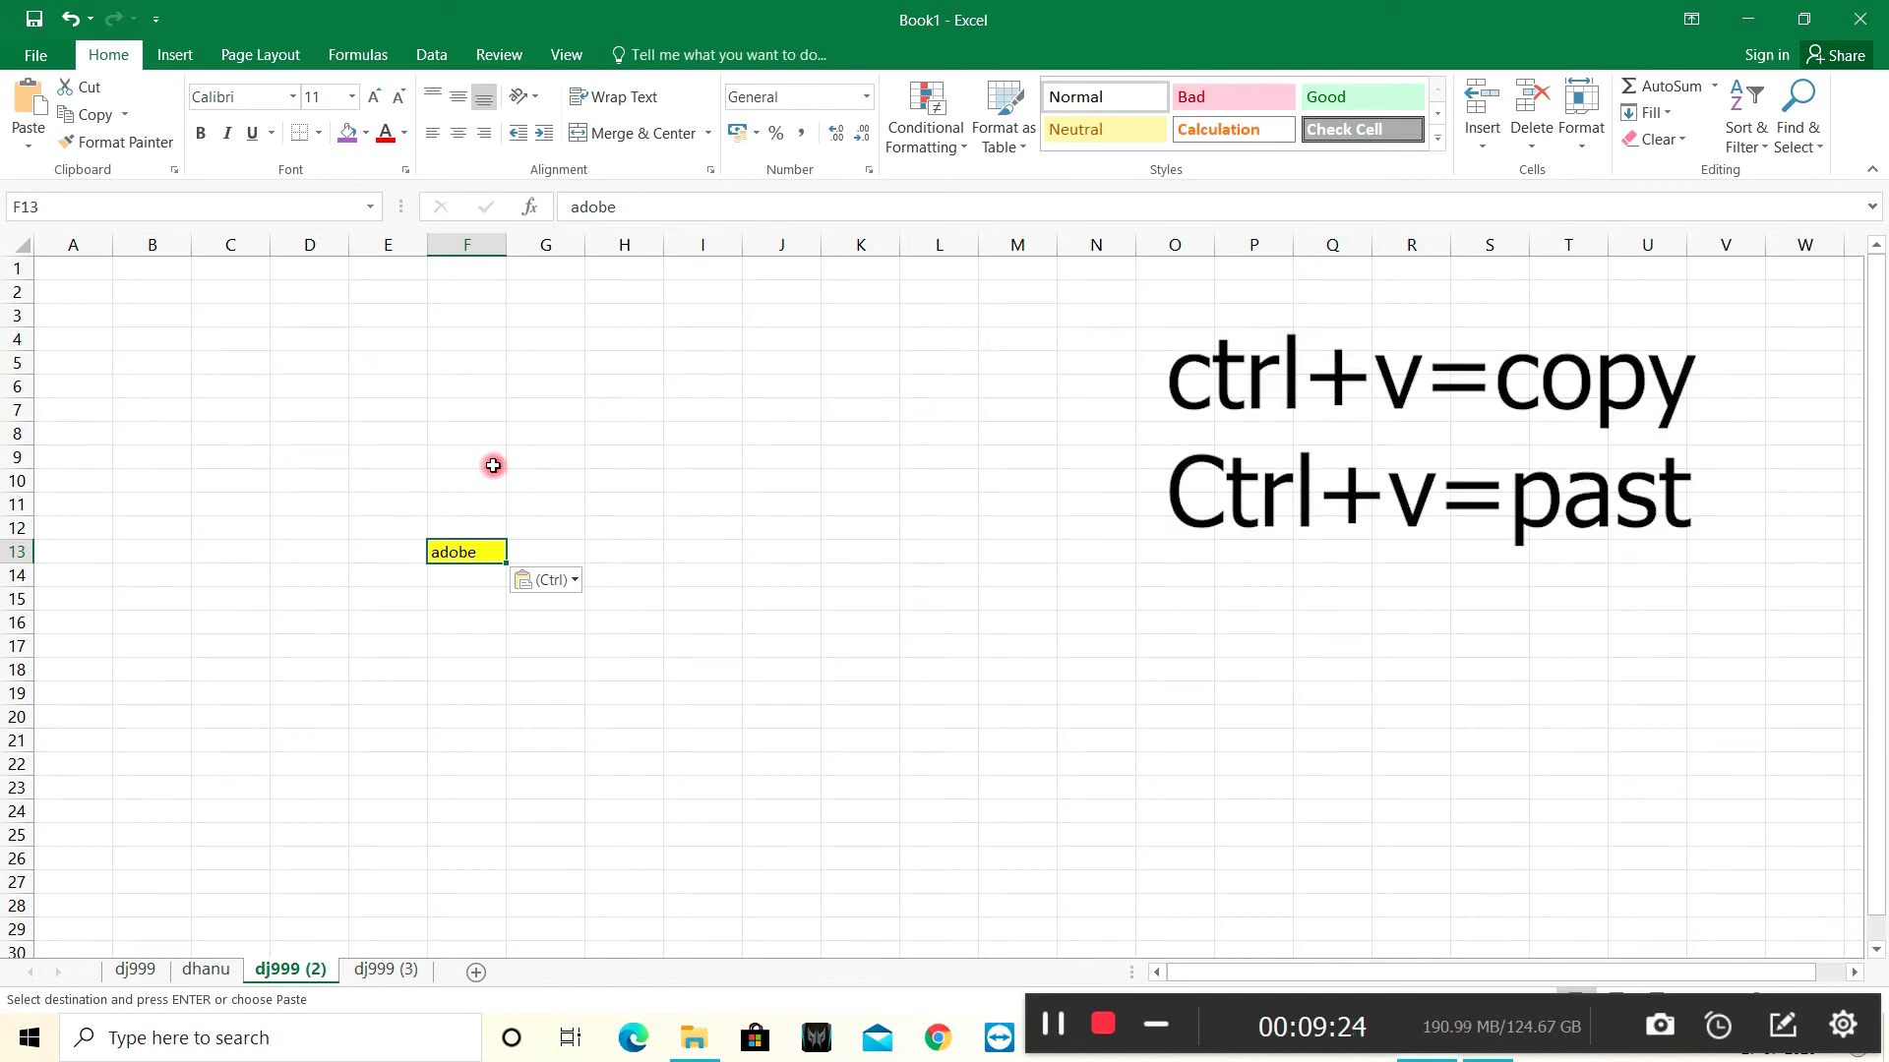
Paste further copies of the adobe cell into F7 and D9 of dj999 (2), using the standard Paste option.
right_click(471, 423)
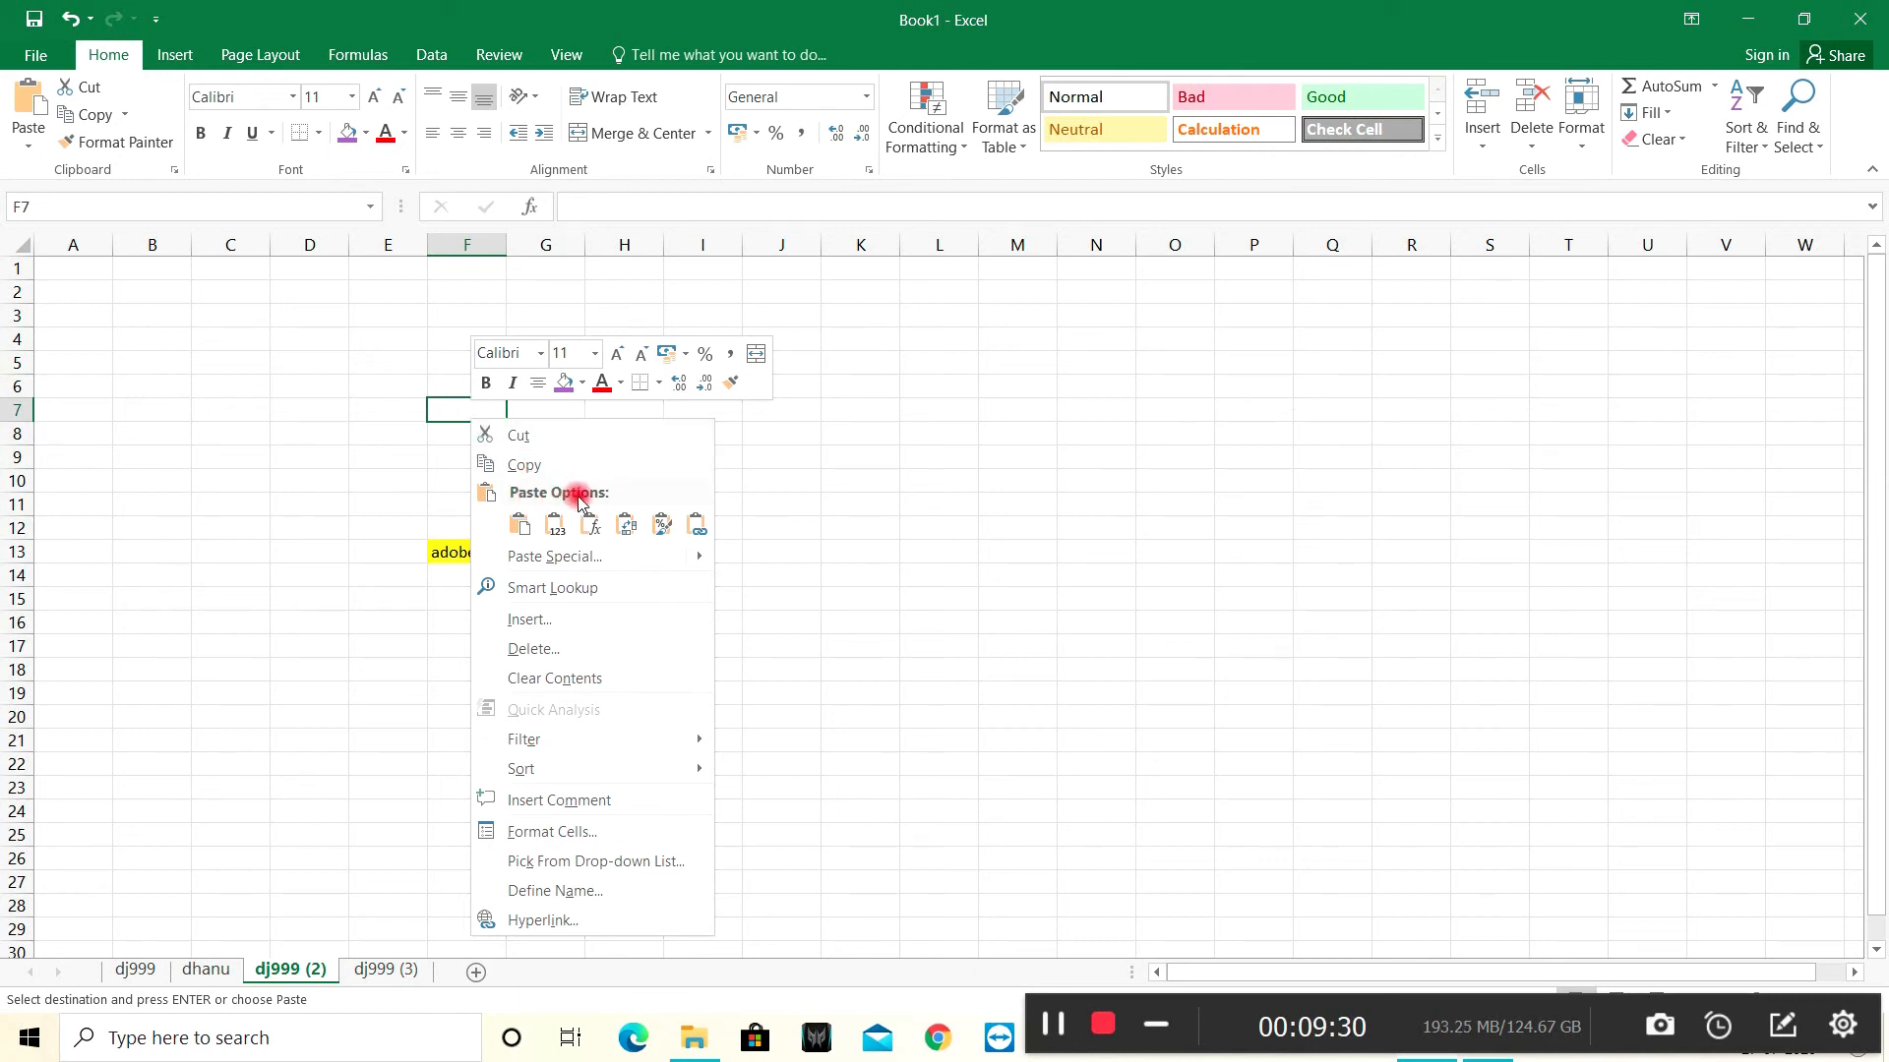
left_click(519, 527)
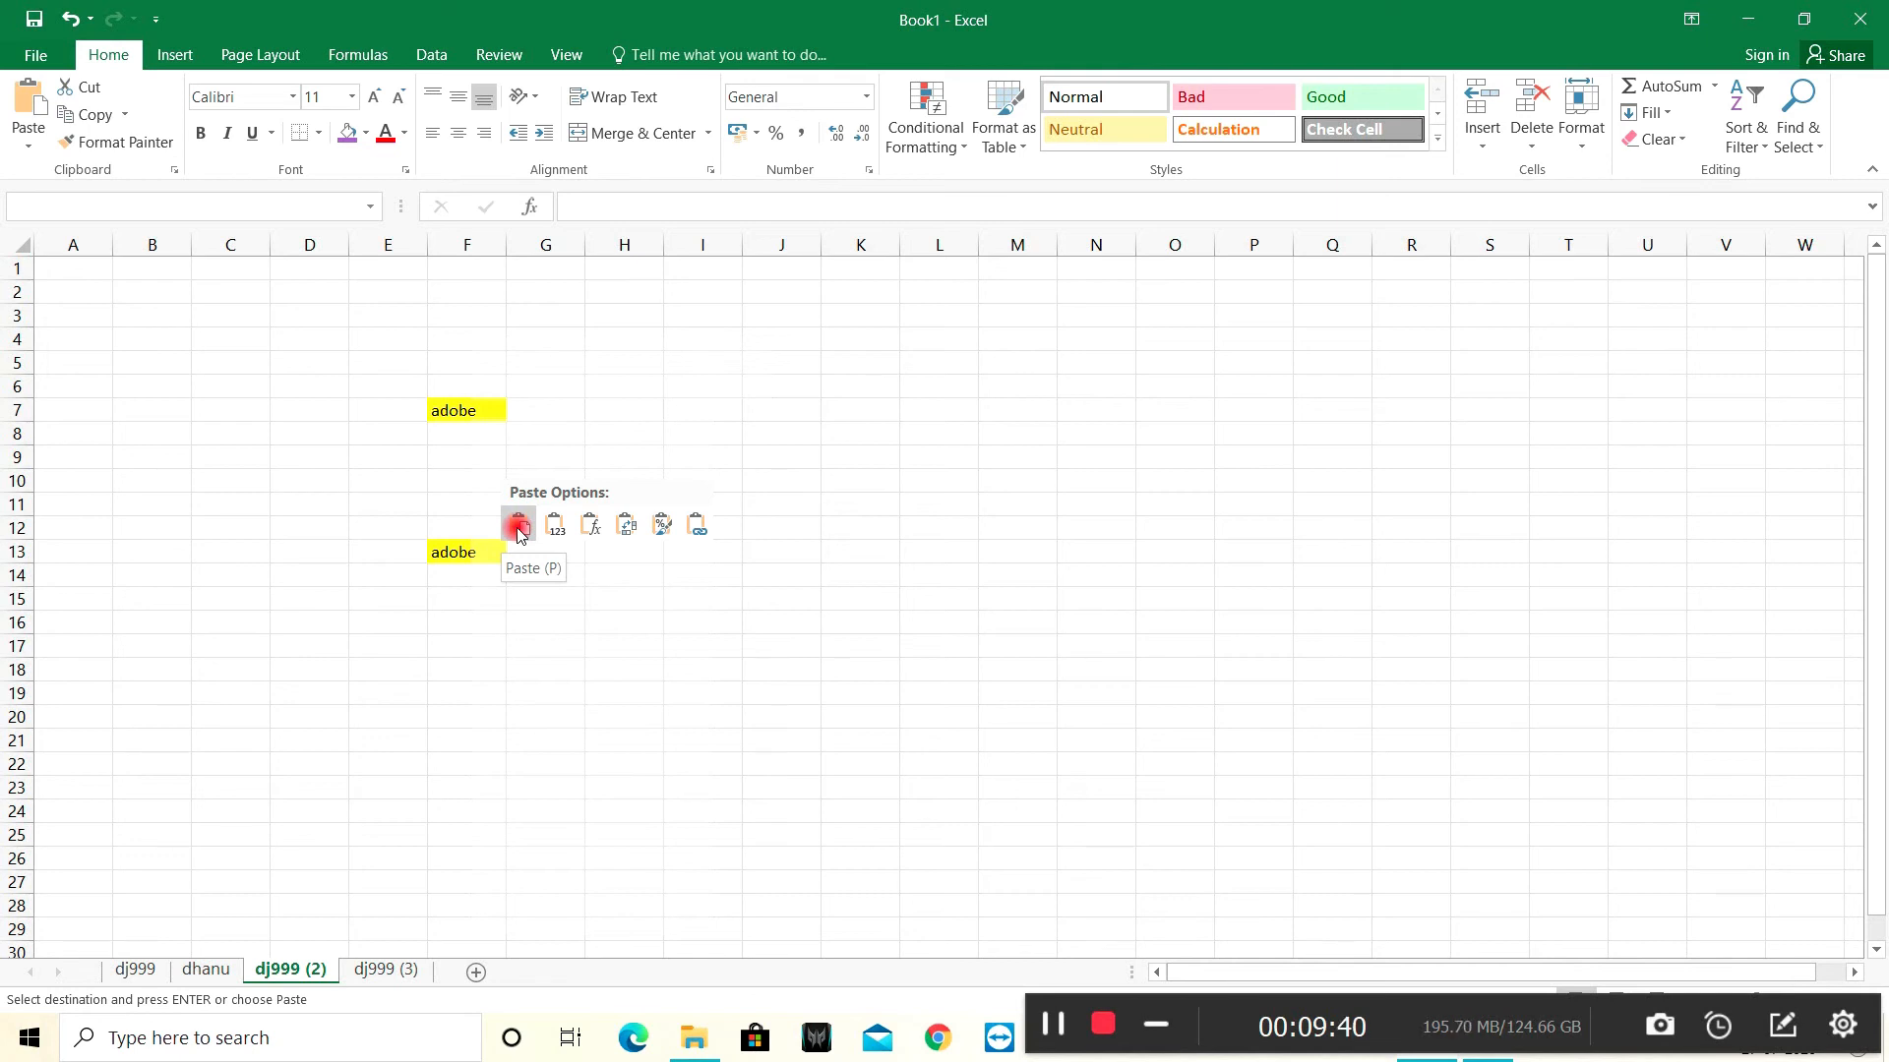
left_click(519, 528)
left_click(277, 454)
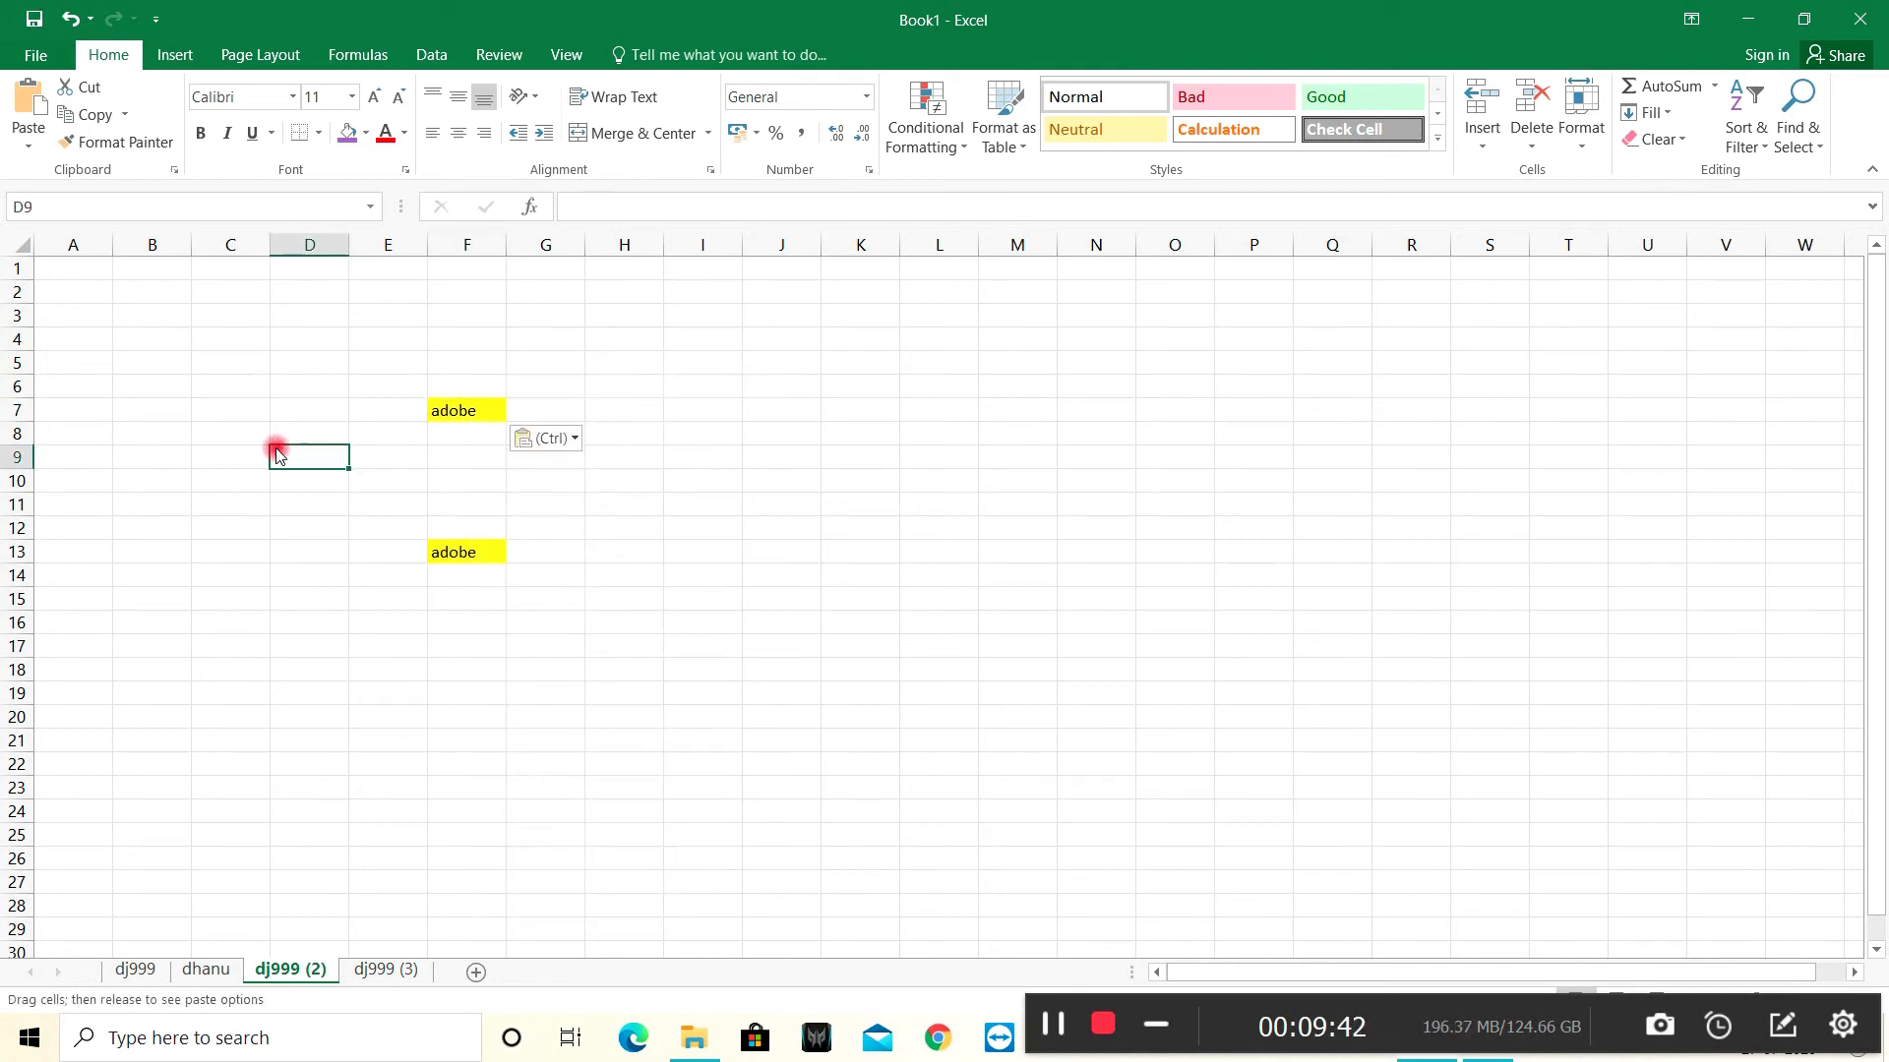
right_click(324, 456)
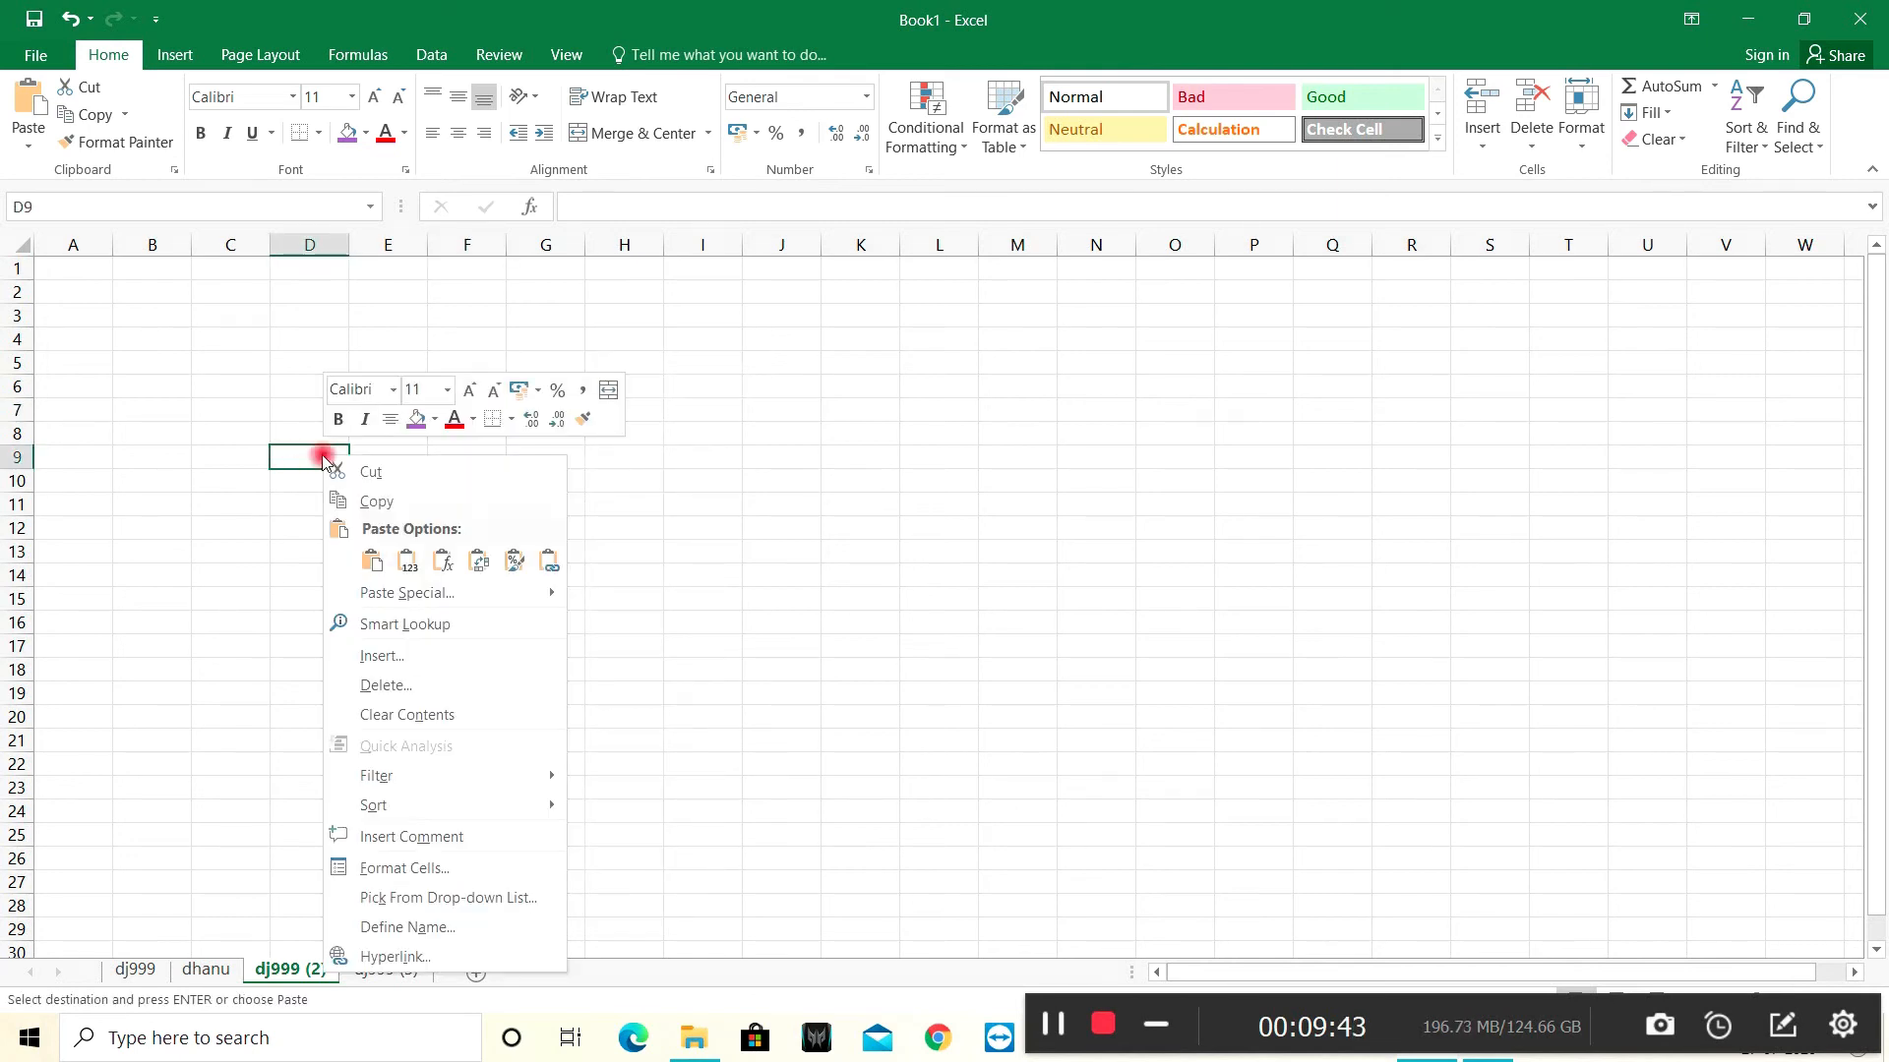
left_click(374, 564)
left_click(578, 641)
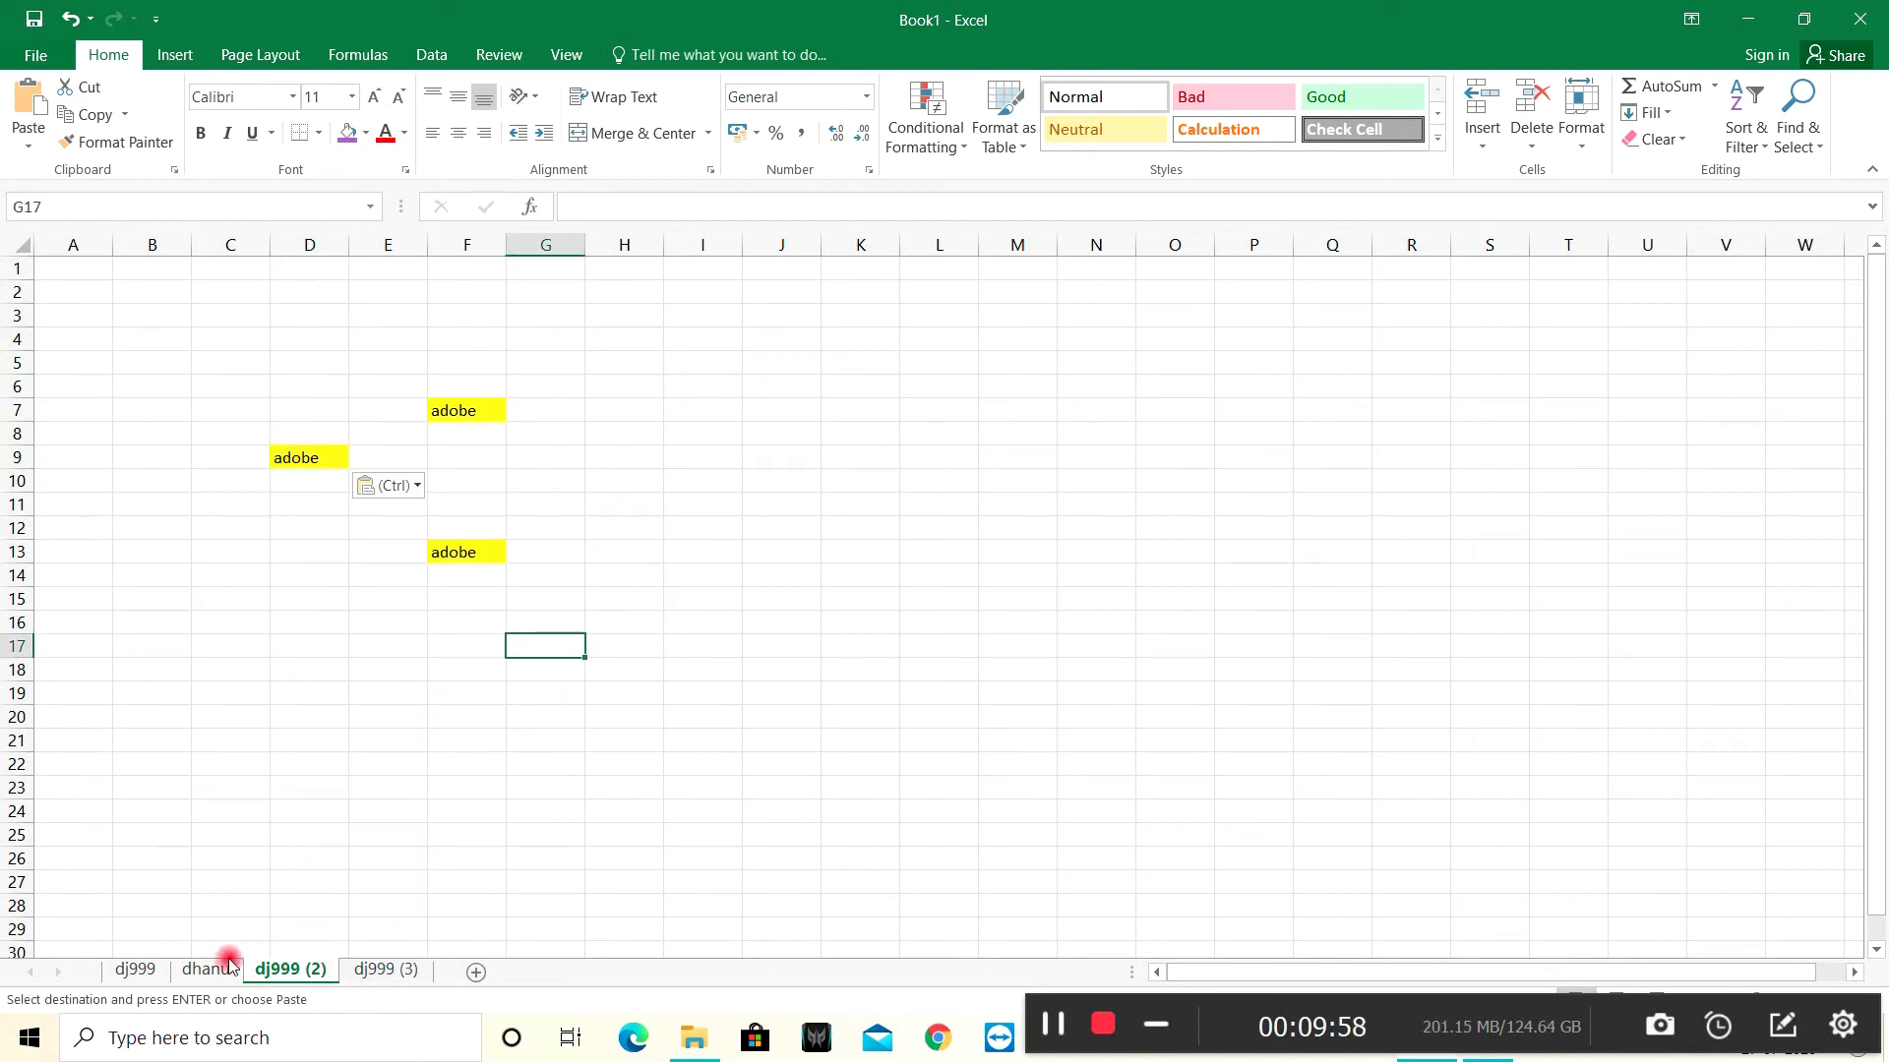
Protect the colored software list sheet, entering and confirming a password to unprotect it and keeping the default allowed actions.
left_click(205, 974)
left_click(250, 353)
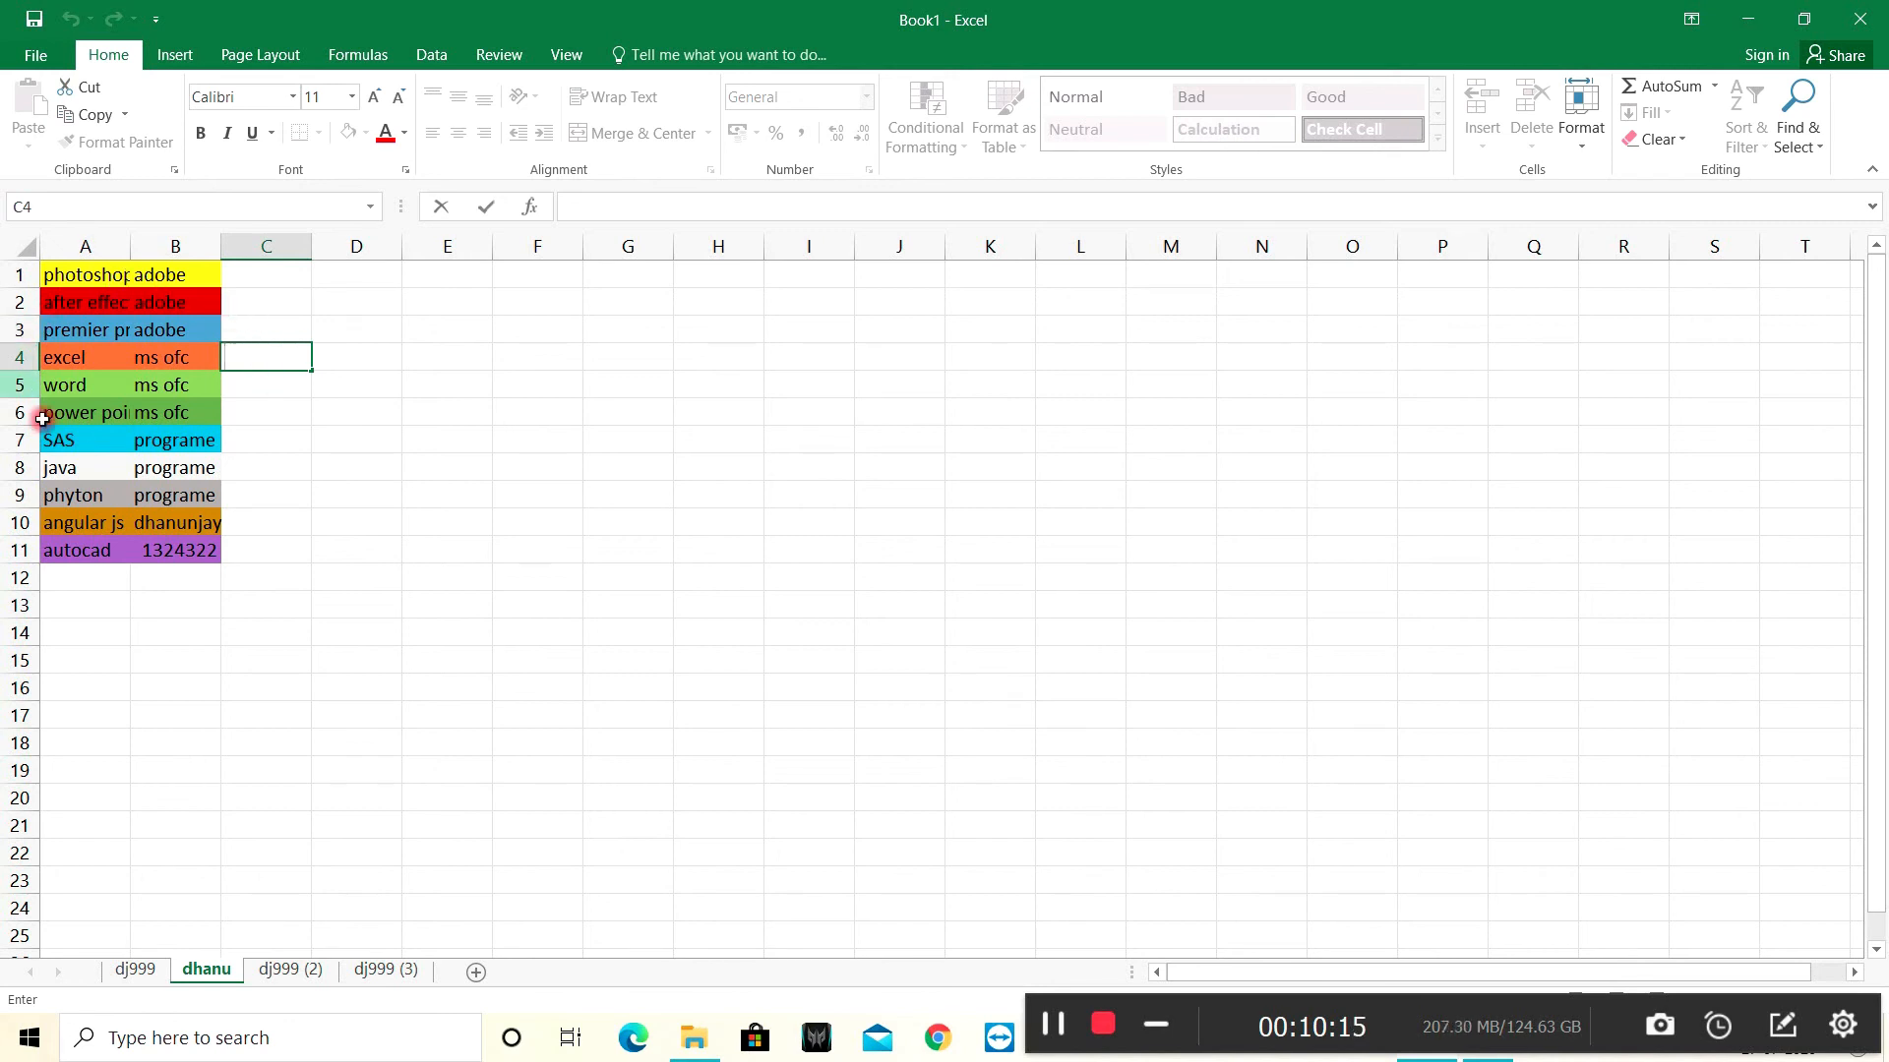
left_click_drag(54, 267, 212, 553)
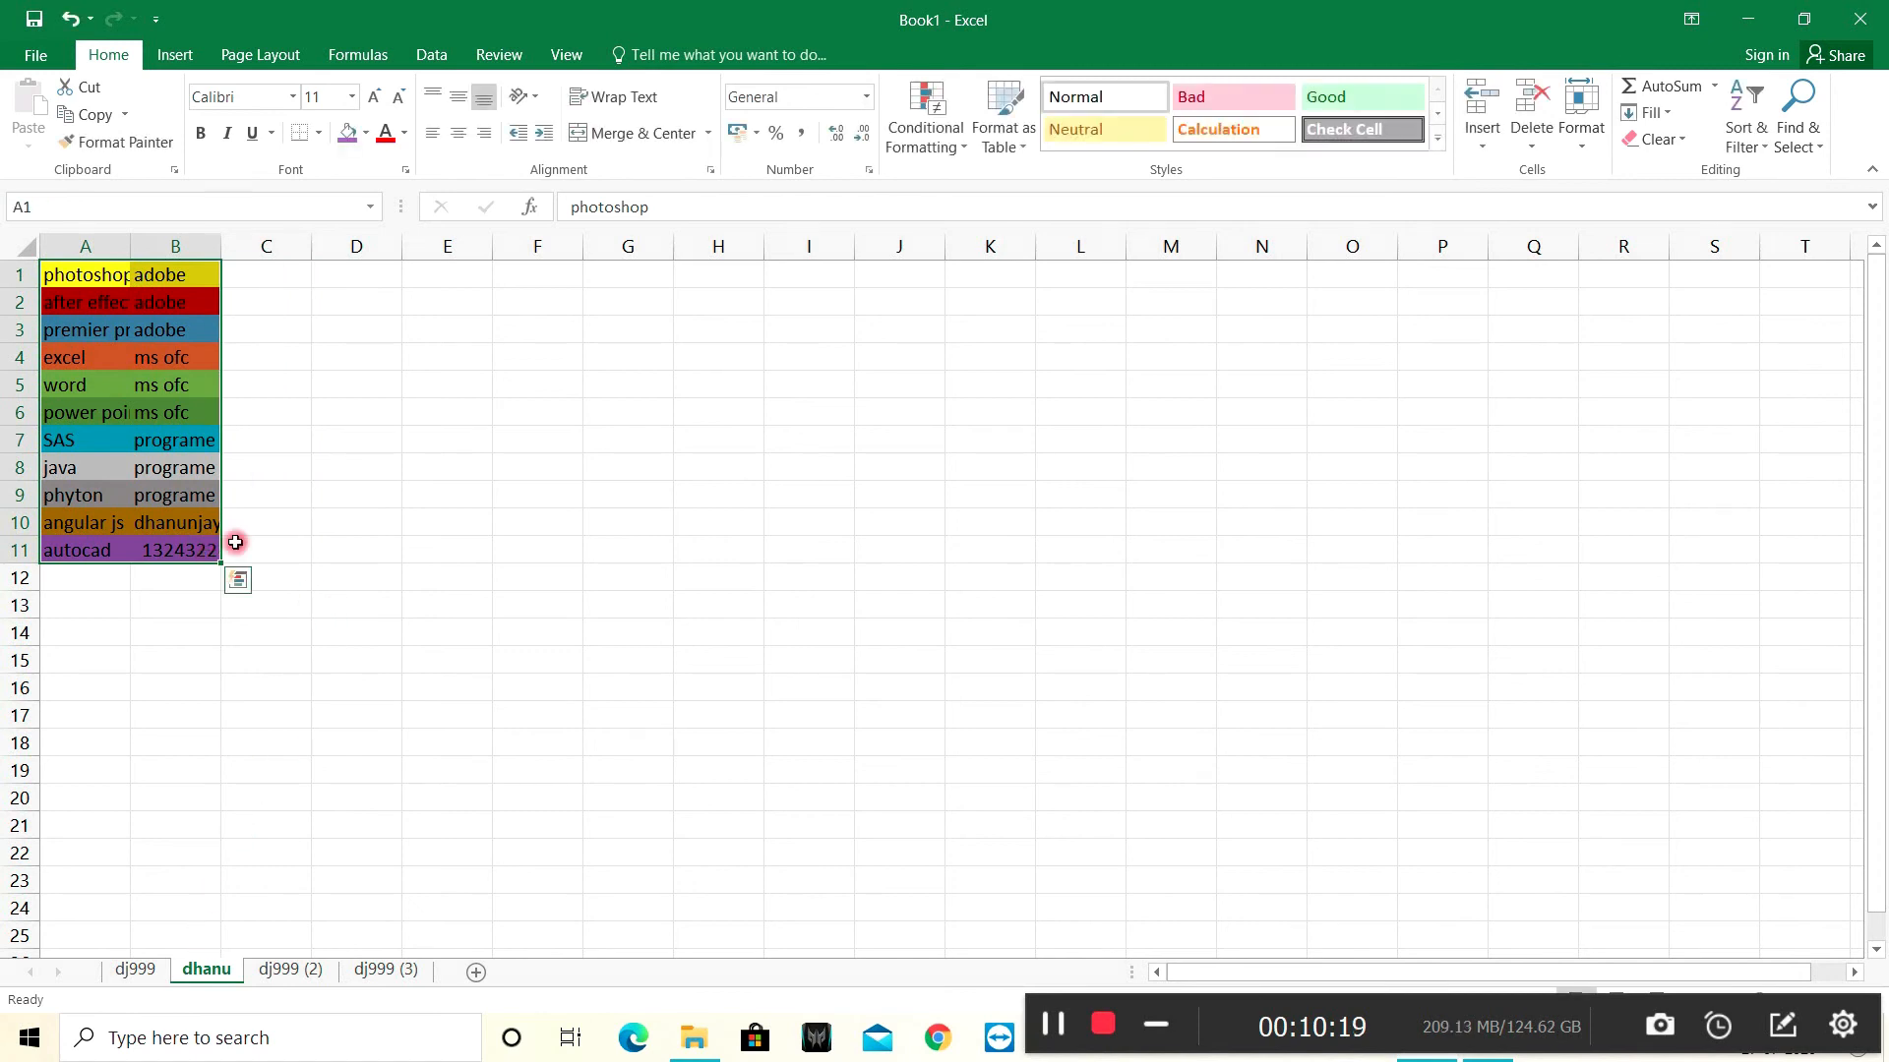
right_click(220, 971)
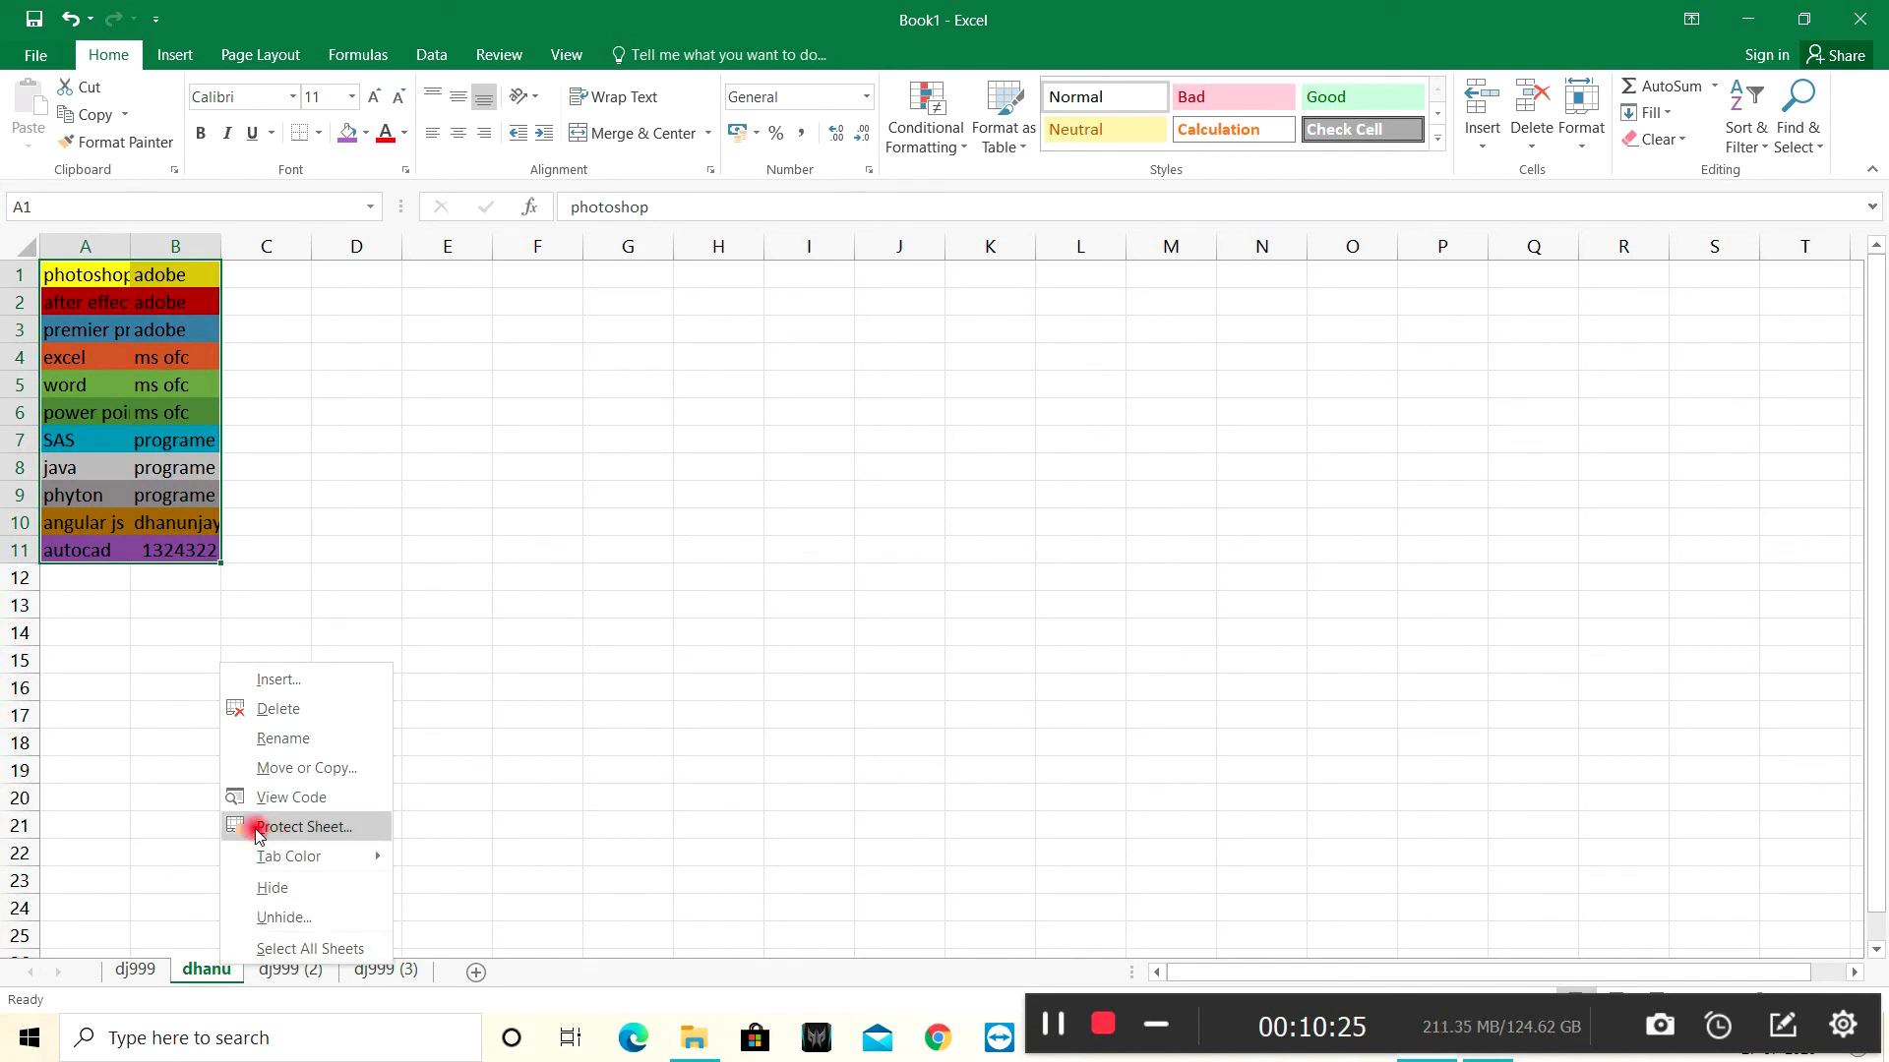
left_click(320, 827)
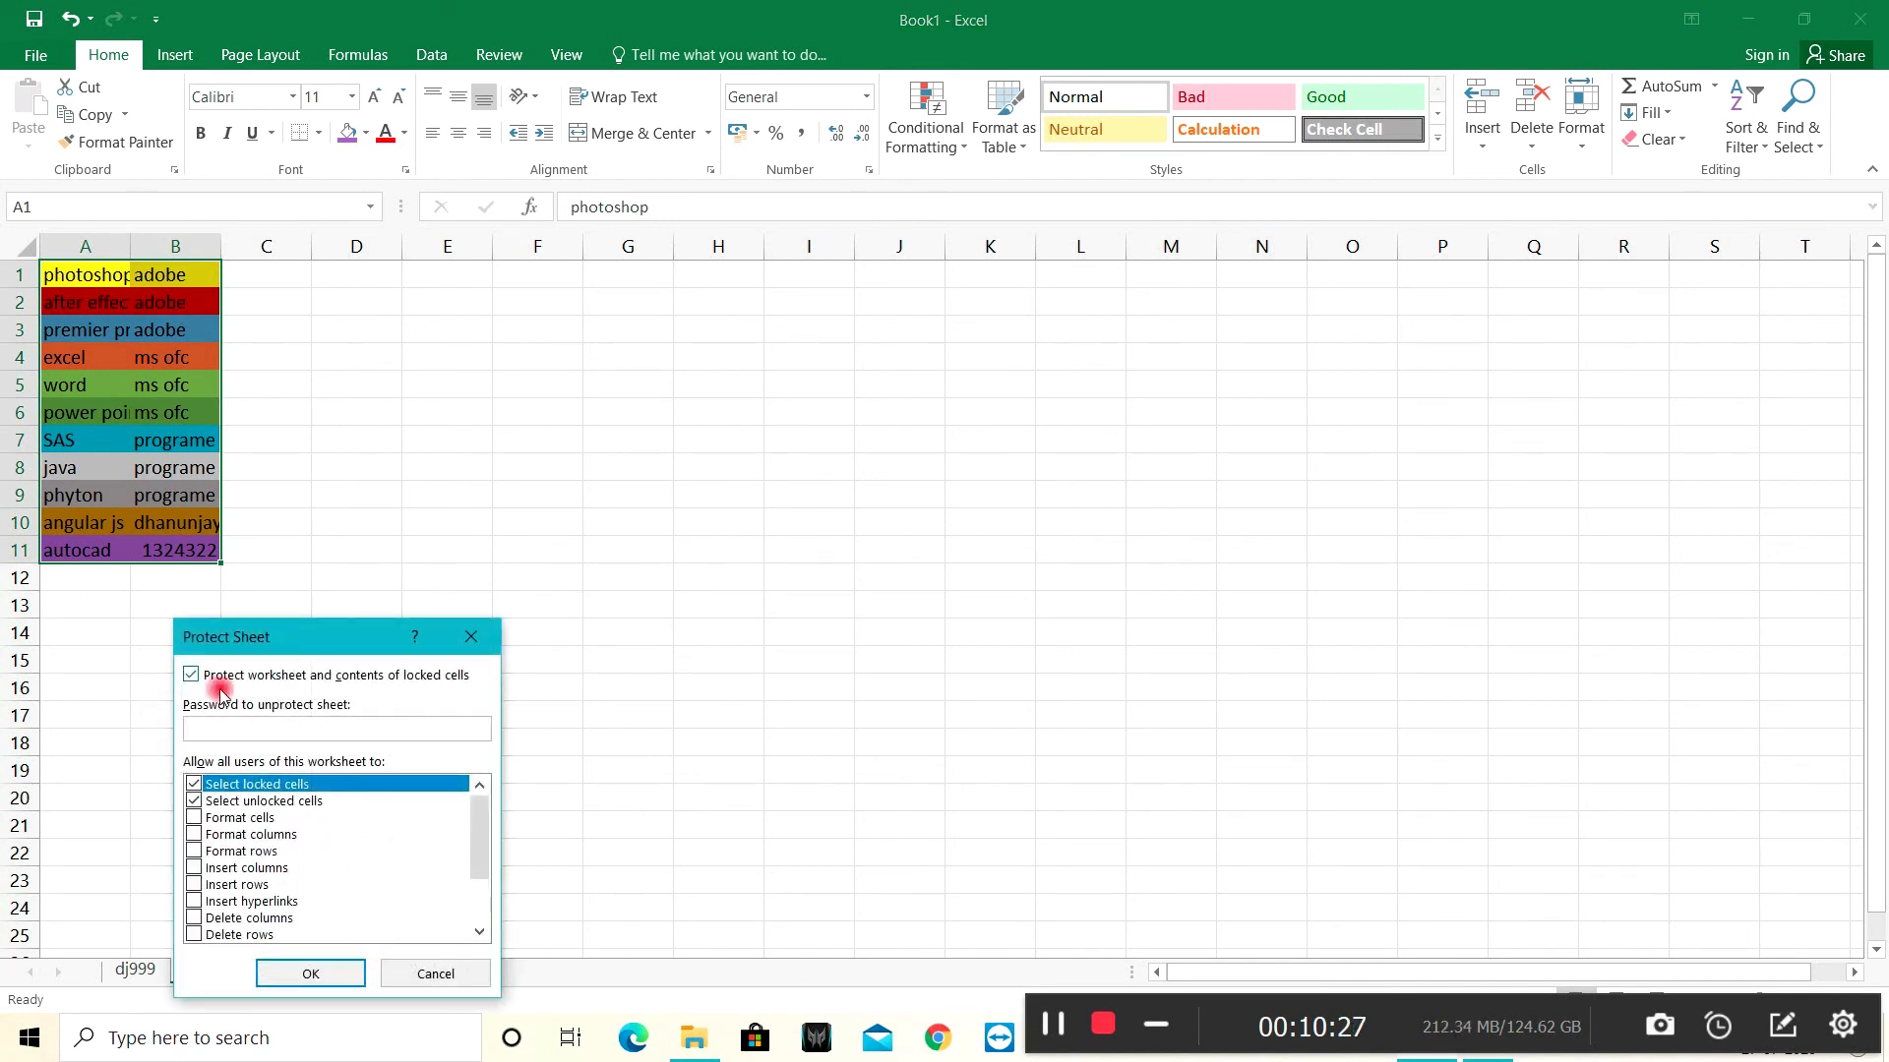
left_click(256, 724)
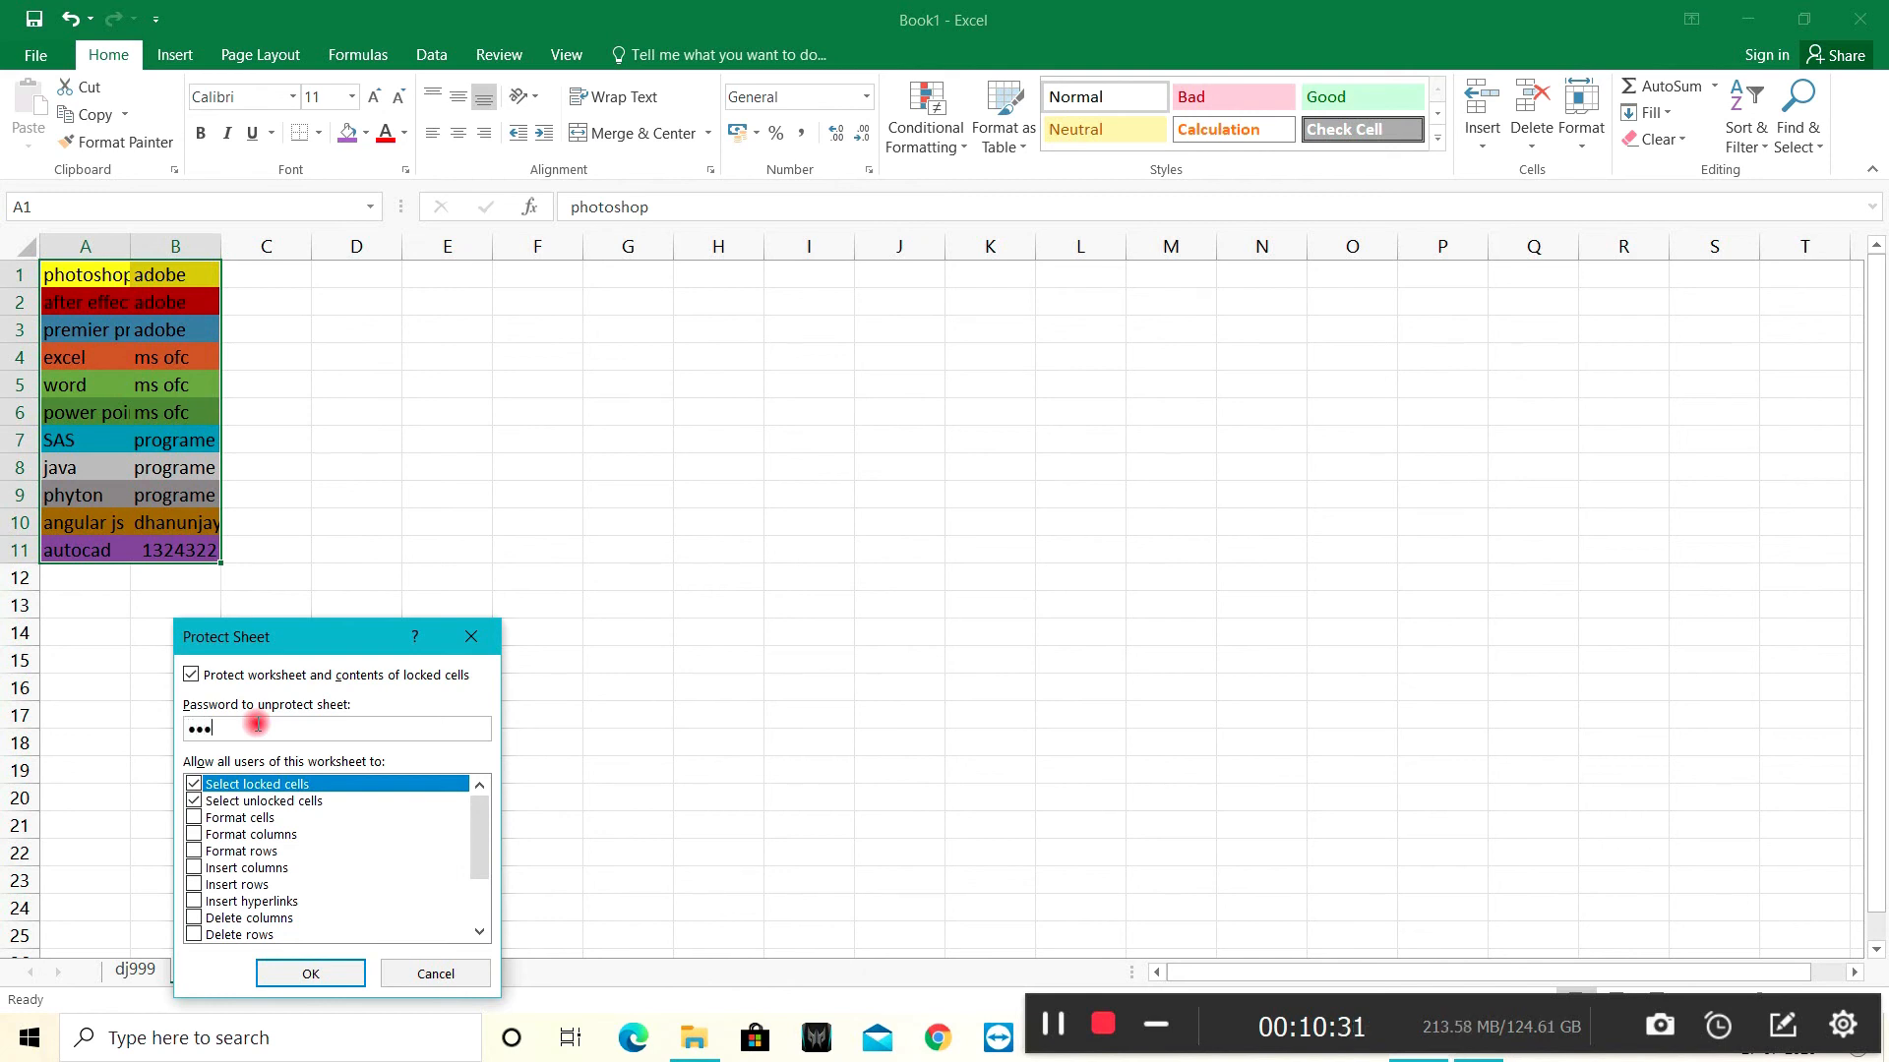
left_click(296, 969)
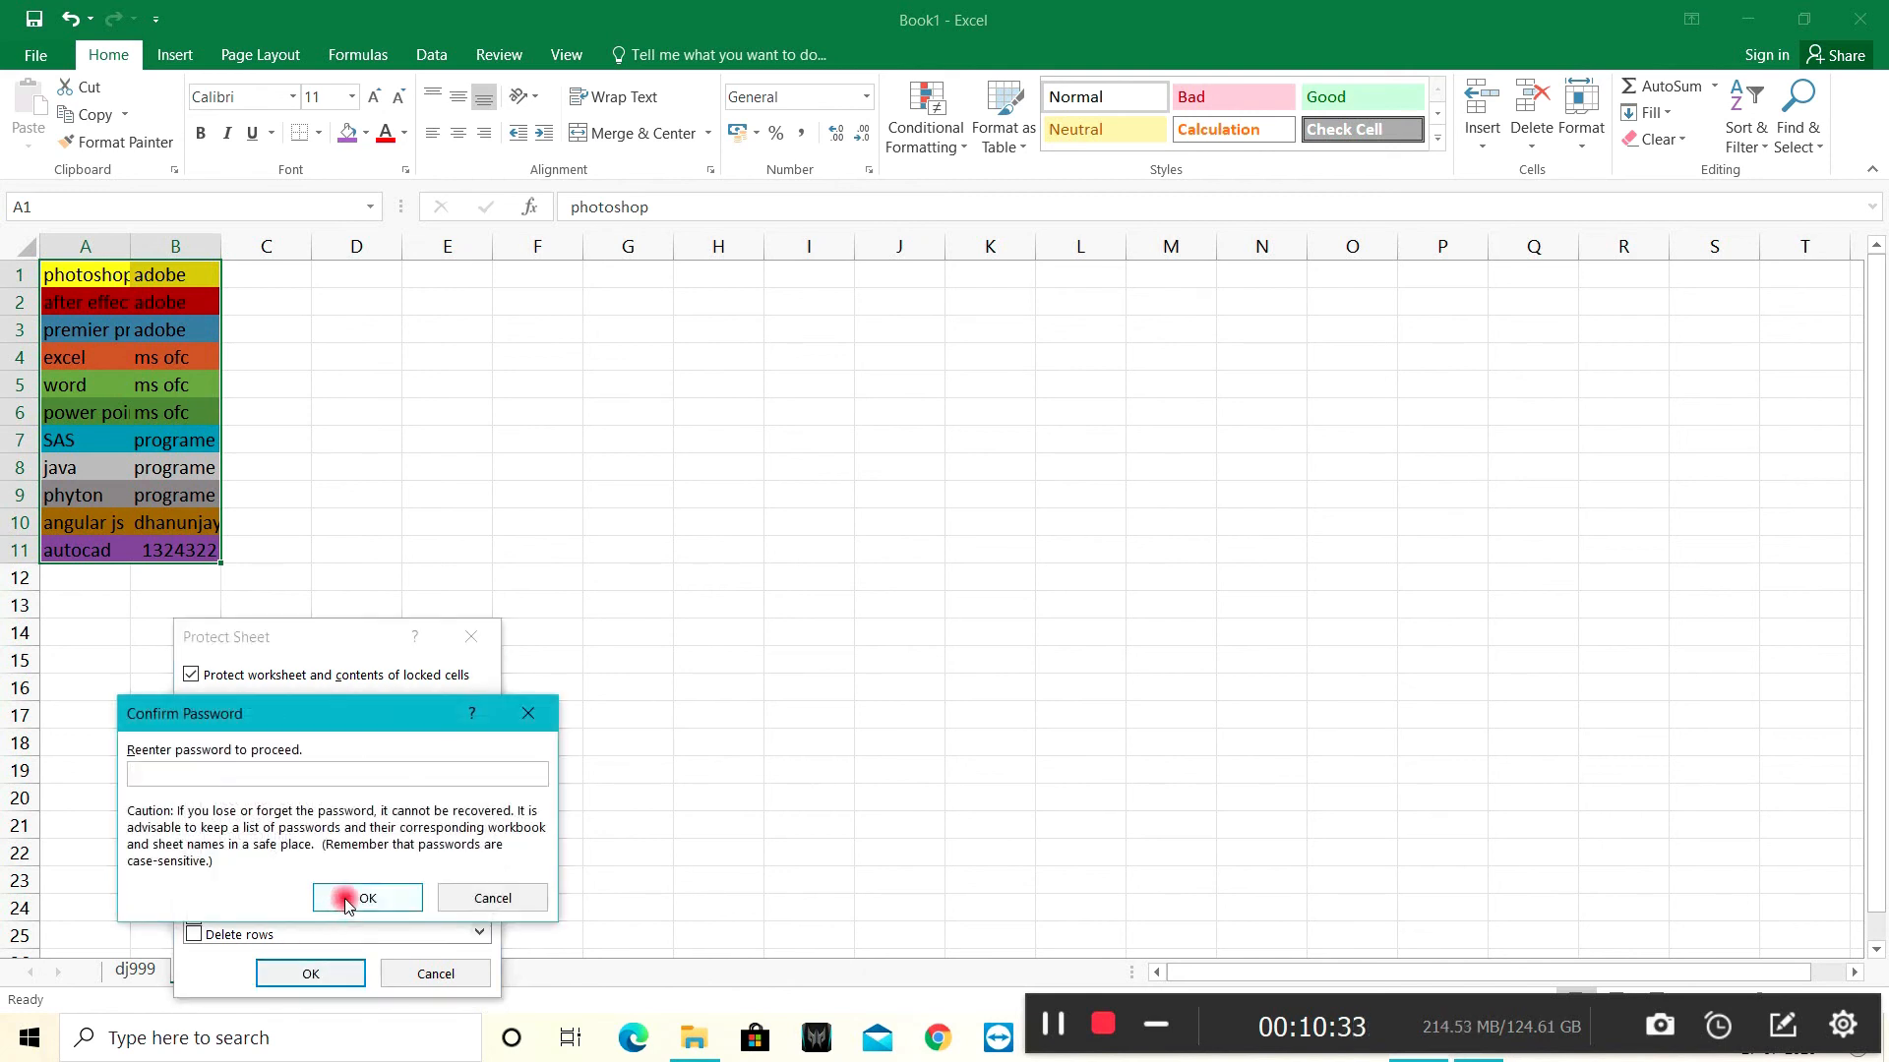
left_click(327, 777)
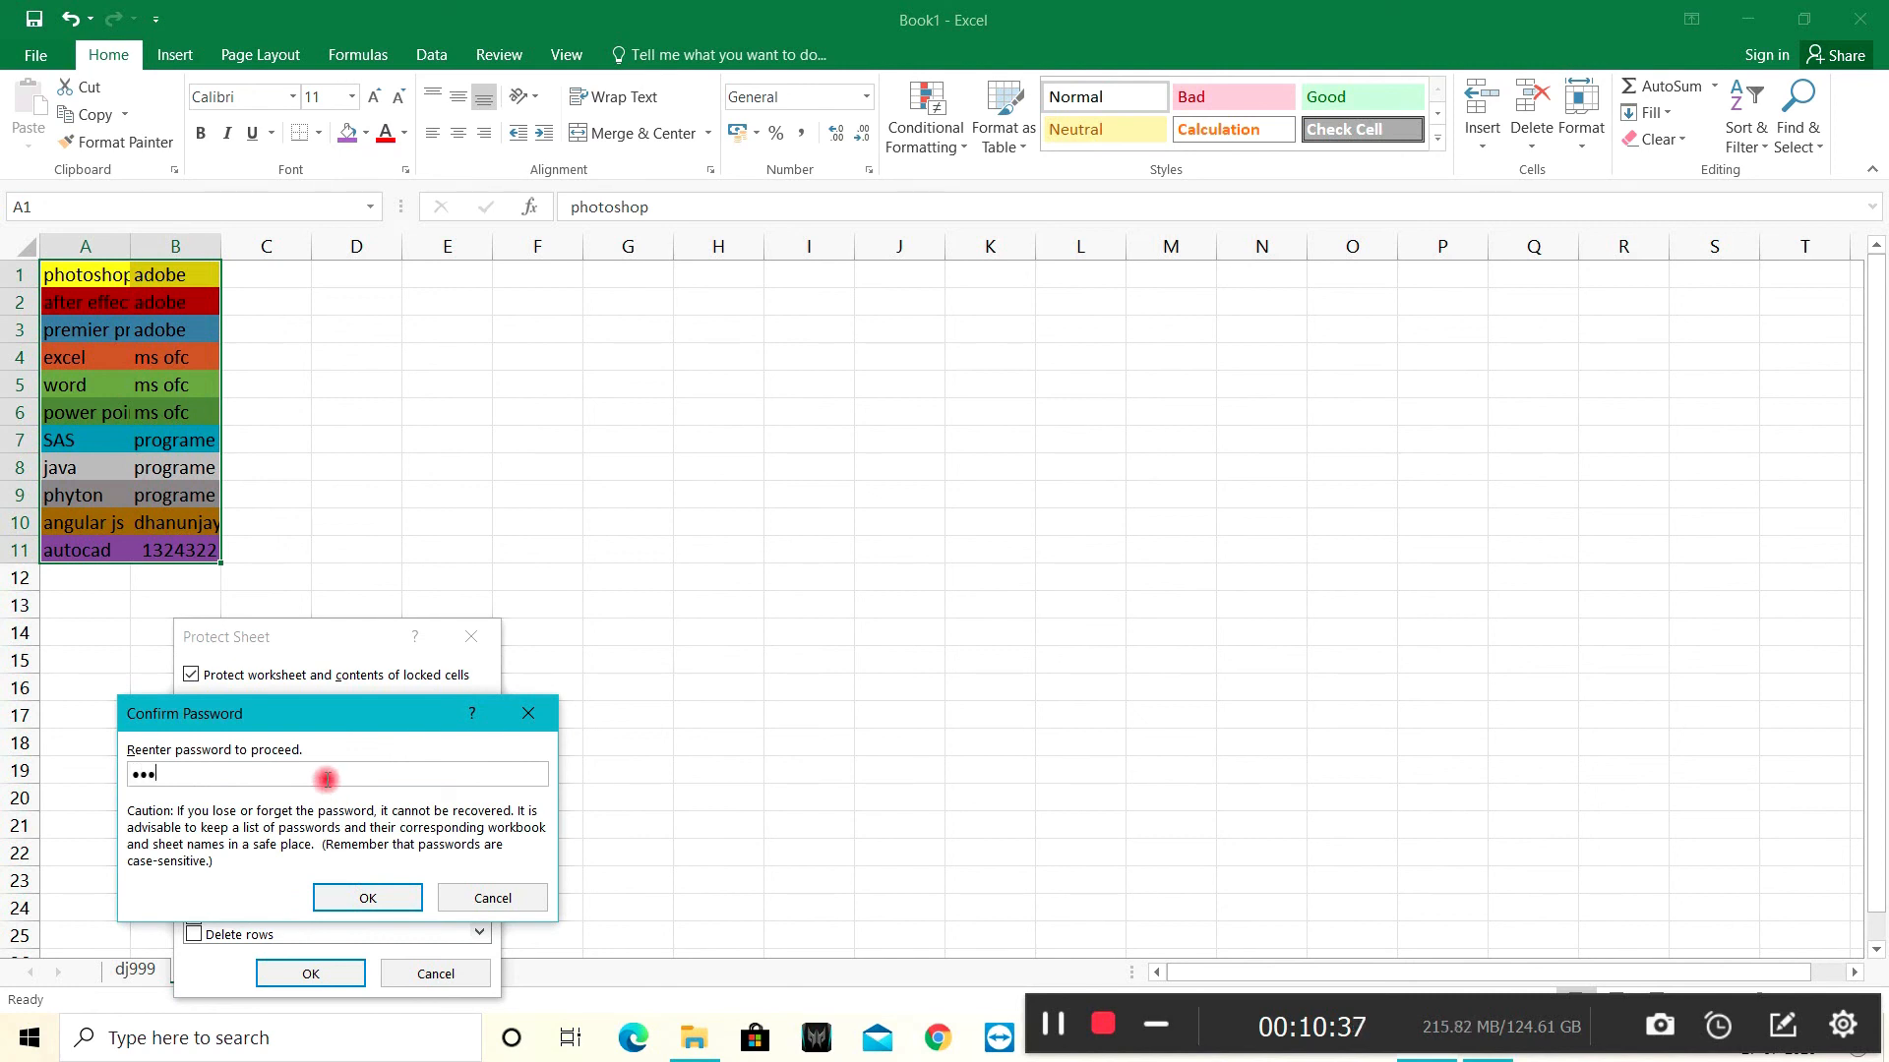
left_click(367, 897)
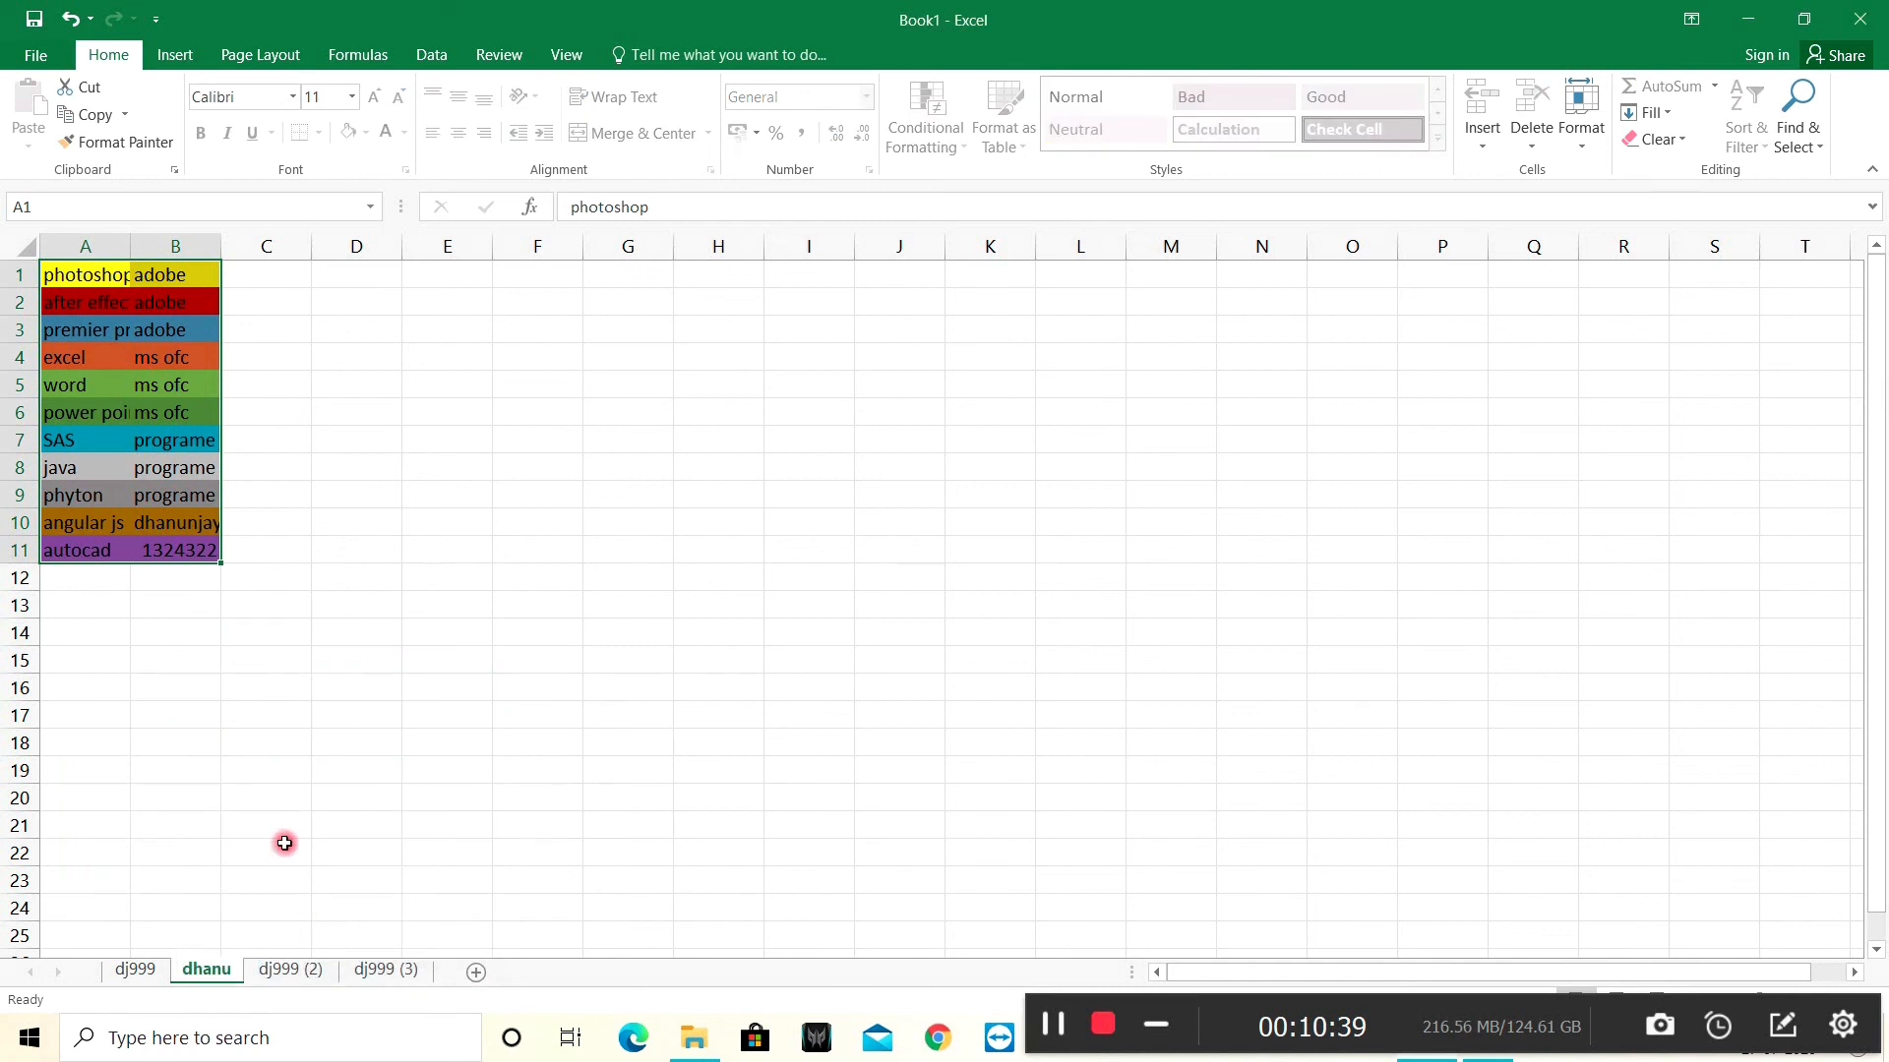
Try to clear the contents of B3:C12 on the protected software list sheet.
left_click(311, 389)
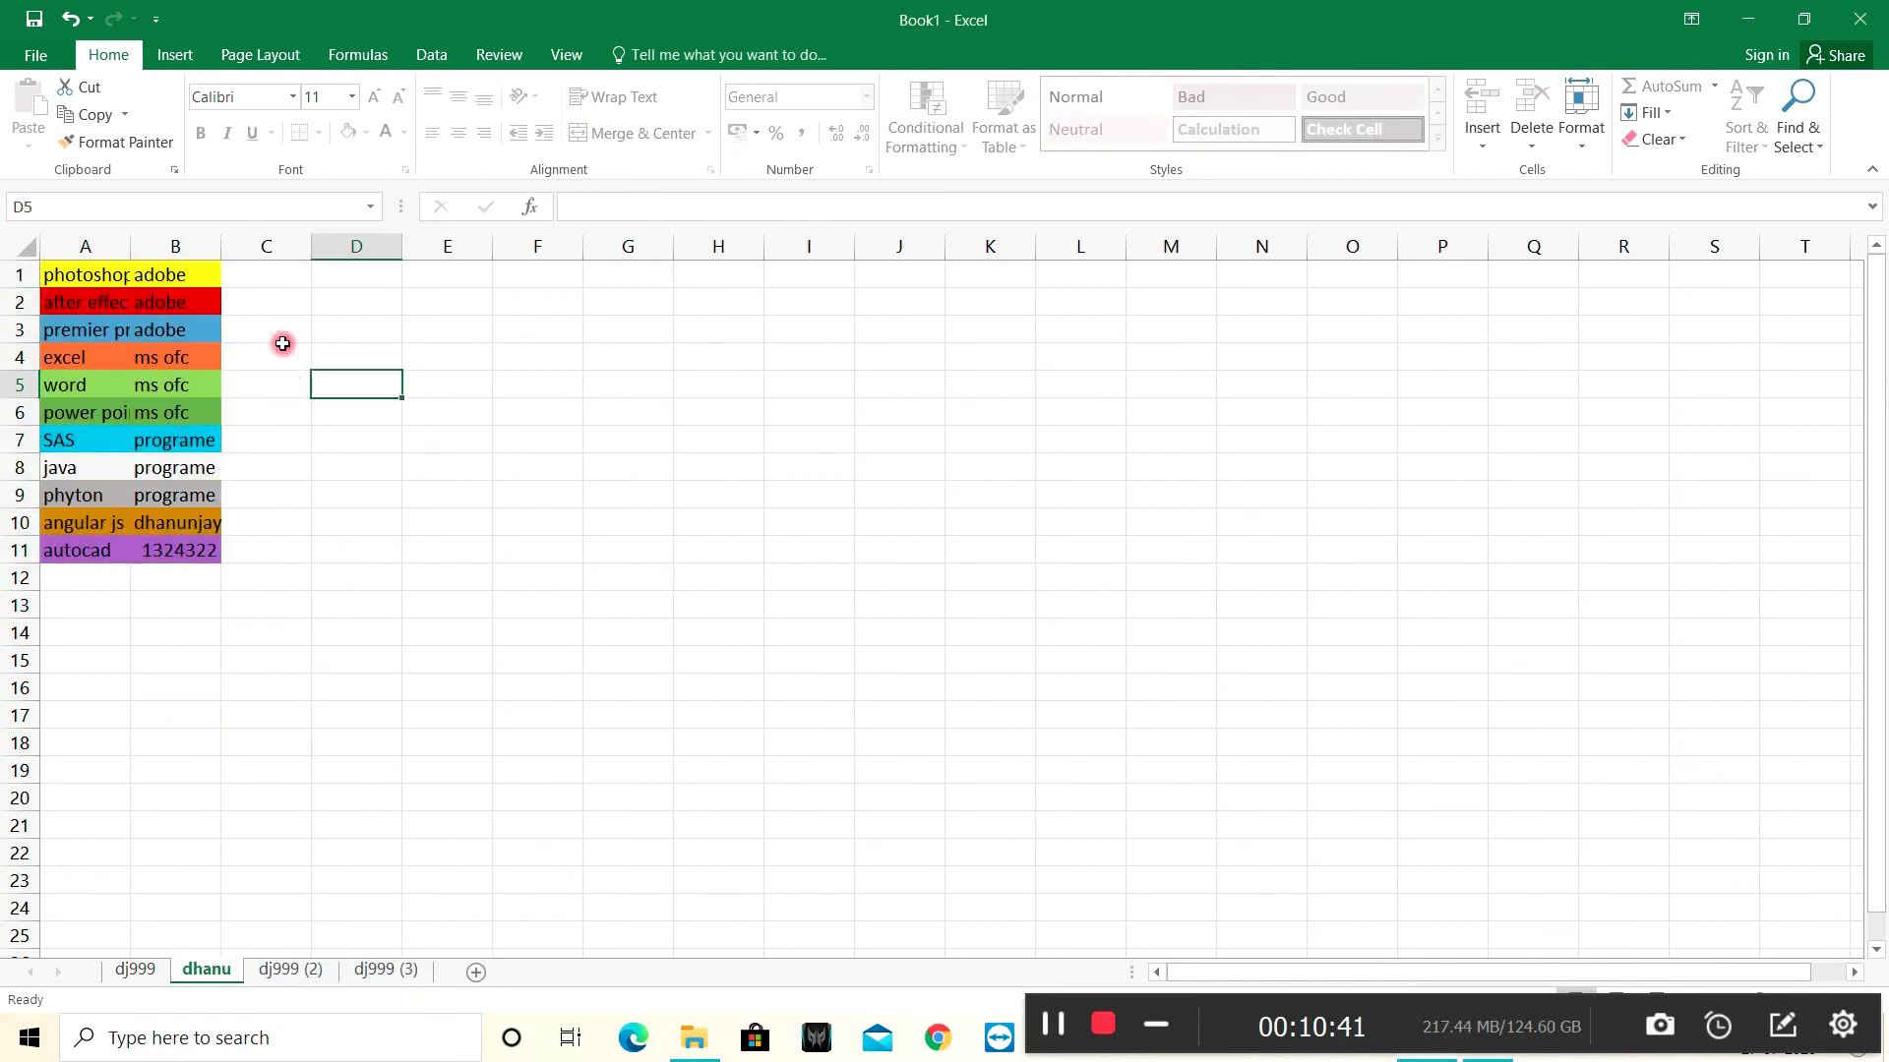
left_click_drag(278, 341, 138, 582)
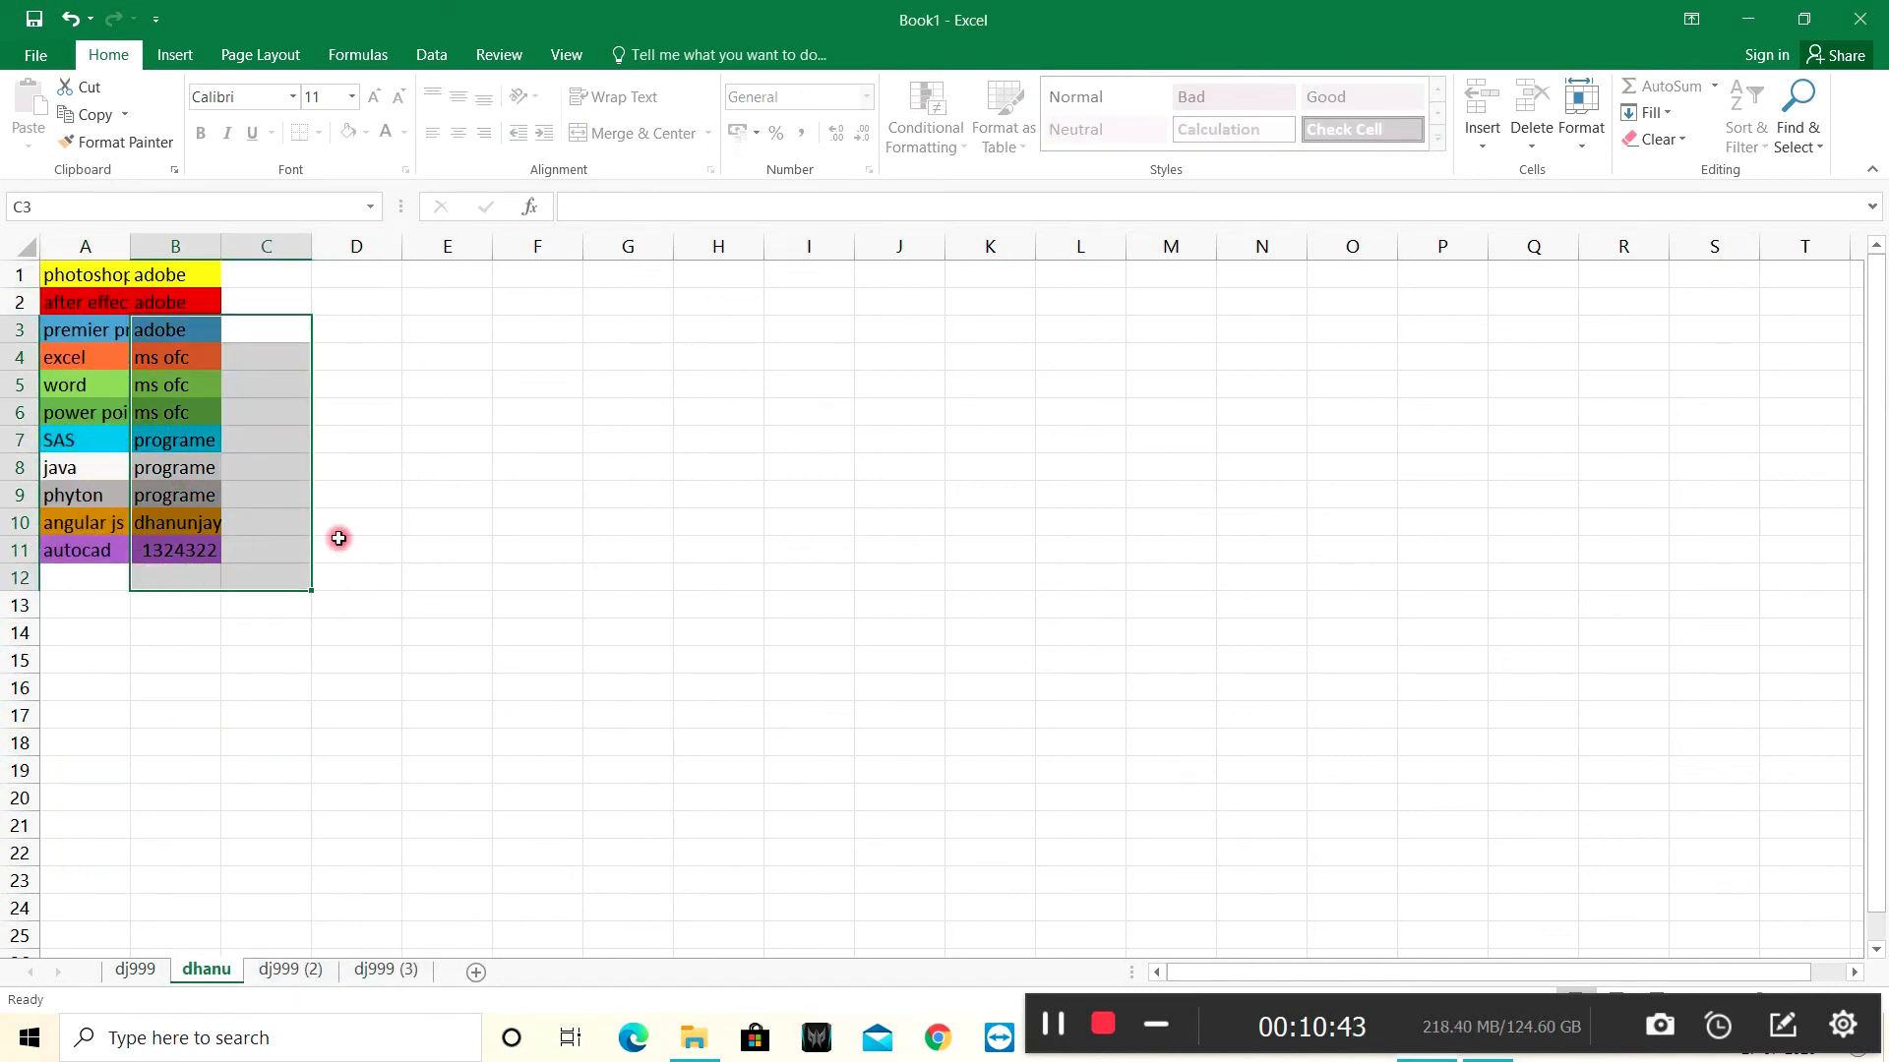
key("Delete")
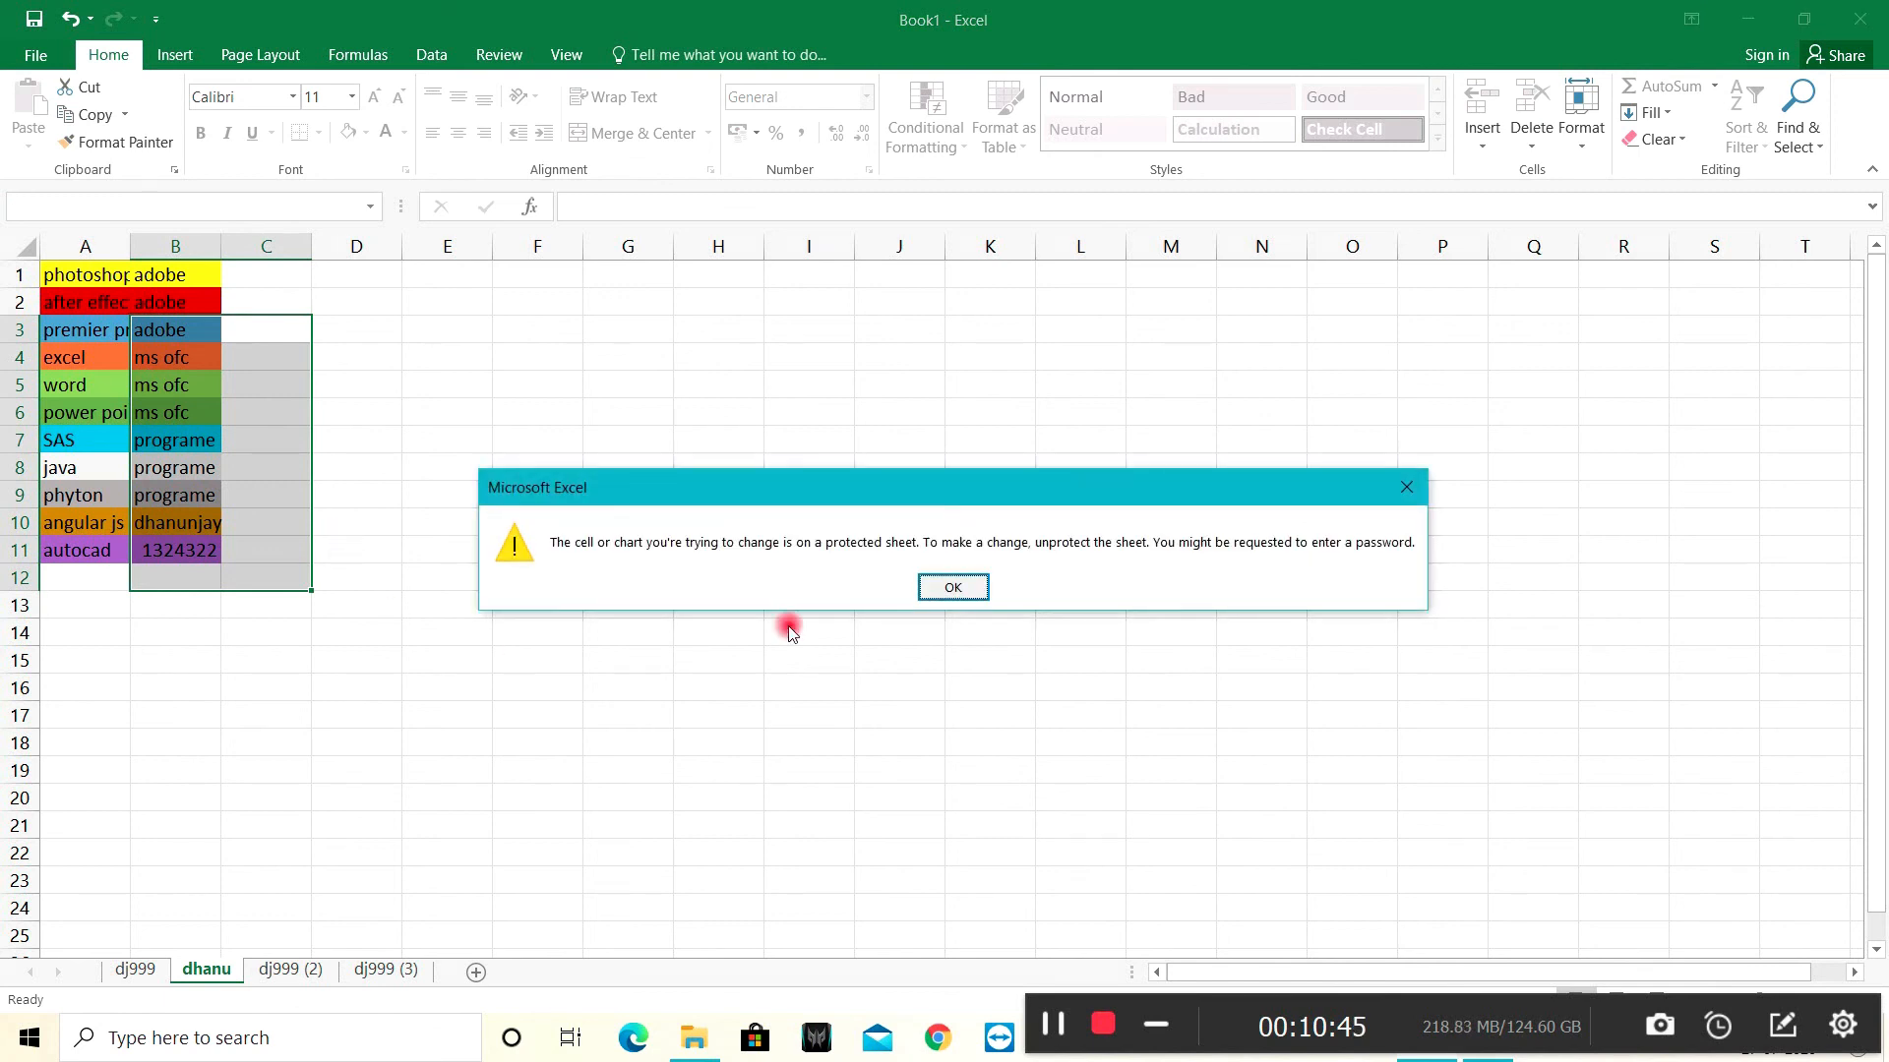
left_click(950, 587)
Try to cut the selected range B3:C12 and to edit cell B8 on the protected sheet.
right_click(178, 444)
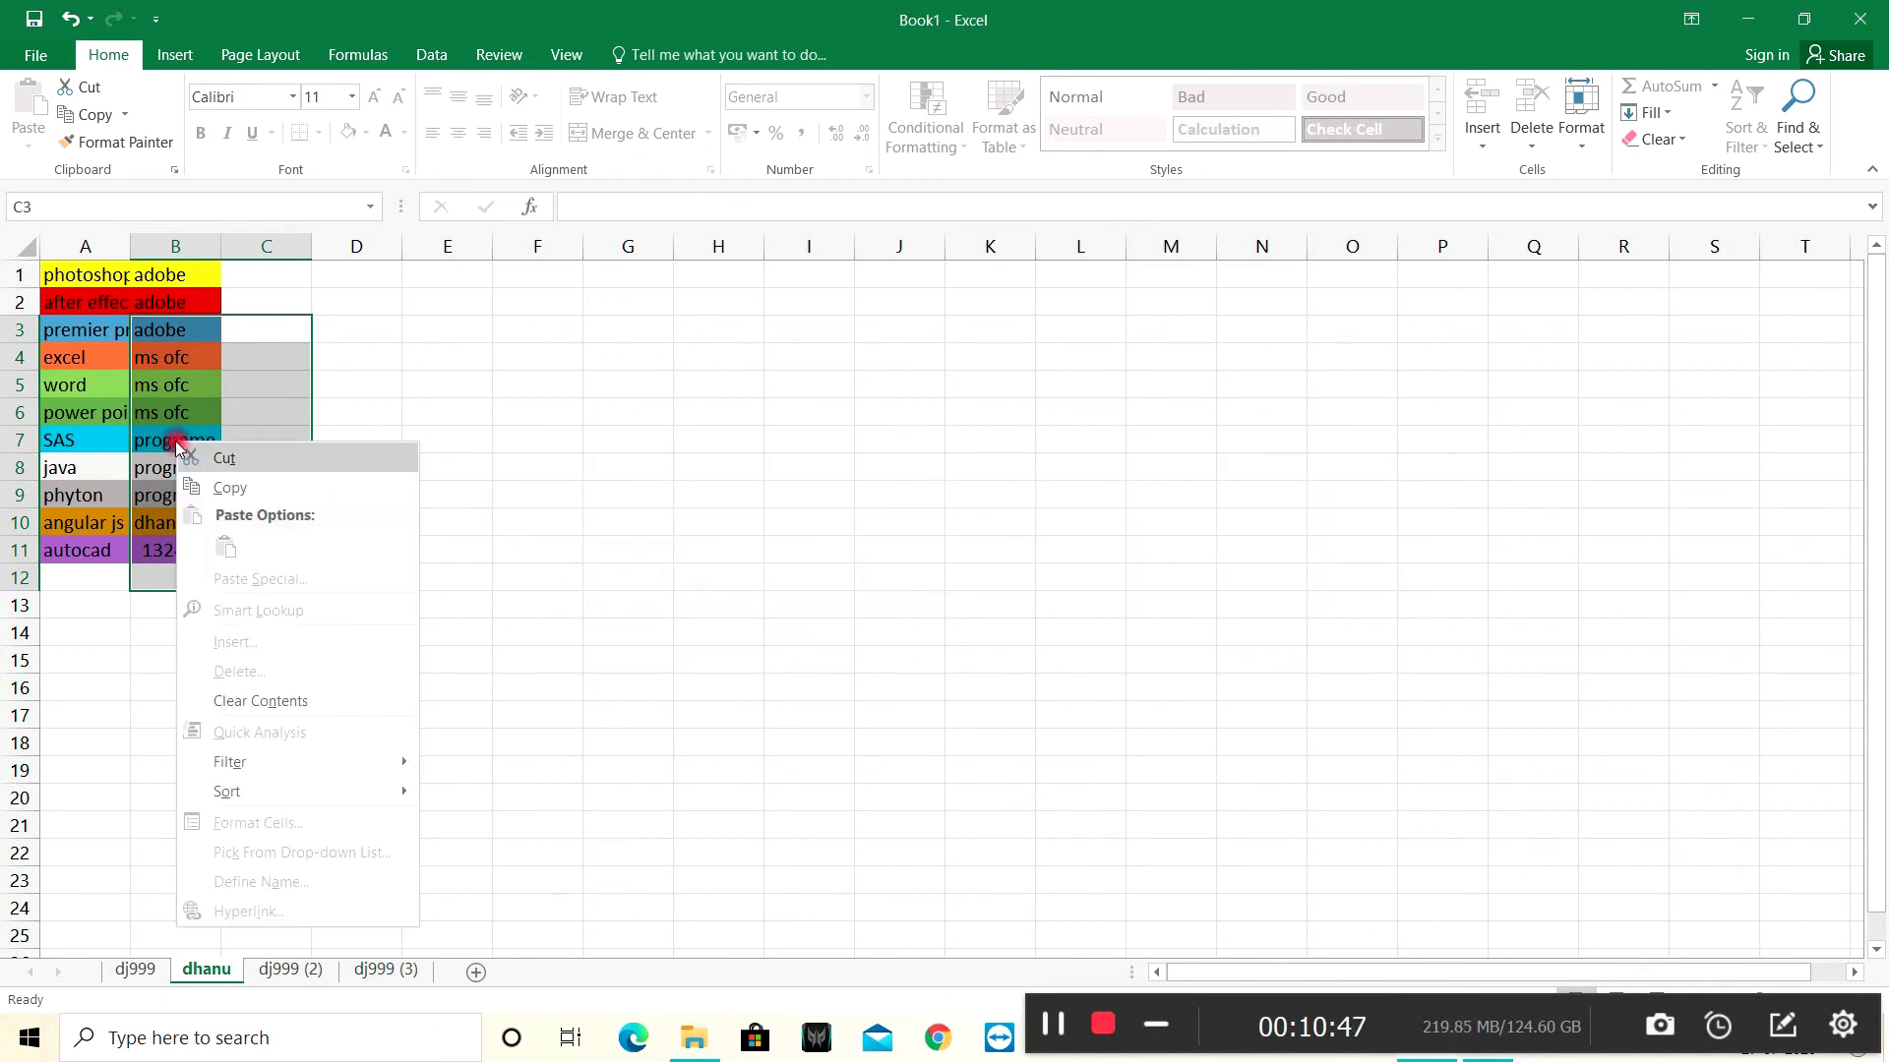
left_click(235, 459)
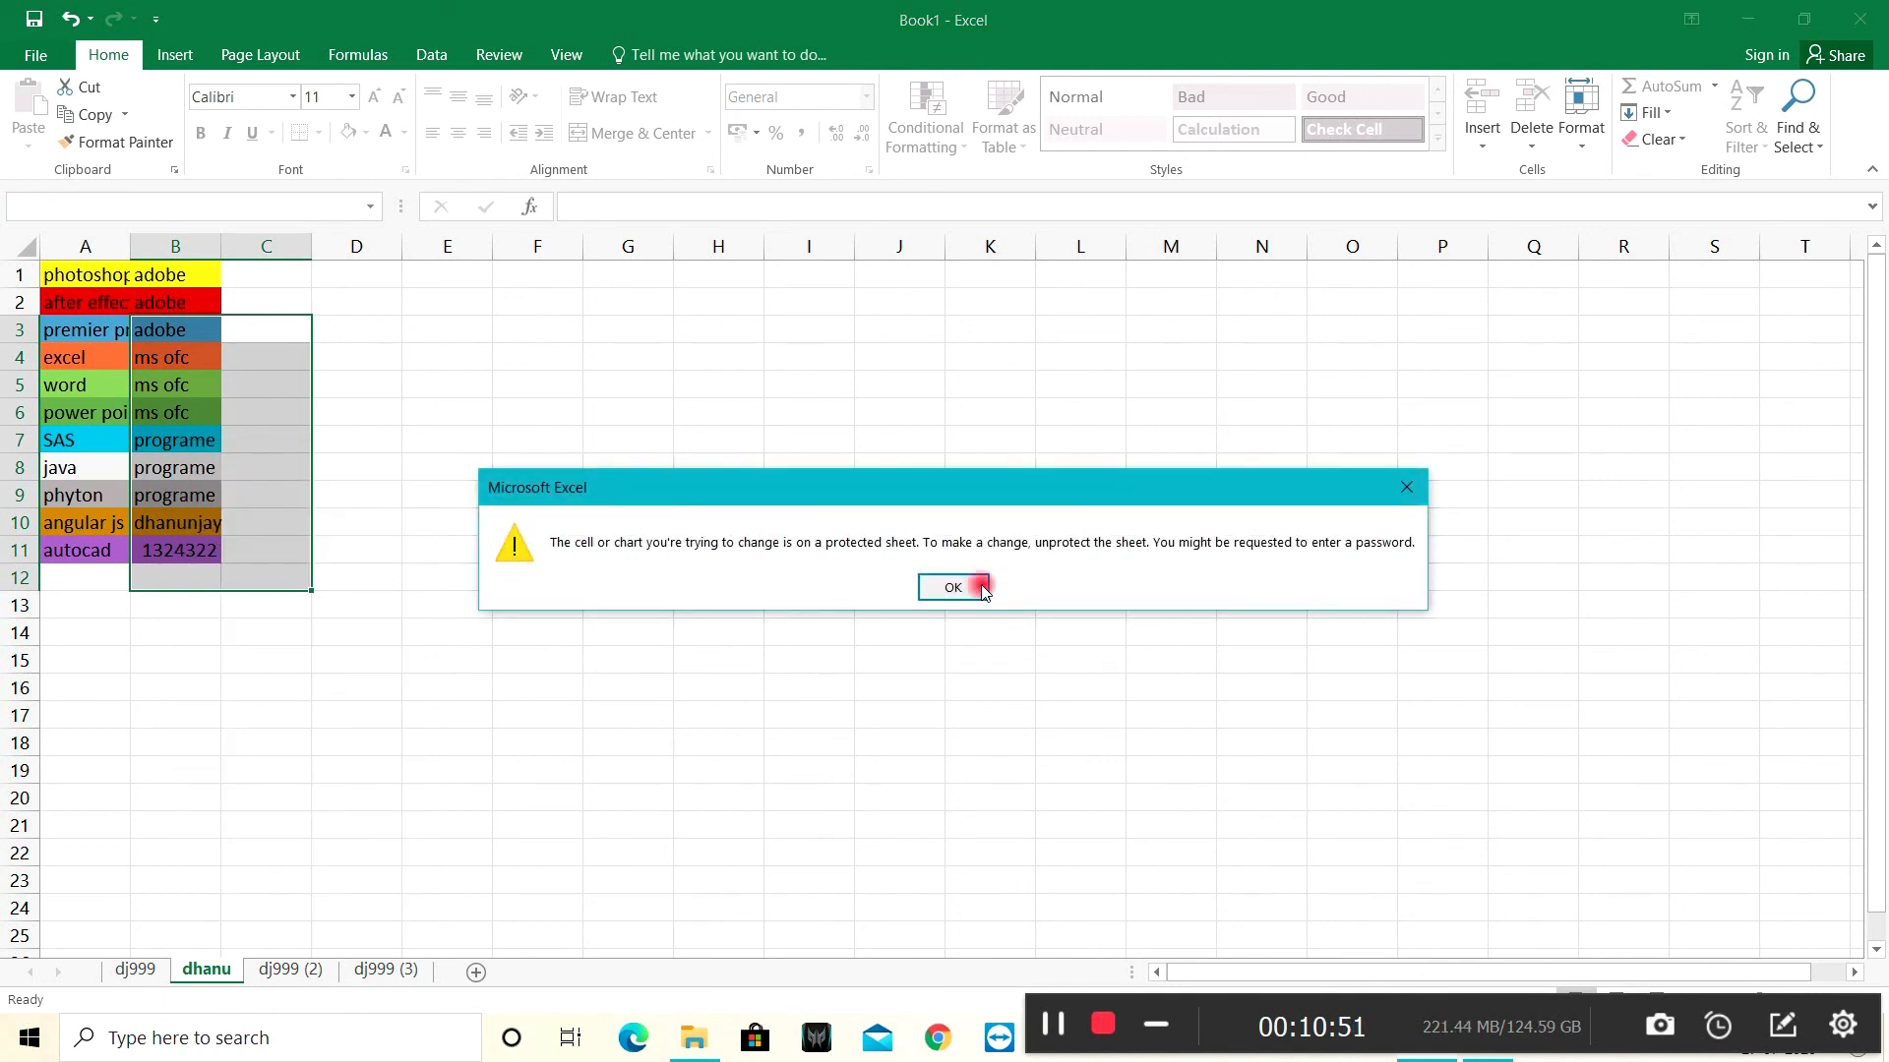
left_click(950, 587)
double_click(203, 470)
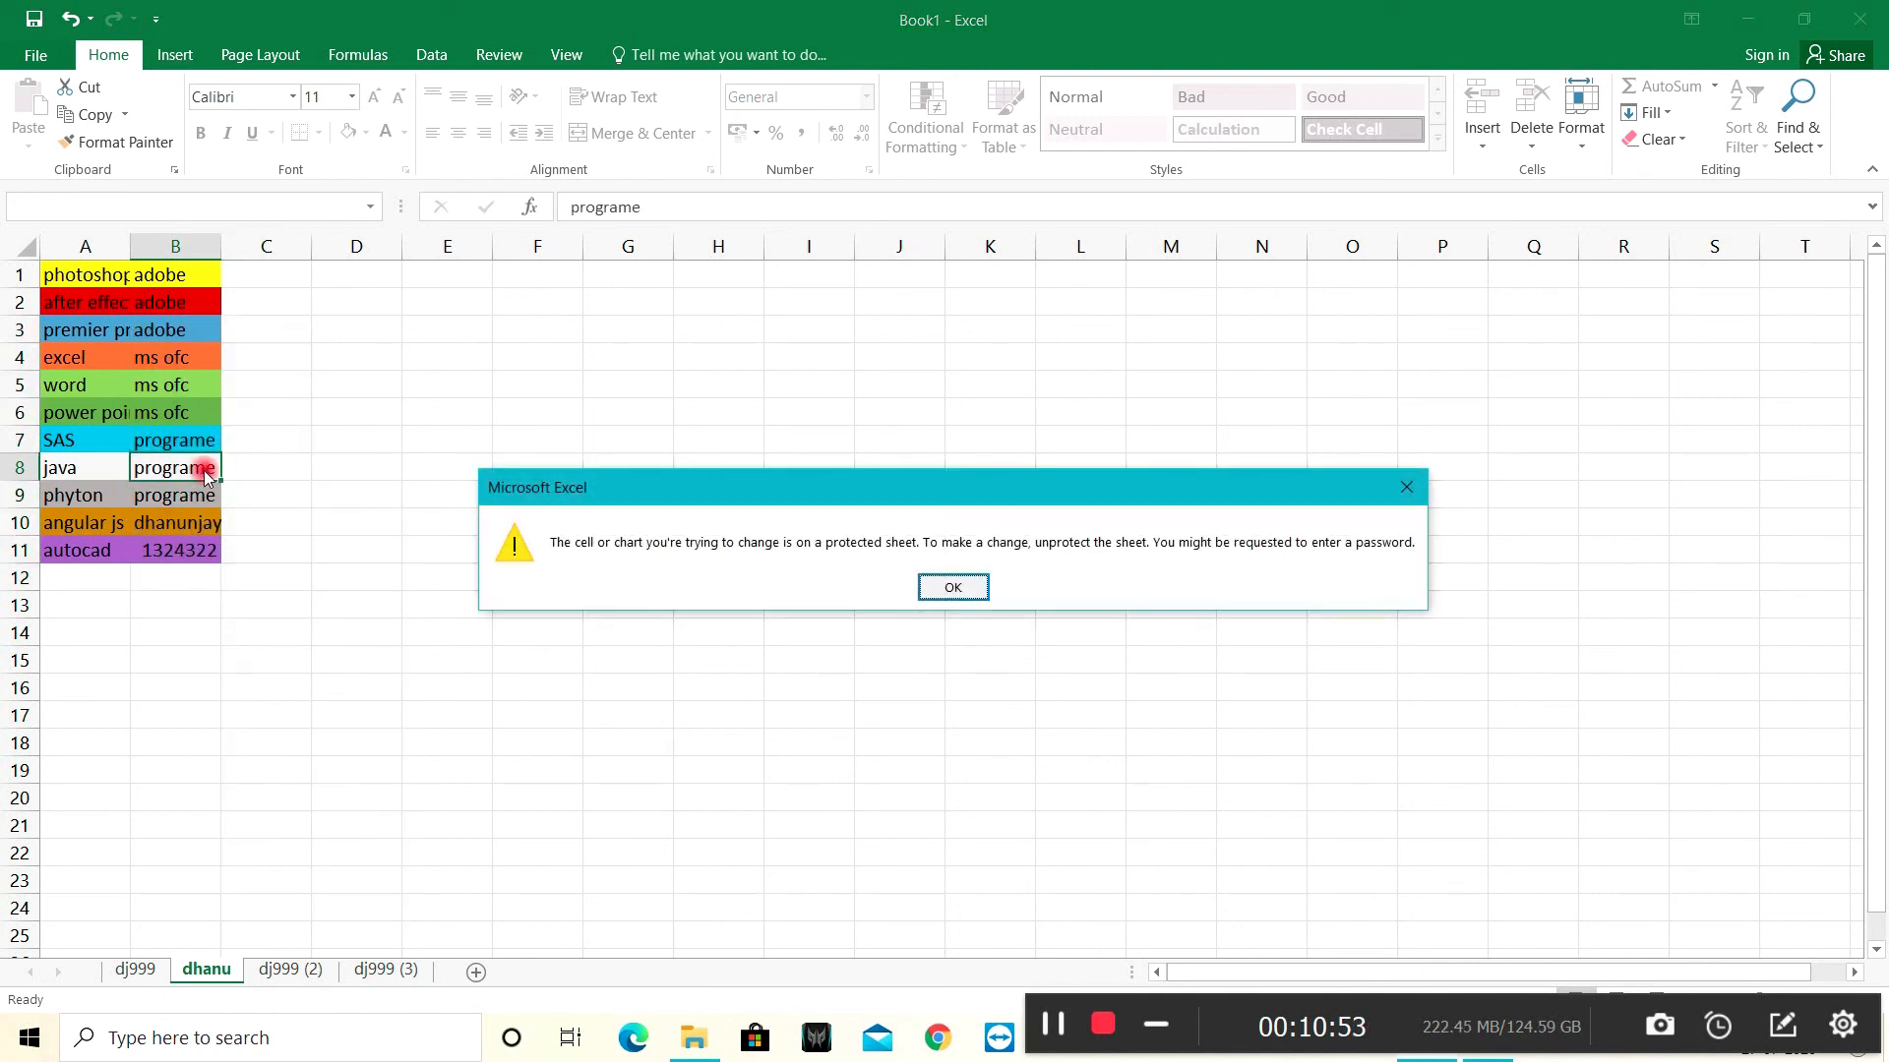
left_click(950, 588)
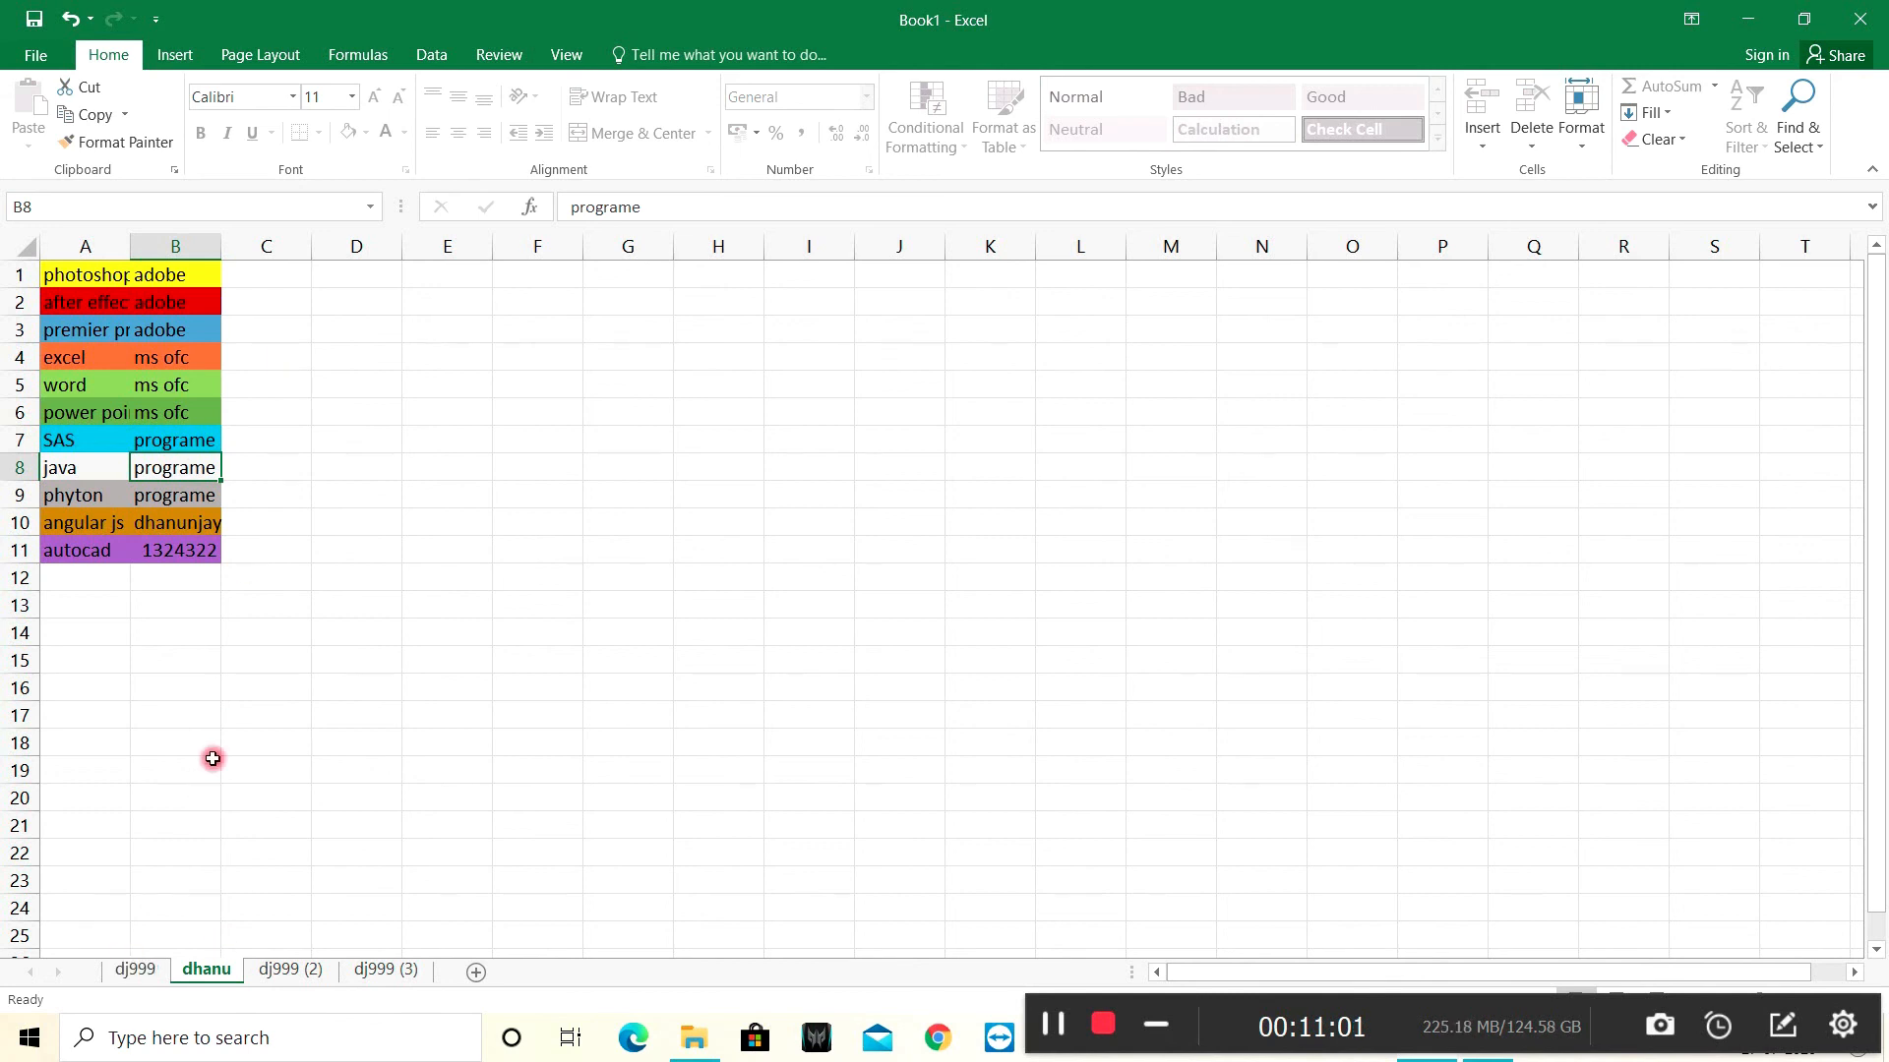
left_click(316, 556)
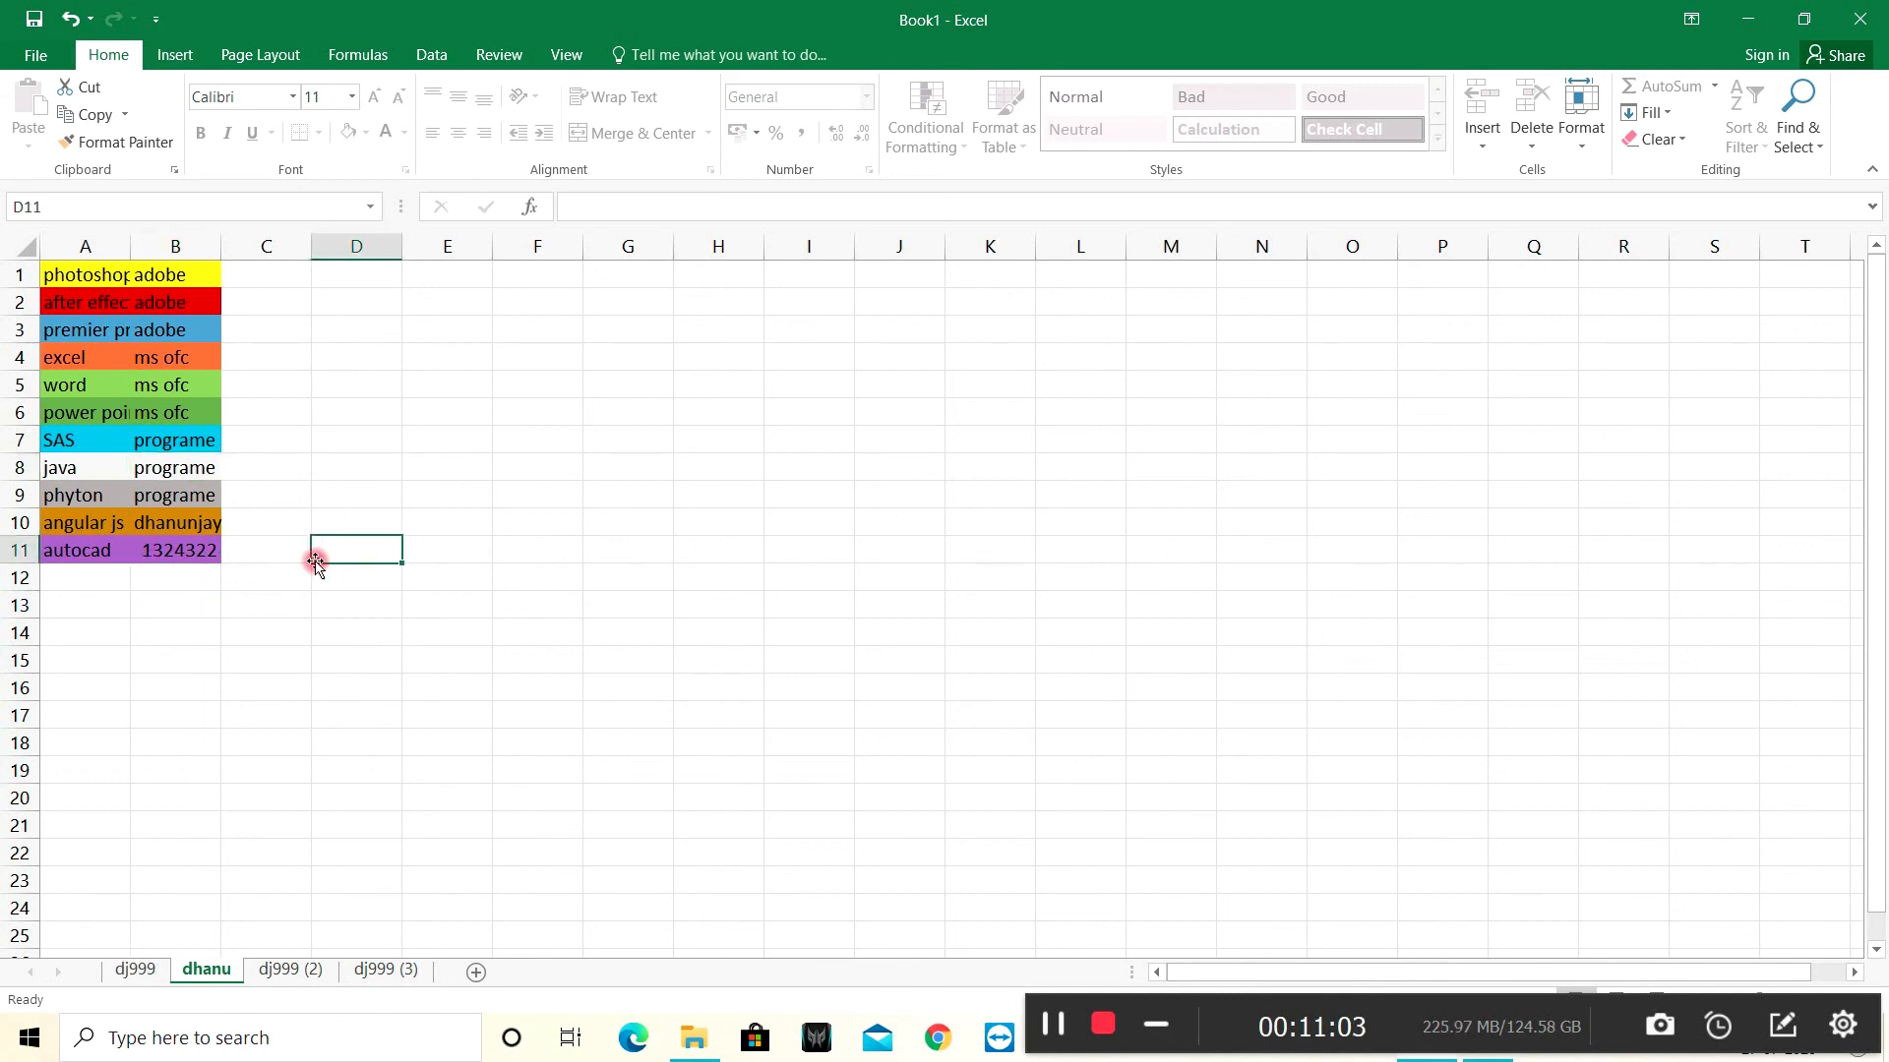
left_click(204, 468)
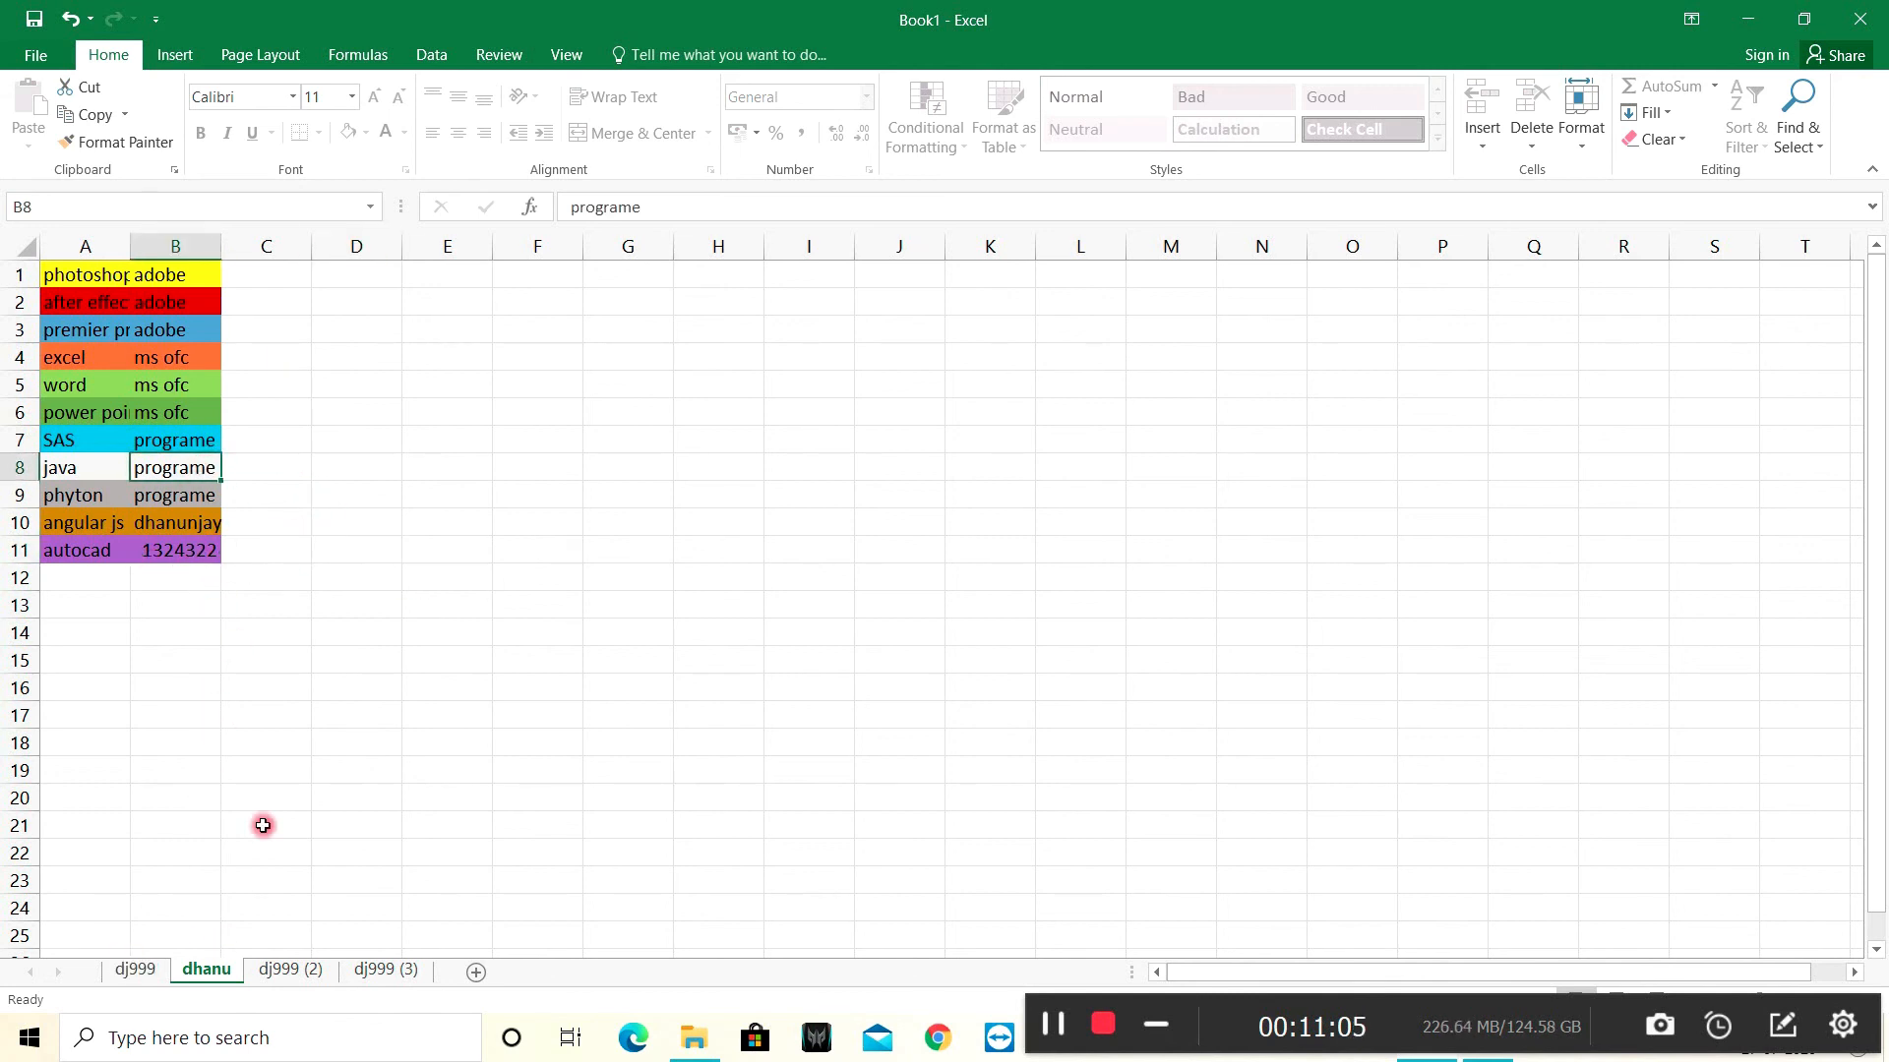
right_click(218, 971)
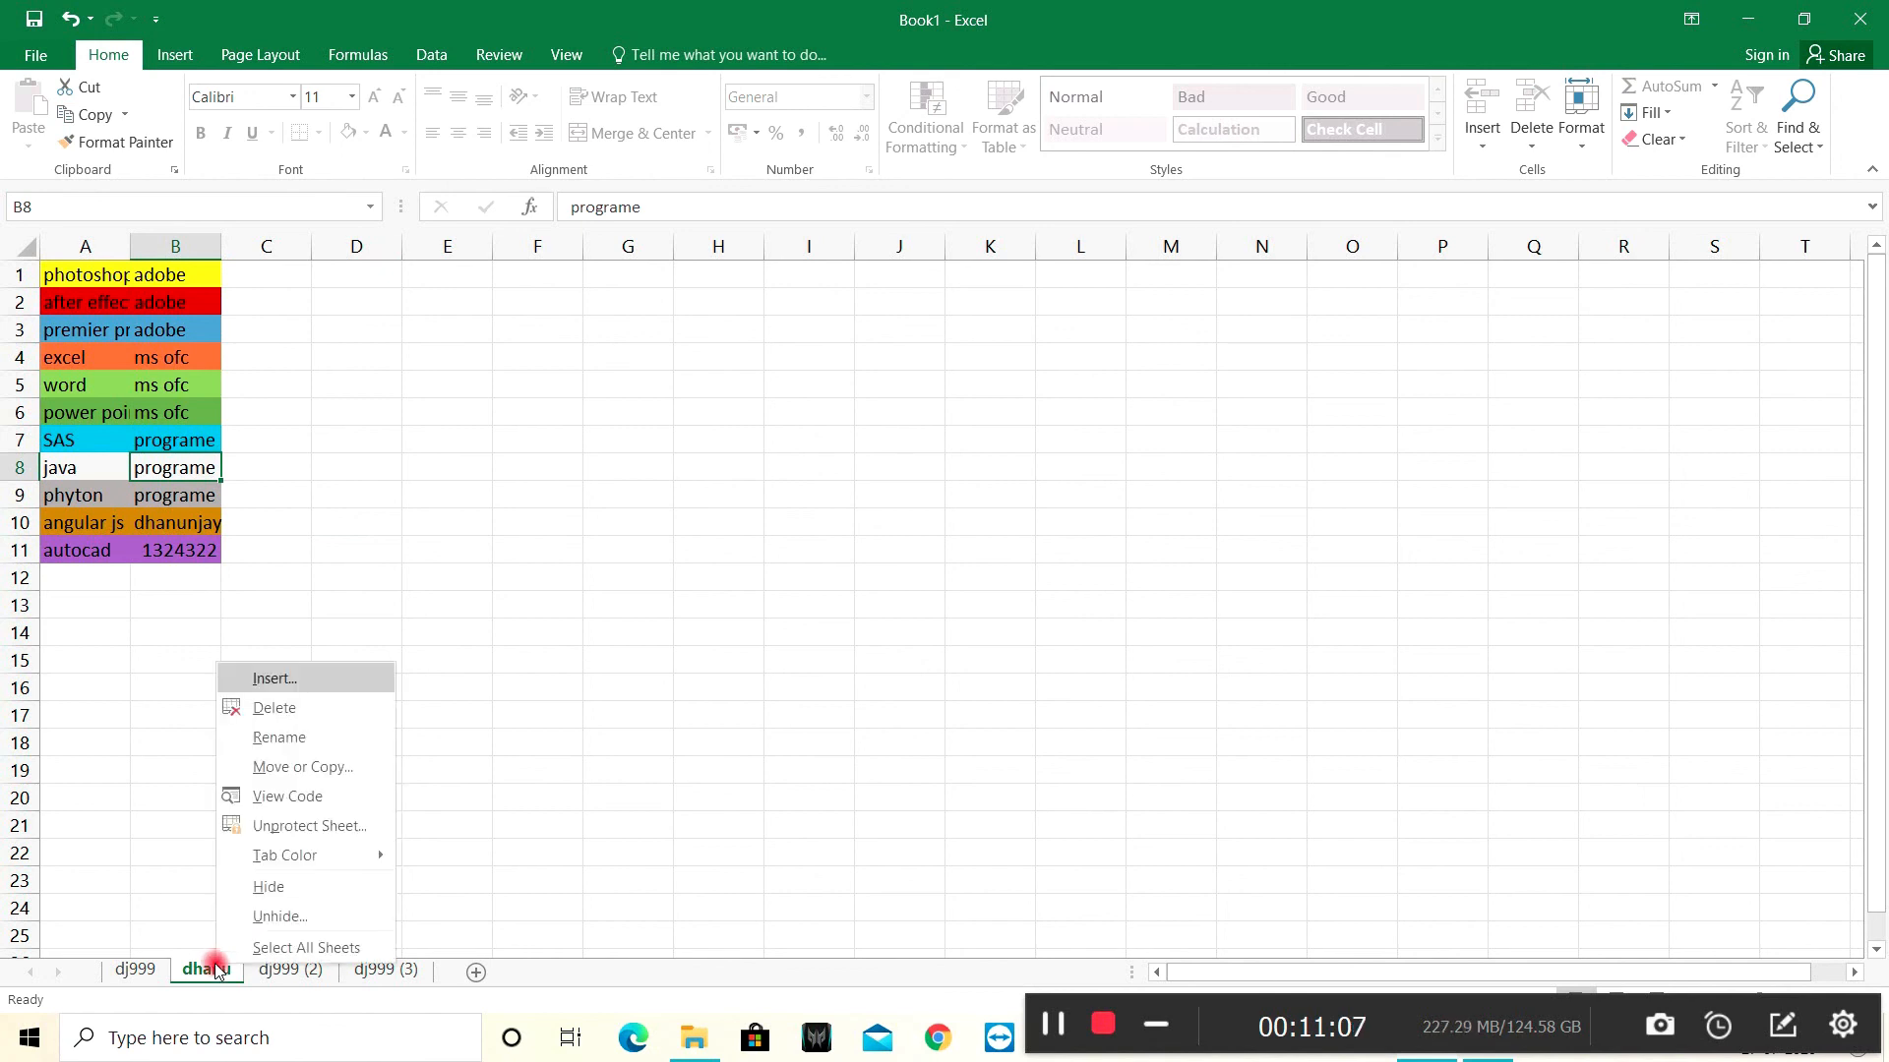
left_click(144, 531)
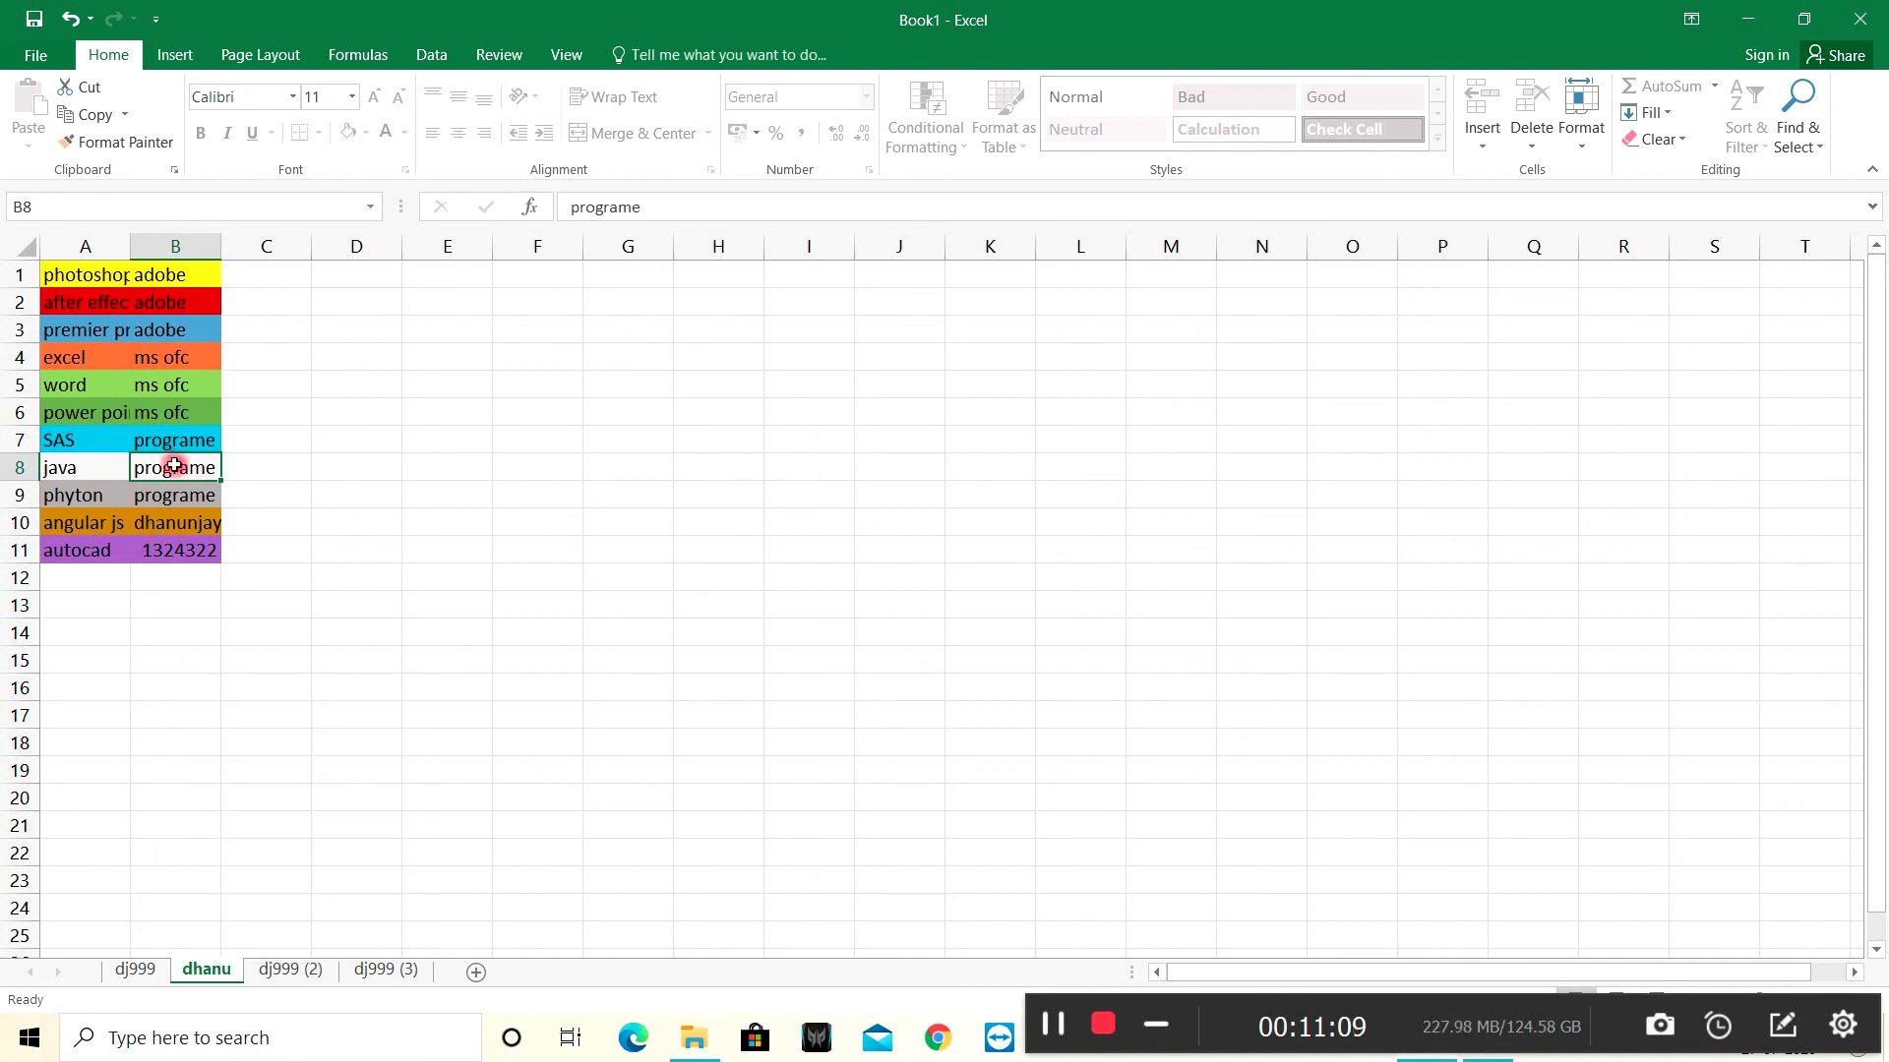
Unprotect the software list sheet by entering its sheet password.
right_click(214, 984)
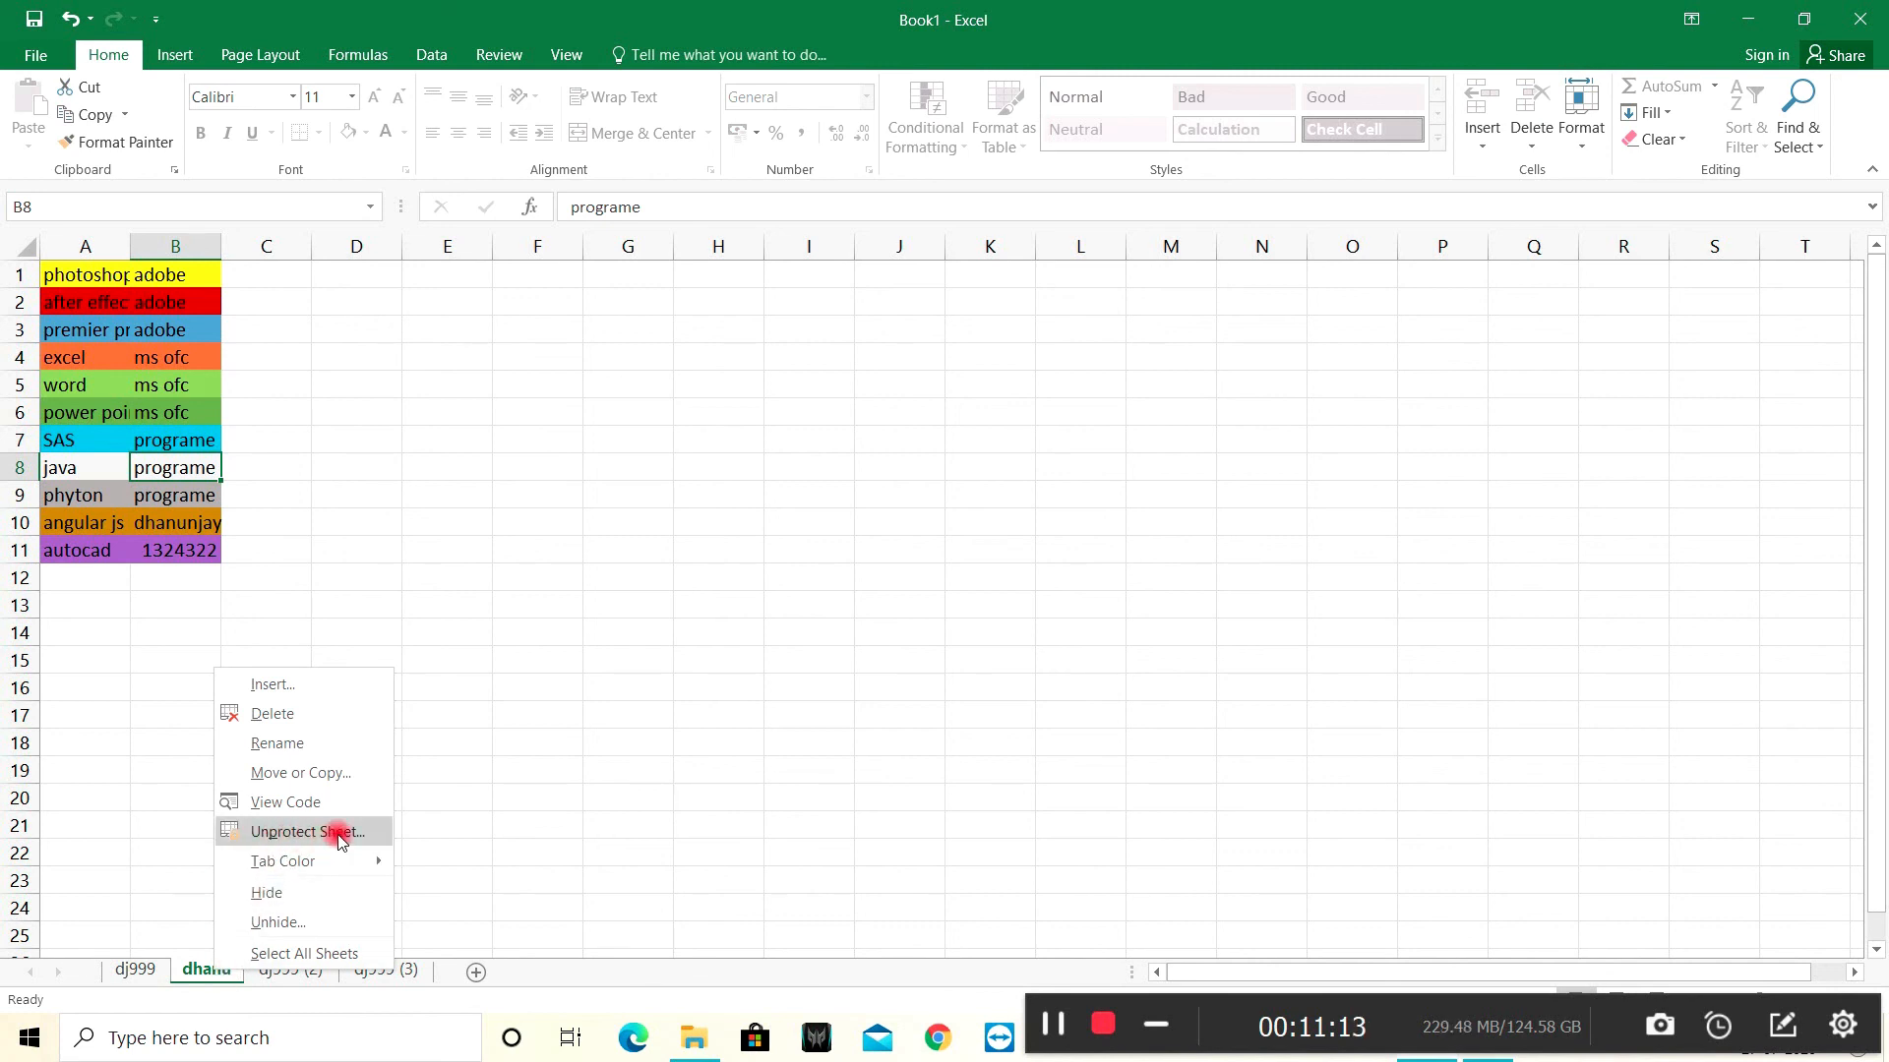
left_click(339, 834)
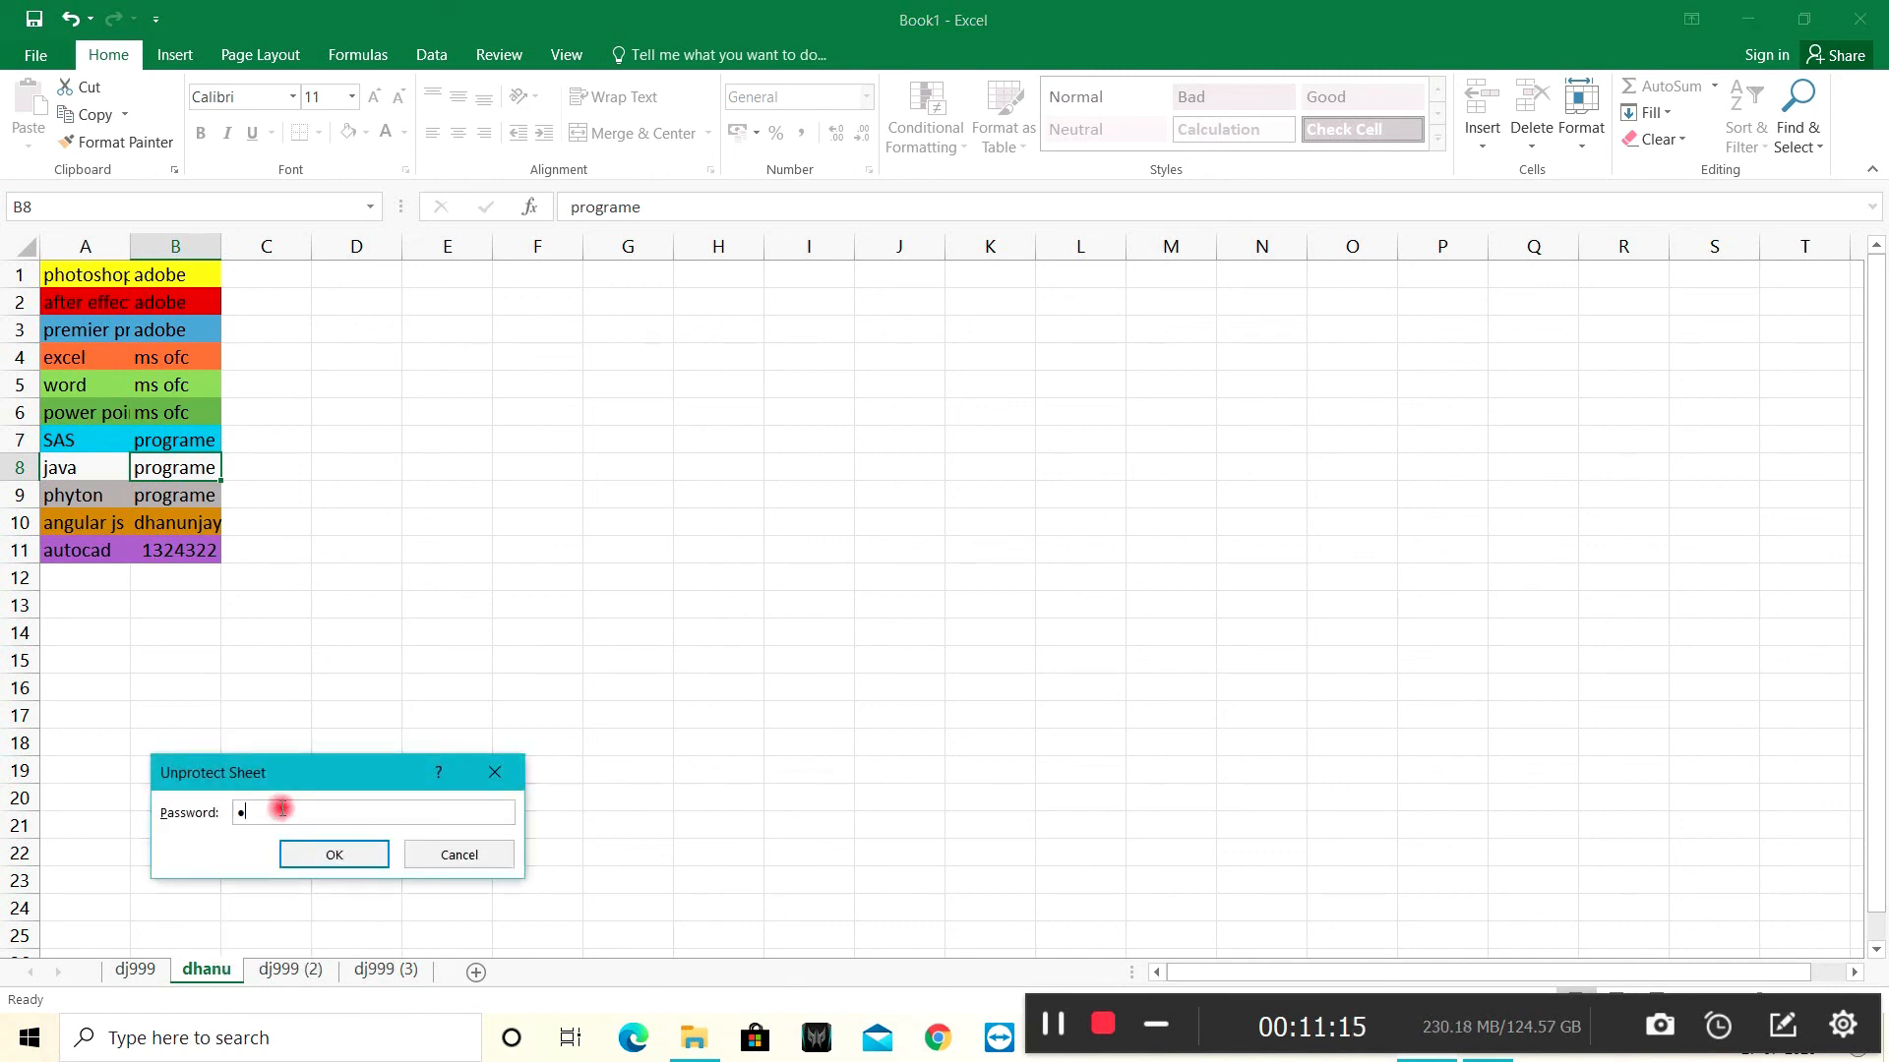
left_click(332, 852)
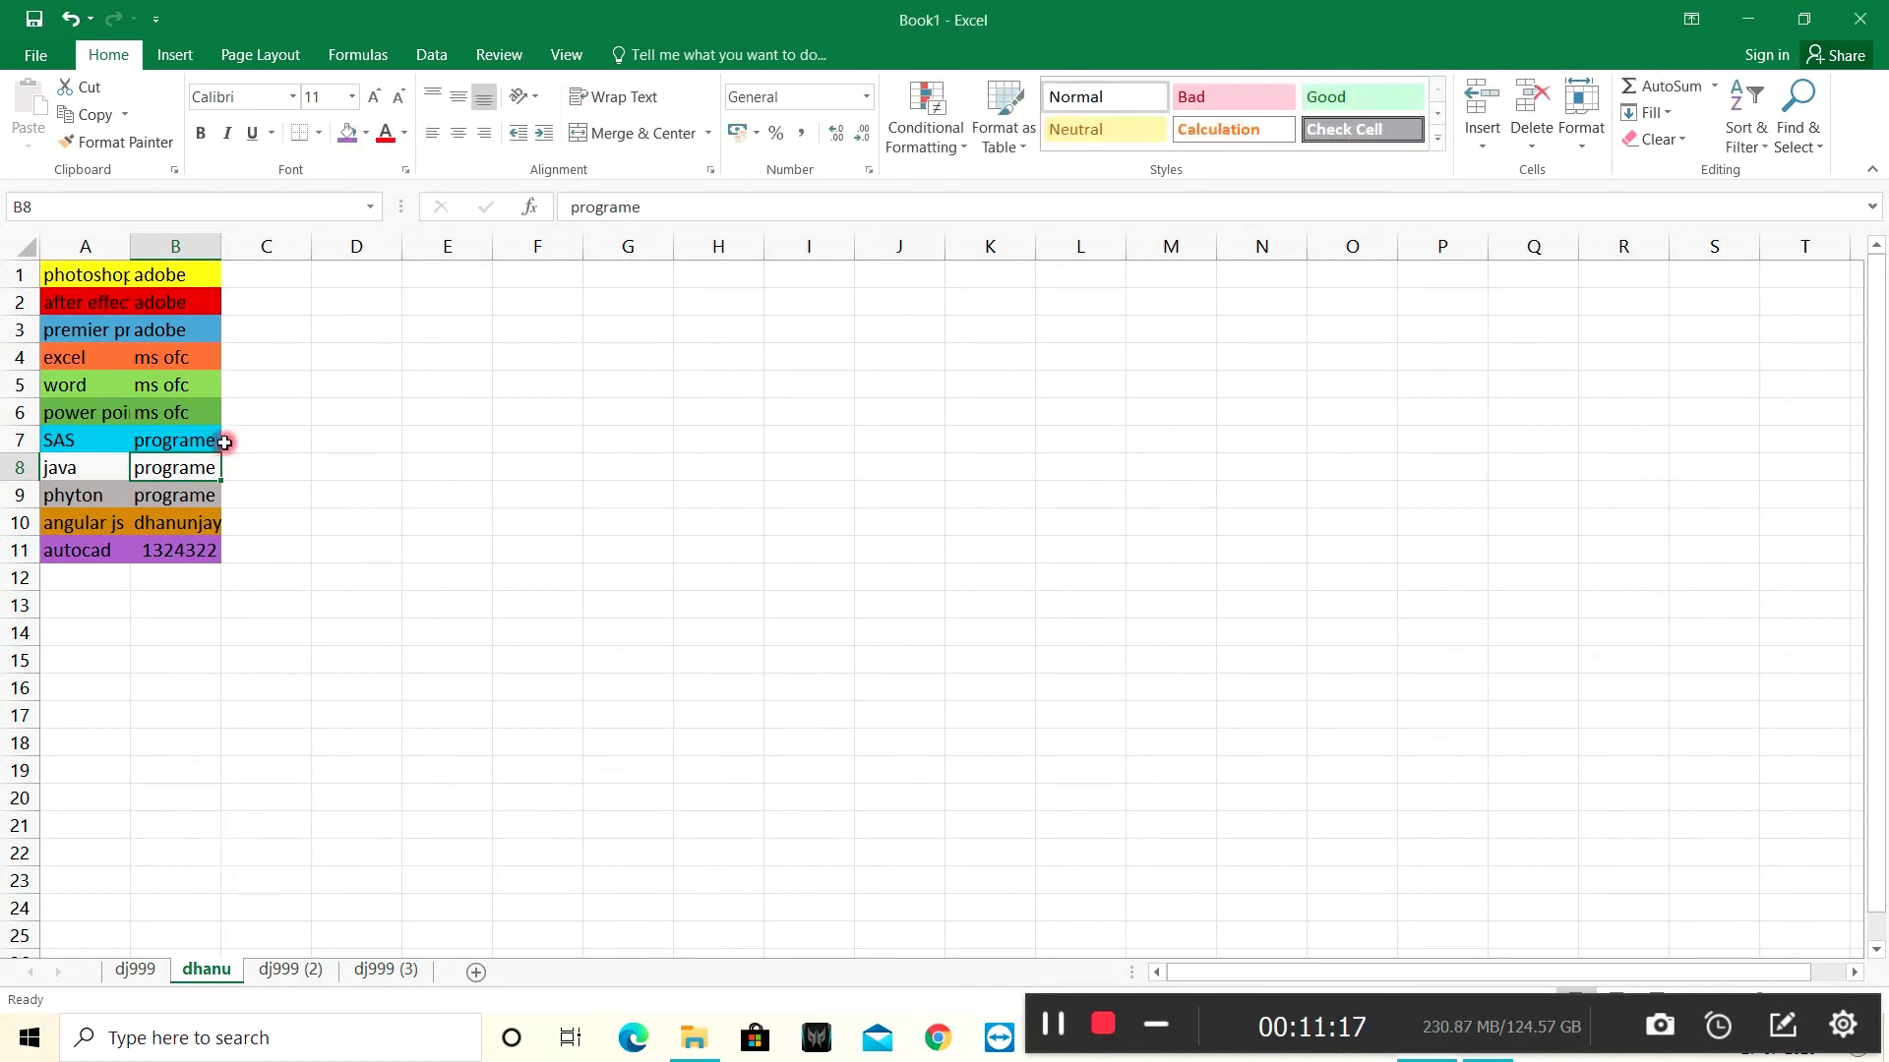
Clear the contents of B5:C11 on the software list sheet.
left_click(273, 398)
left_click_drag(273, 398, 173, 551)
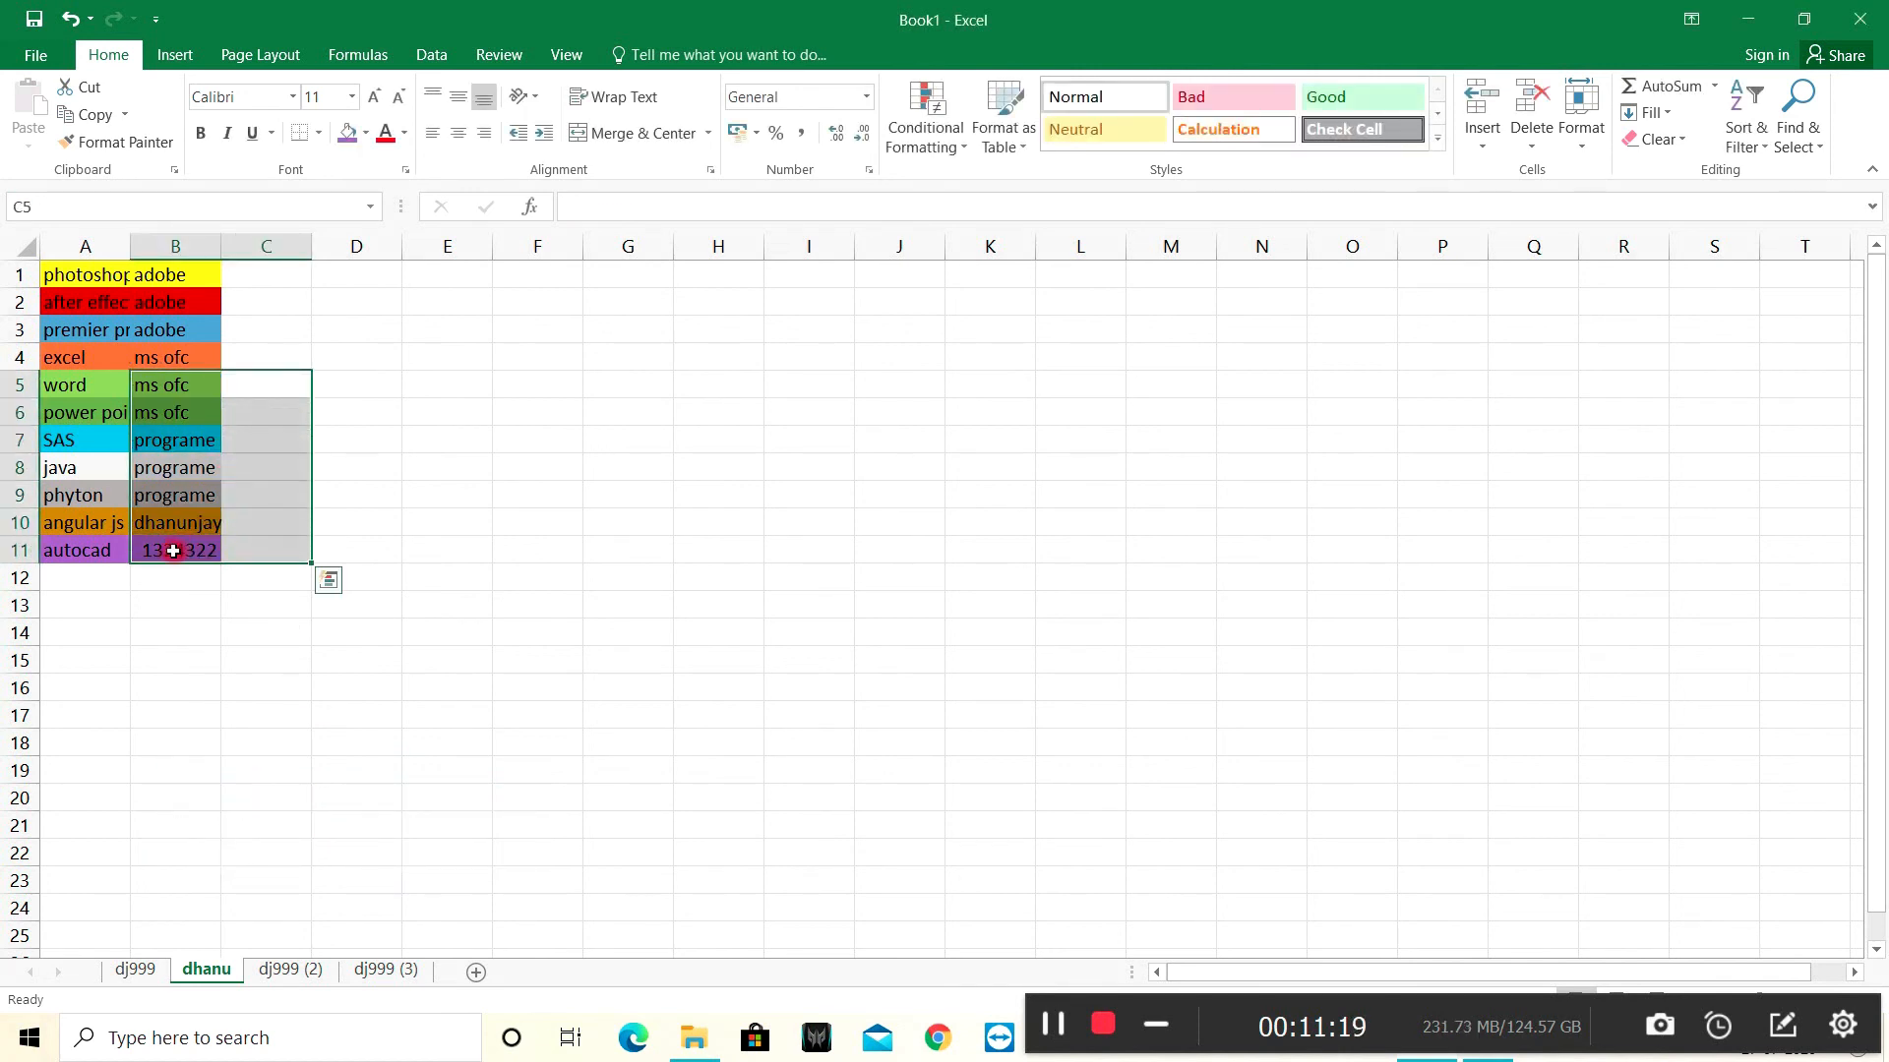
key("Delete")
left_click(266, 659)
Cut the range B2:C4 on the software list sheet and paste it starting at B7.
left_click_drag(266, 307, 197, 362)
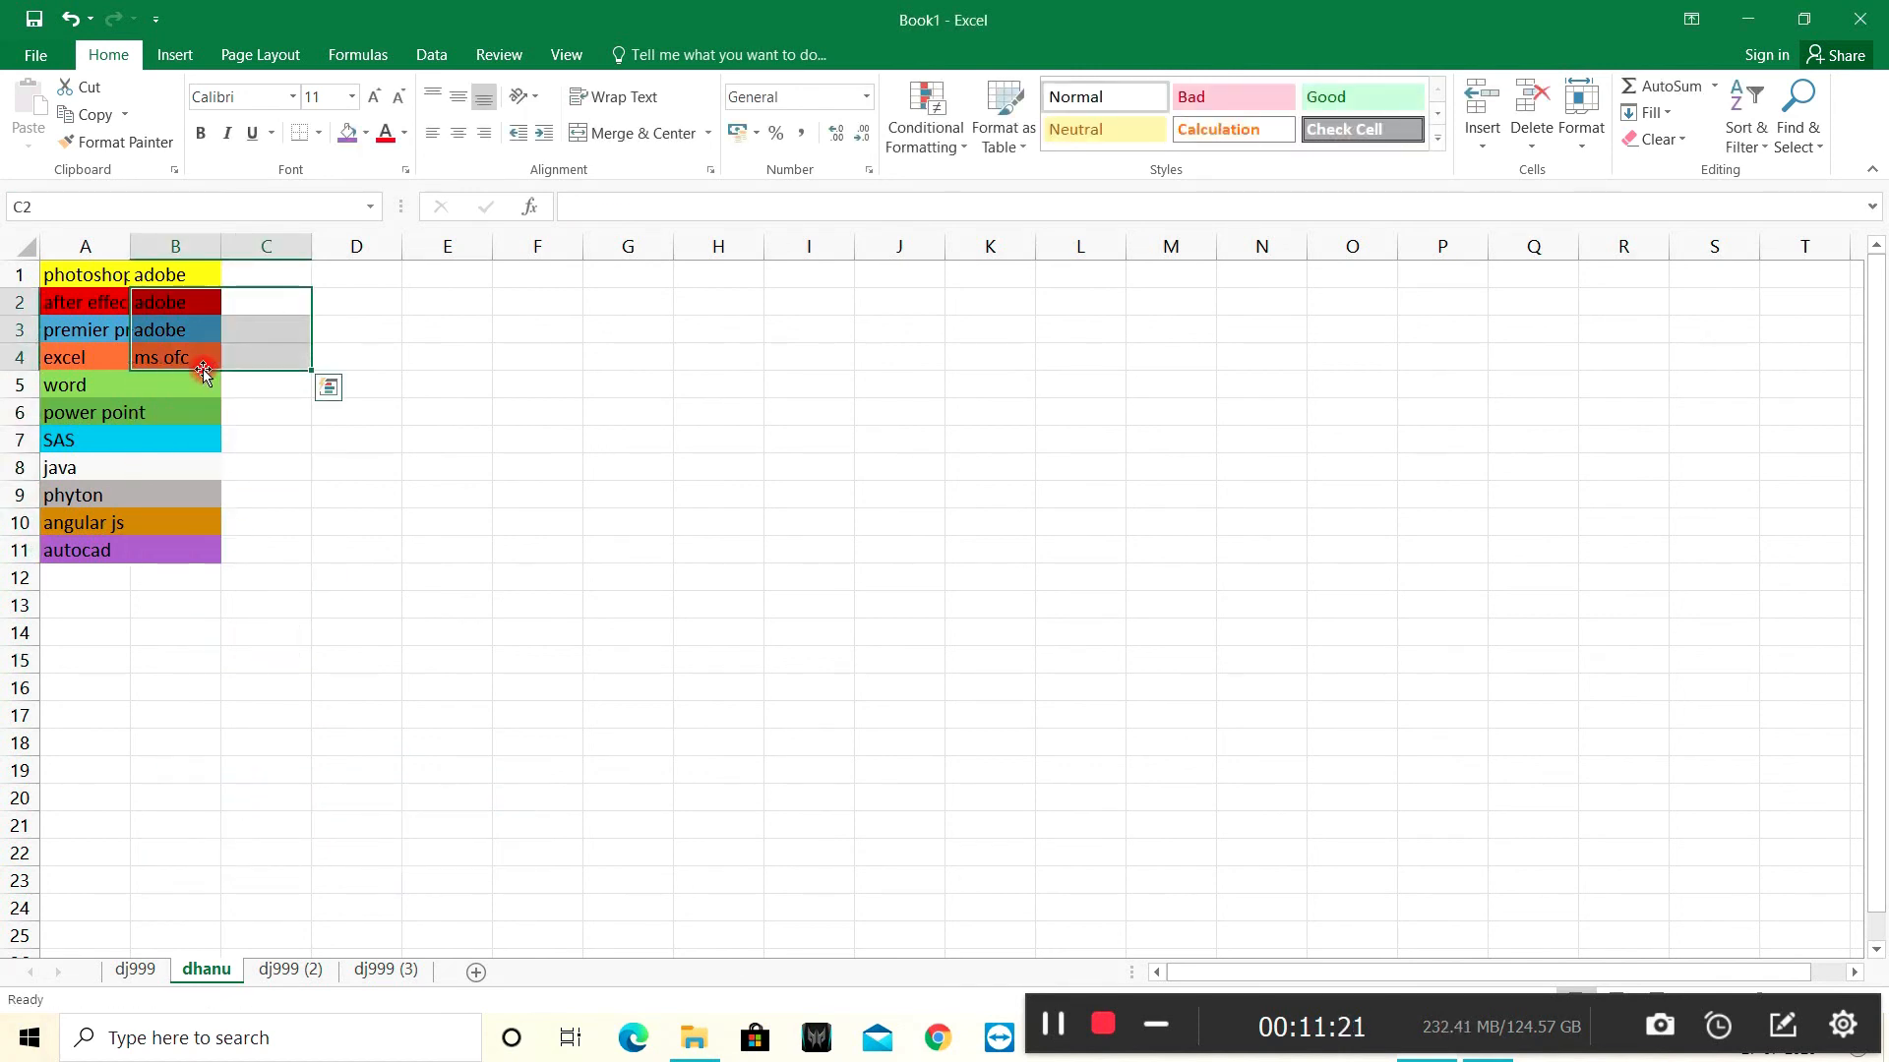
right_click(187, 325)
left_click(204, 349)
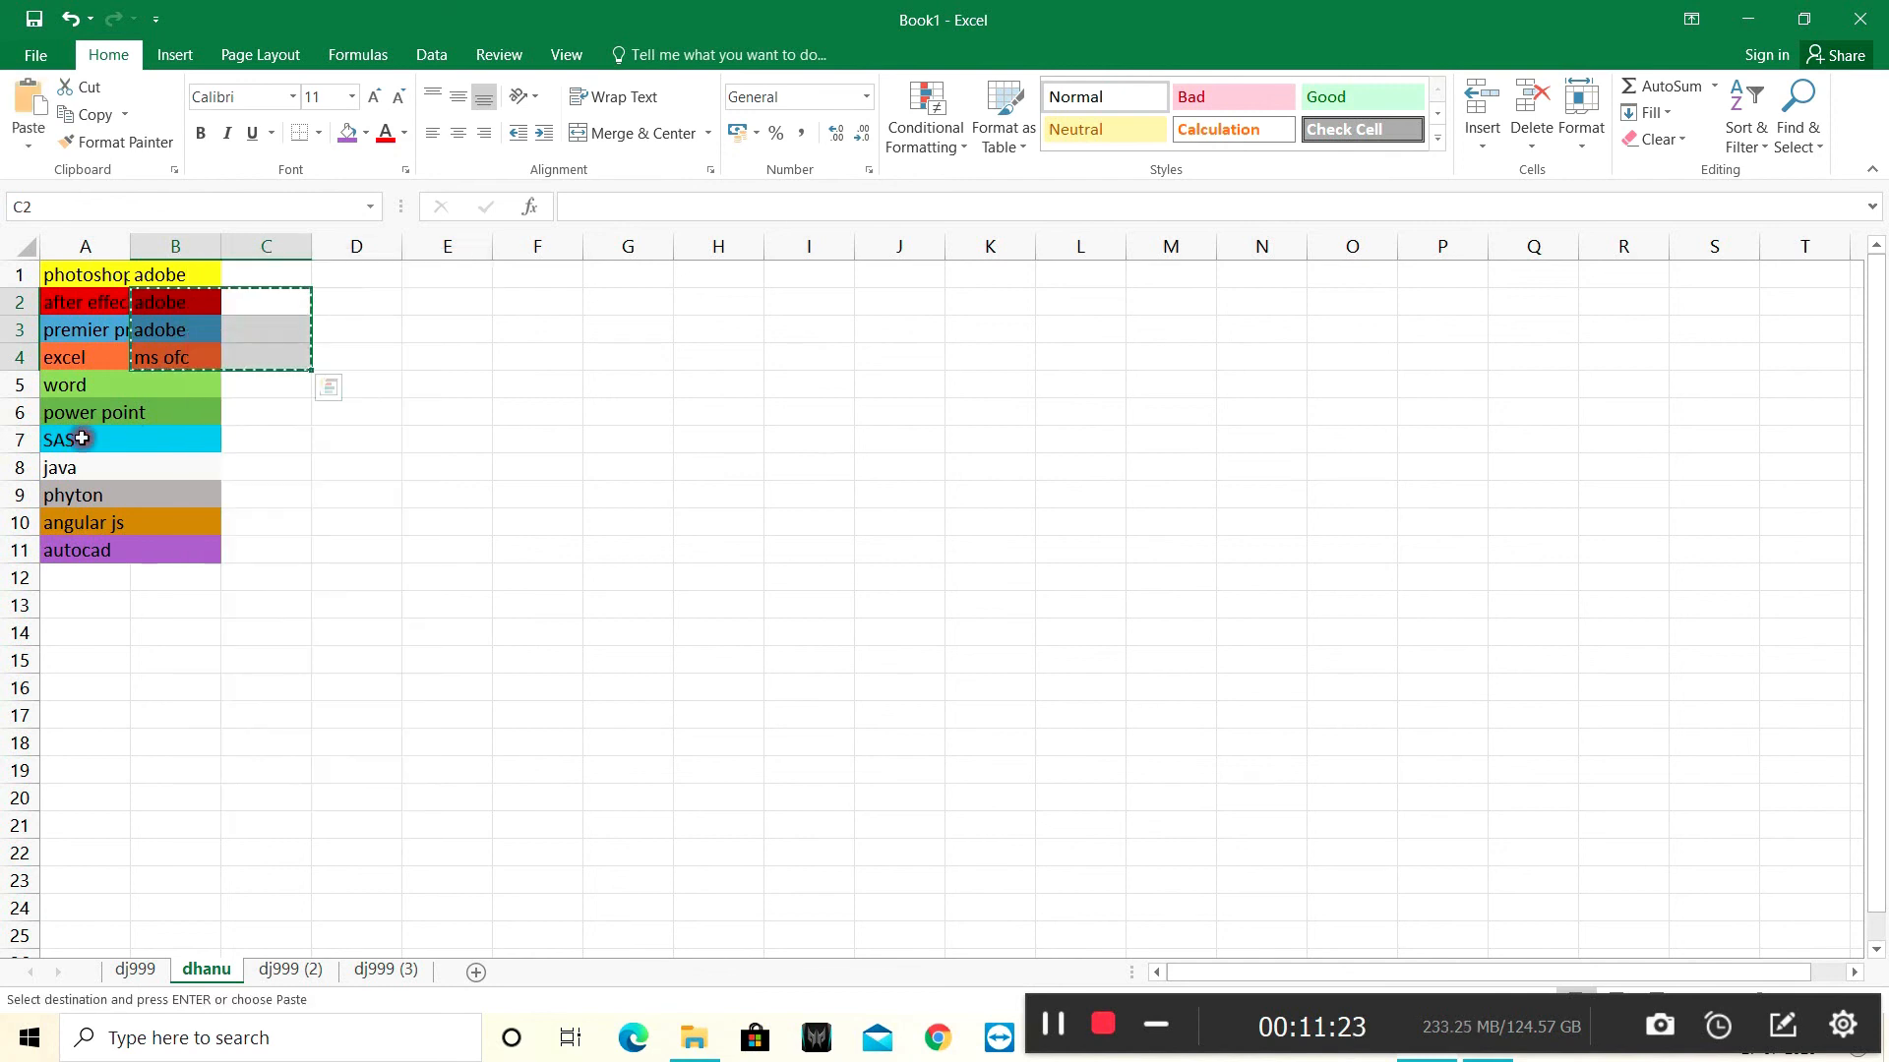
right_click(174, 445)
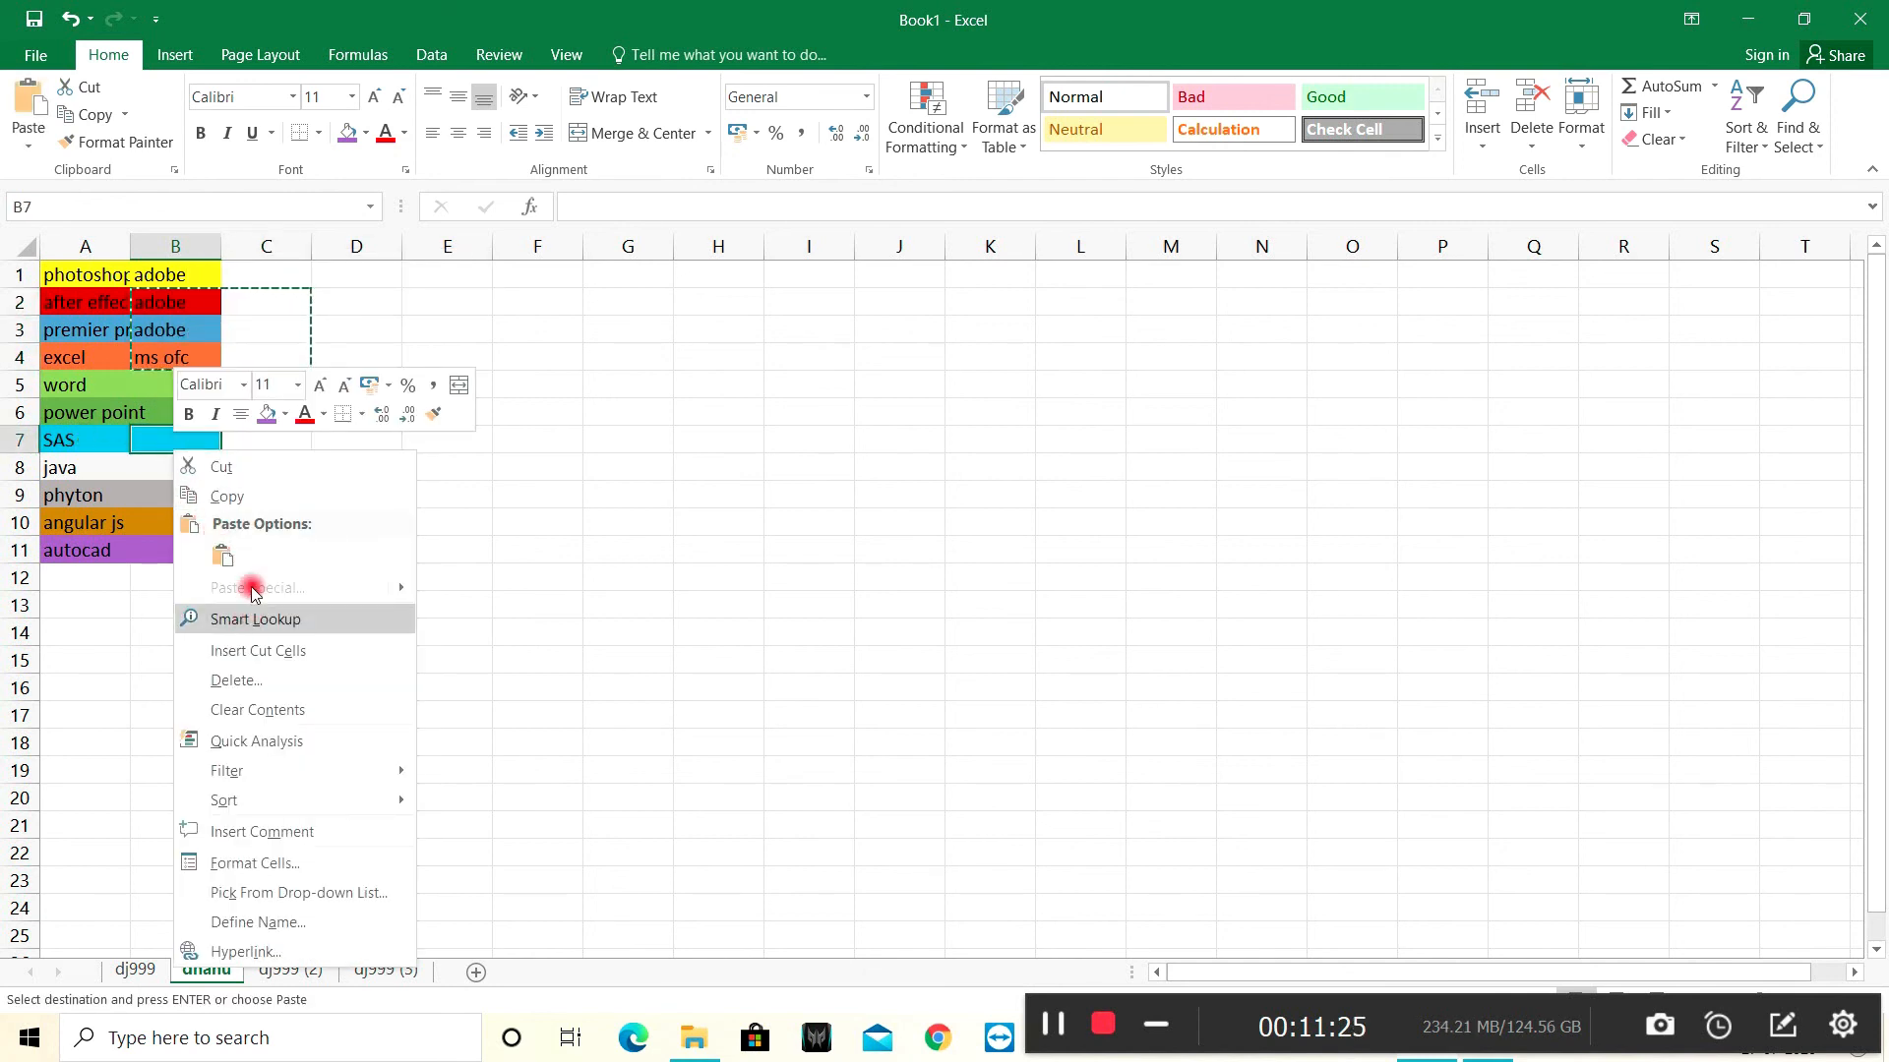
left_click(222, 556)
left_click(358, 574)
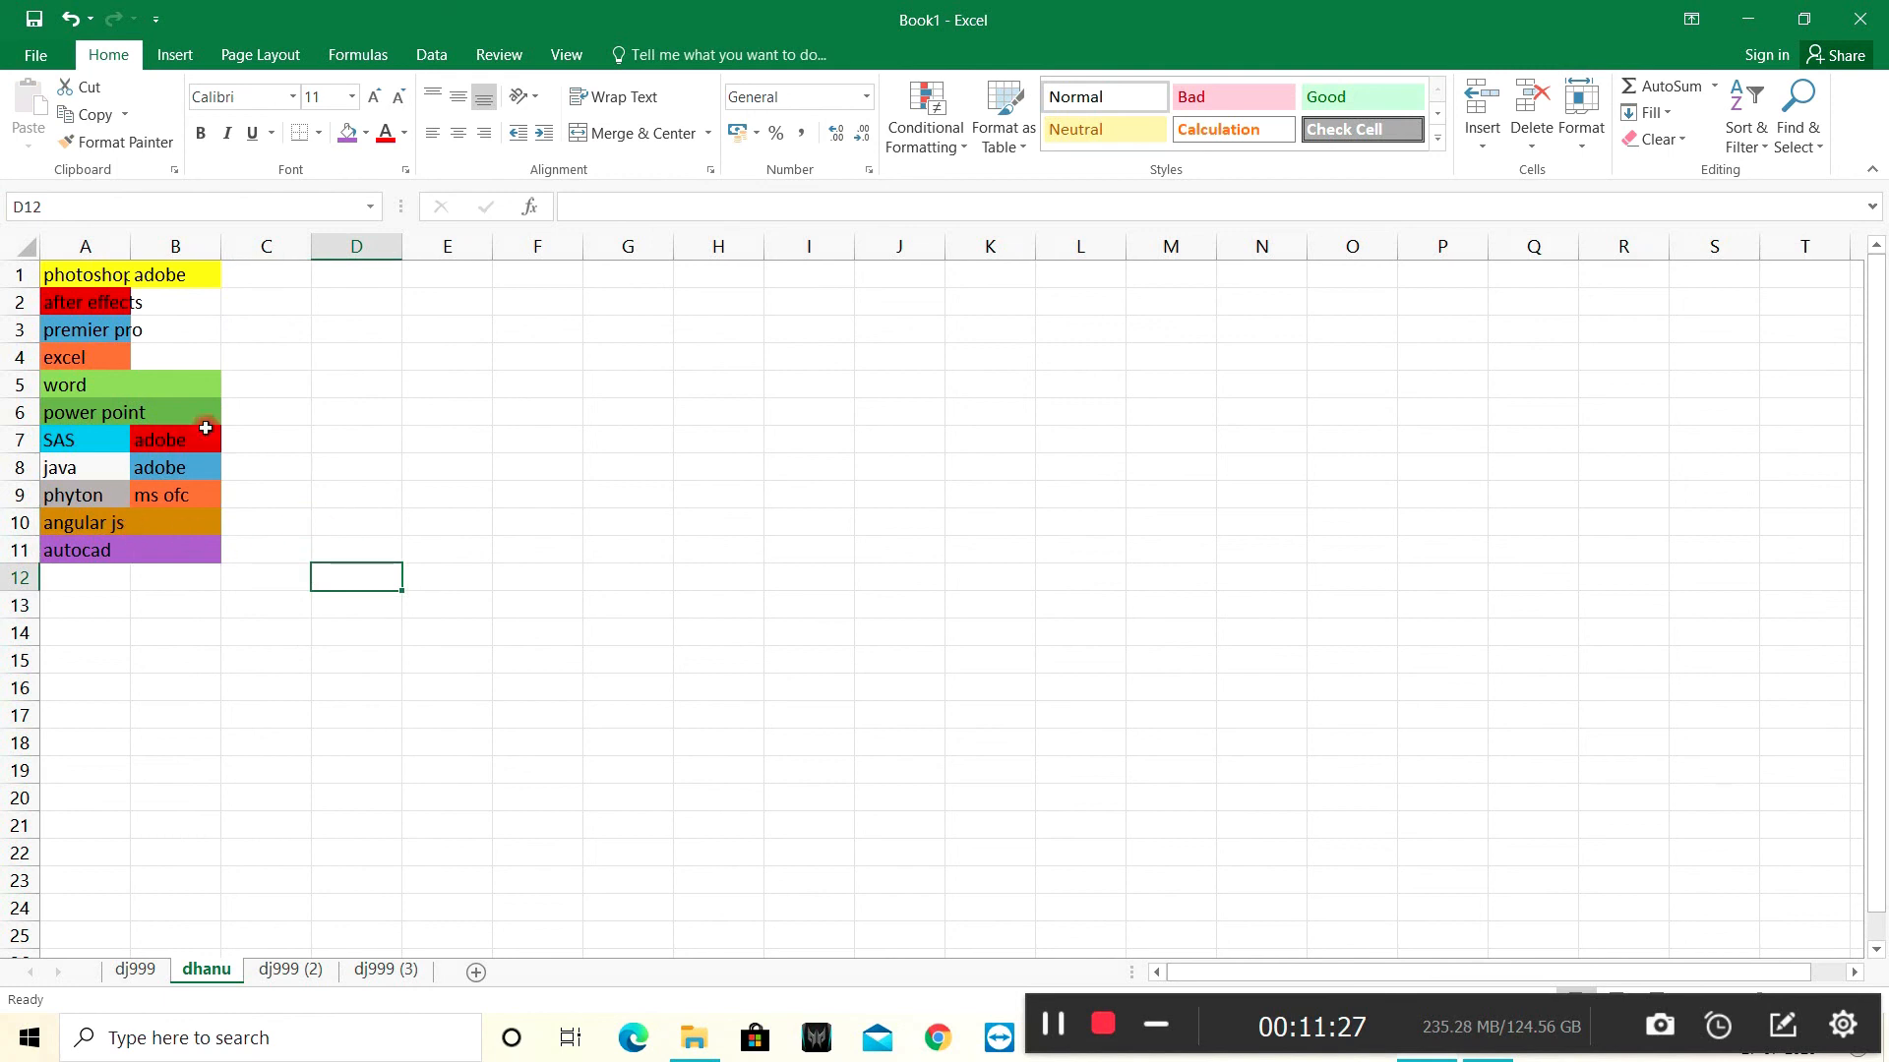